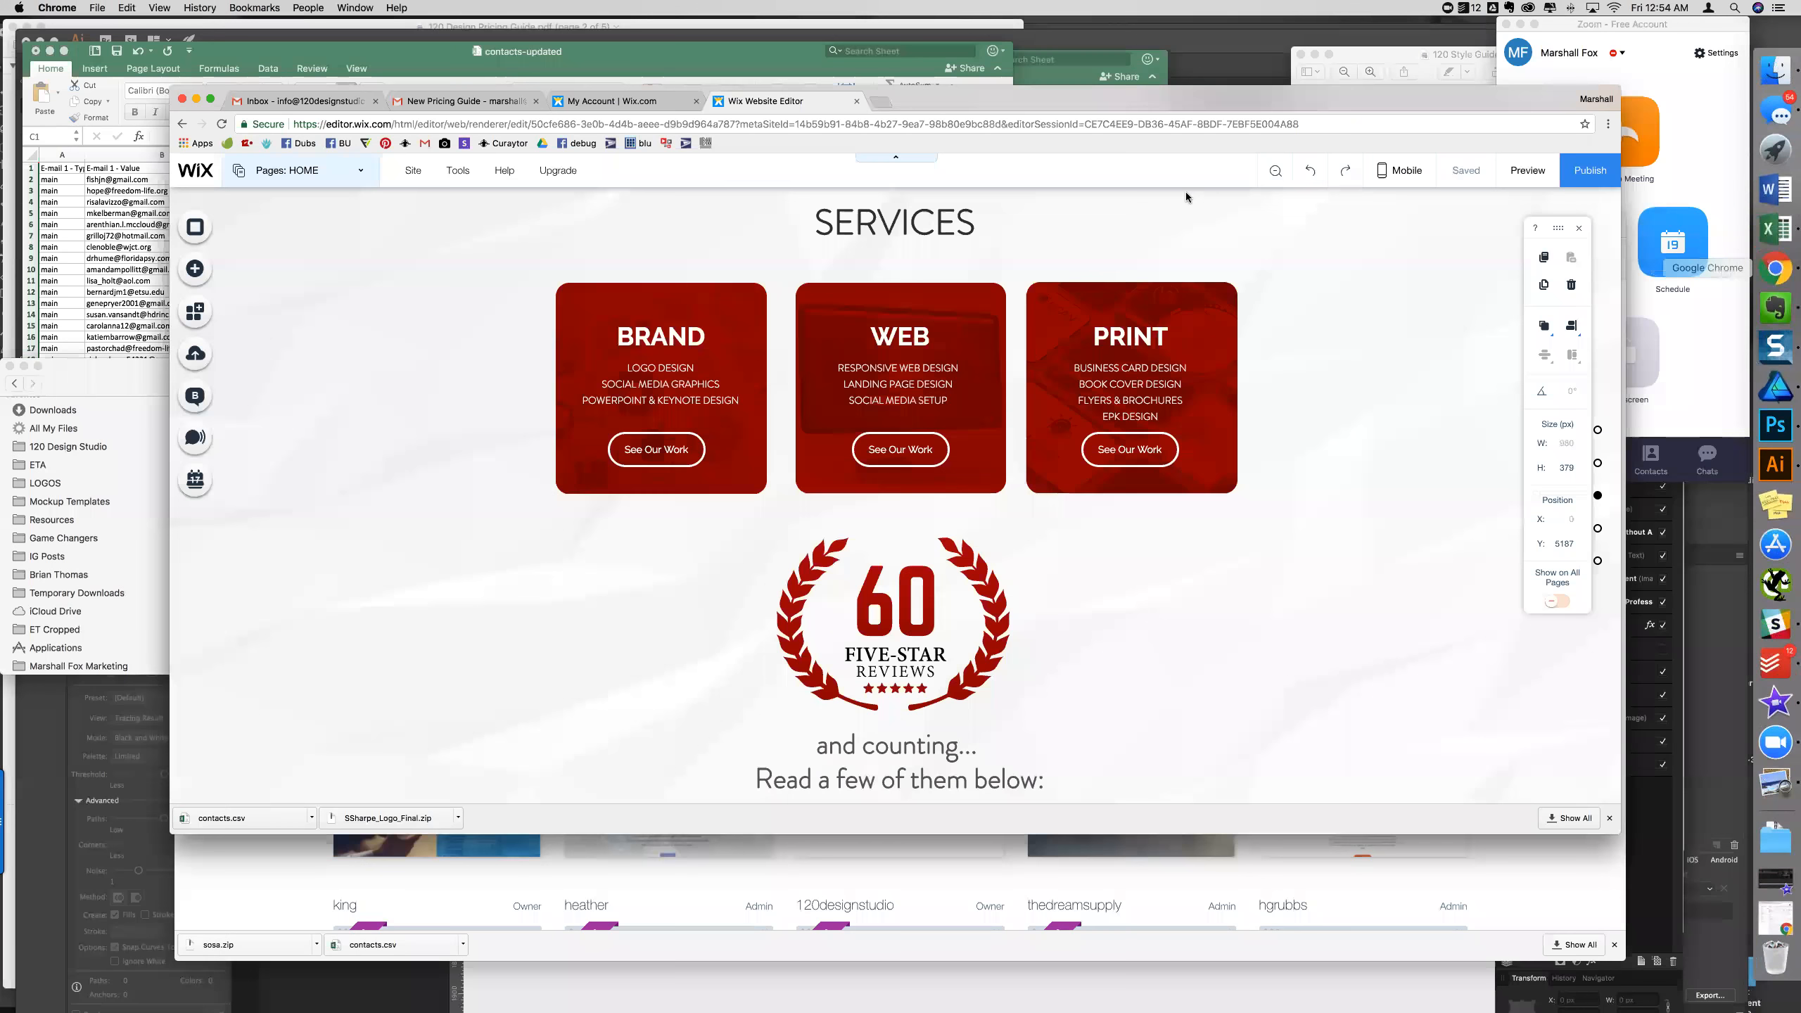
- Bring Chrome forward with a new blank tab beside the Wix Editor
left_click(884, 102)
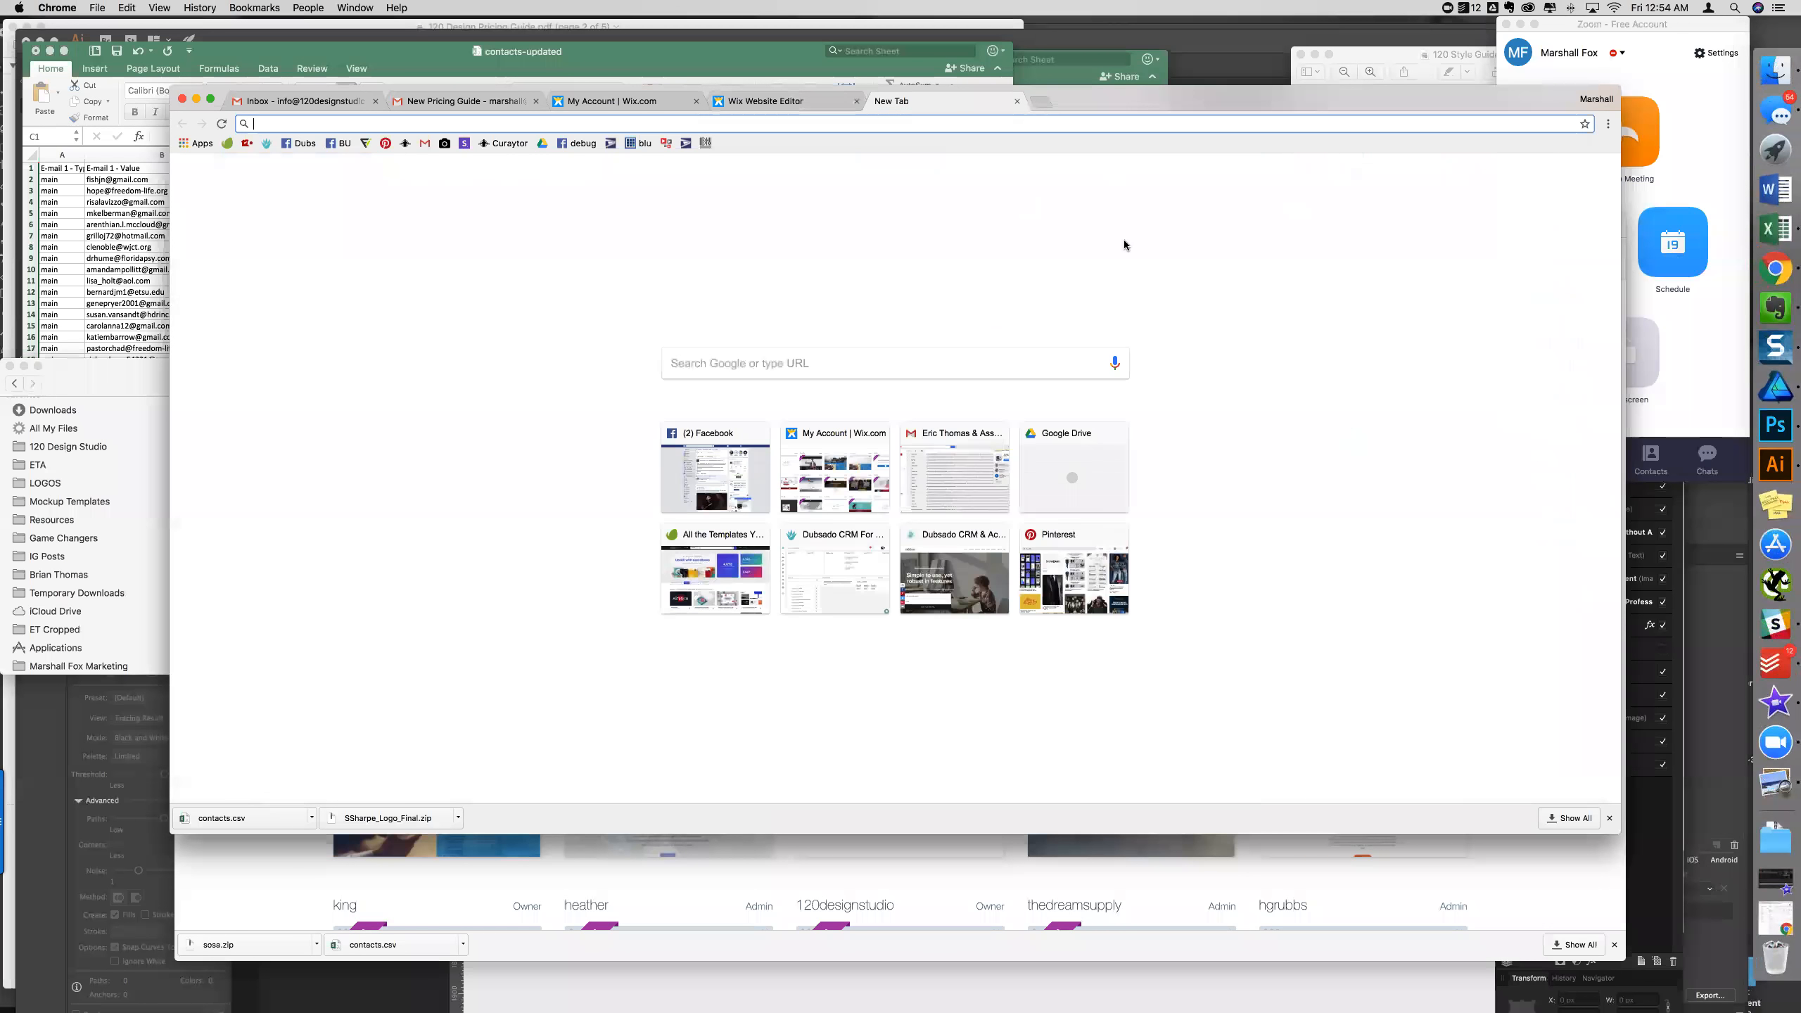
- Load the 120designstudio/reviews Facebook page from the Facebook.com/120 address suggestion
type("Facebook.com")
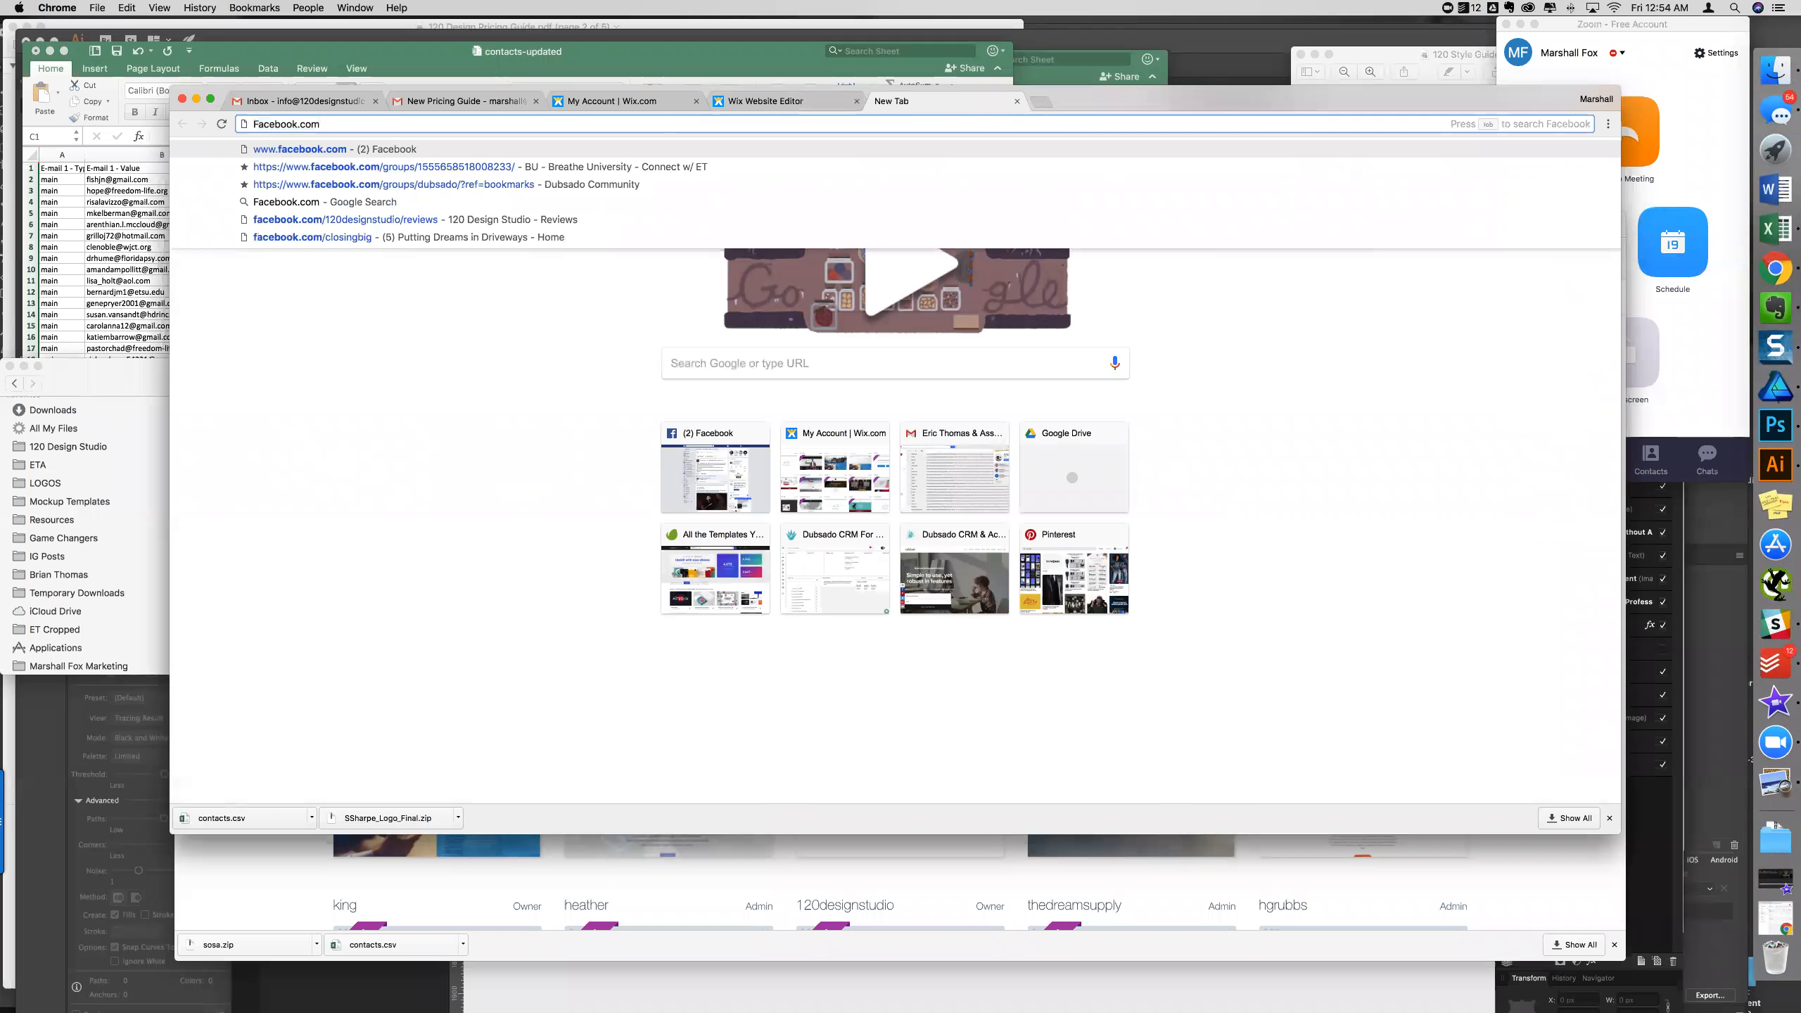
type("/120")
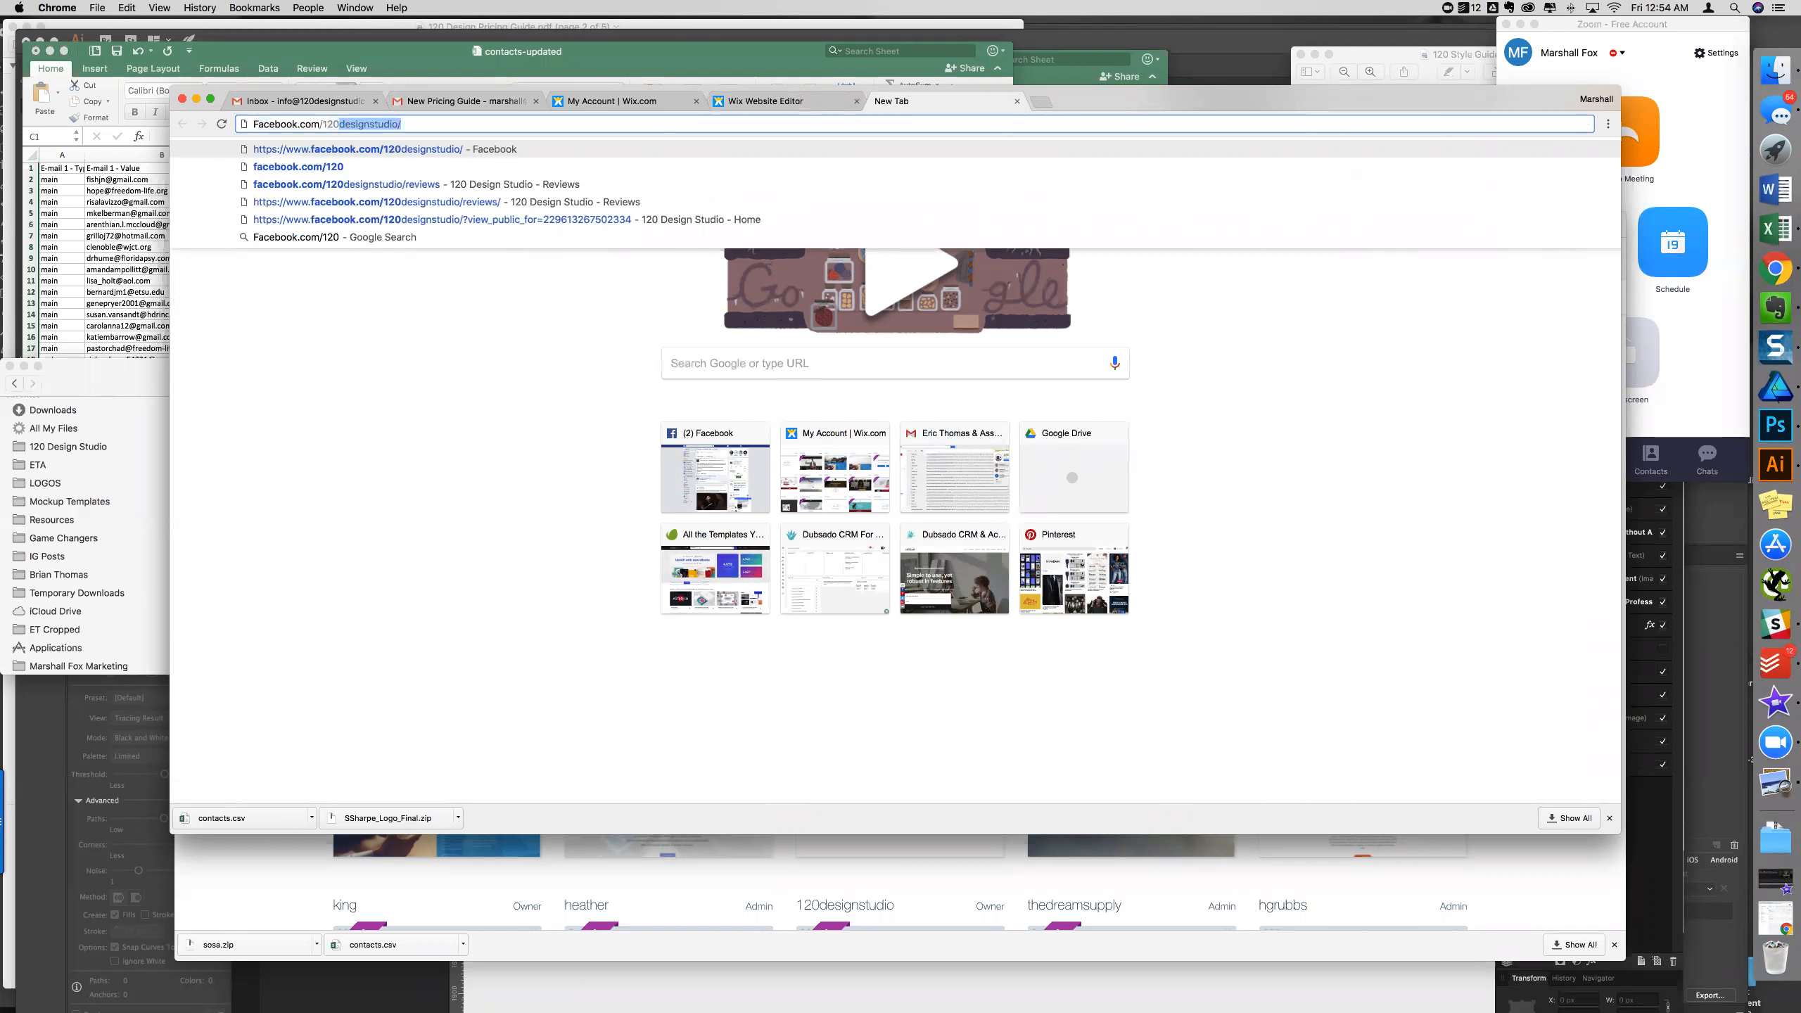
key("Down")
key("Down")
key("Return")
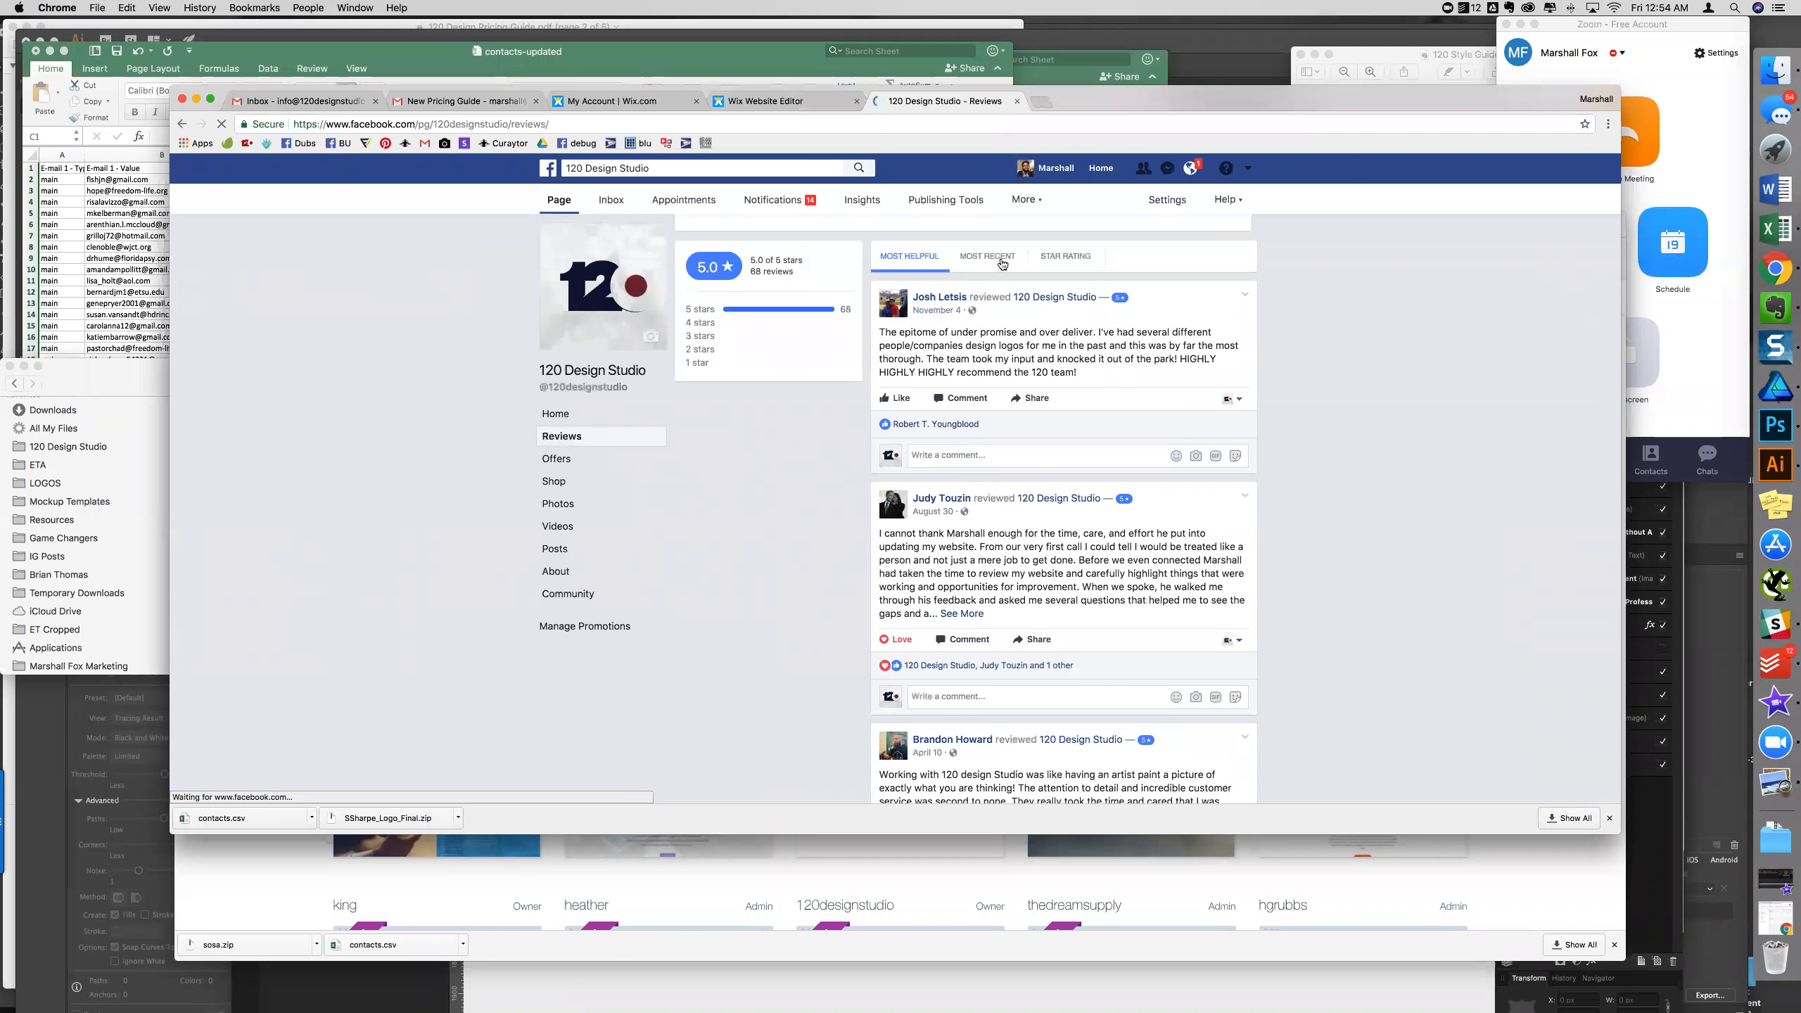
- Dismiss the Facebook chat pop-up and scroll through the studio's 5-star client reviews
scroll(1034, 497, "down", 5)
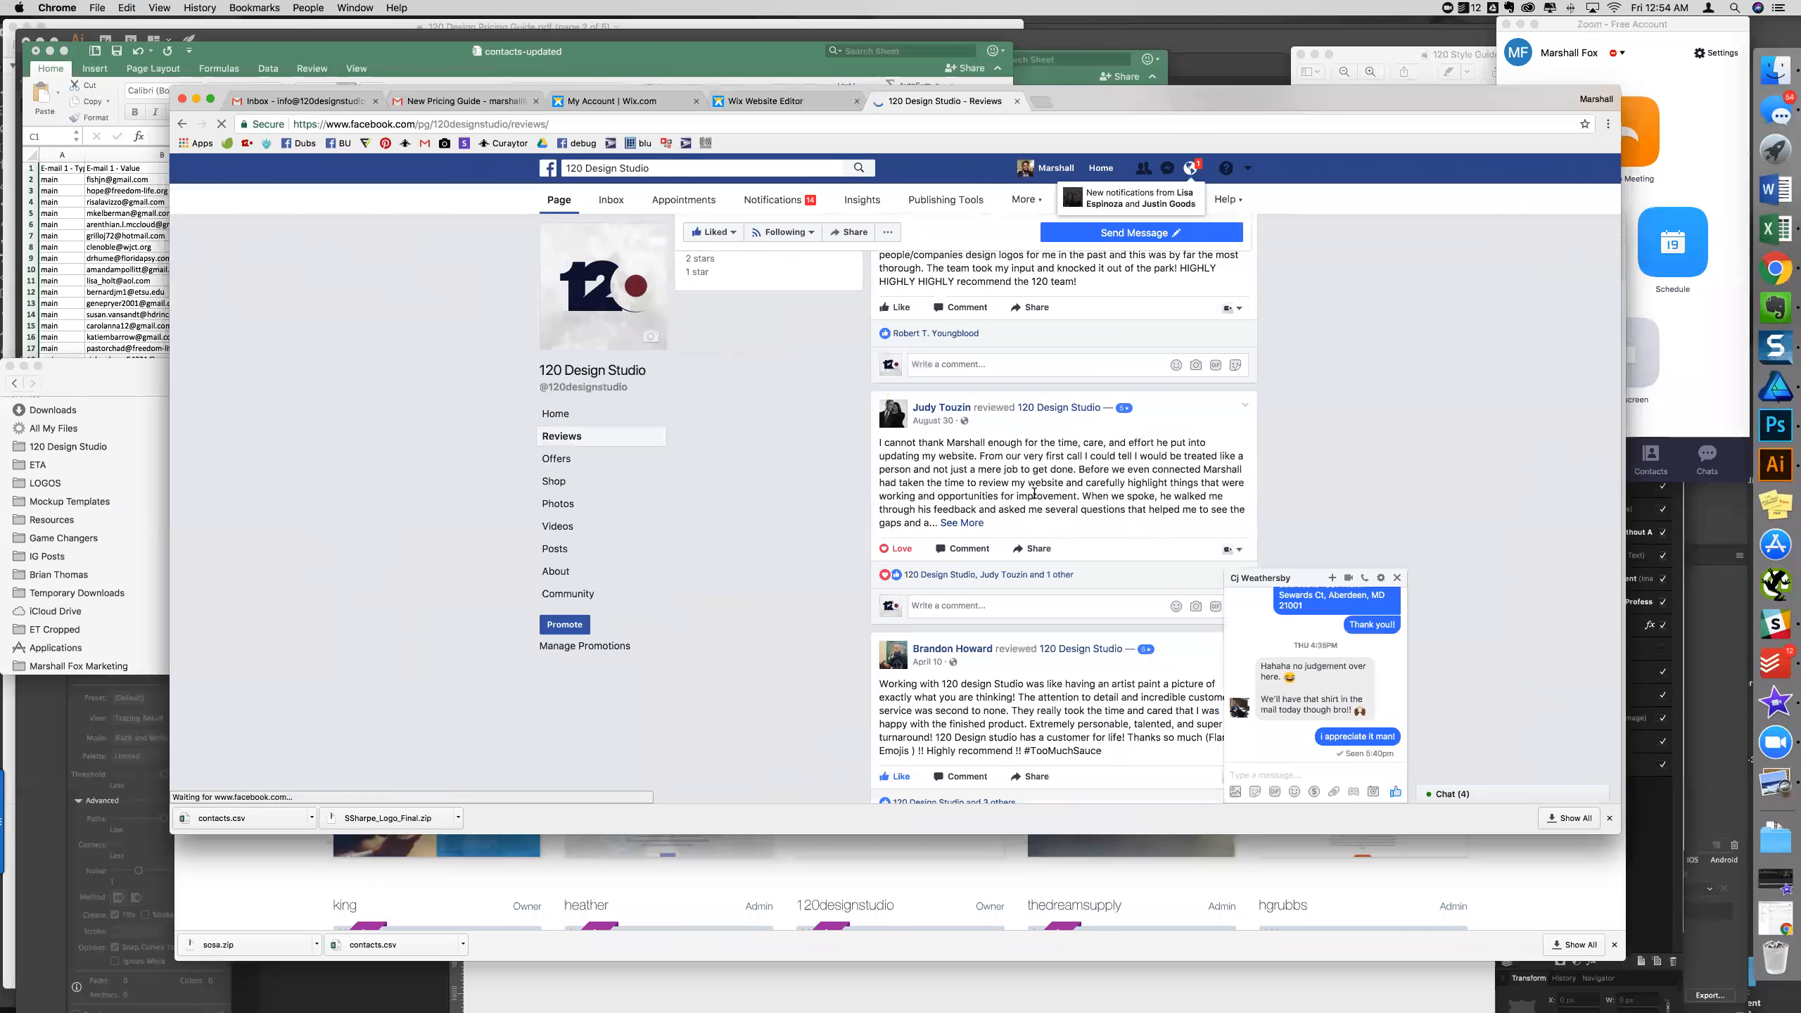
left_click(1398, 579)
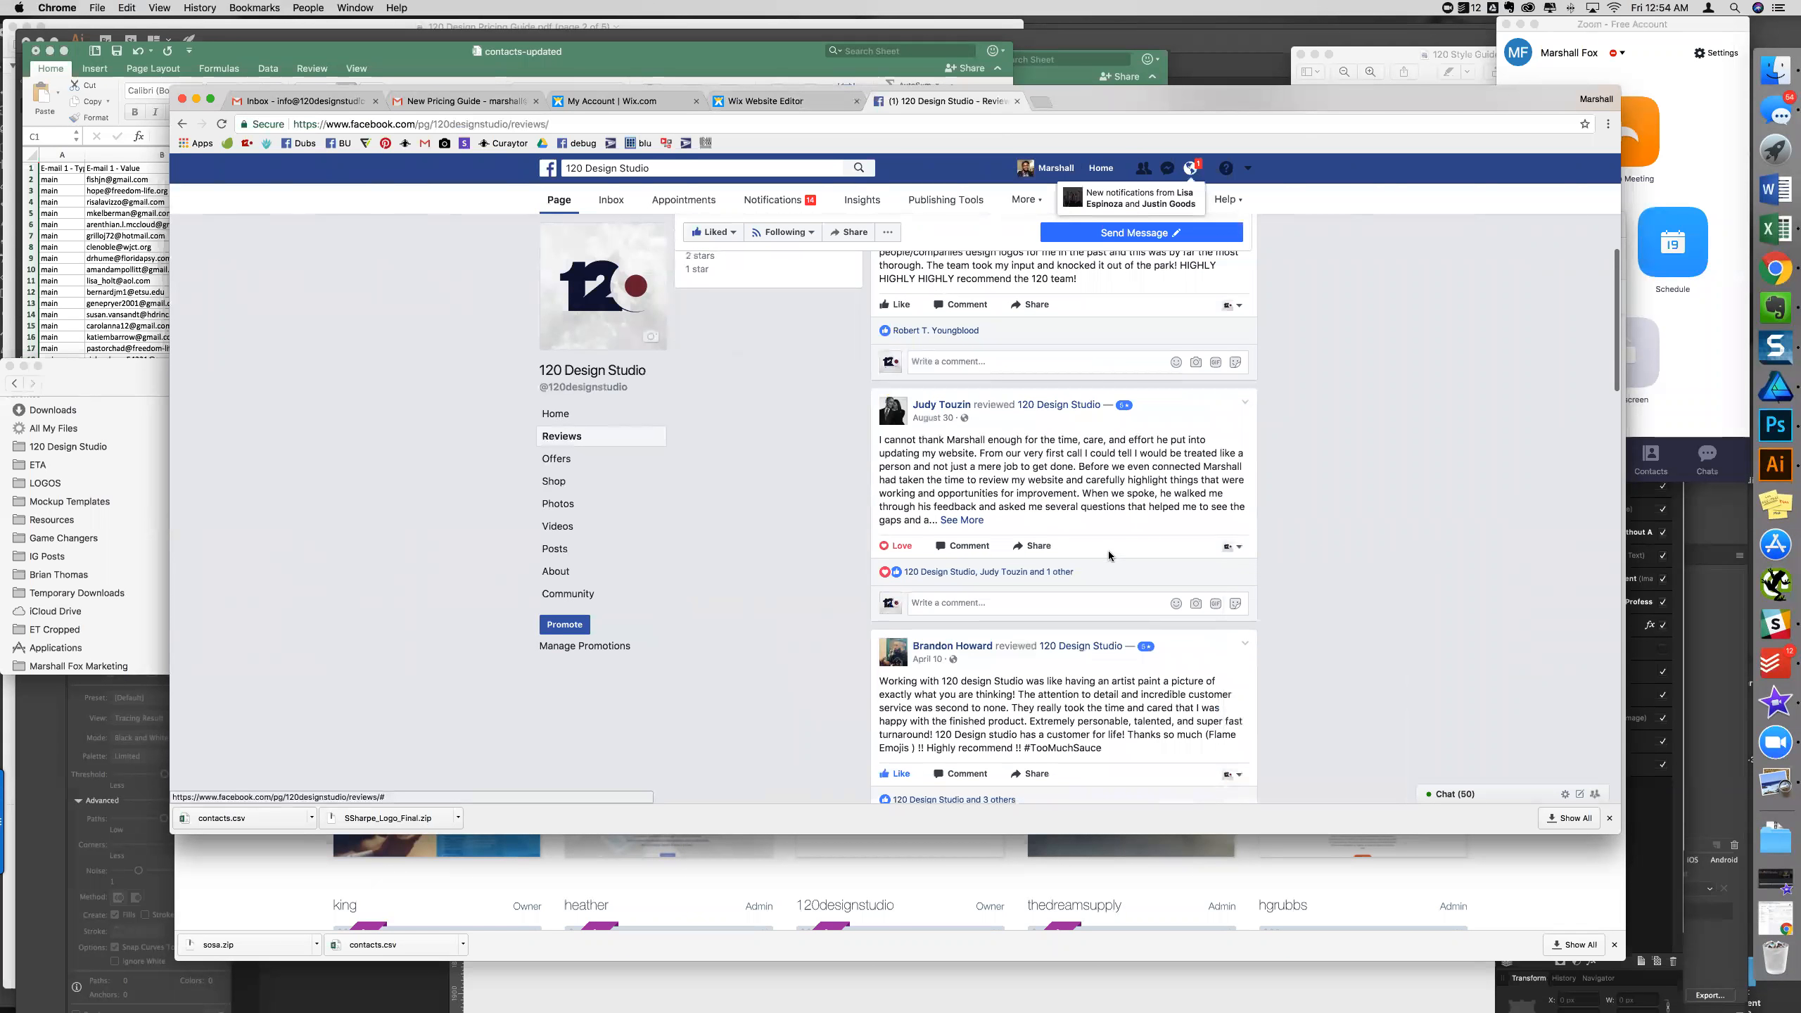
scroll(1108, 551, "down", 5)
scroll(1108, 555, "down", 3)
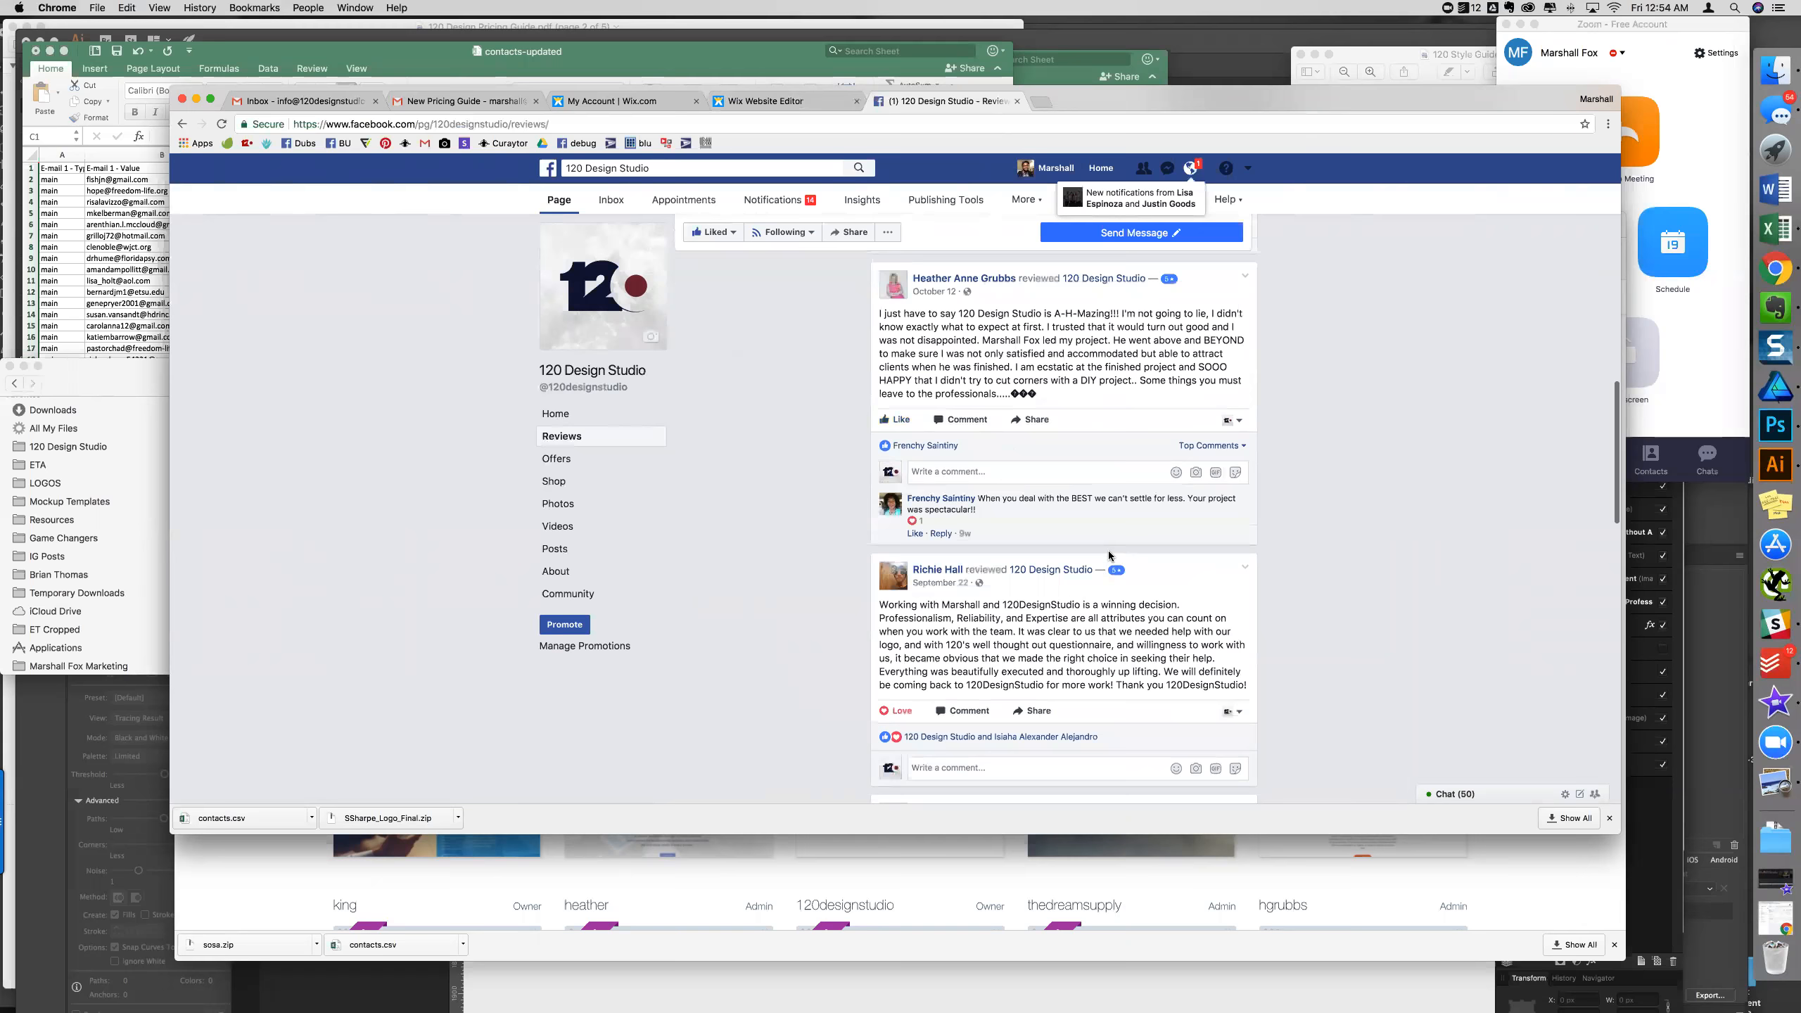
scroll(1108, 556, "up", 14)
scroll(1108, 556, "down", 4)
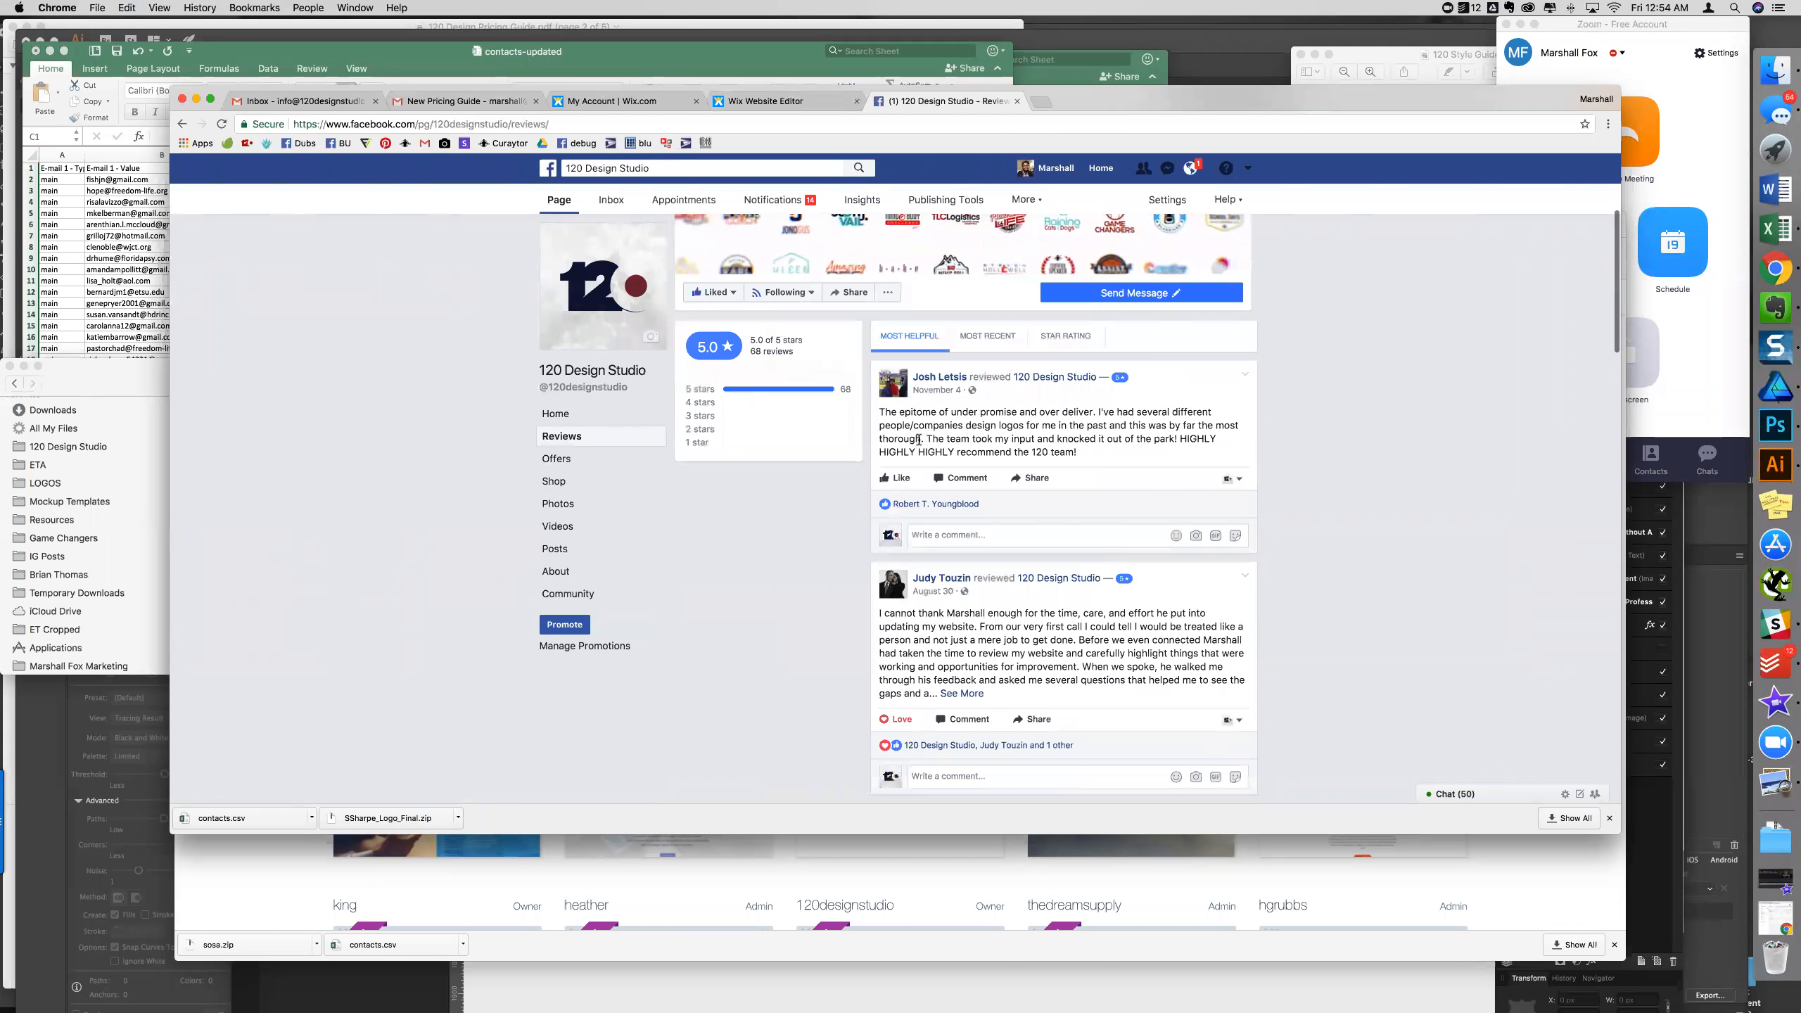
left_click_drag(1076, 451, 1029, 451)
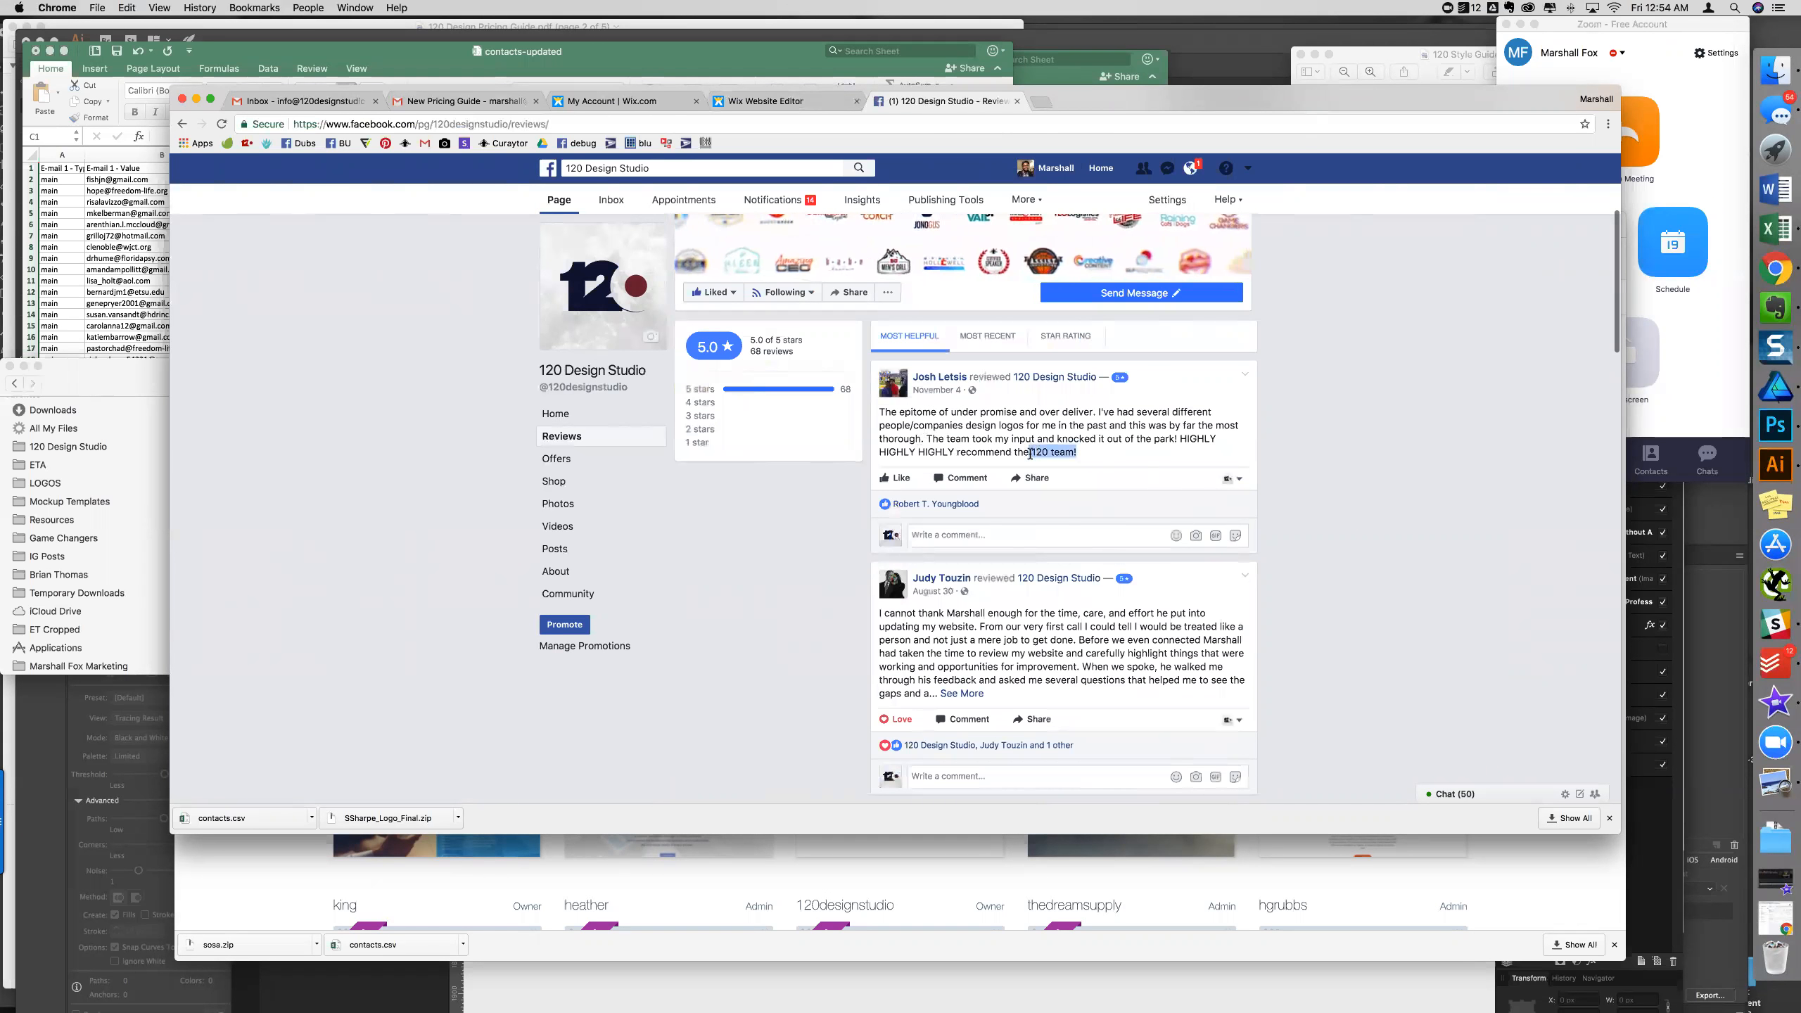
scroll(1056, 469, "down", 3)
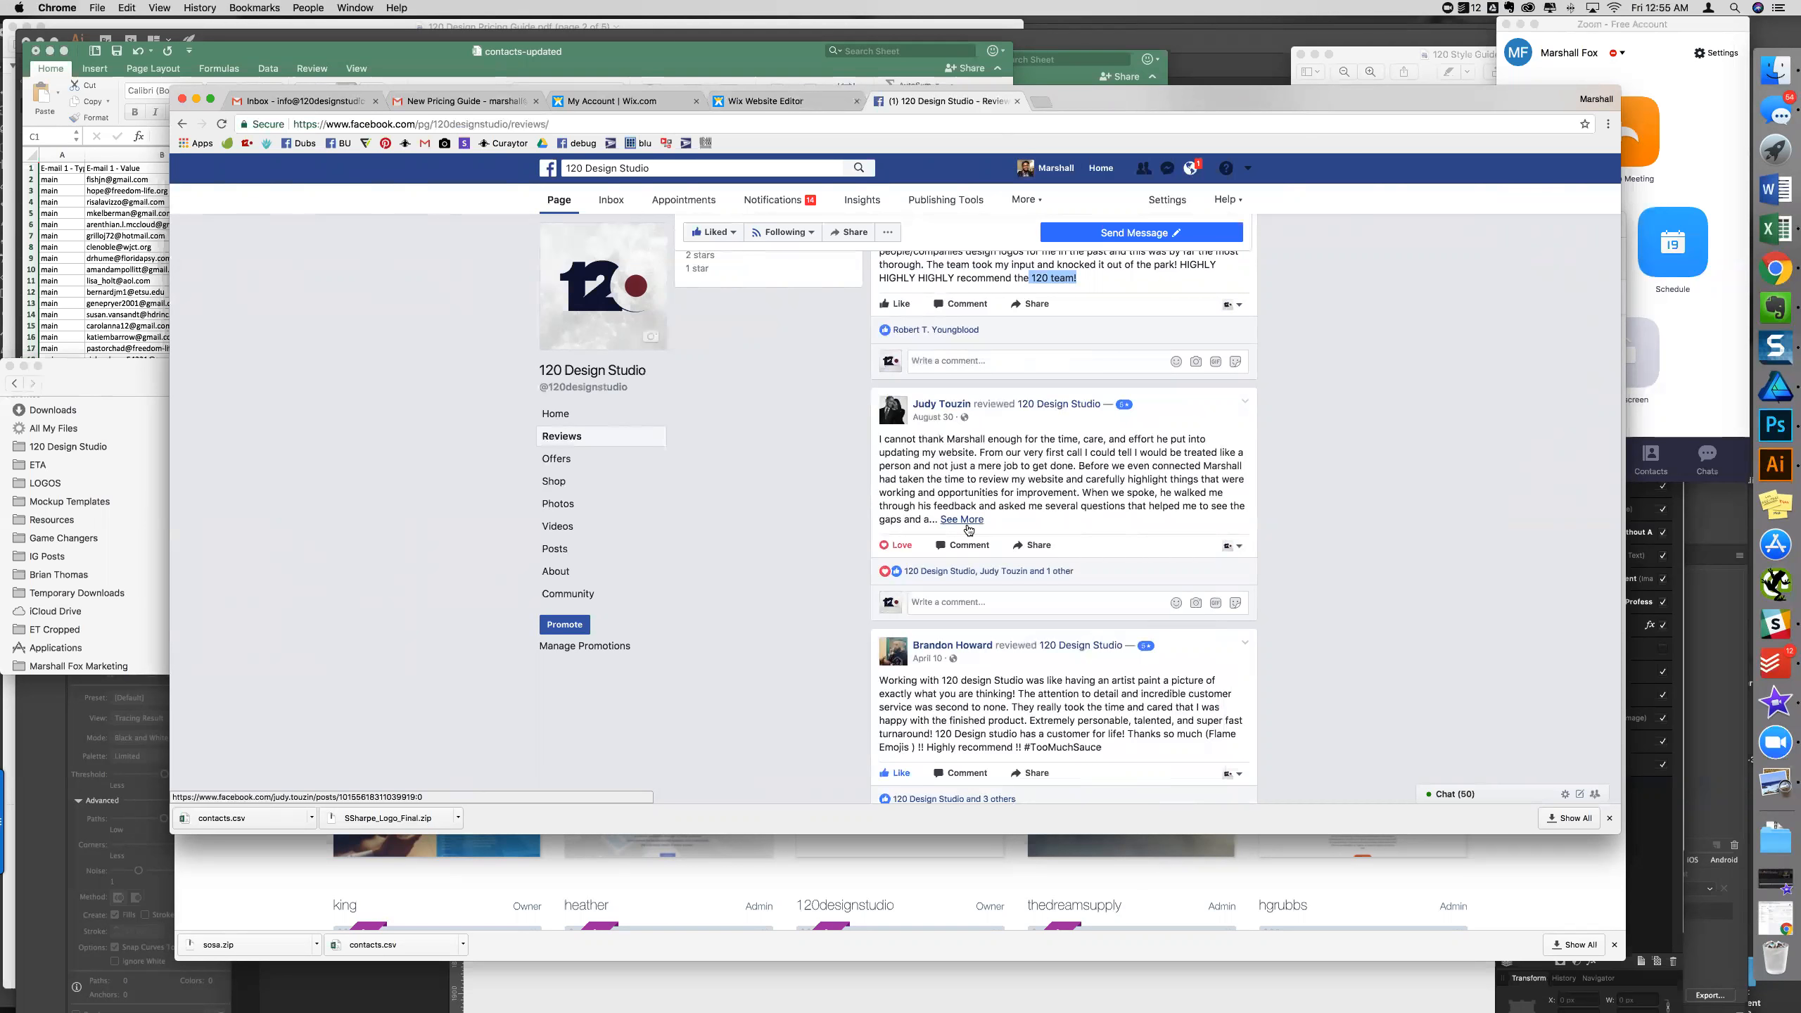
scroll(1078, 426, "down", 3)
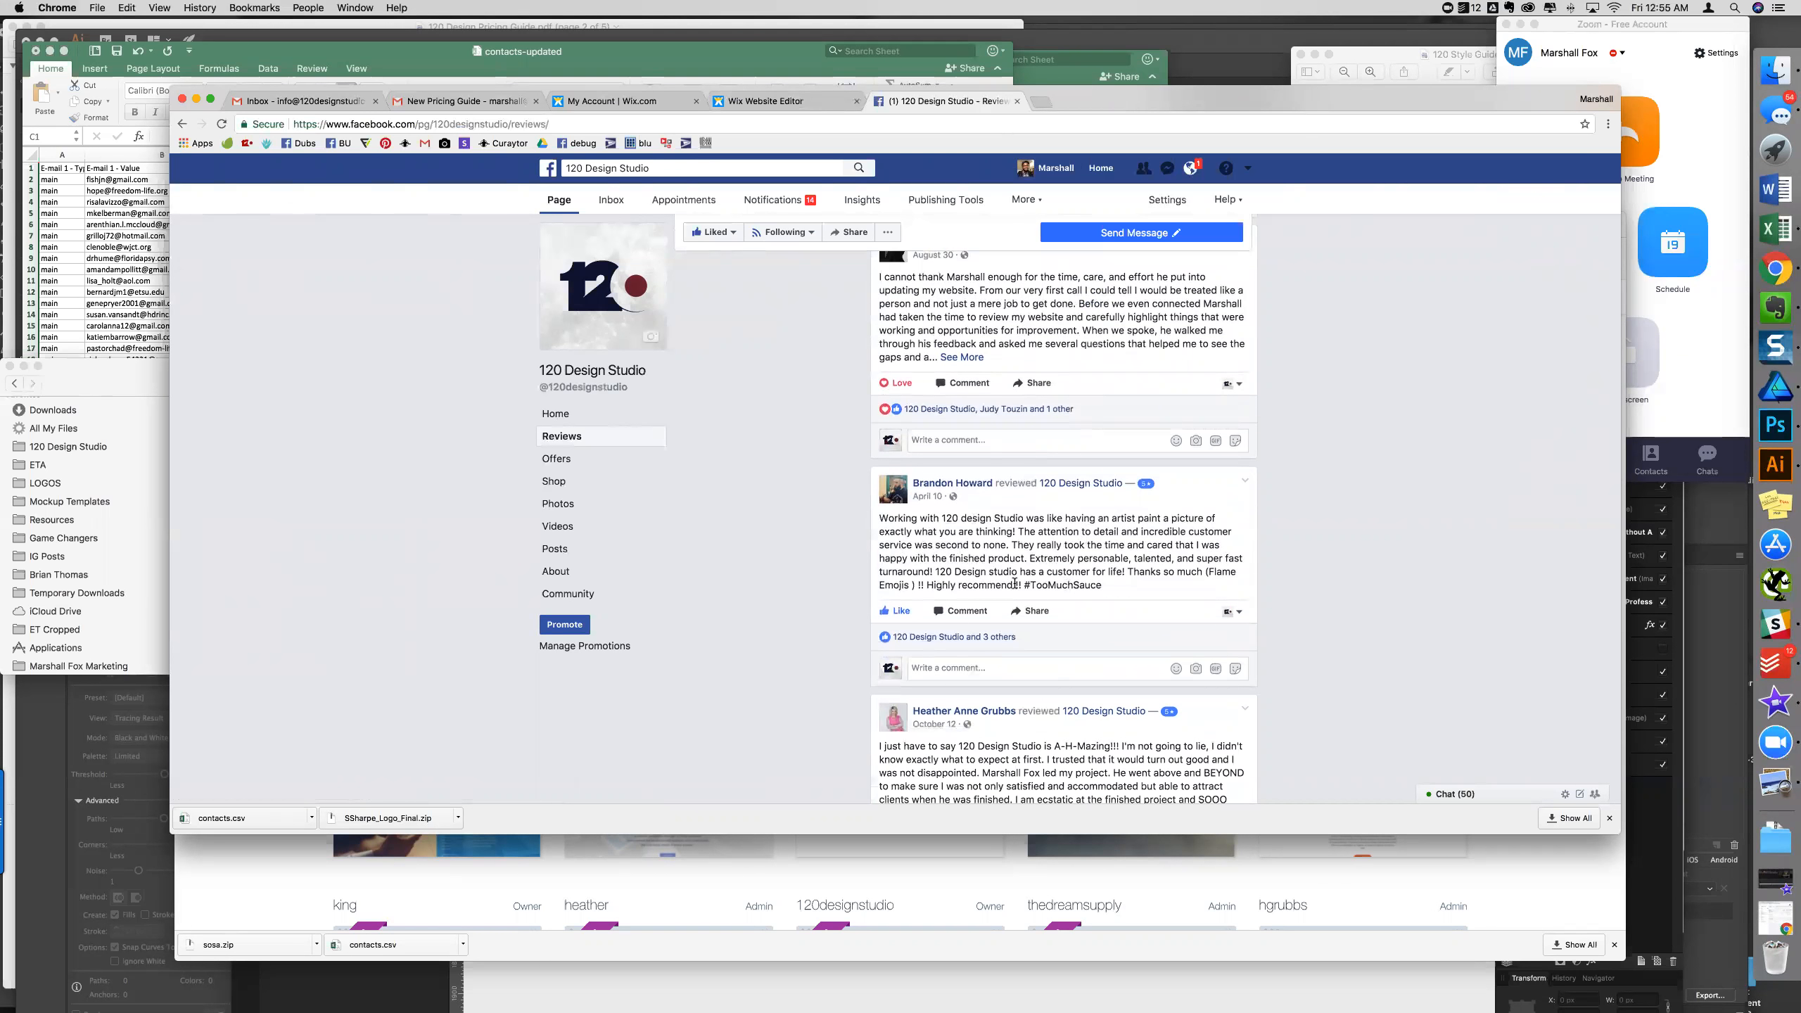
scroll(934, 557, "up", 3)
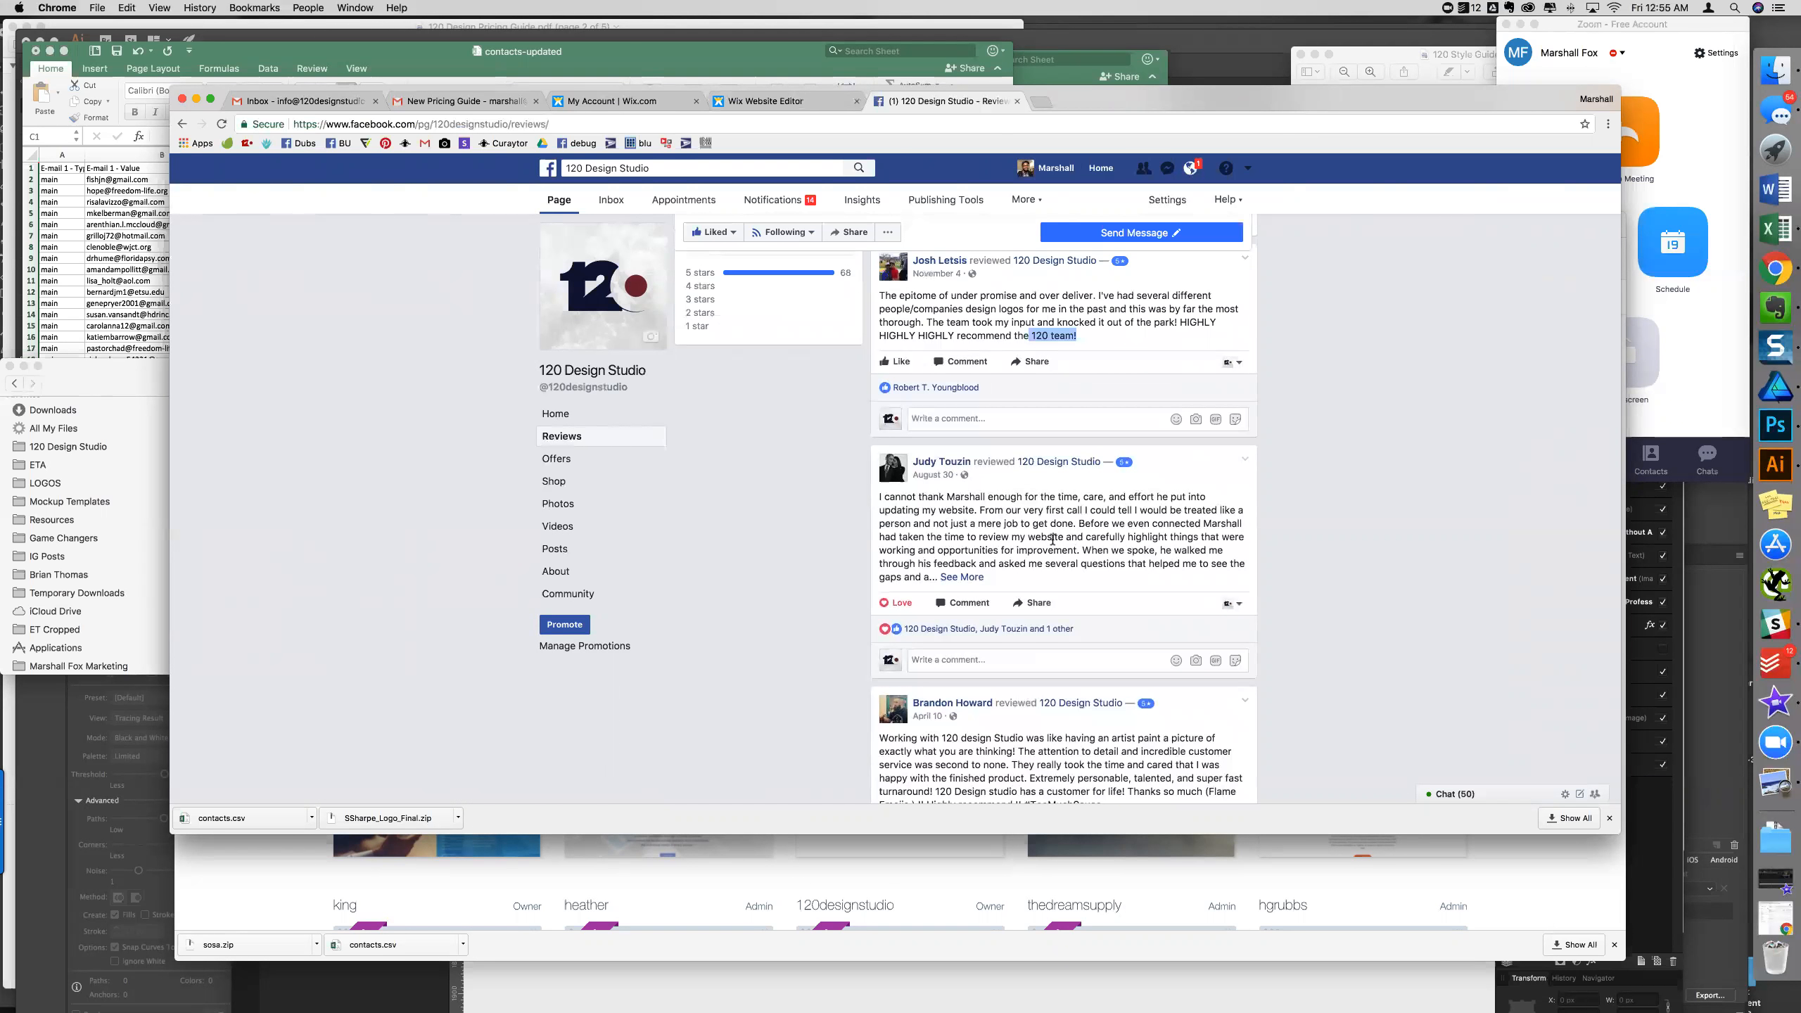
scroll(1053, 538, "up", 3)
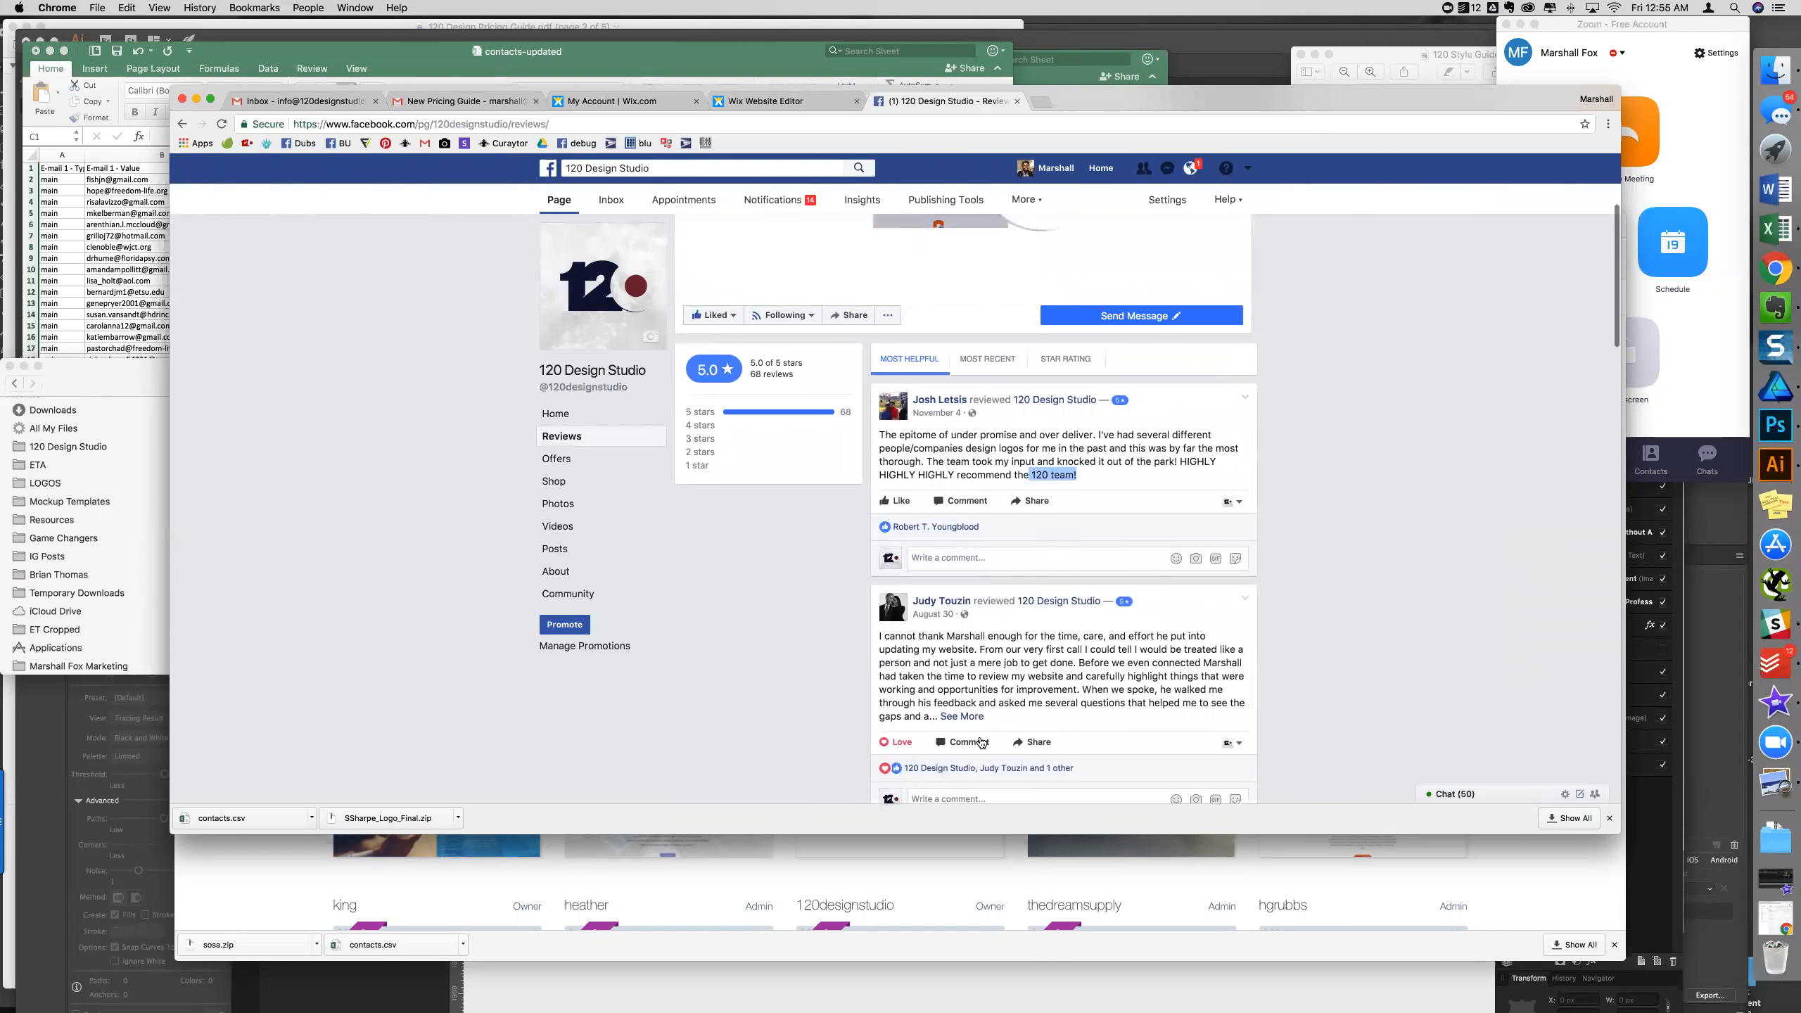
- Expand the long review to its full text with See More
left_click(961, 716)
scroll(1071, 707, "down", 3)
scroll(1071, 707, "down", 2)
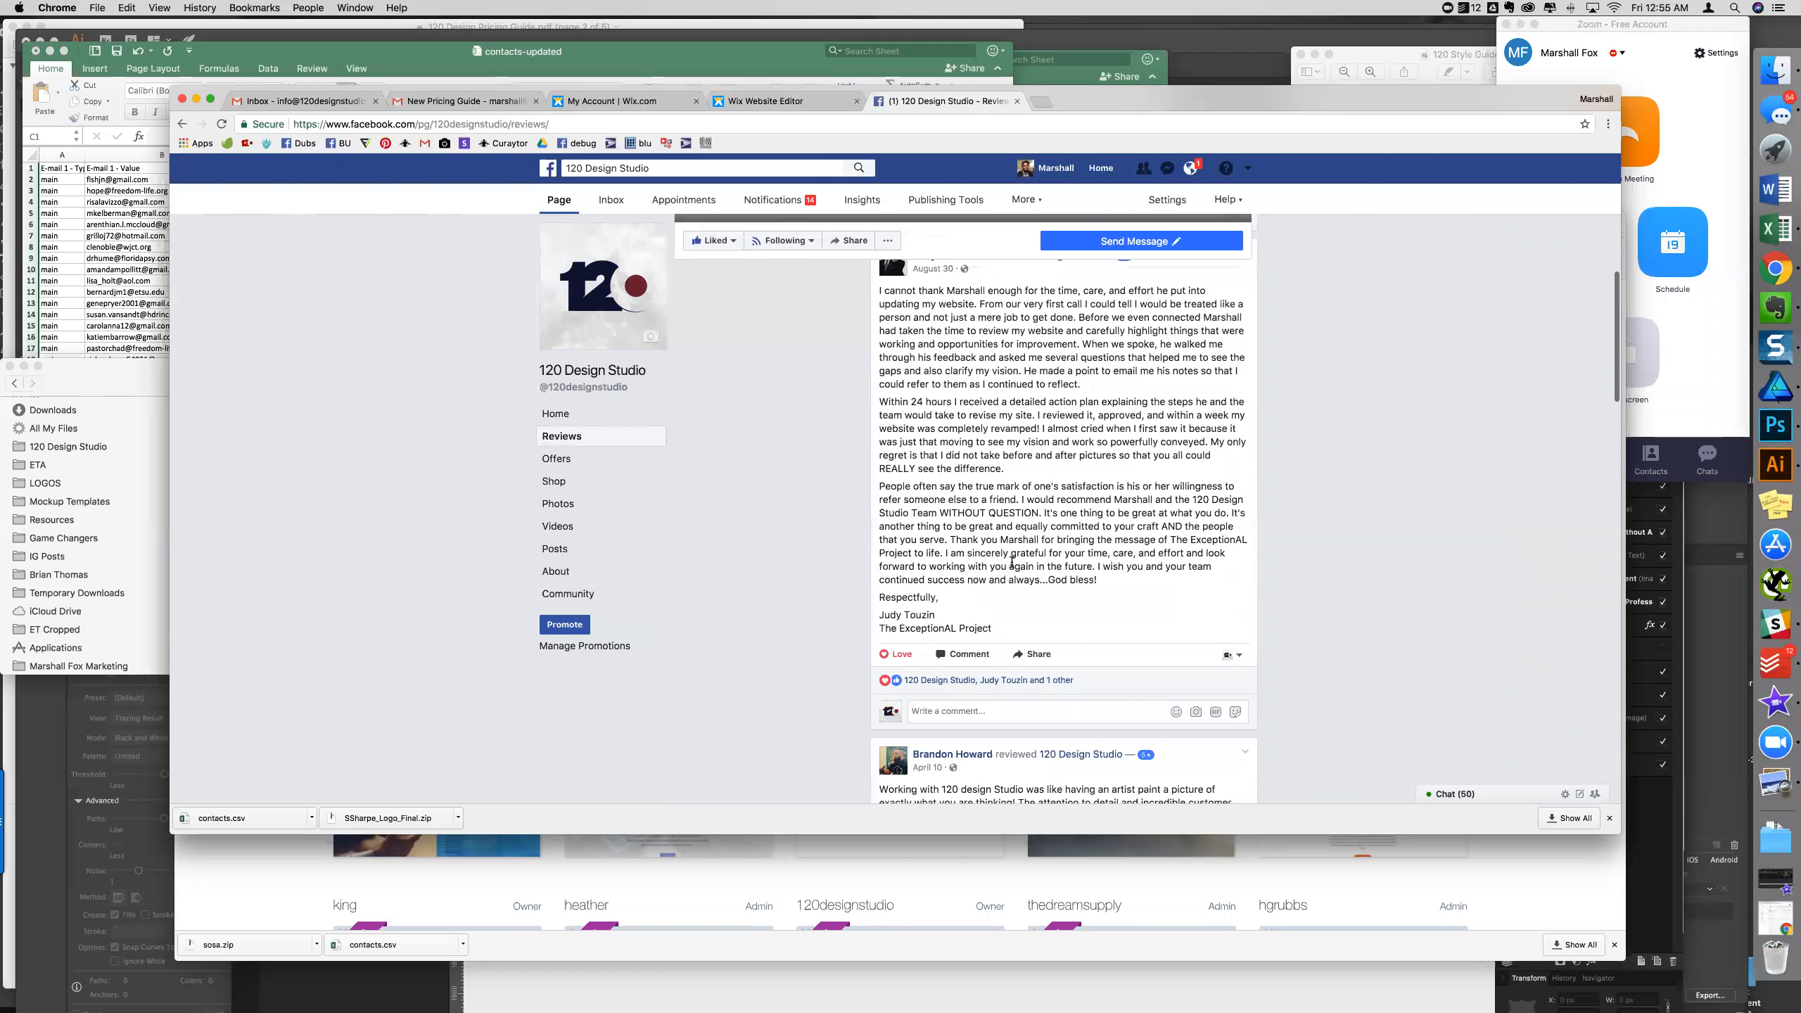
scroll(1017, 551, "down", 3)
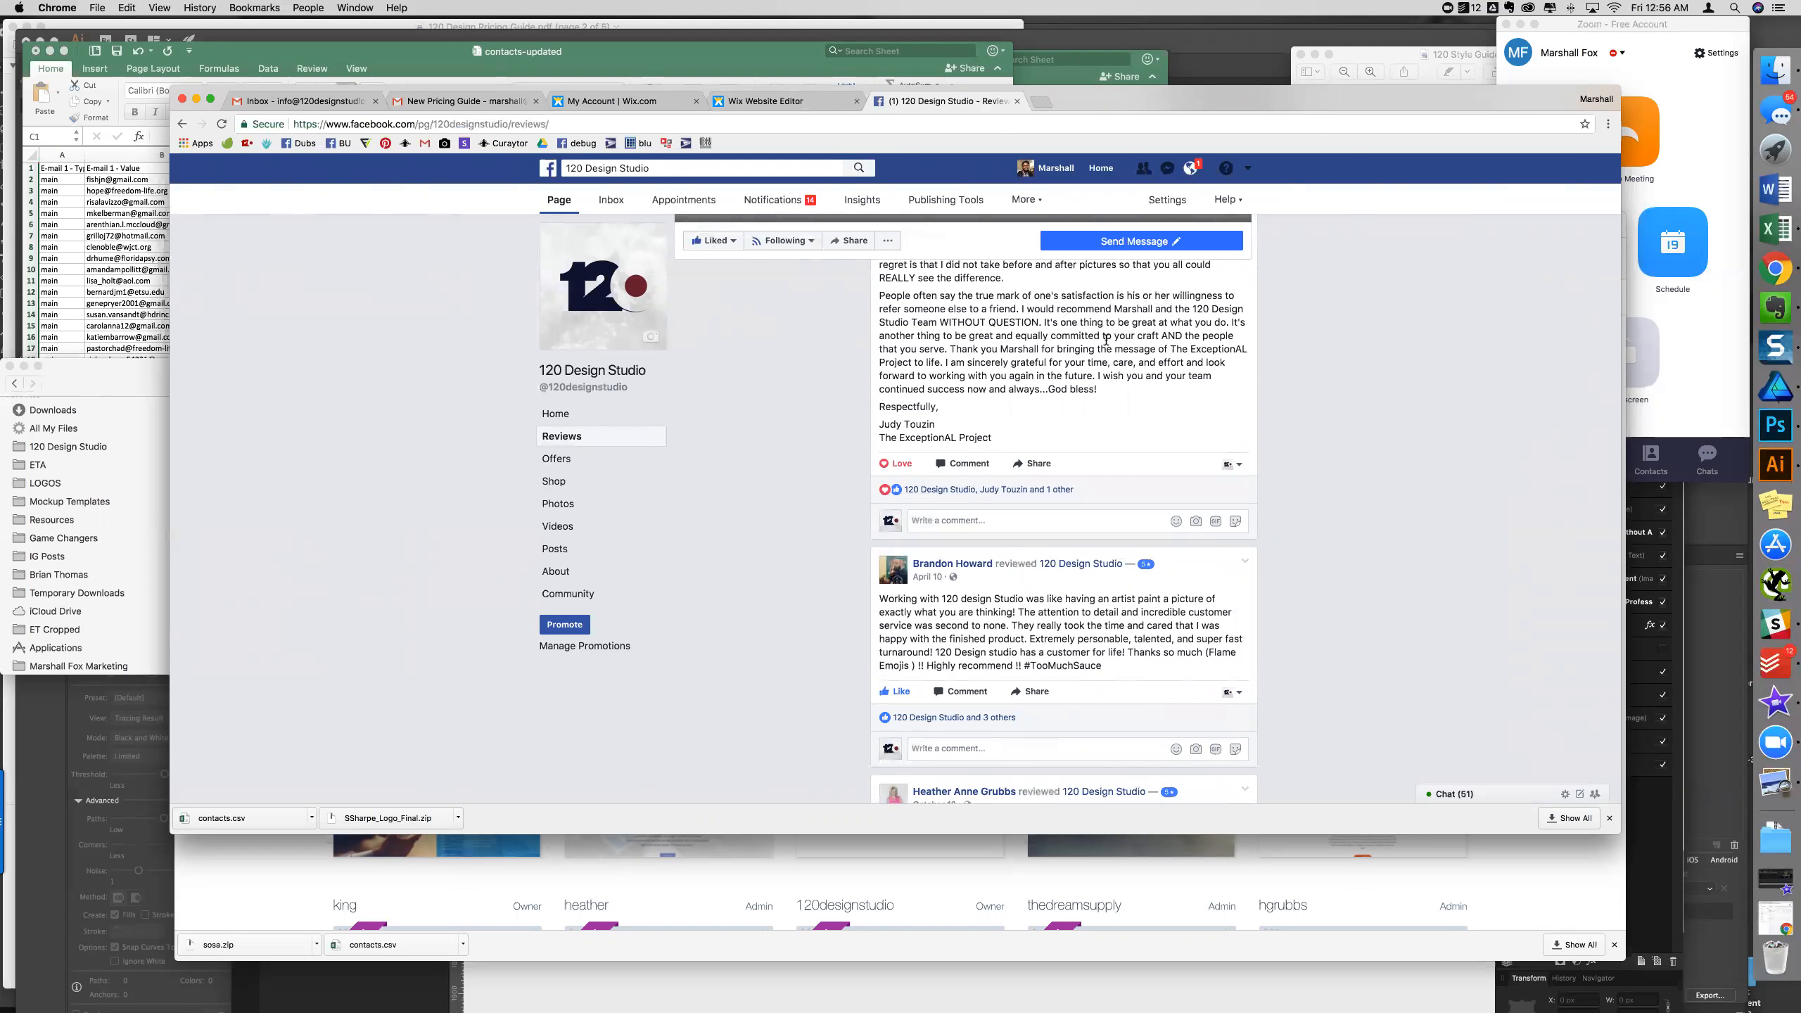
scroll(990, 474, "down", 5)
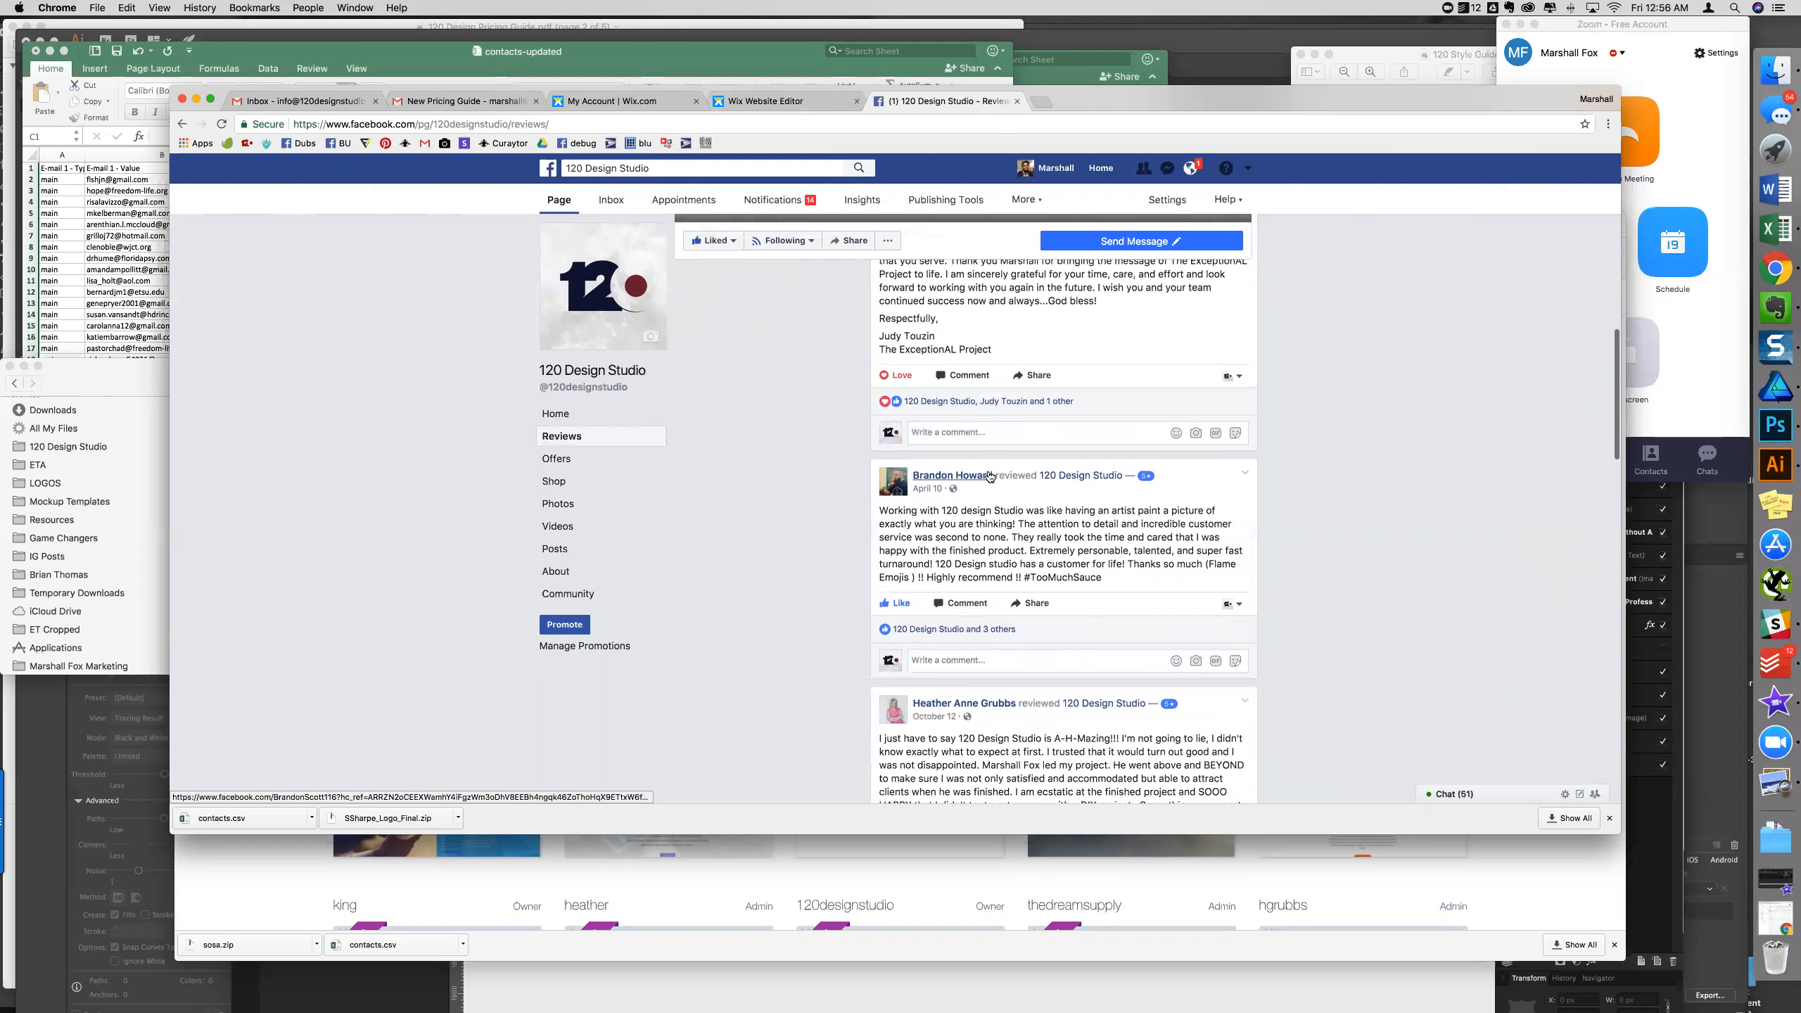
scroll(1278, 497, "down", 2)
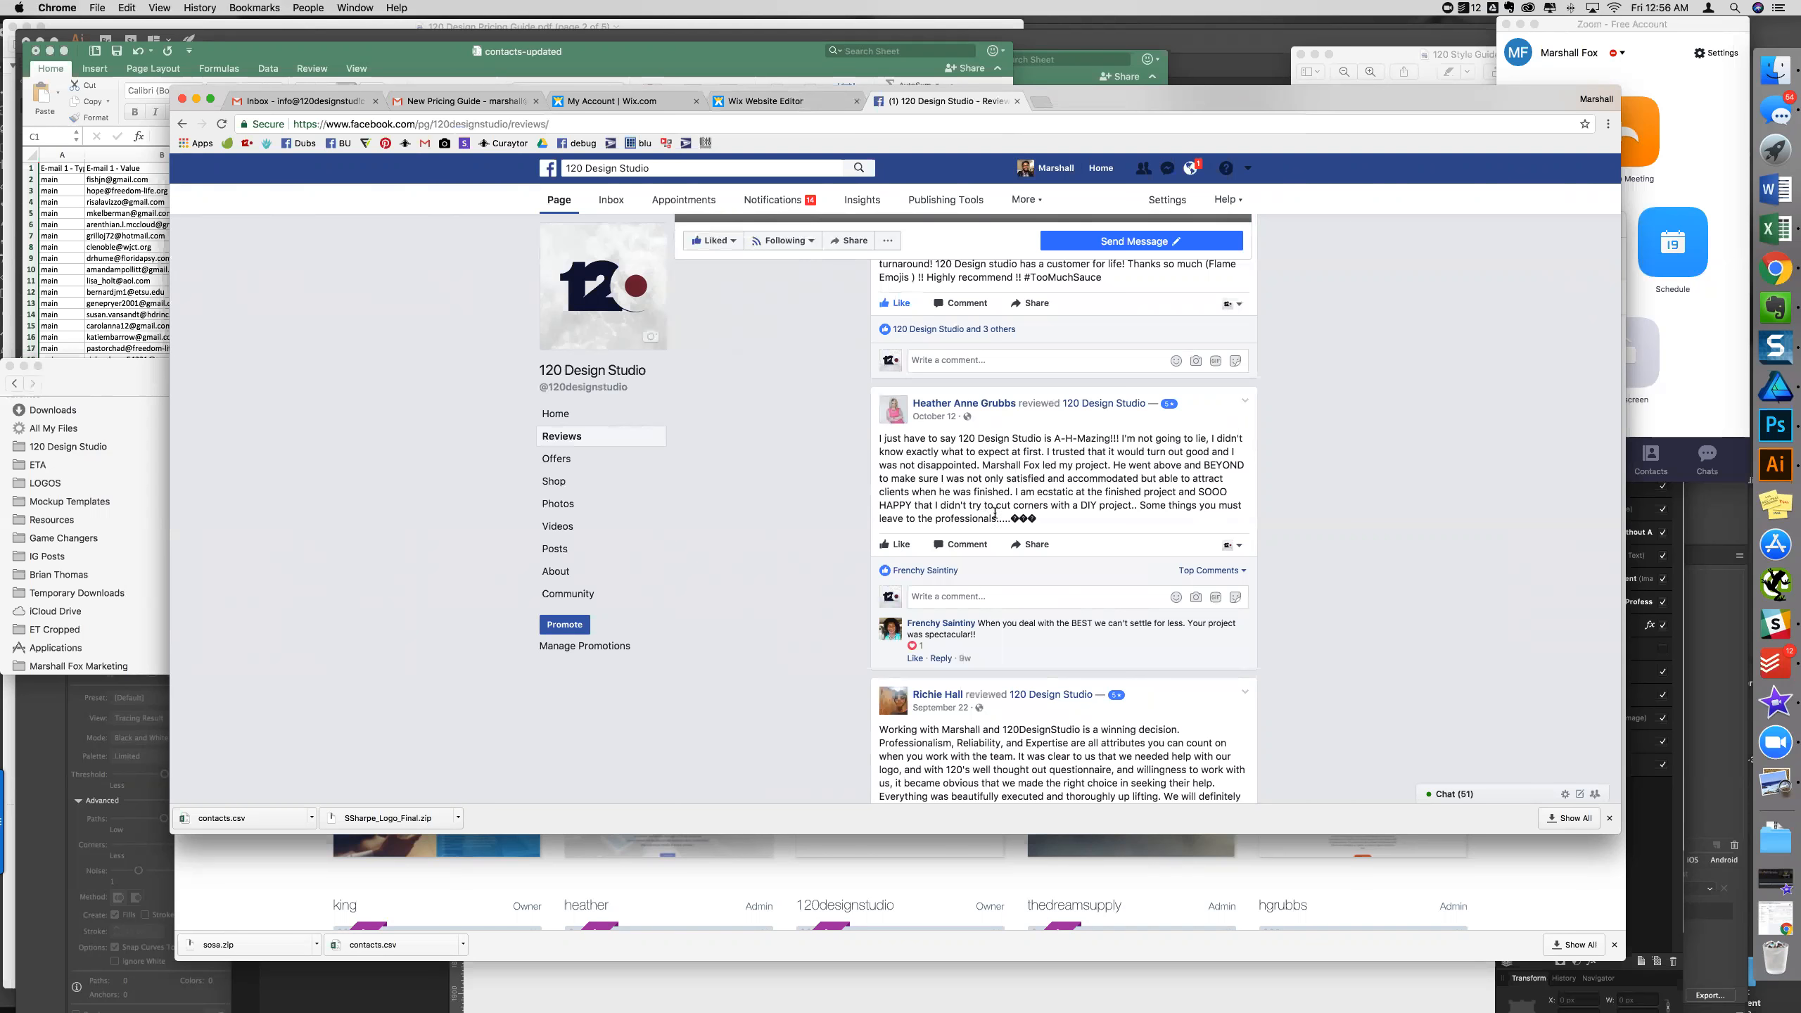
- Select the A-H-Mazing review text and copy it
left_click_drag(1011, 517, 849, 443)
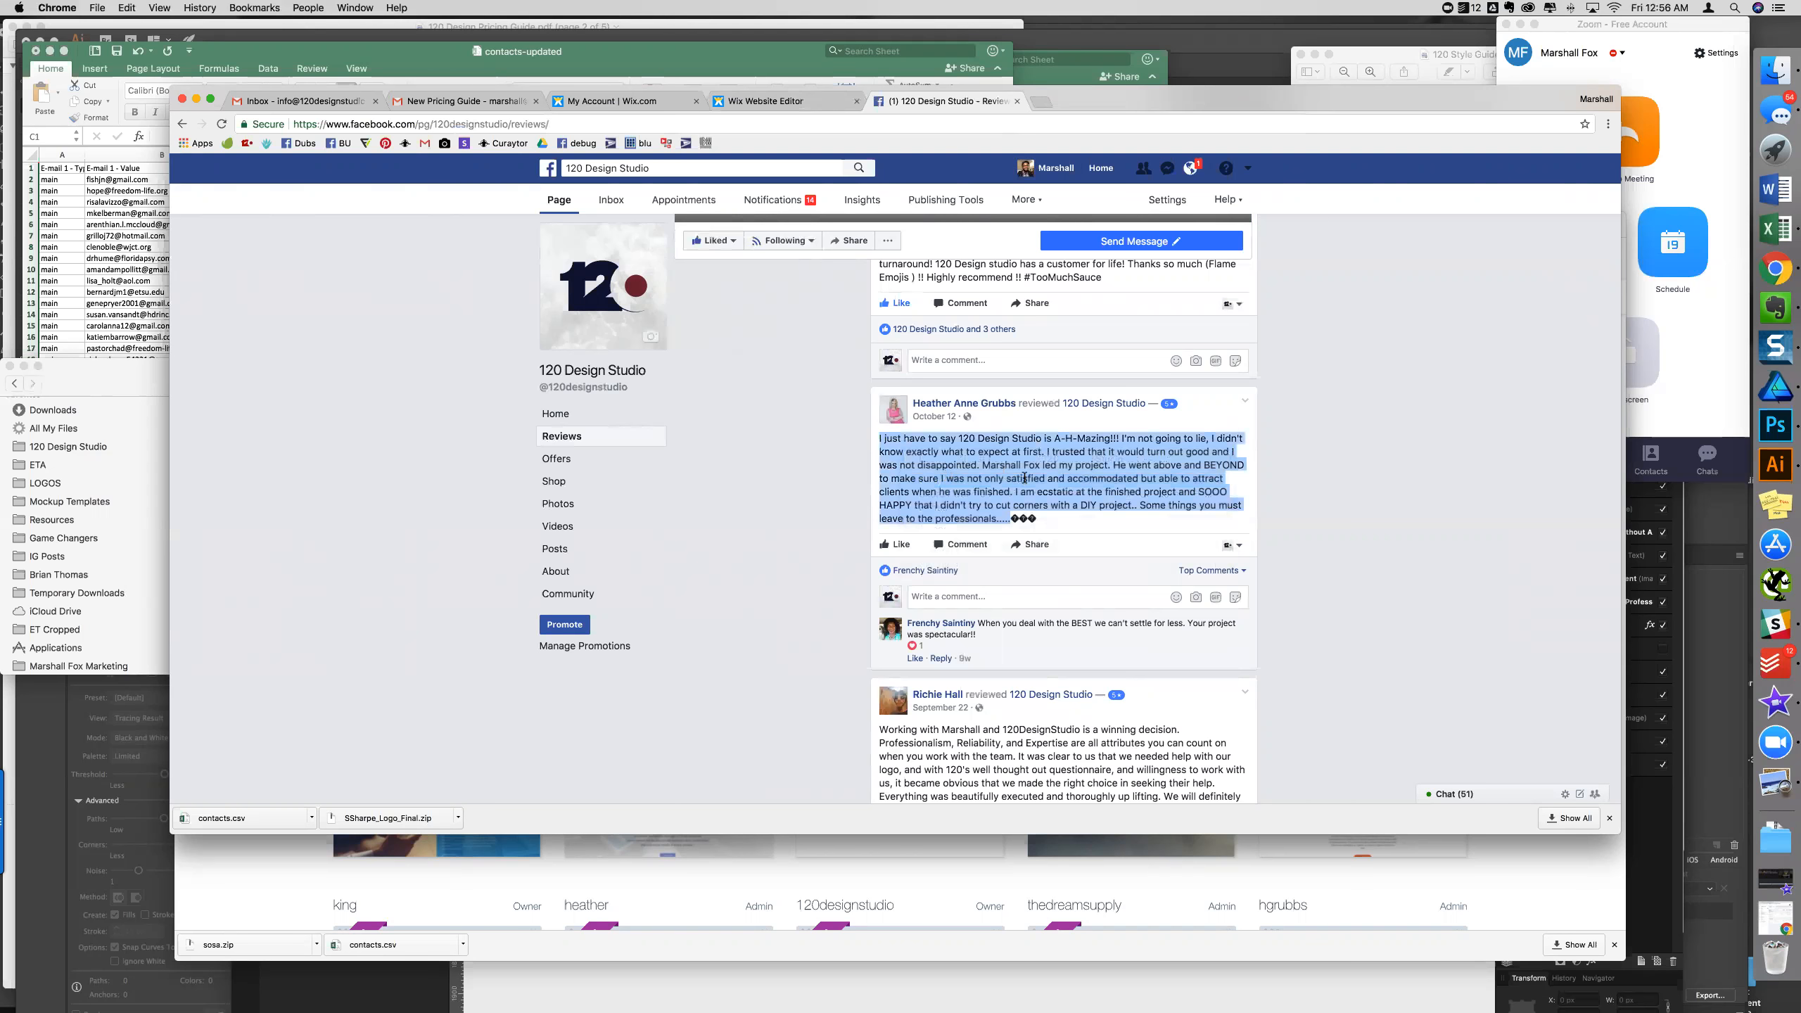
scroll(1024, 477, "down", 5)
scroll(1024, 478, "up", 6)
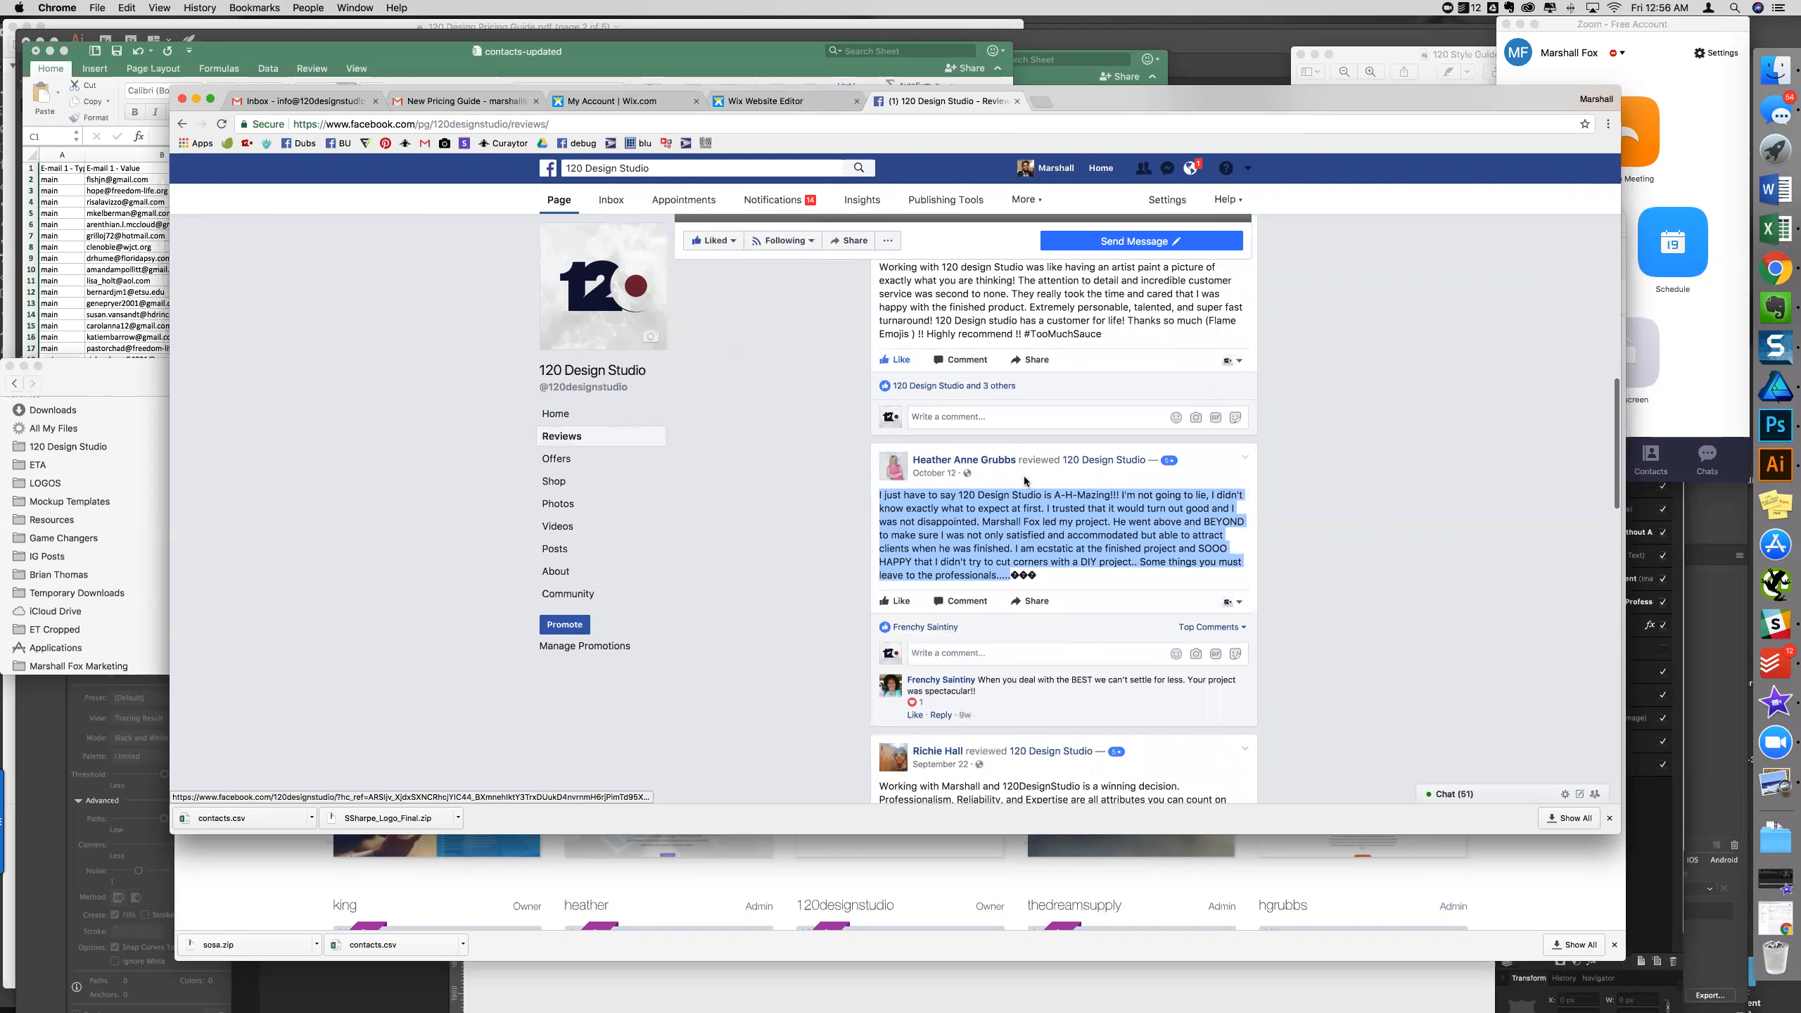
right_click(1032, 524)
left_click(1056, 556)
- In Affinity Designer, paste the copied review over the existing testimonial quote text
key("super+Tab")
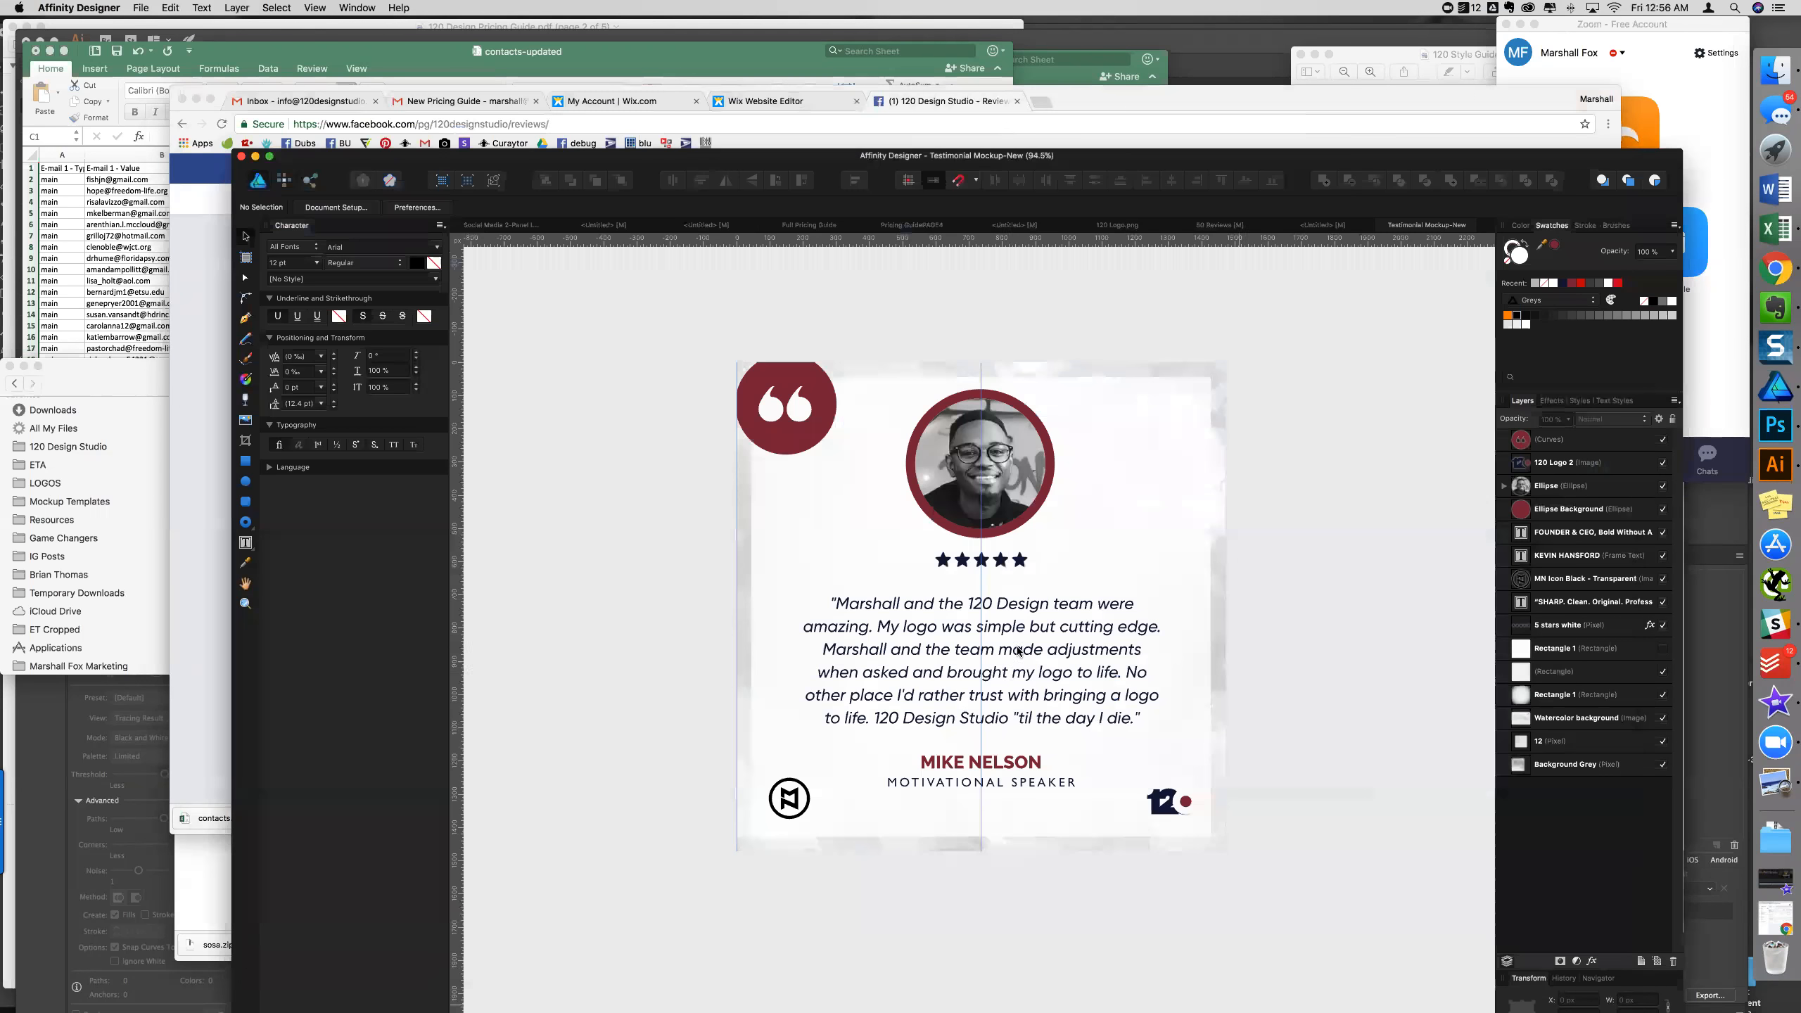
double_click(1008, 670)
key("super+a")
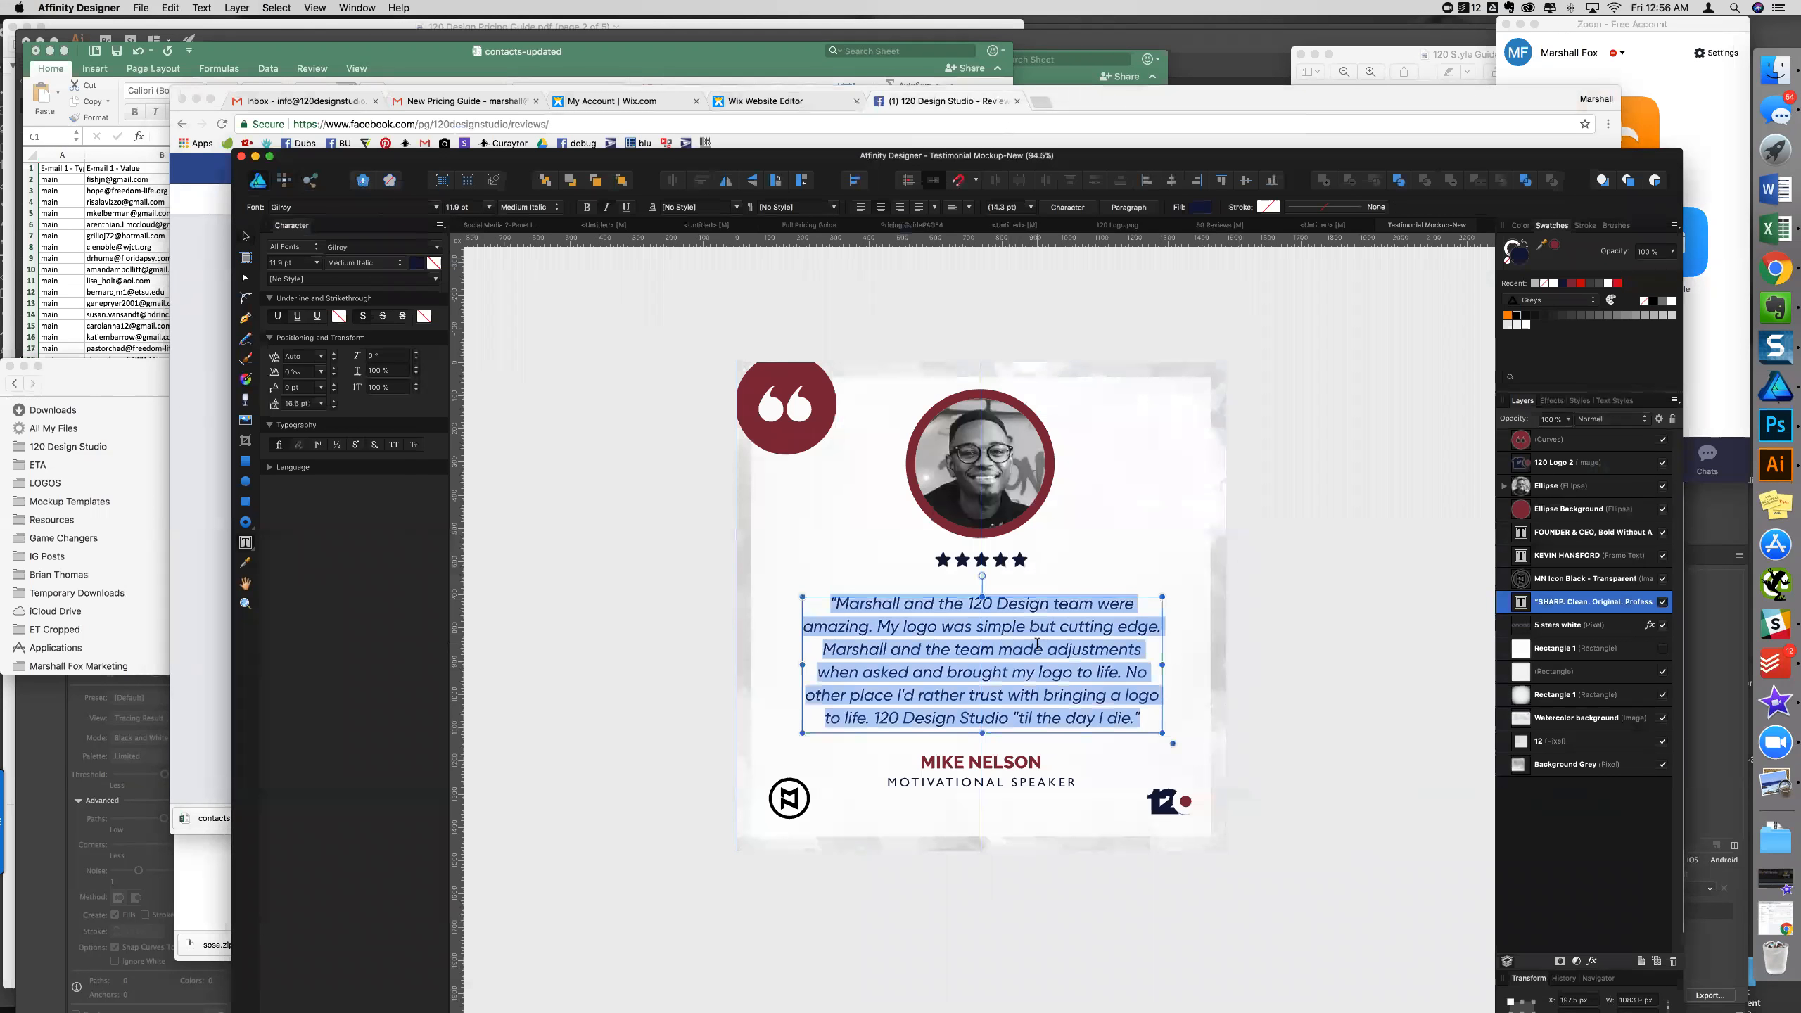
key("super+v")
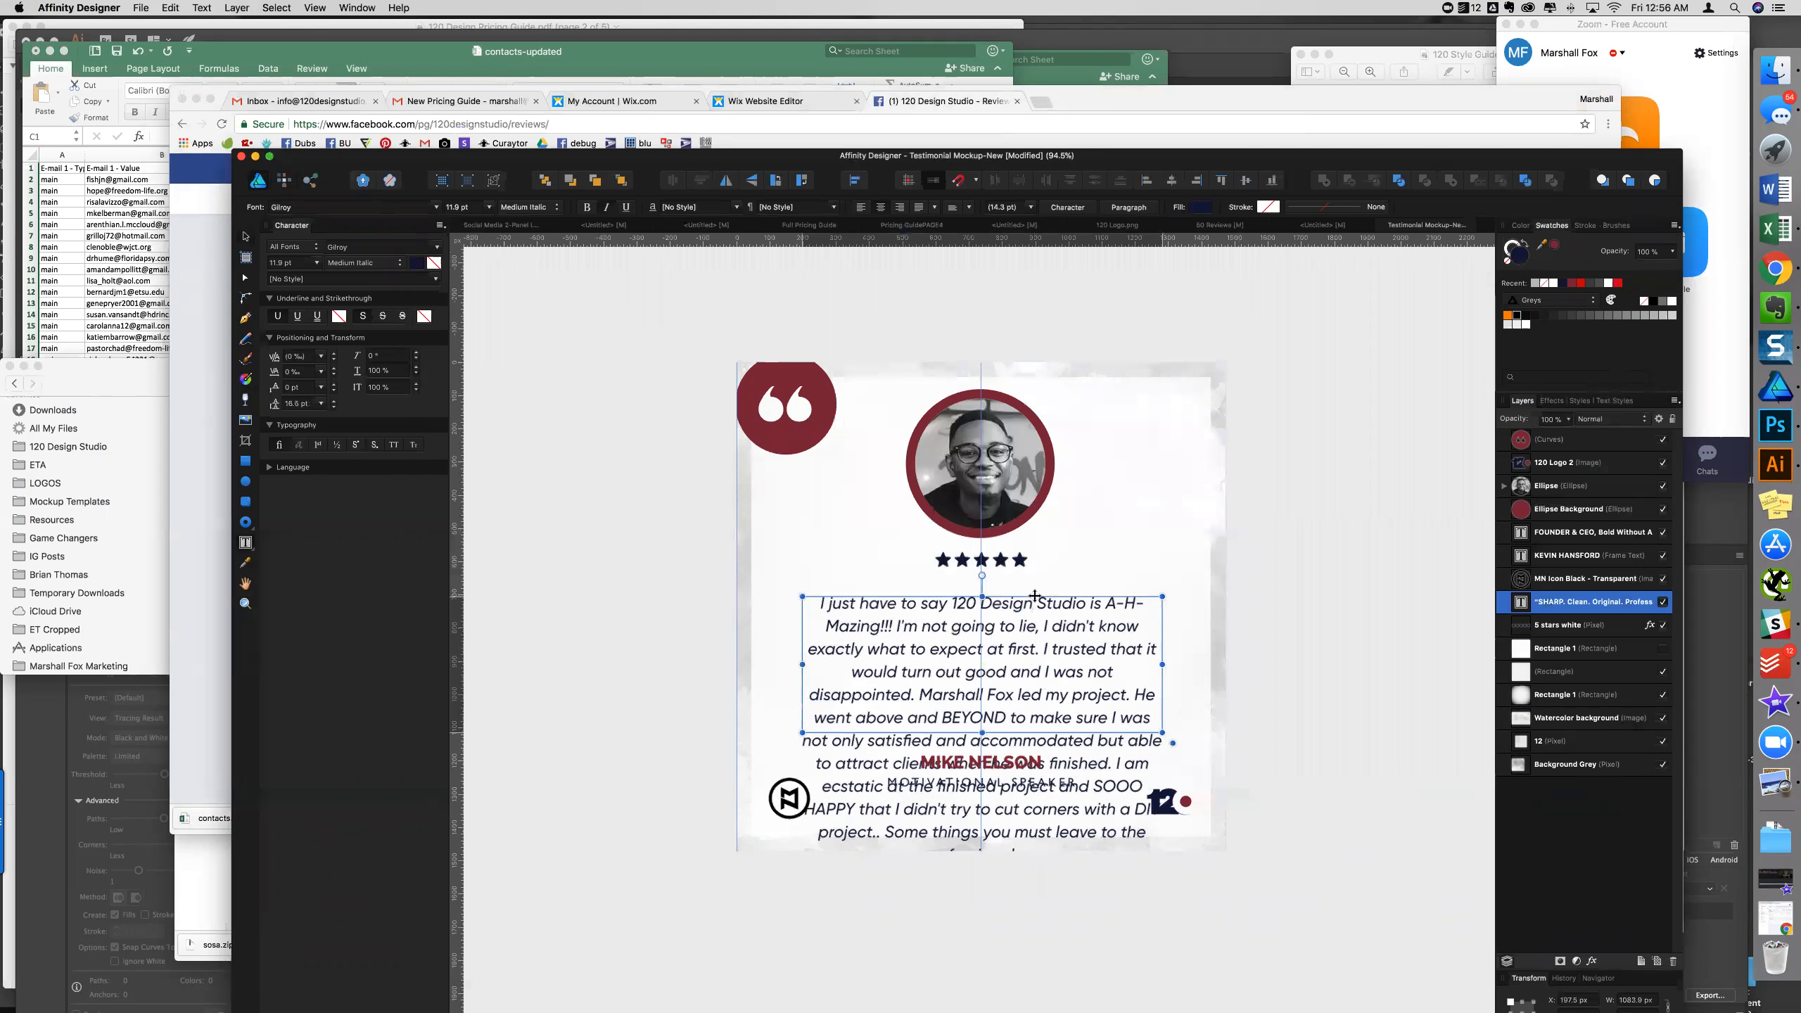
- Move the quote frame up slightly and widen it on both sides
left_click_drag(1035, 596, 1036, 580)
key("super+a")
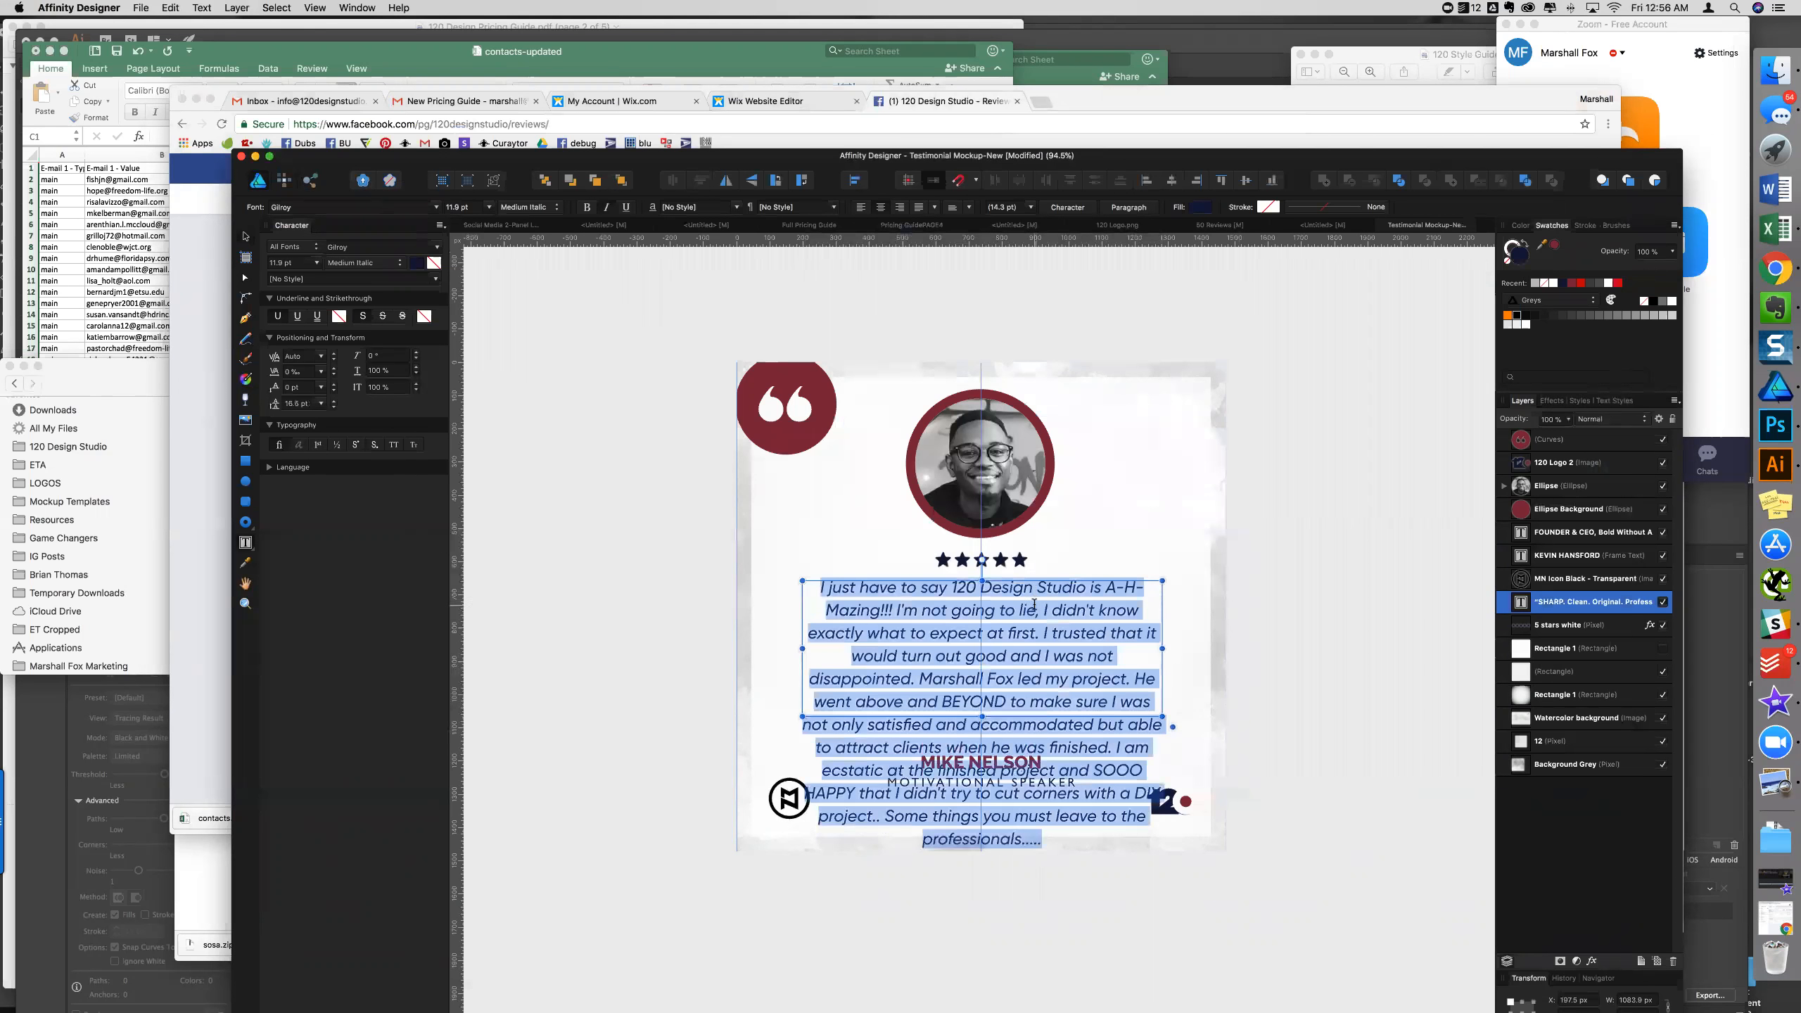
mouse_move(1162, 648)
left_mouse_down()
mouse_move(1254, 649)
mouse_move(1190, 648)
left_mouse_up()
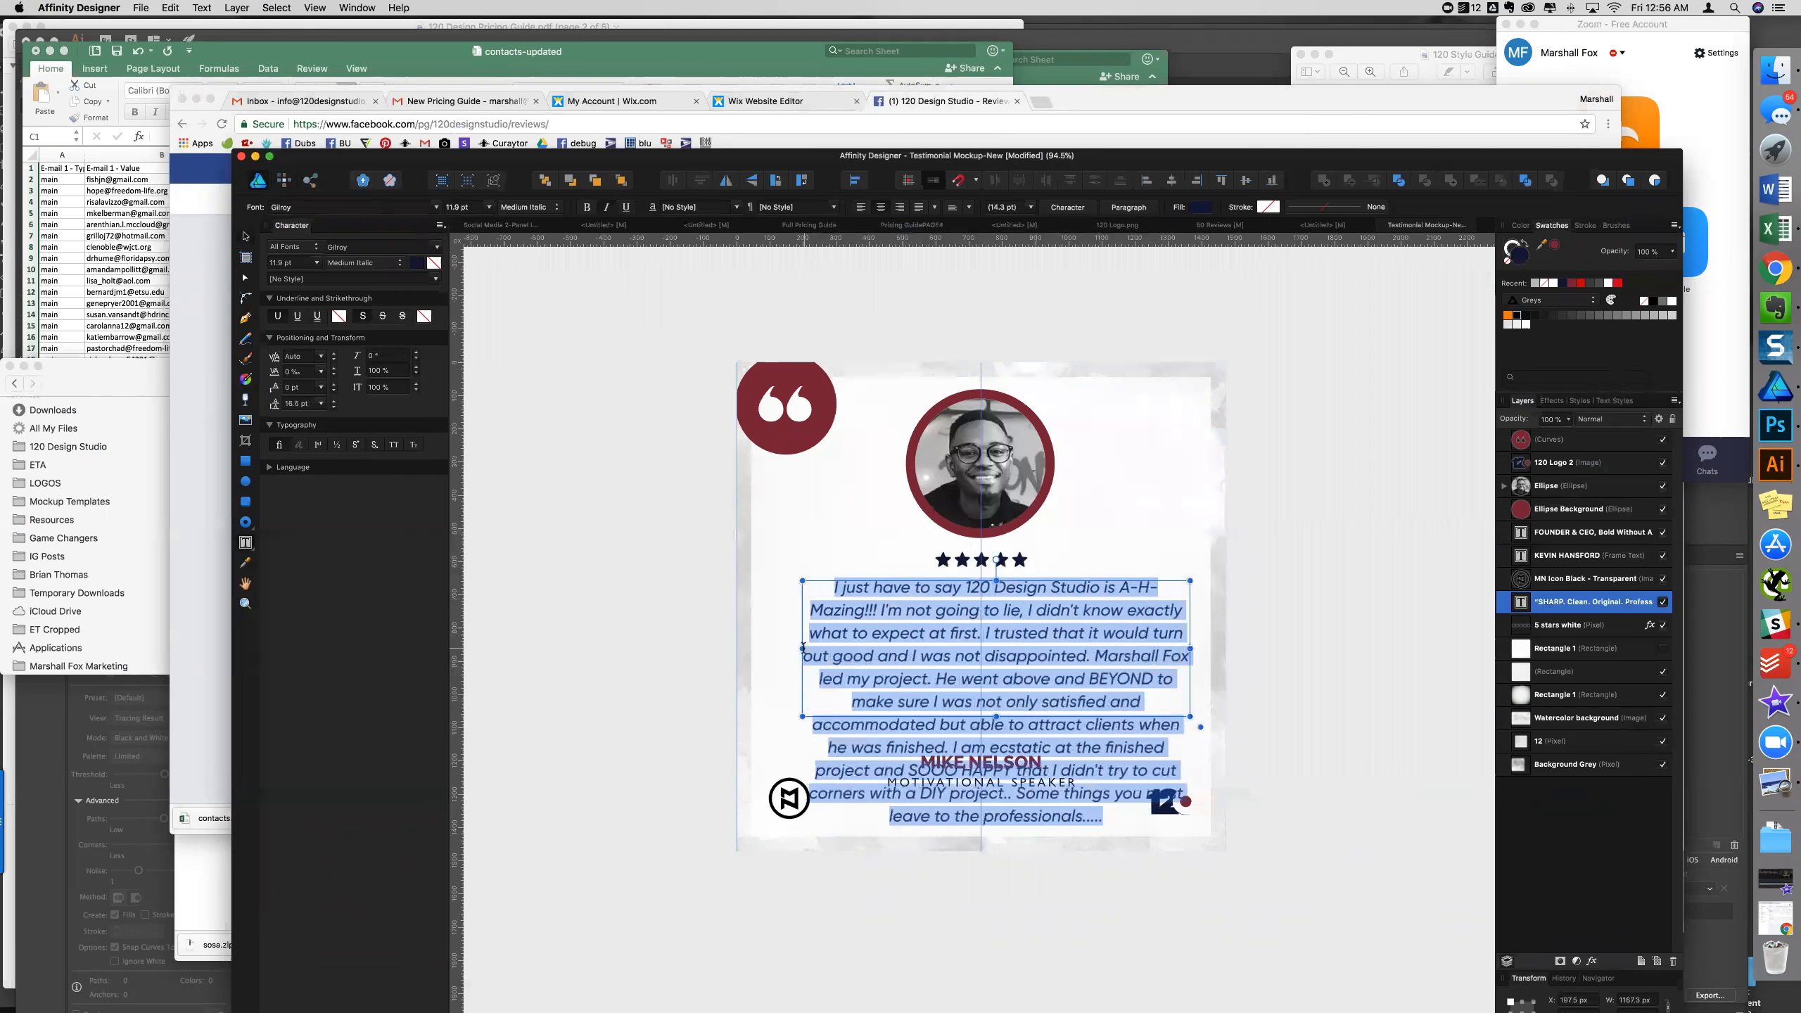
left_click_drag(800, 649, 773, 649)
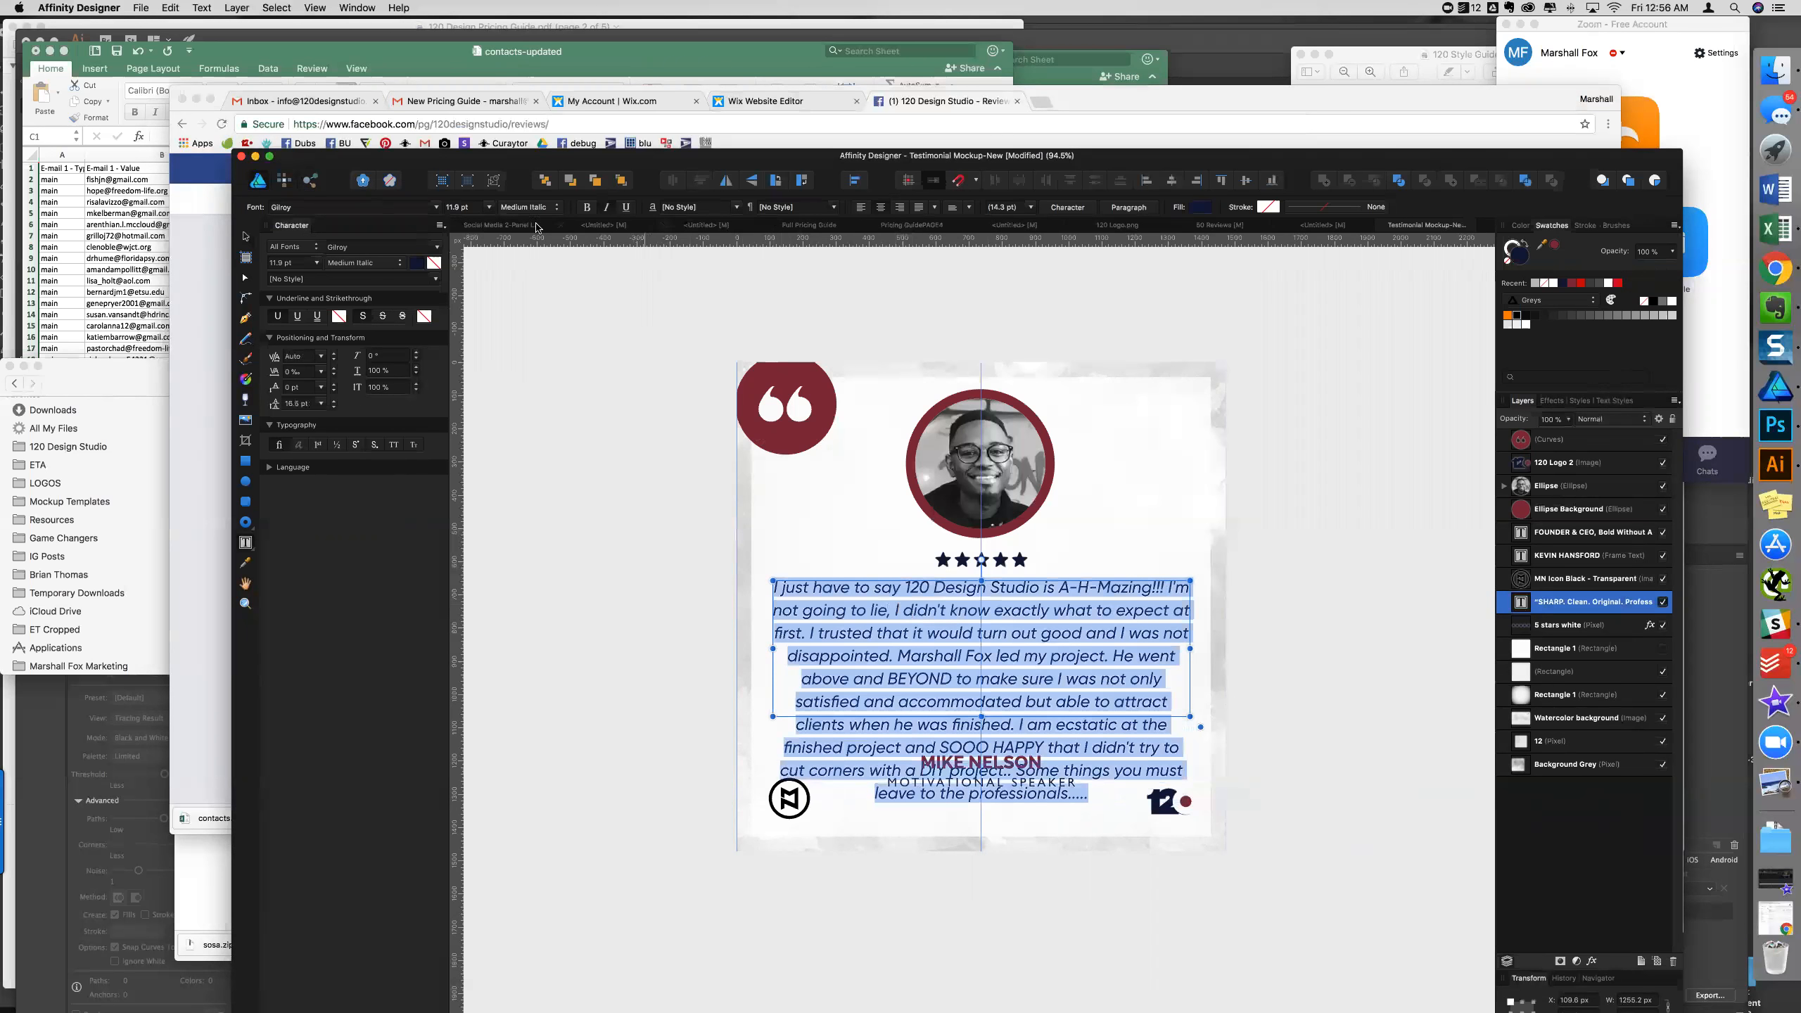
- Set the quote's font size to 10 pt, then step it down
left_click(458, 207)
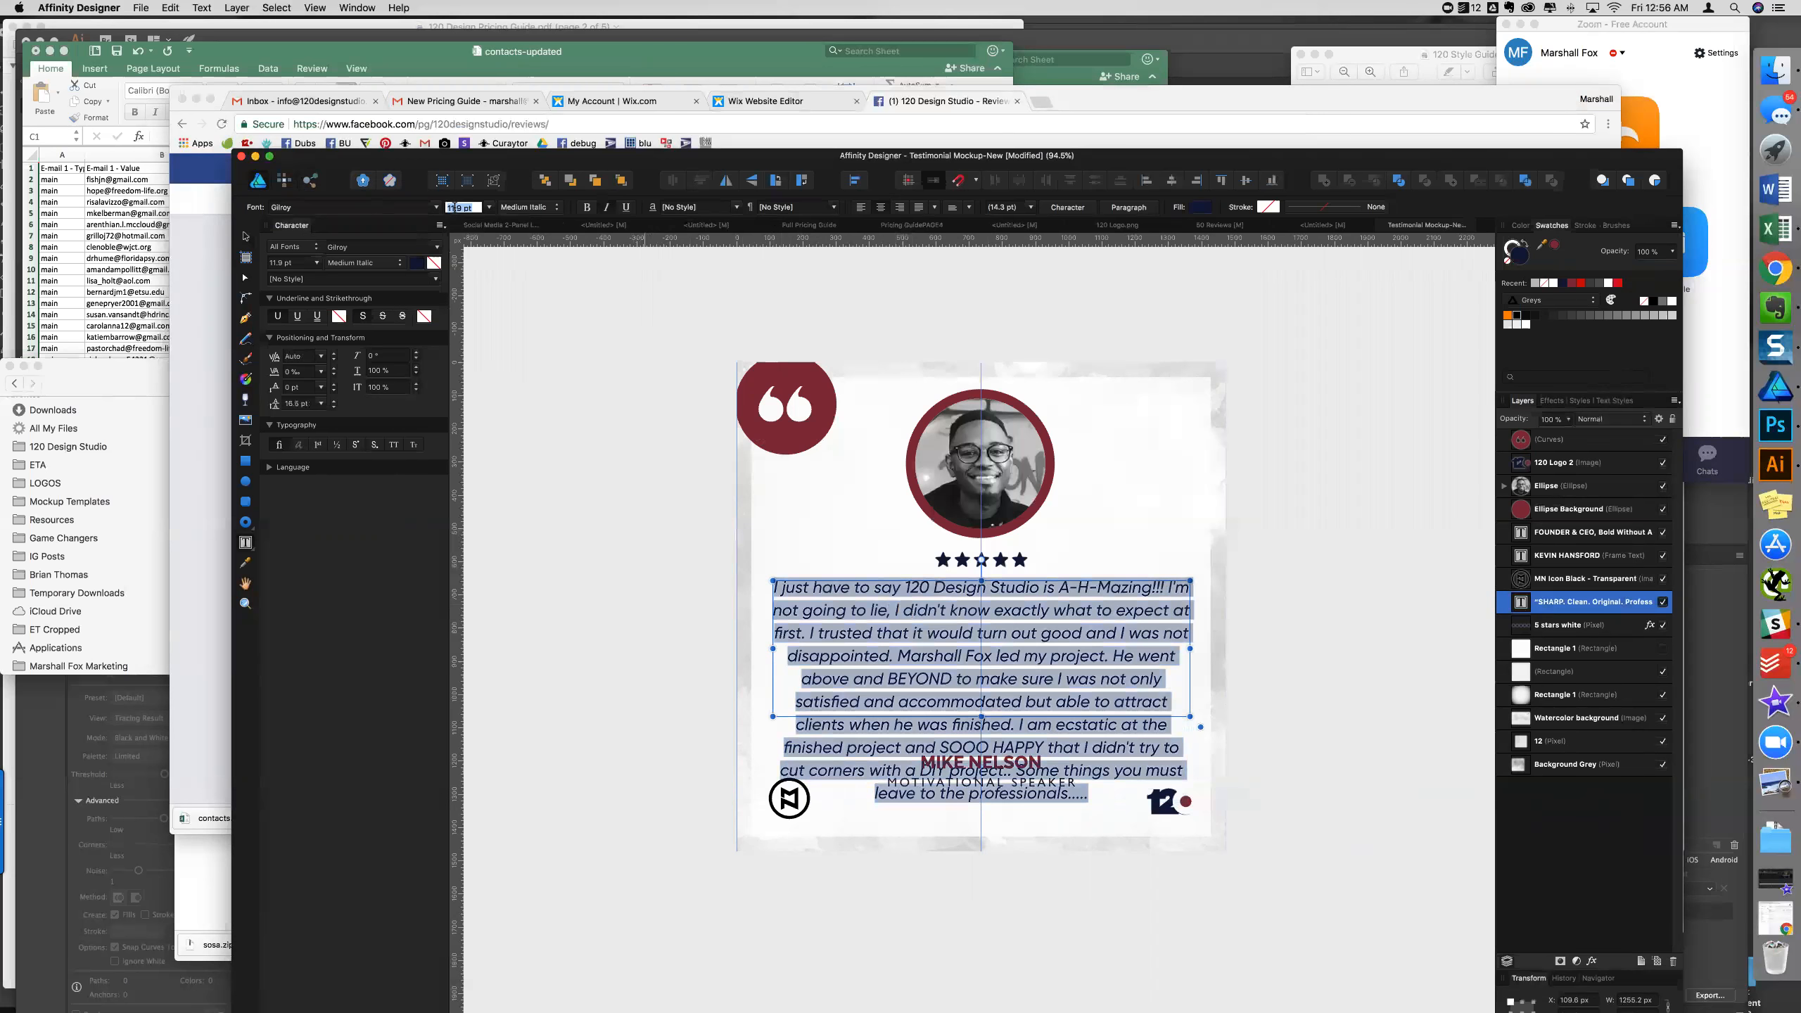
type("10")
key("Return")
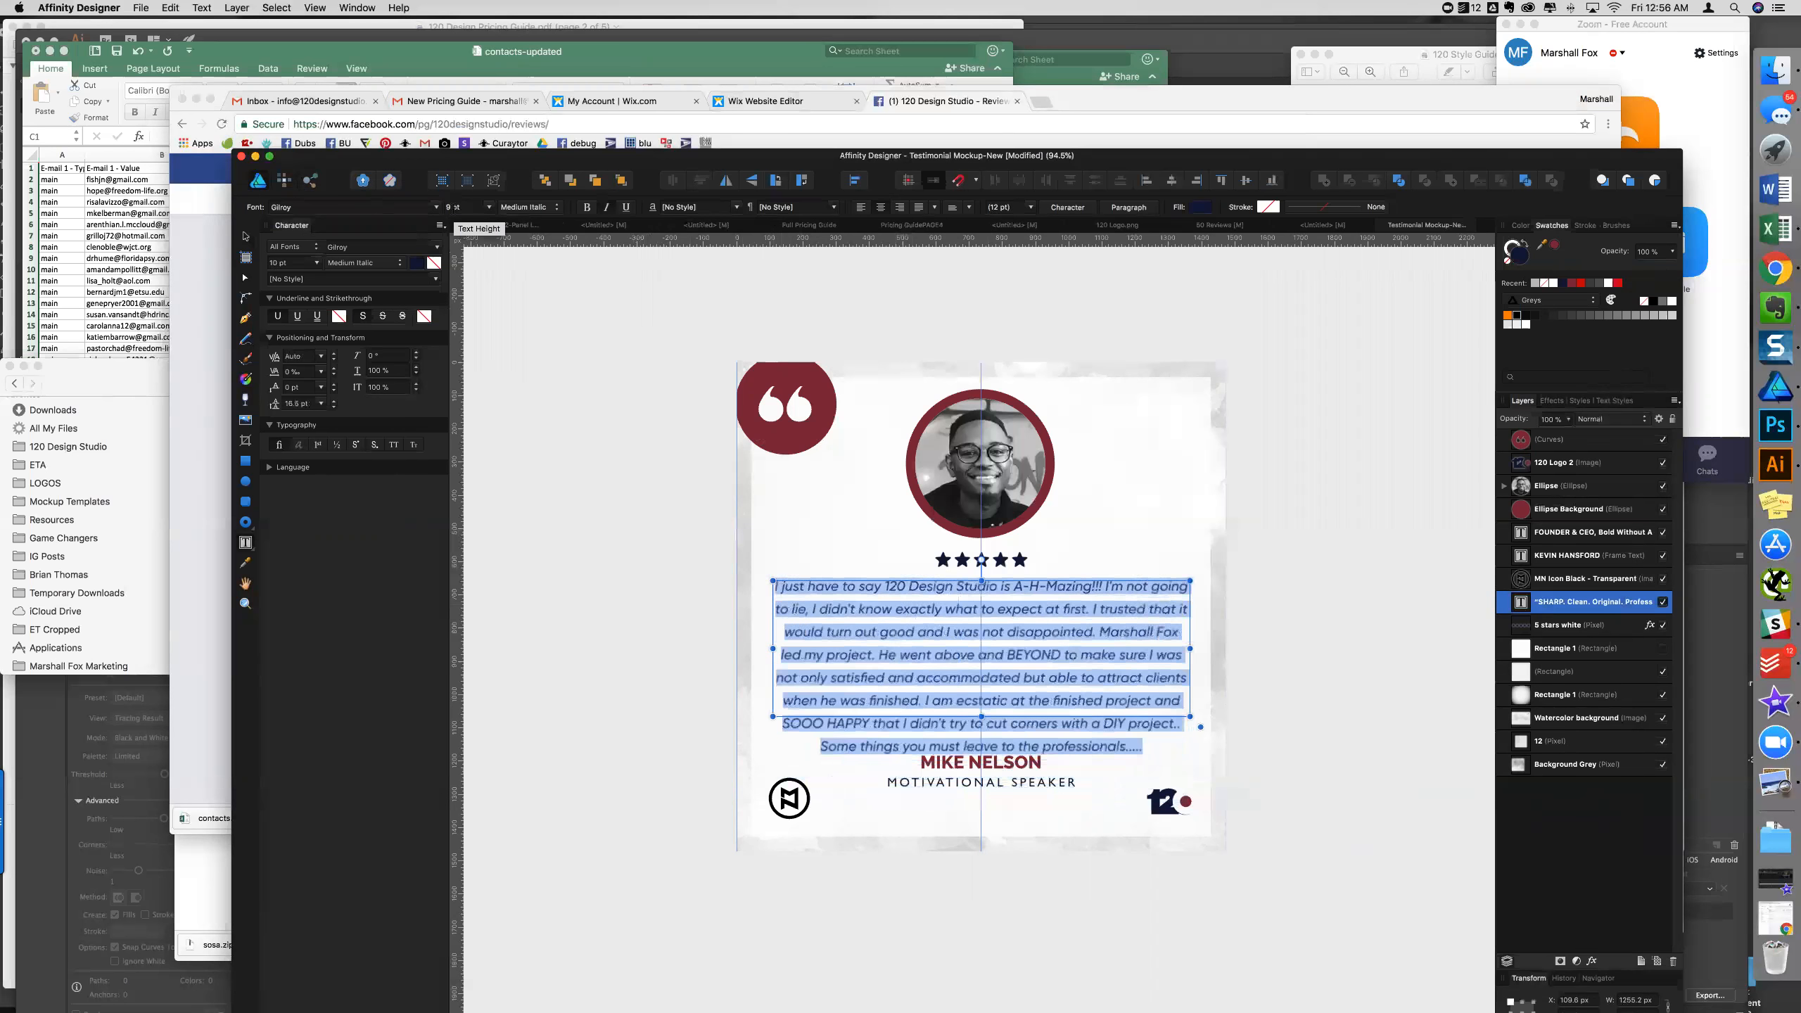
key("Down")
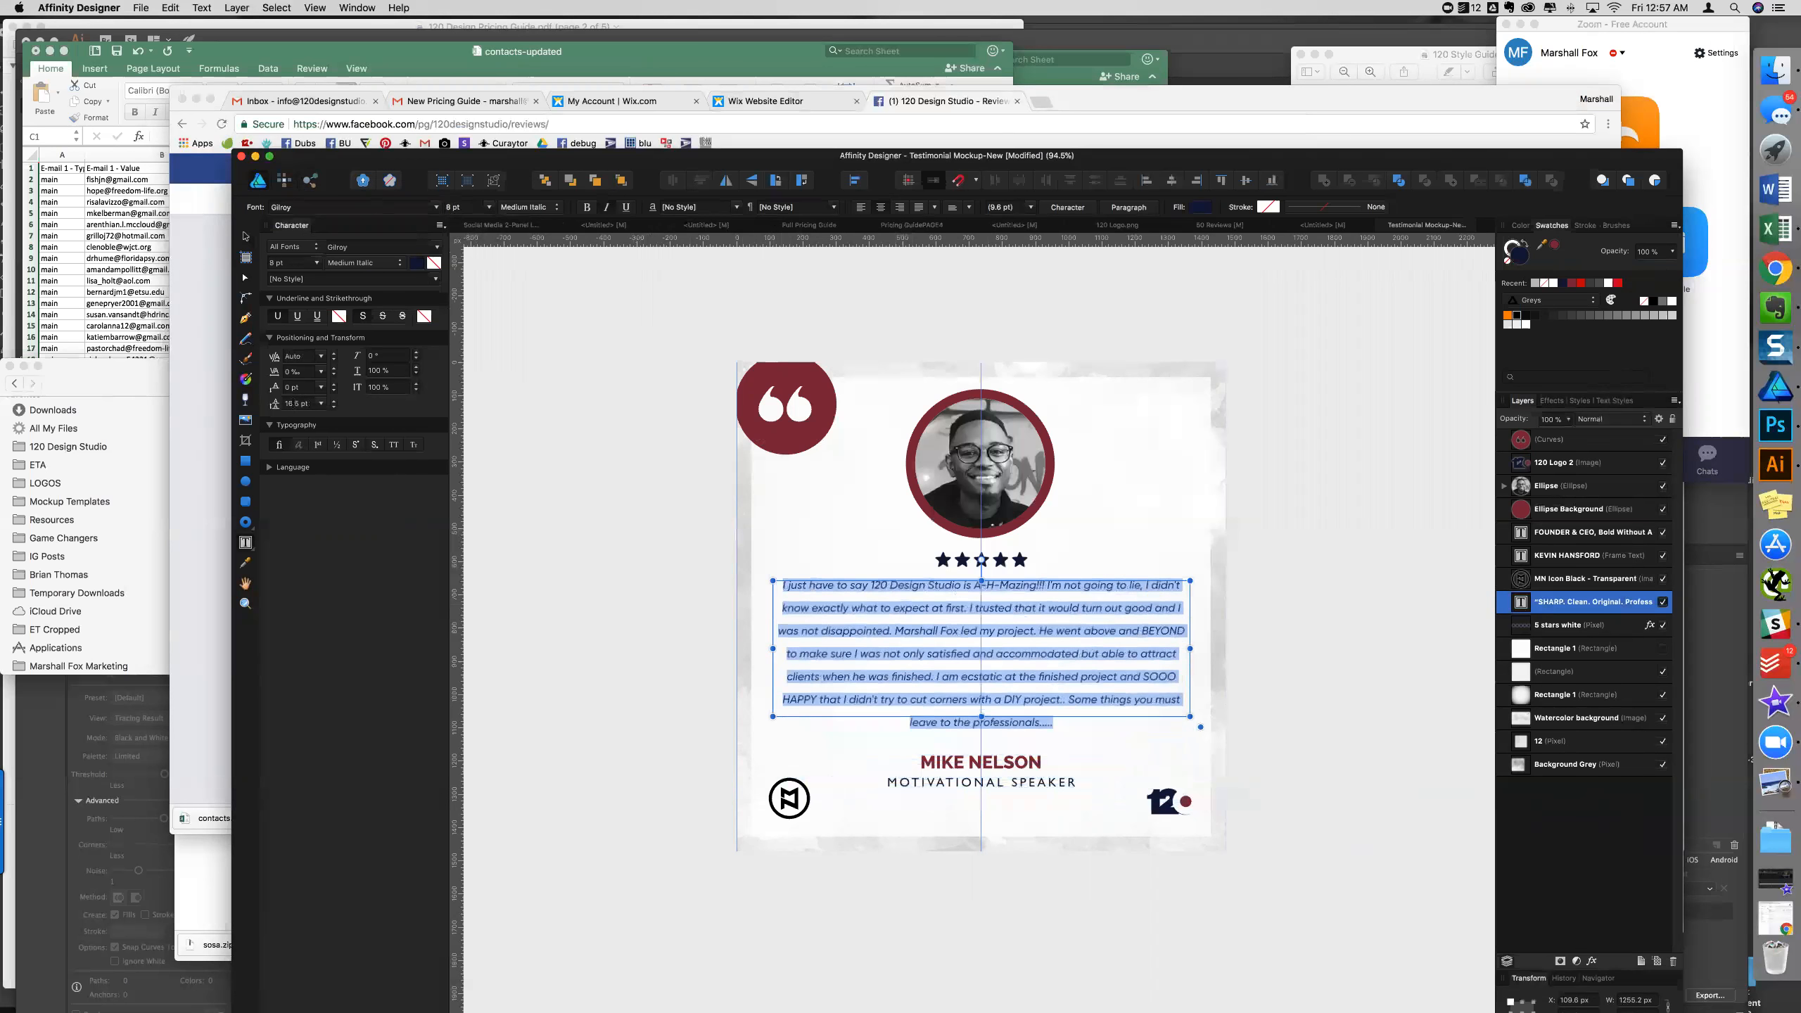
- Adjust the testimonial's line spacing and font size in the Character panel
left_click(289, 404)
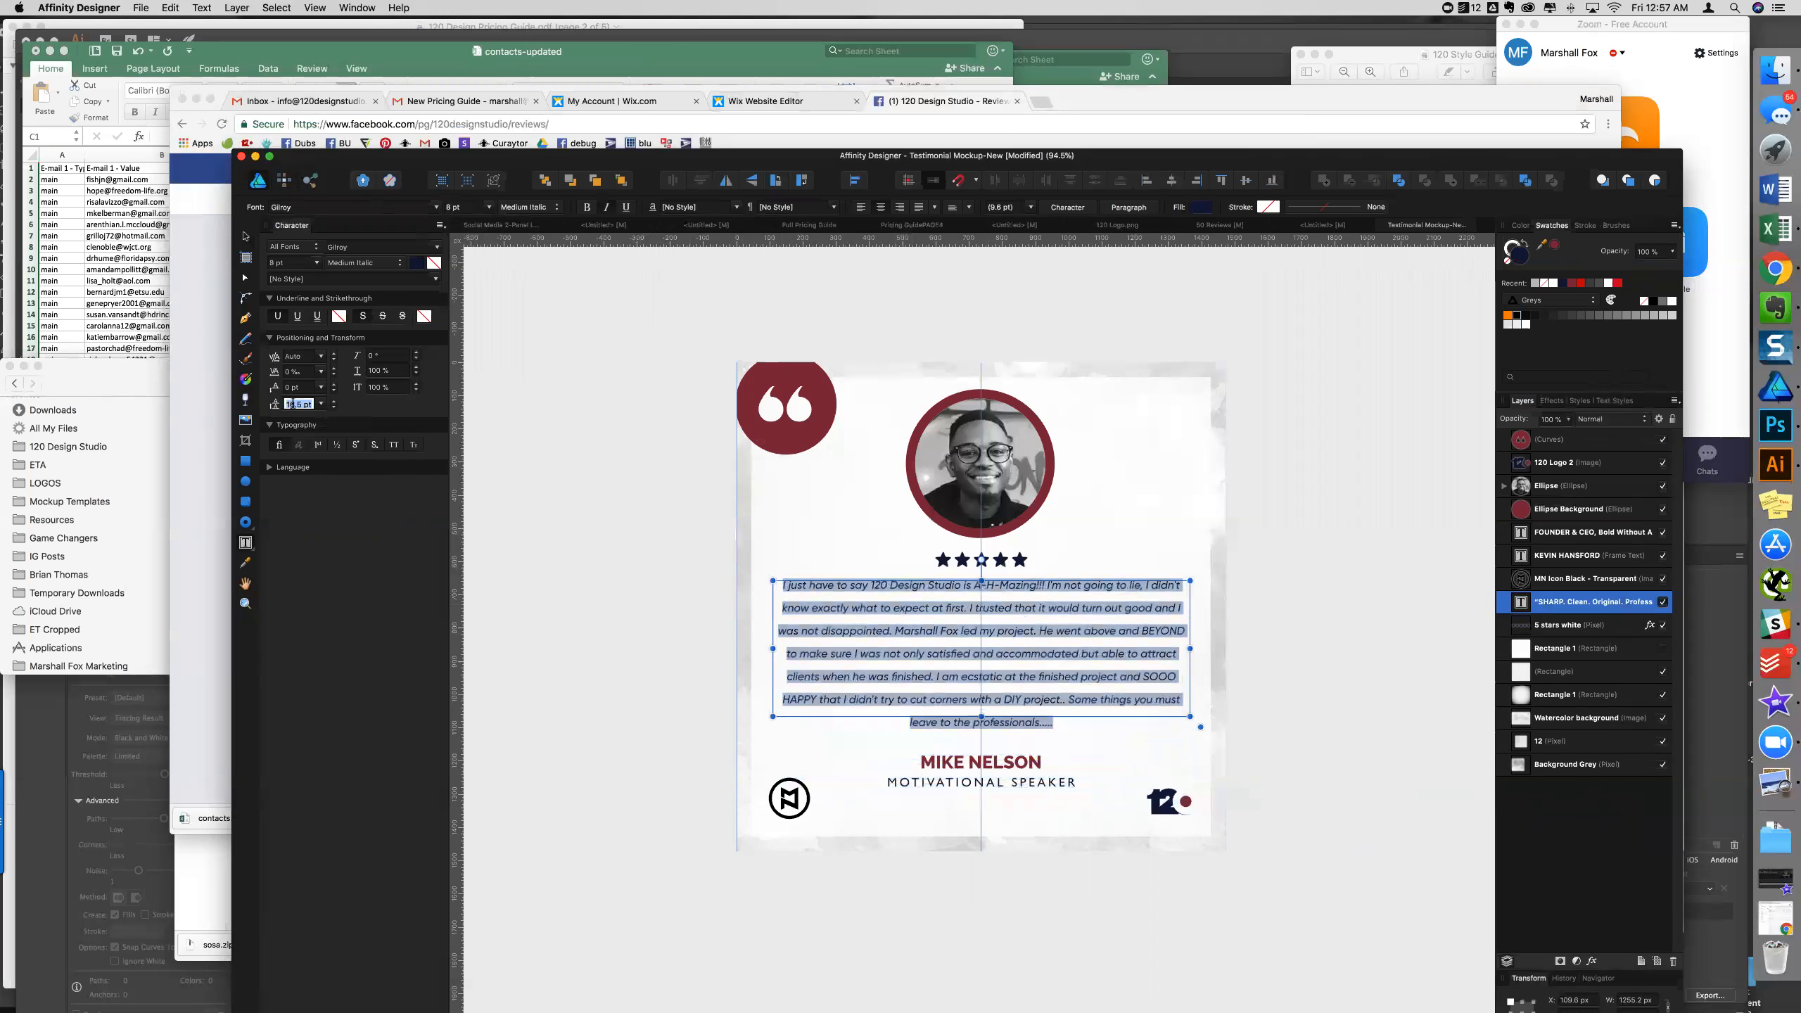
scroll(293, 404, "down", 5)
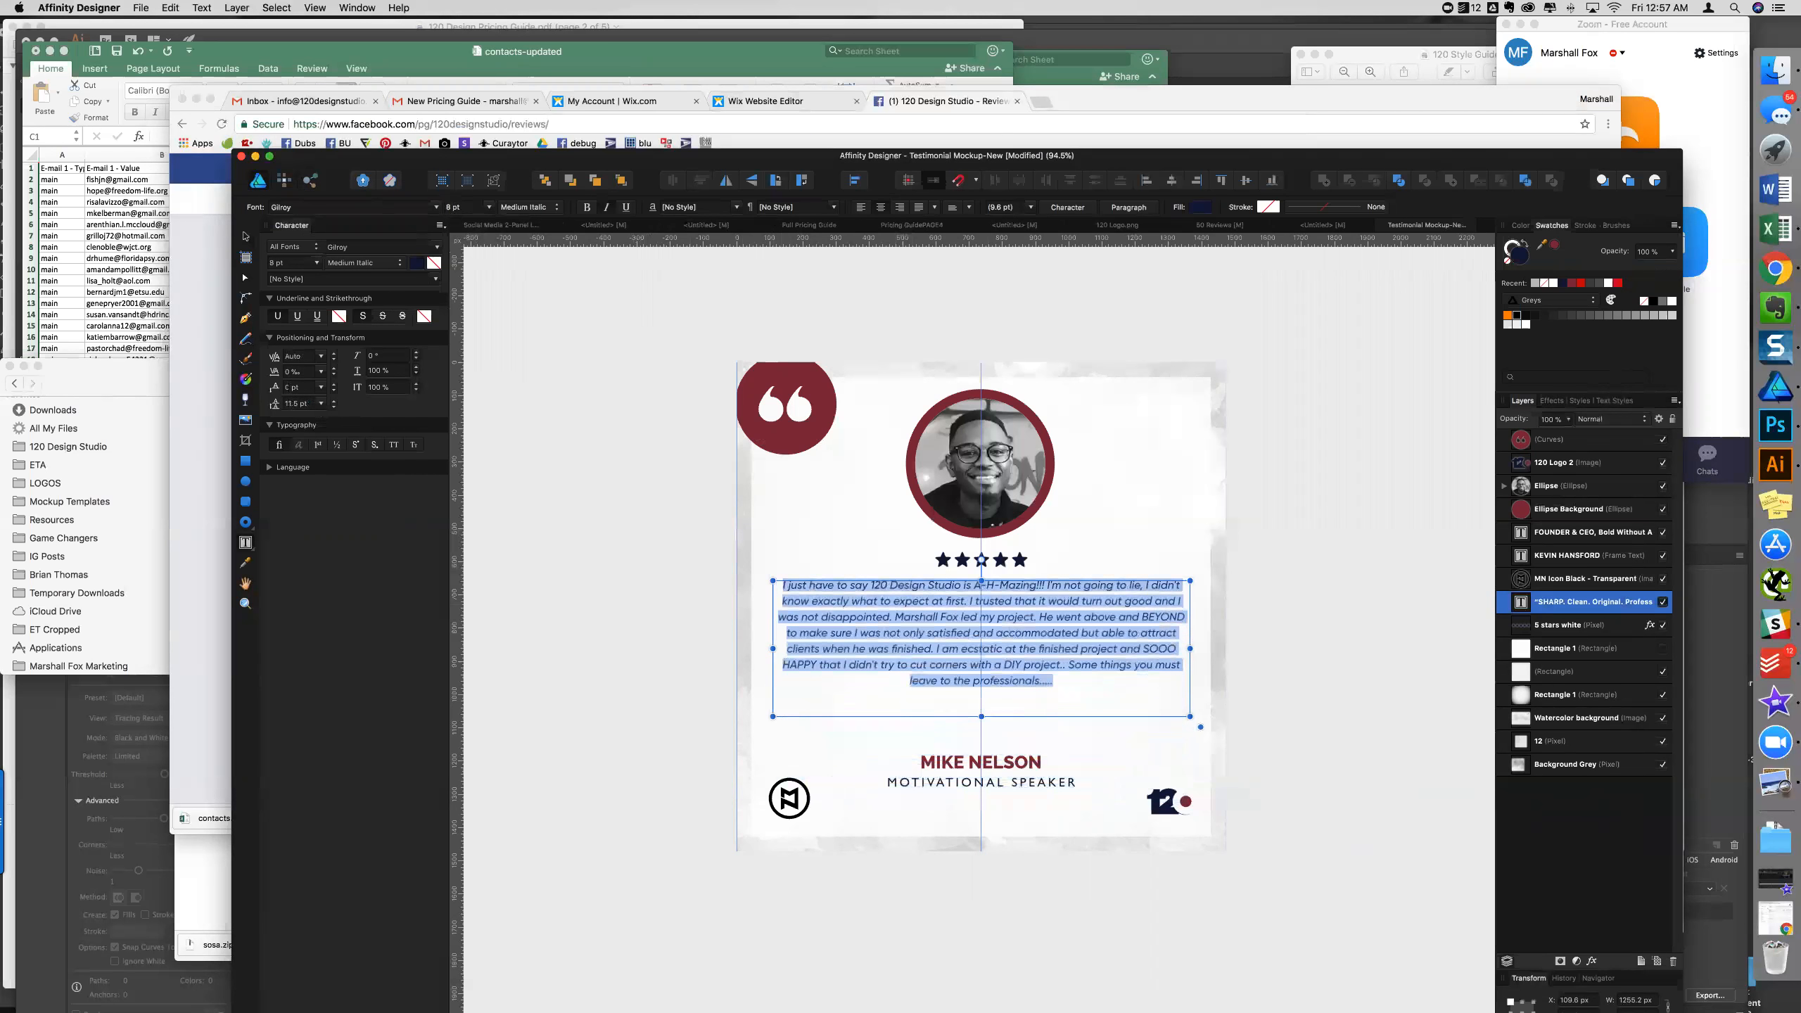
left_click(291, 387)
left_click(458, 207)
type("9")
key("Return")
scroll(457, 207, "up", 2)
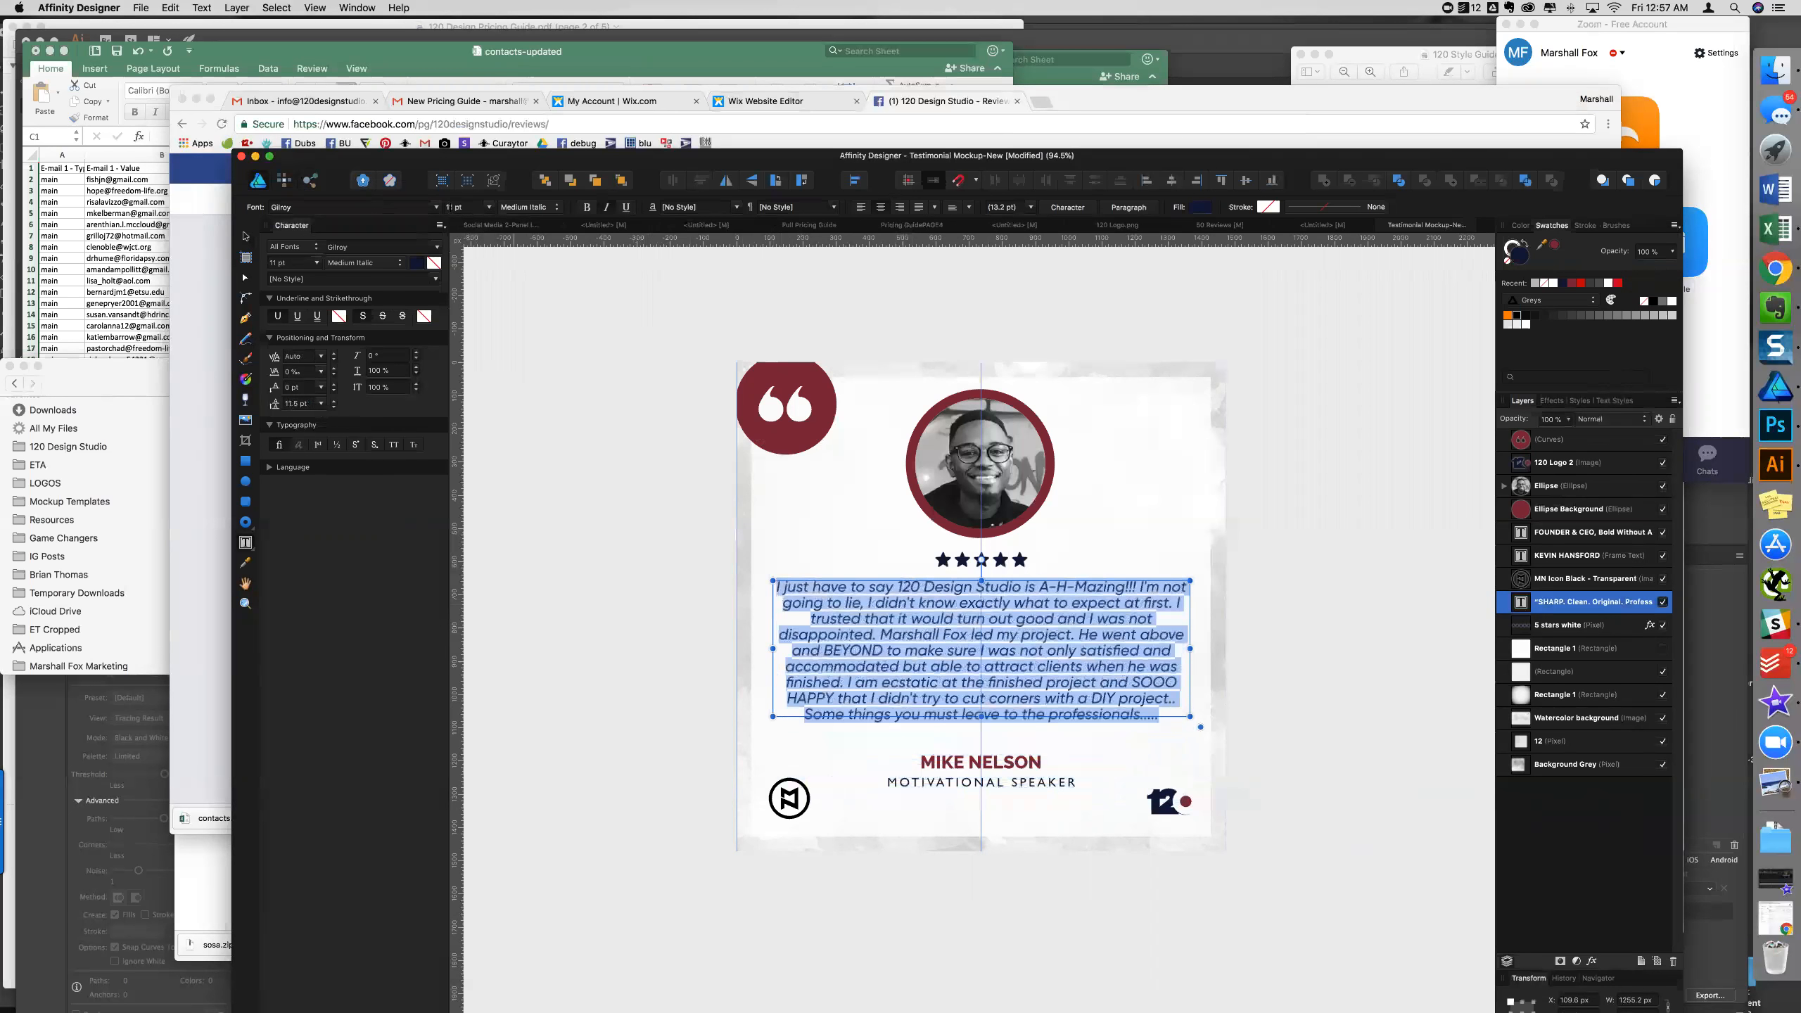
- Select the whole testimonial paragraph and loosen its leading to about 13.5 pt
left_click(1021, 666)
left_click_drag(1165, 713, 698, 572)
scroll(290, 403, "up", 3)
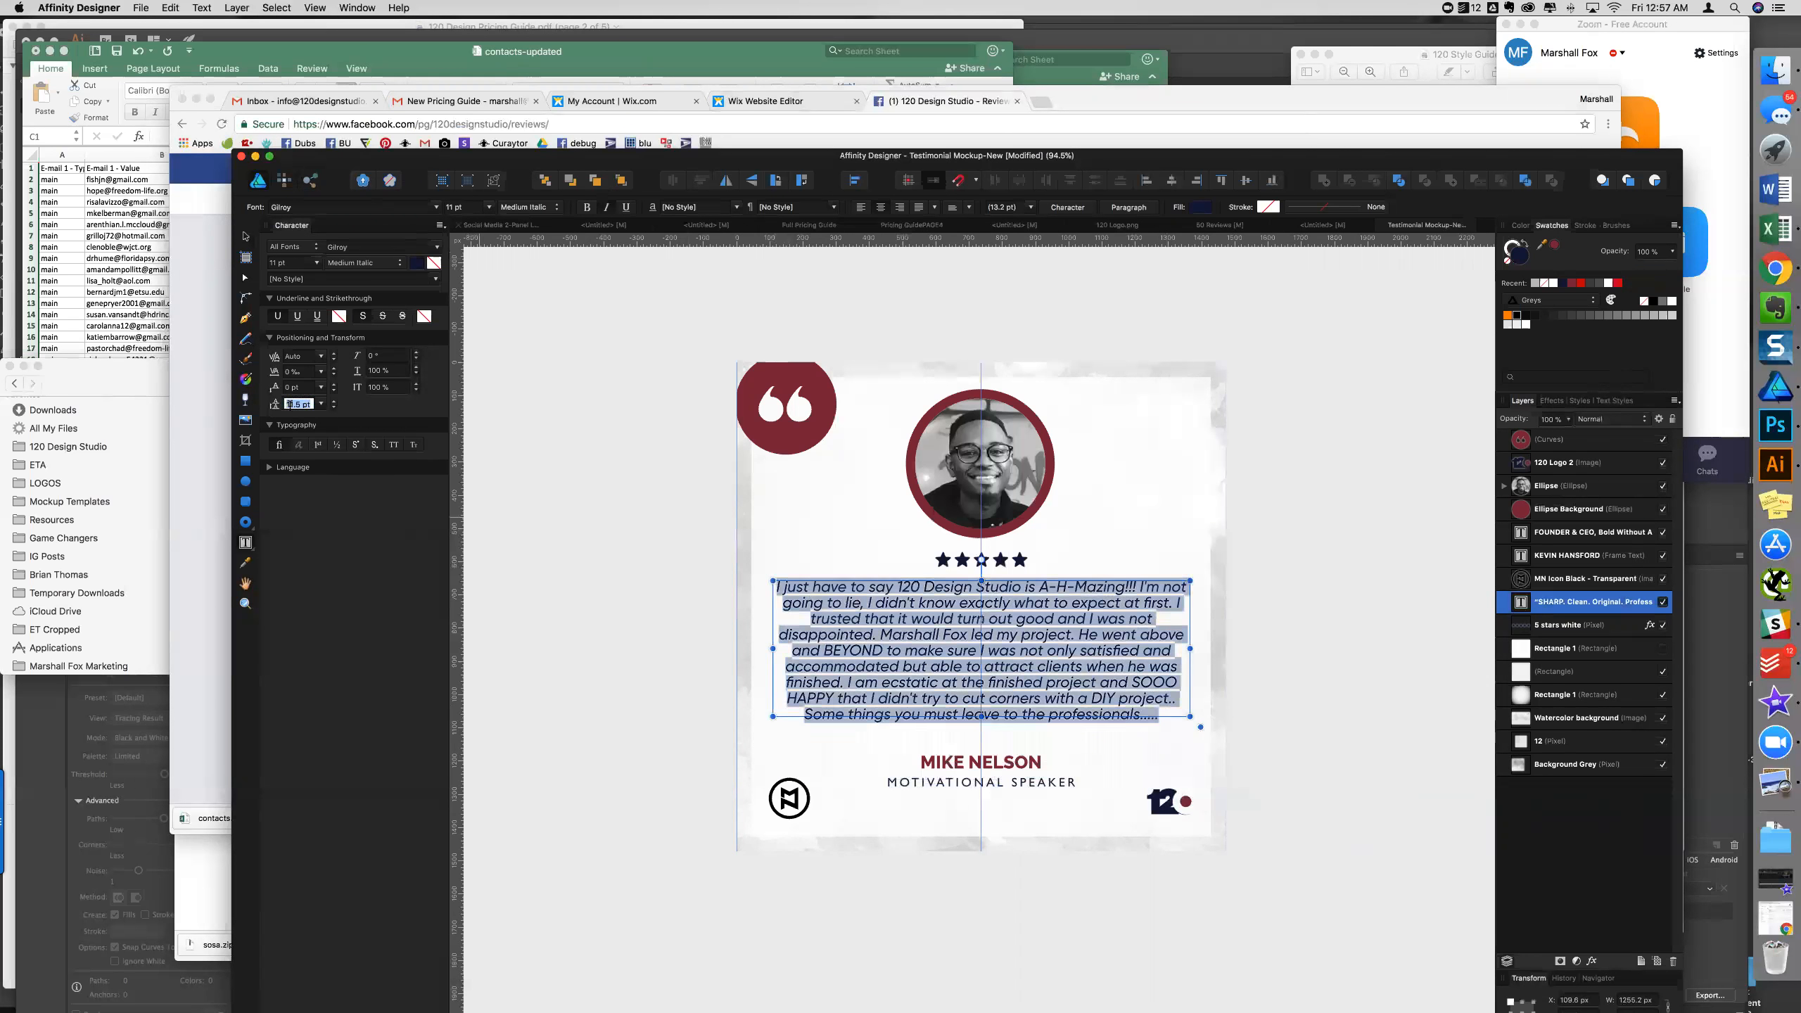
scroll(288, 404, "up", 1)
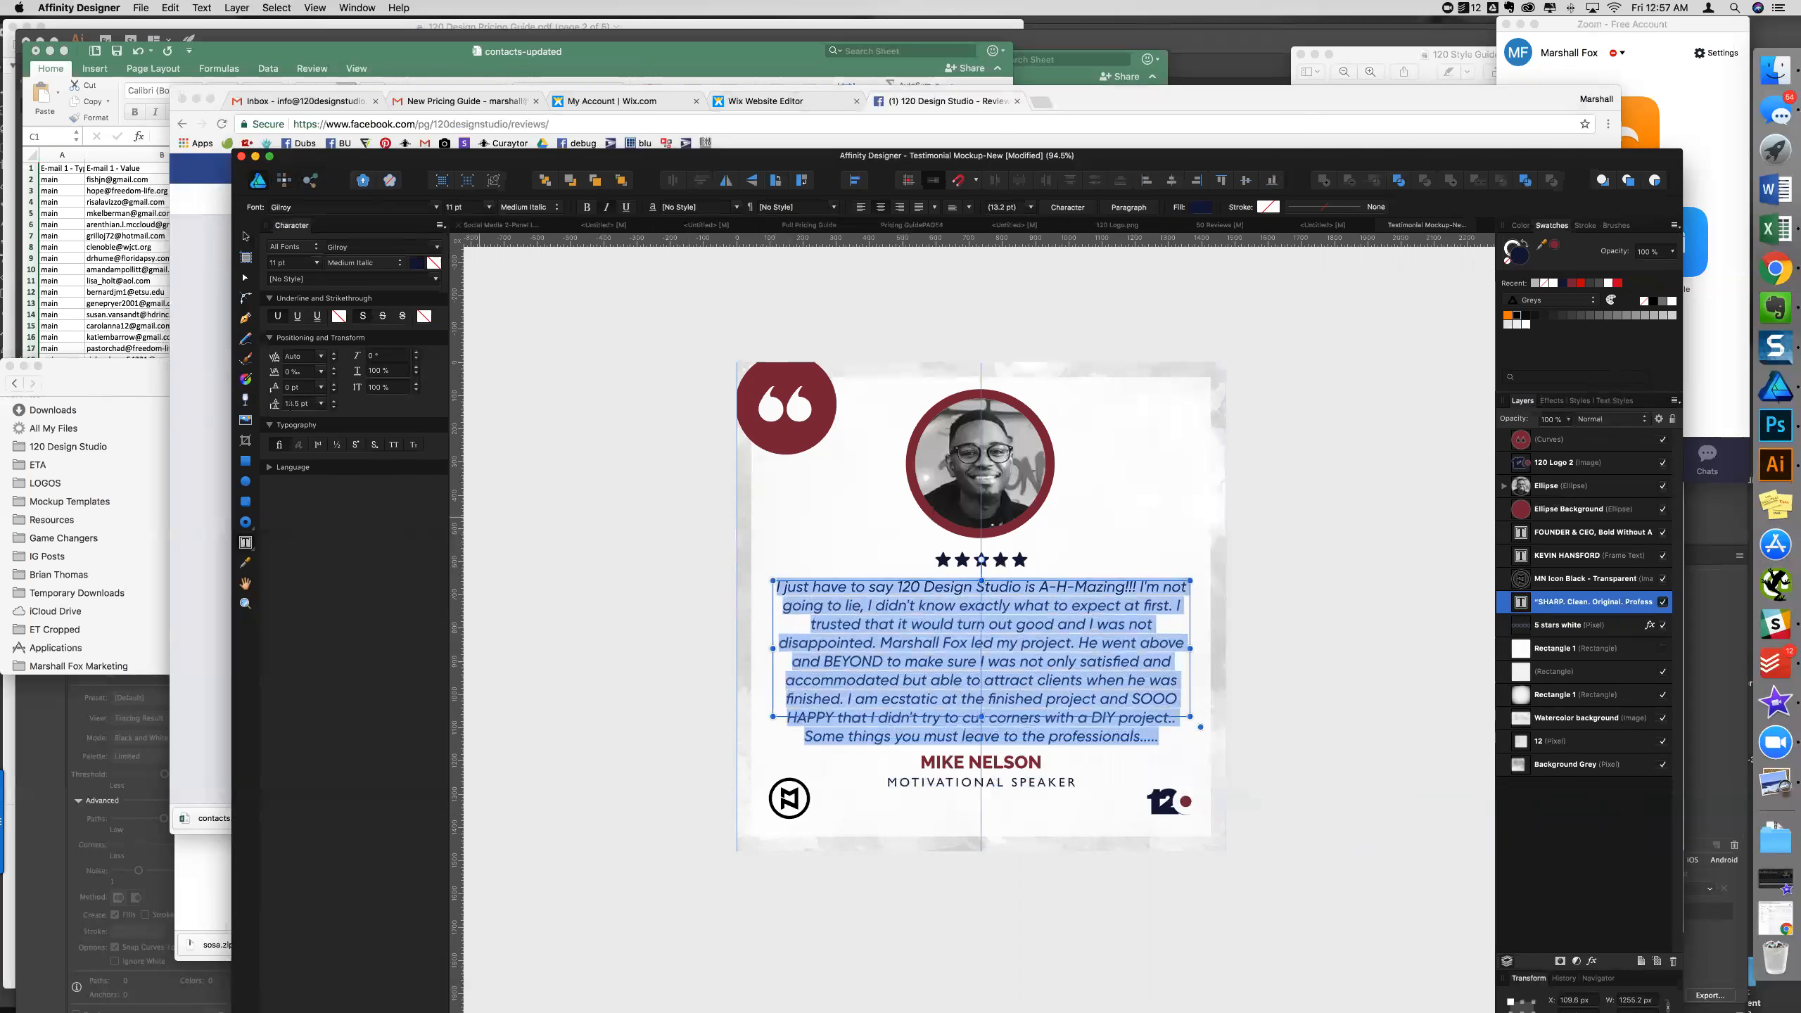
key("Escape")
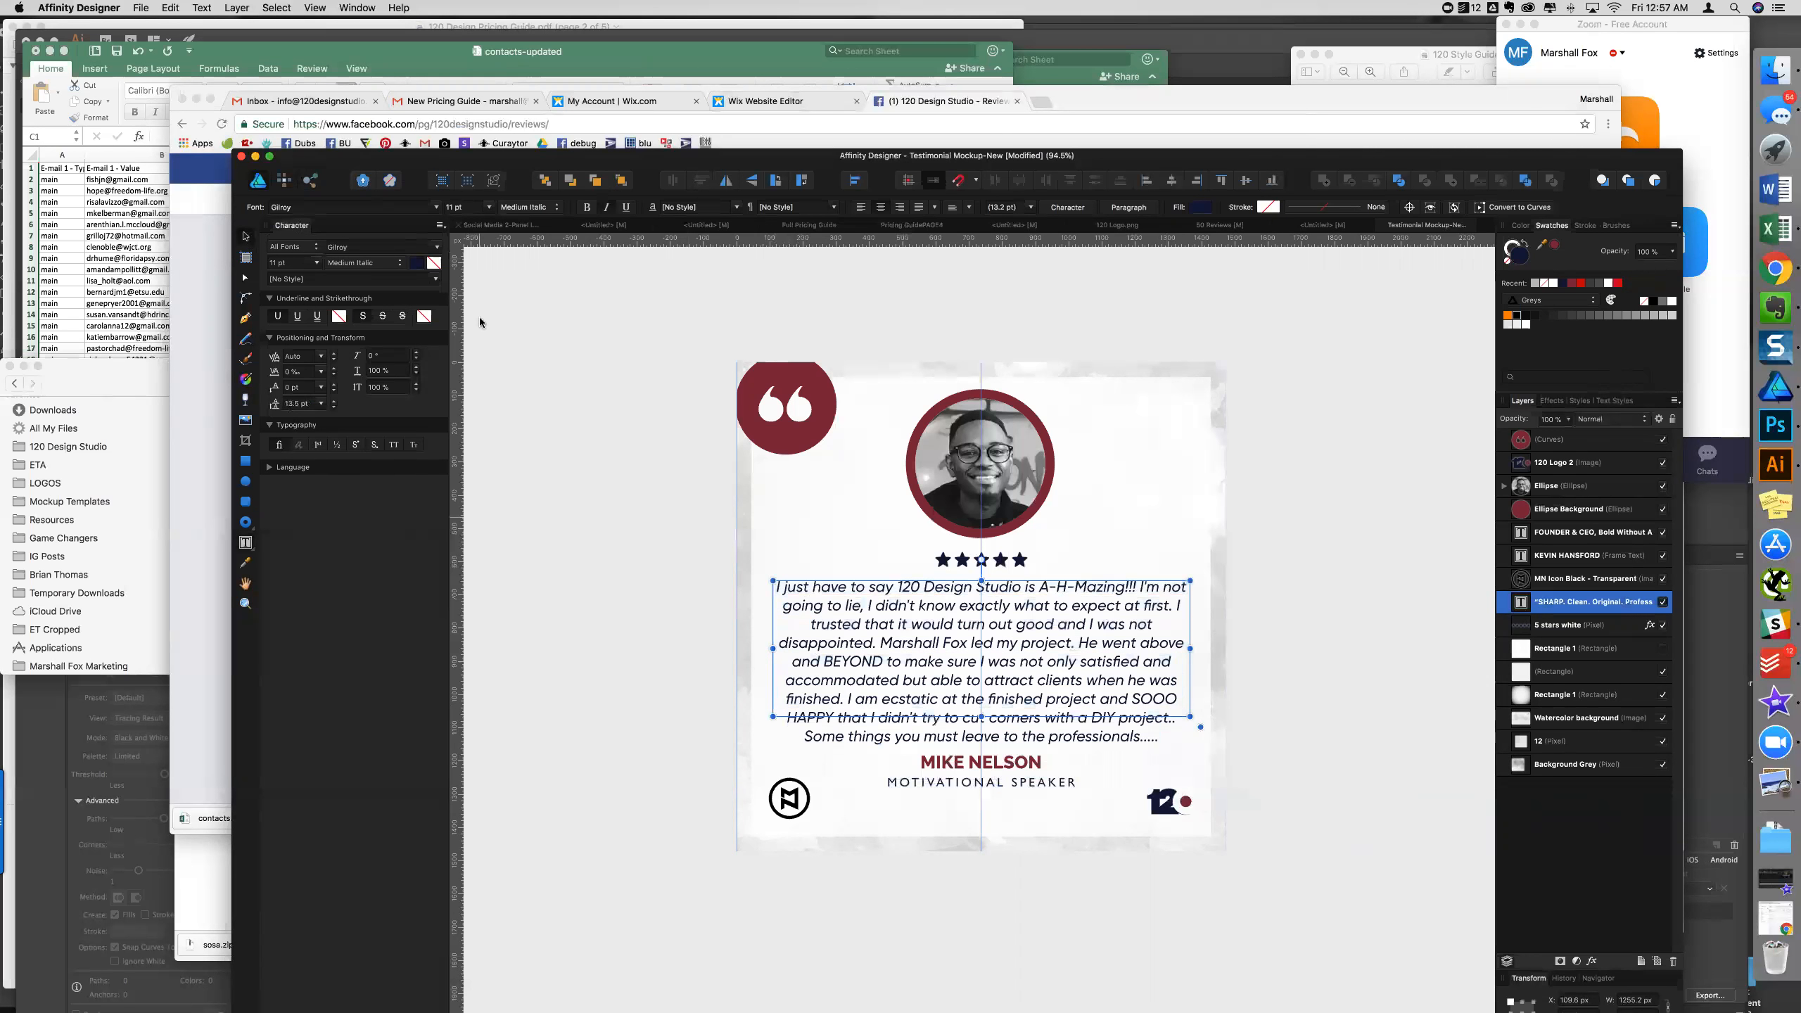
- Select the portrait and its red ring together and centre them horizontally
left_click(1023, 476)
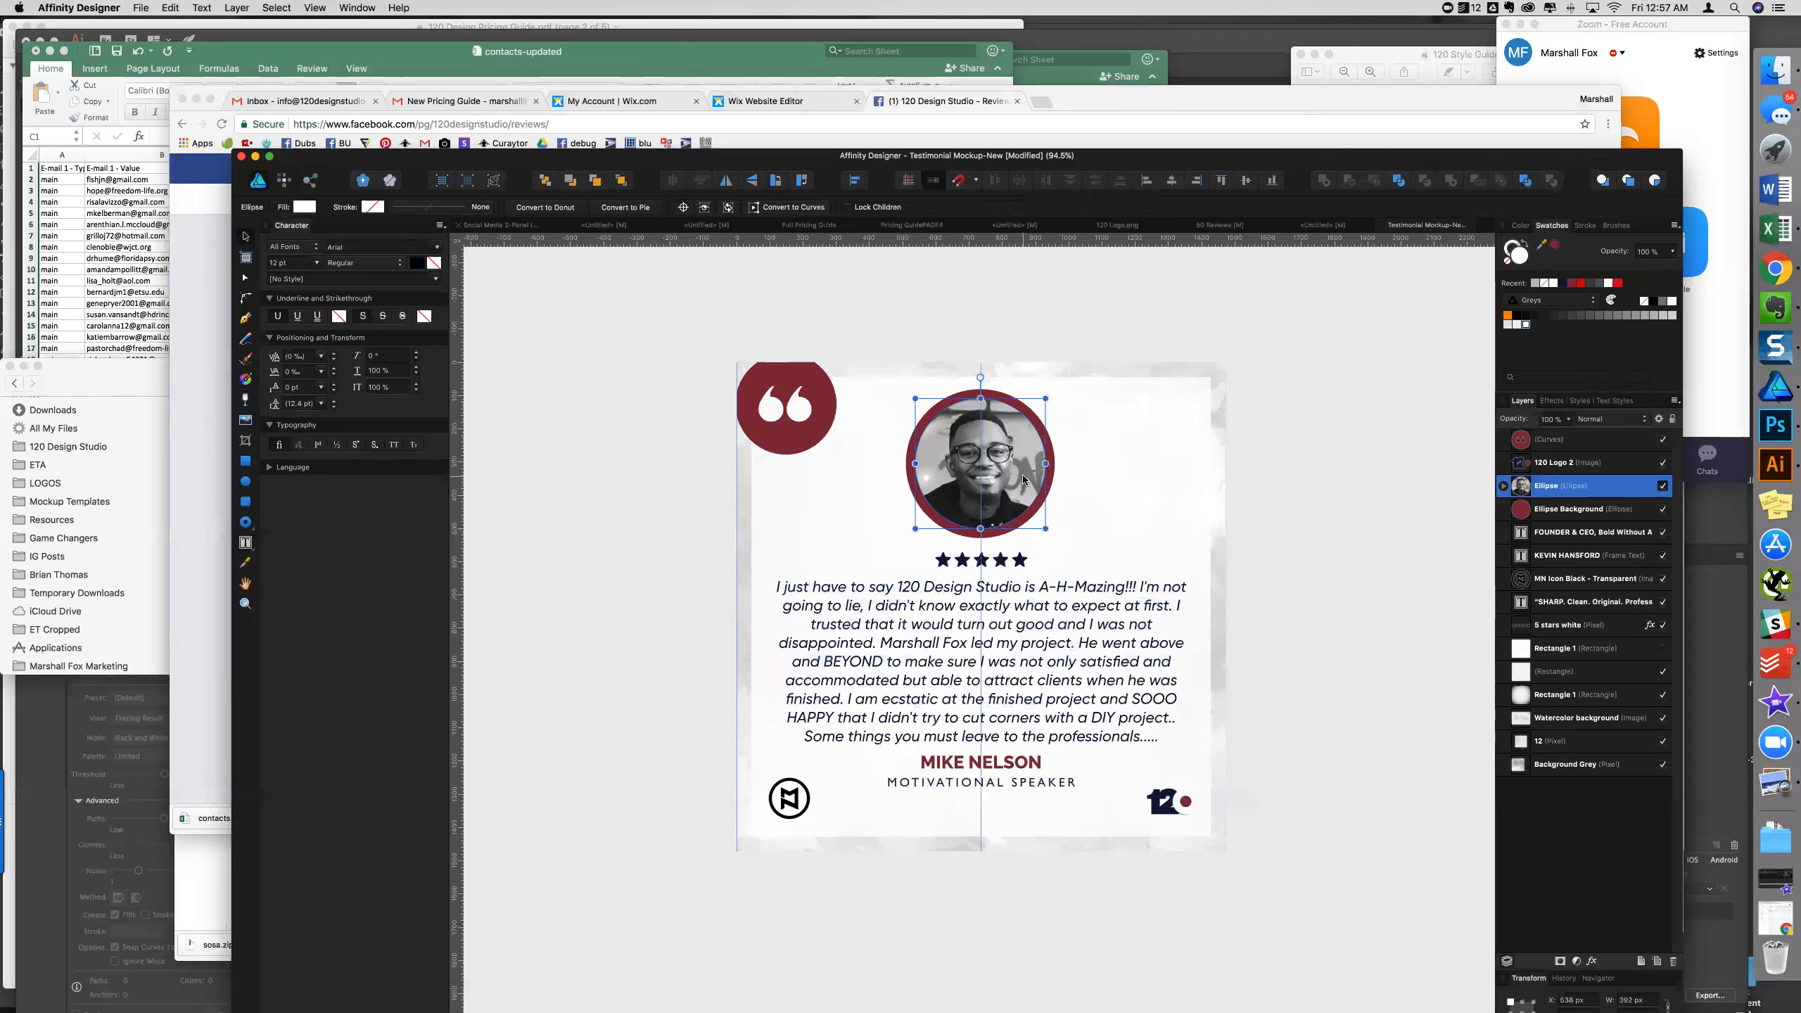
left_click(1555, 509, "shift")
left_click_drag(1054, 538, 997, 499)
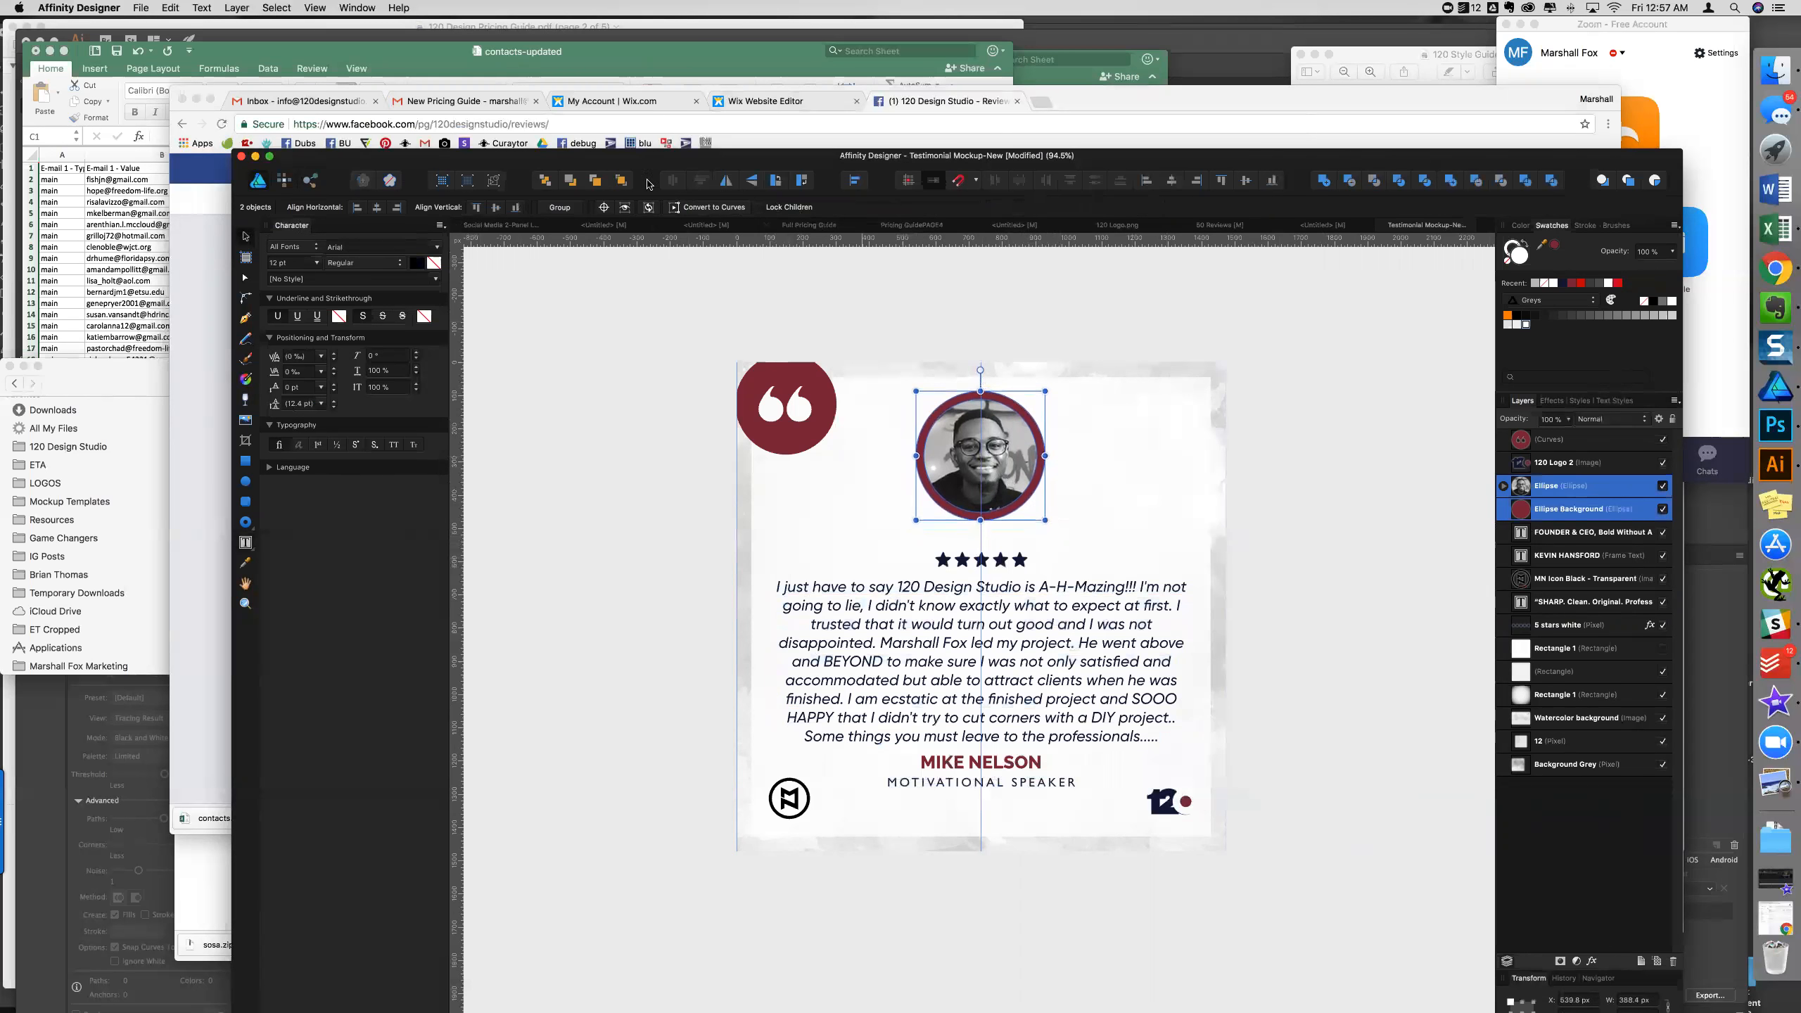
left_click(1170, 185)
left_click(1171, 186)
left_click_drag(997, 475, 1124, 476)
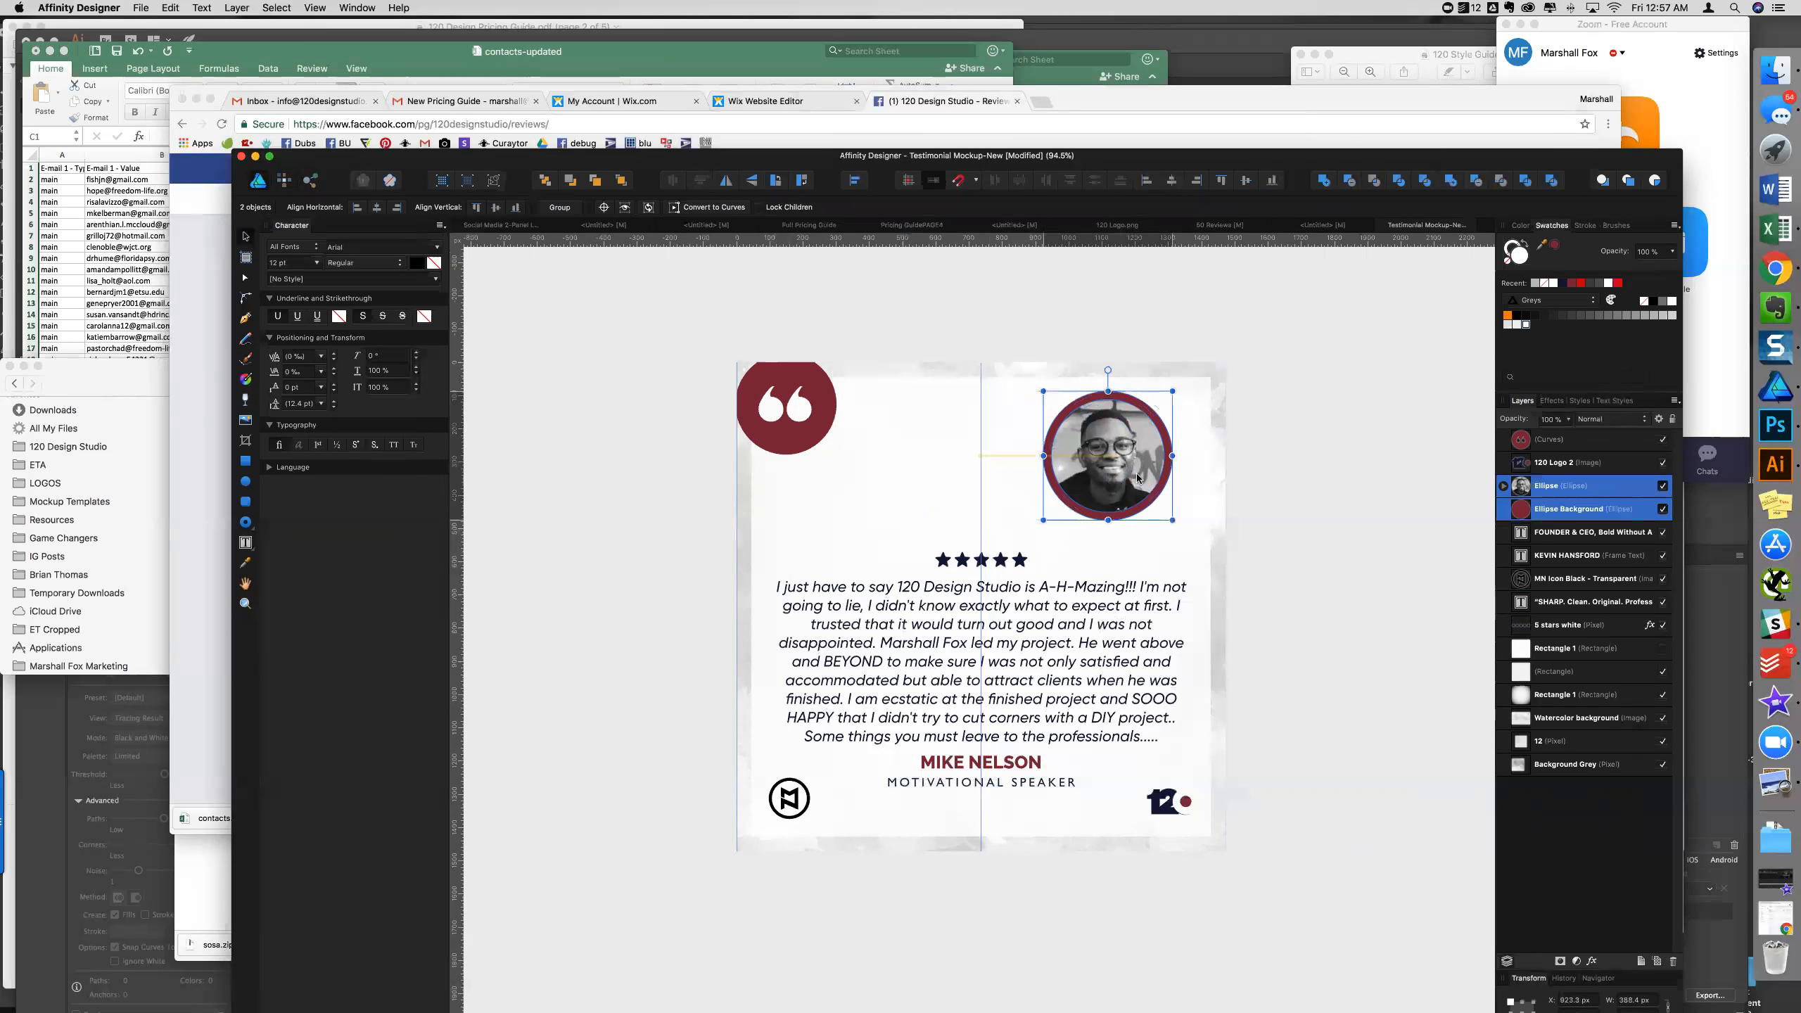
left_click(1173, 183)
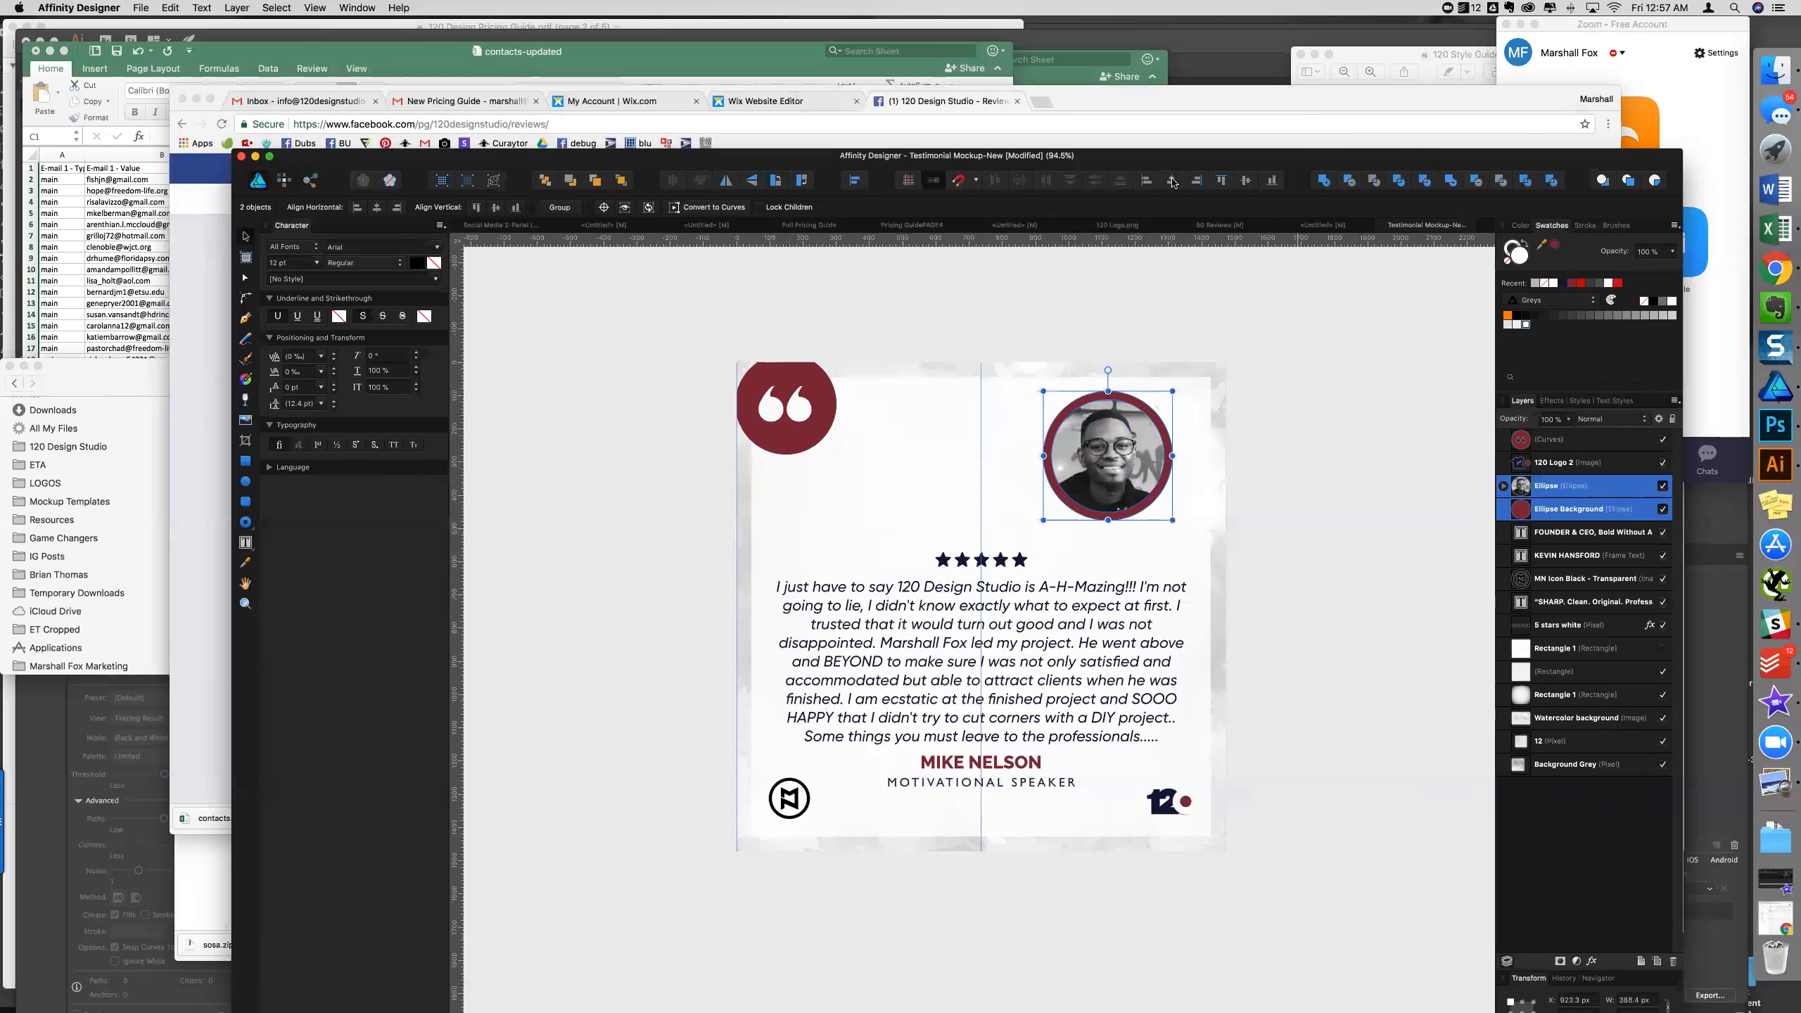
left_click(1172, 183)
- Centre the portrait photo and the red ring individually, then clear the selection
left_click(1123, 537)
left_click(1123, 468)
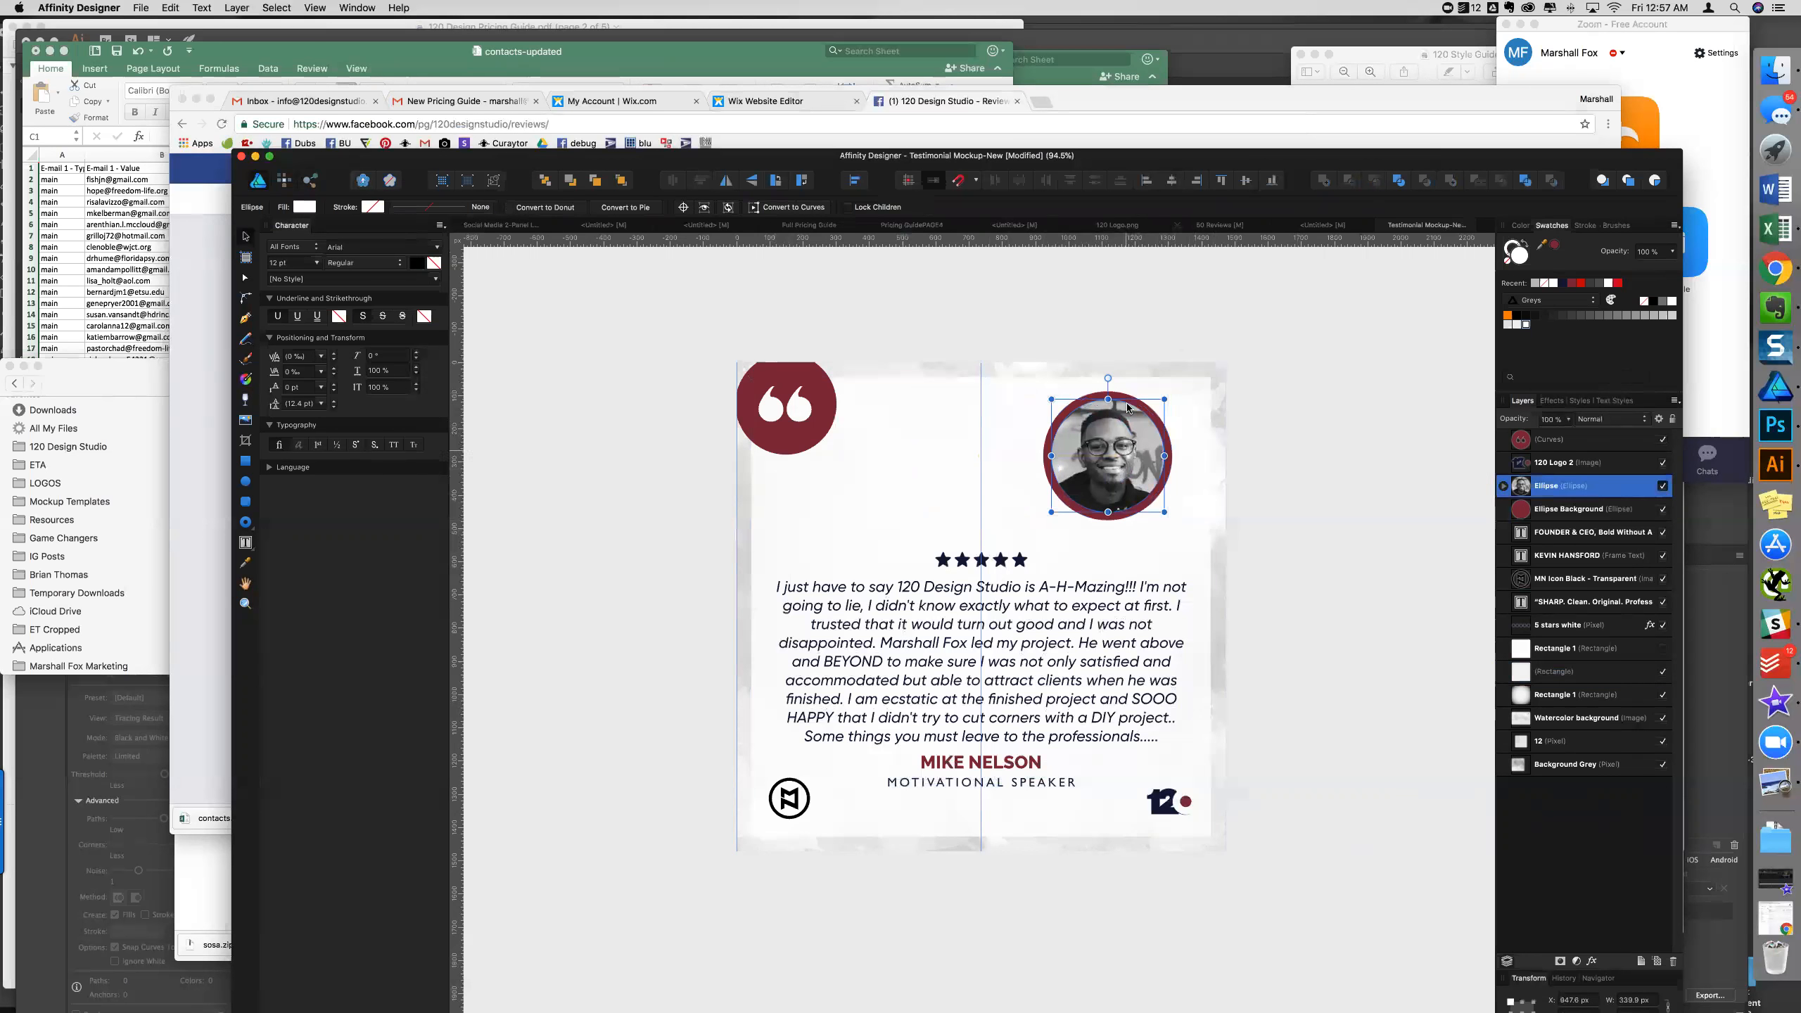
left_click(1123, 395, "shift")
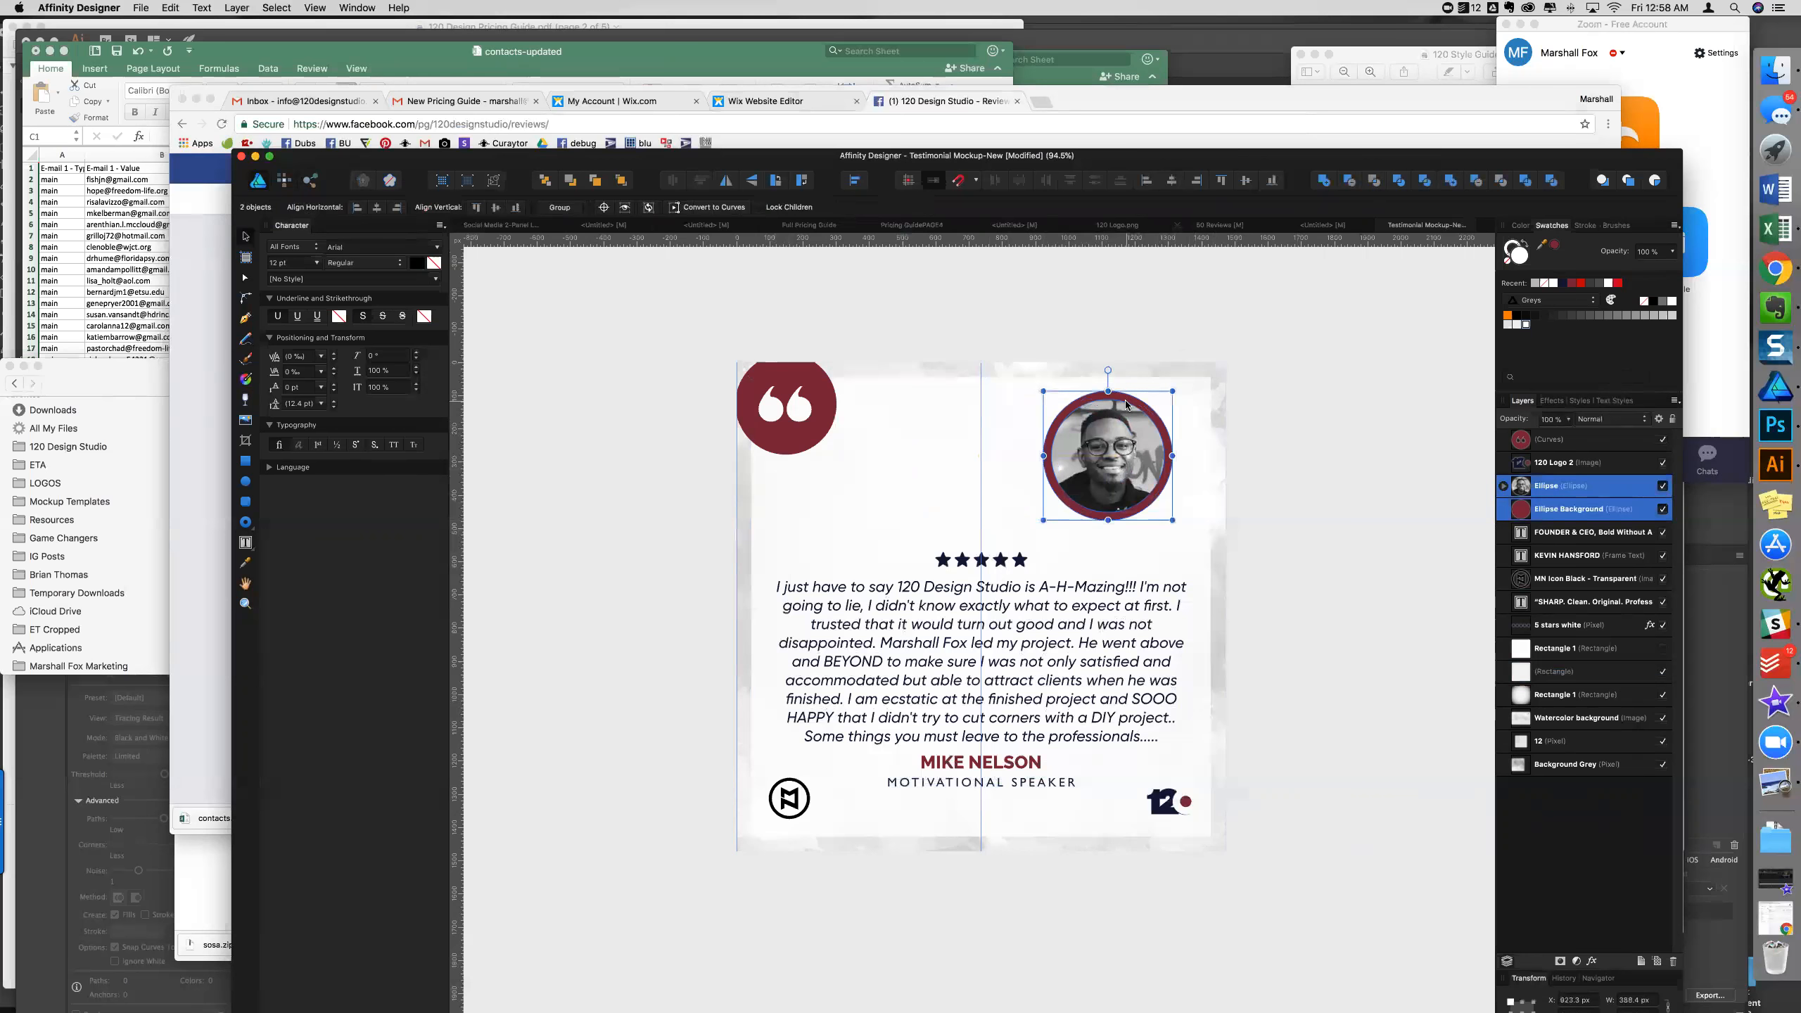
left_click(1209, 441)
left_click(1217, 445)
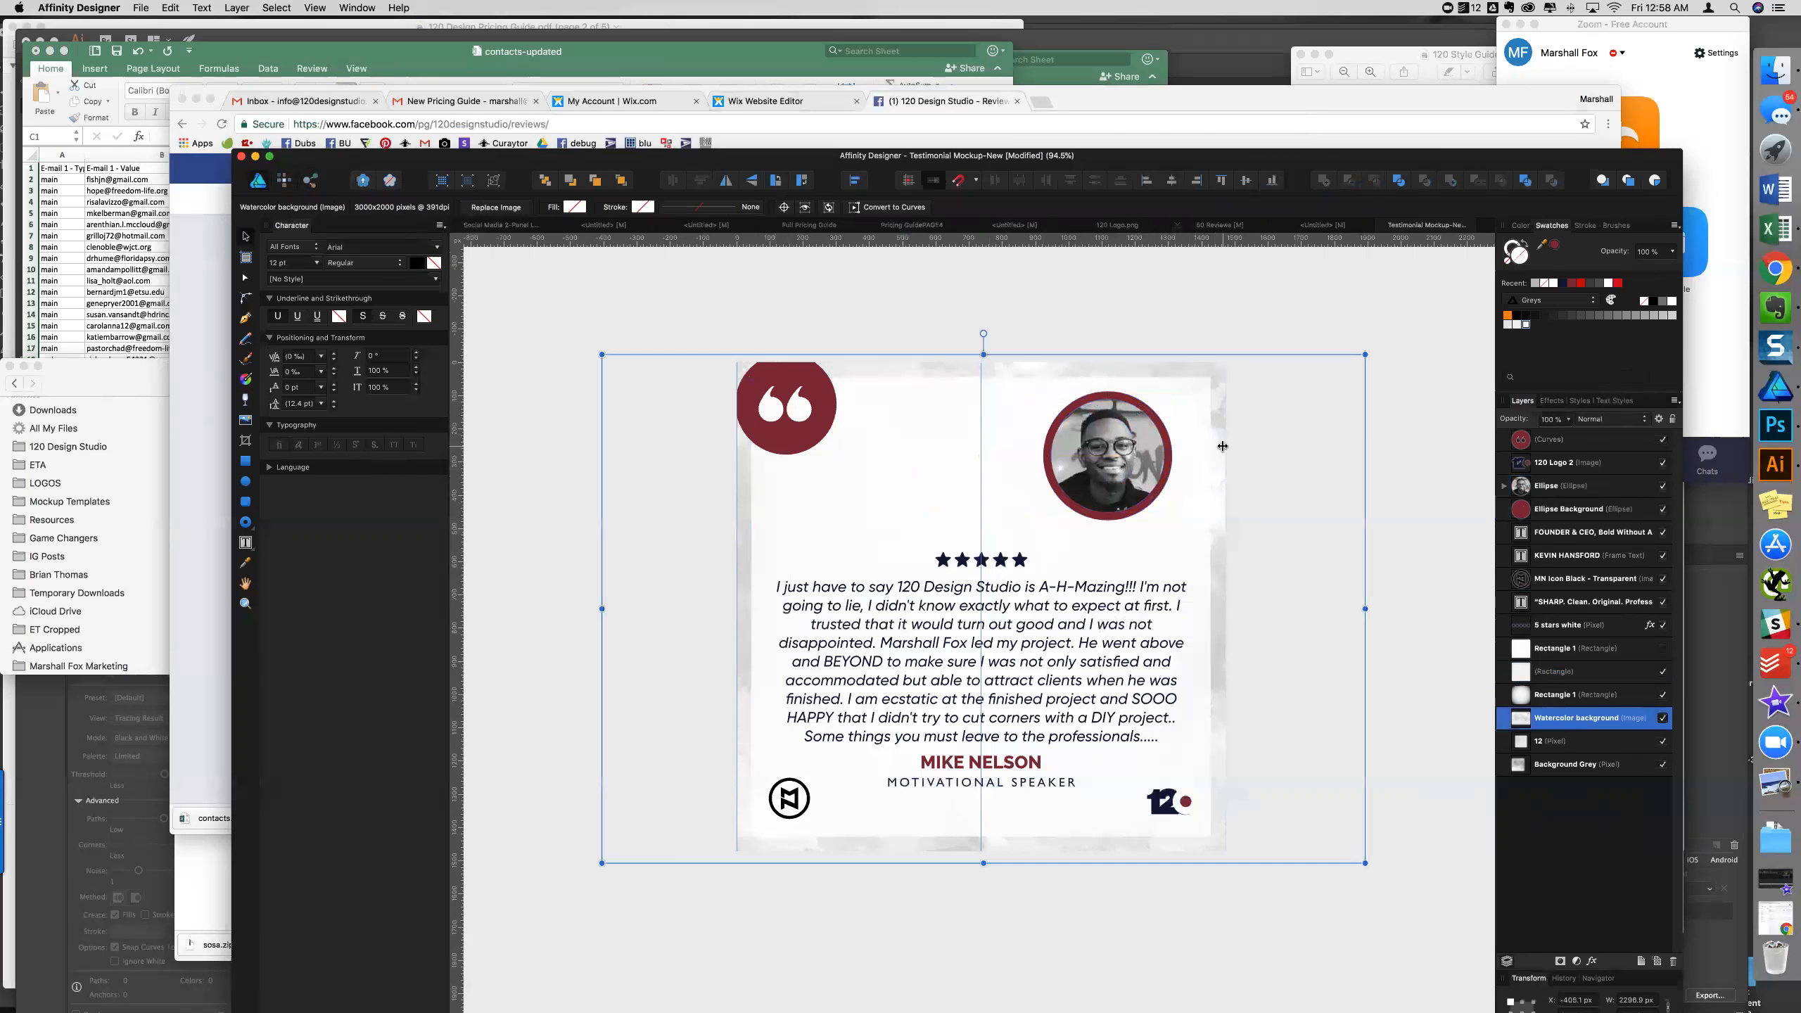
left_click(1080, 422)
left_click(1172, 180)
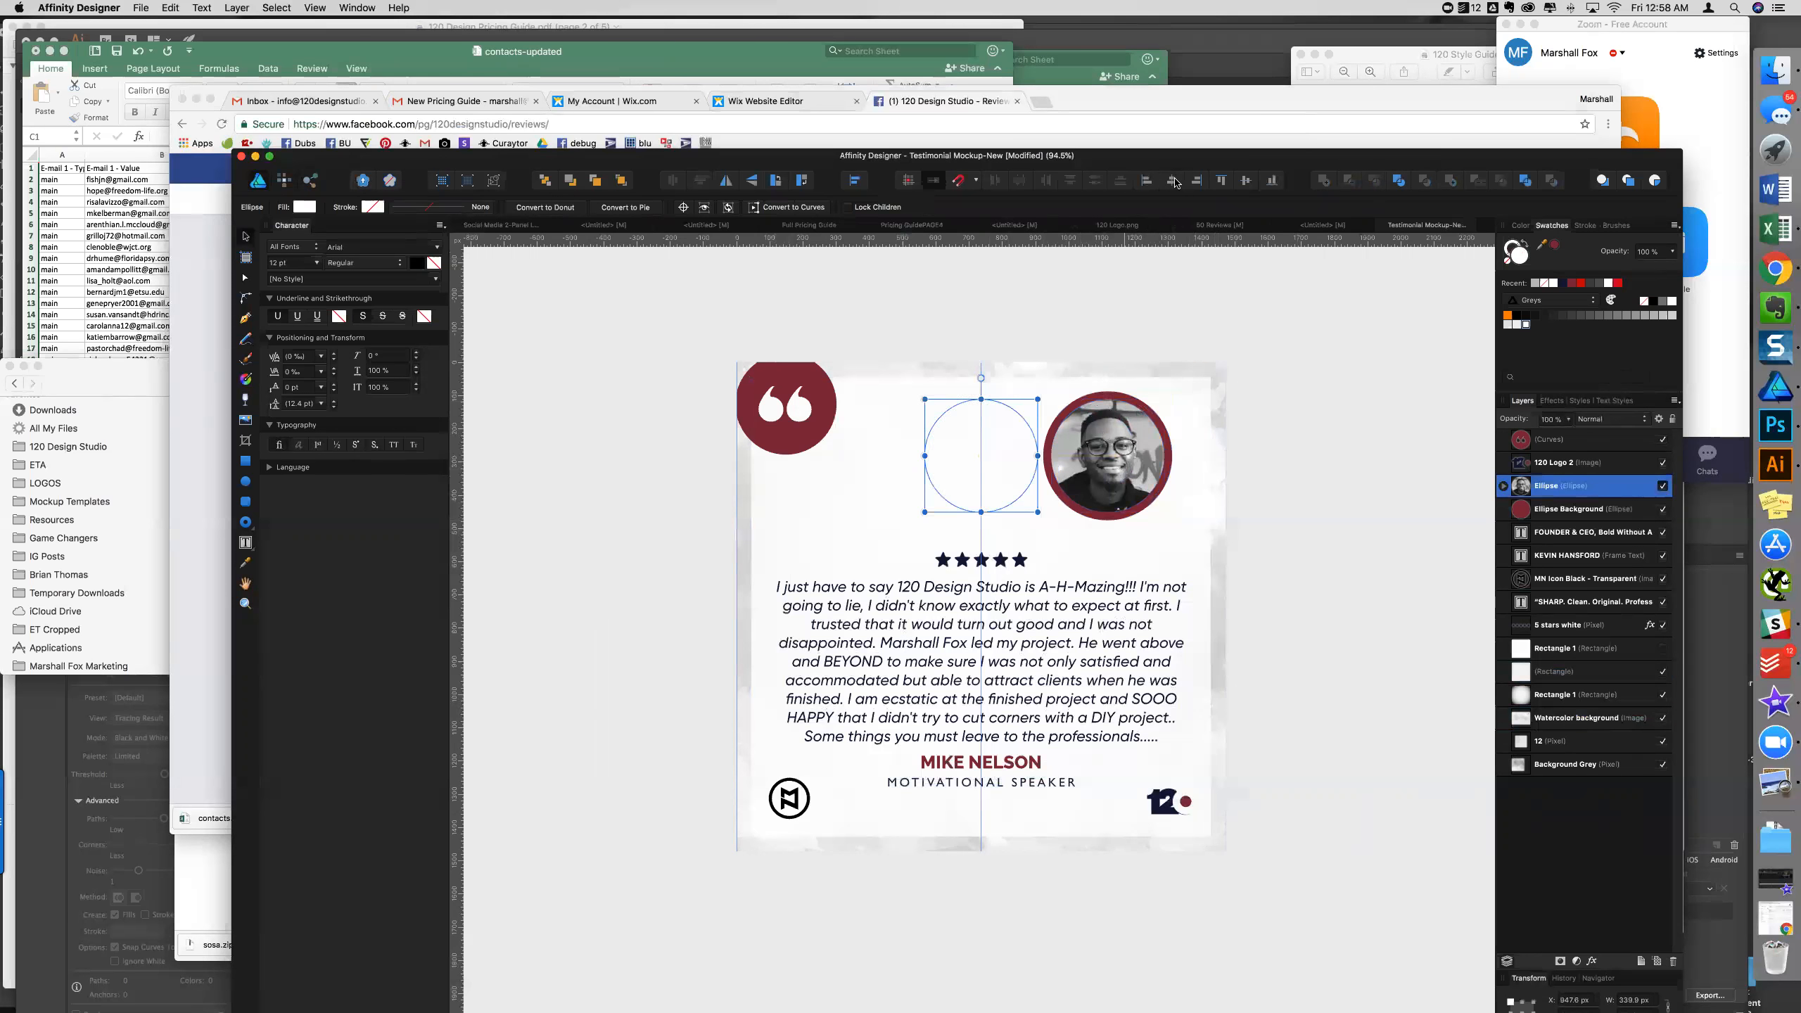
key("super+z")
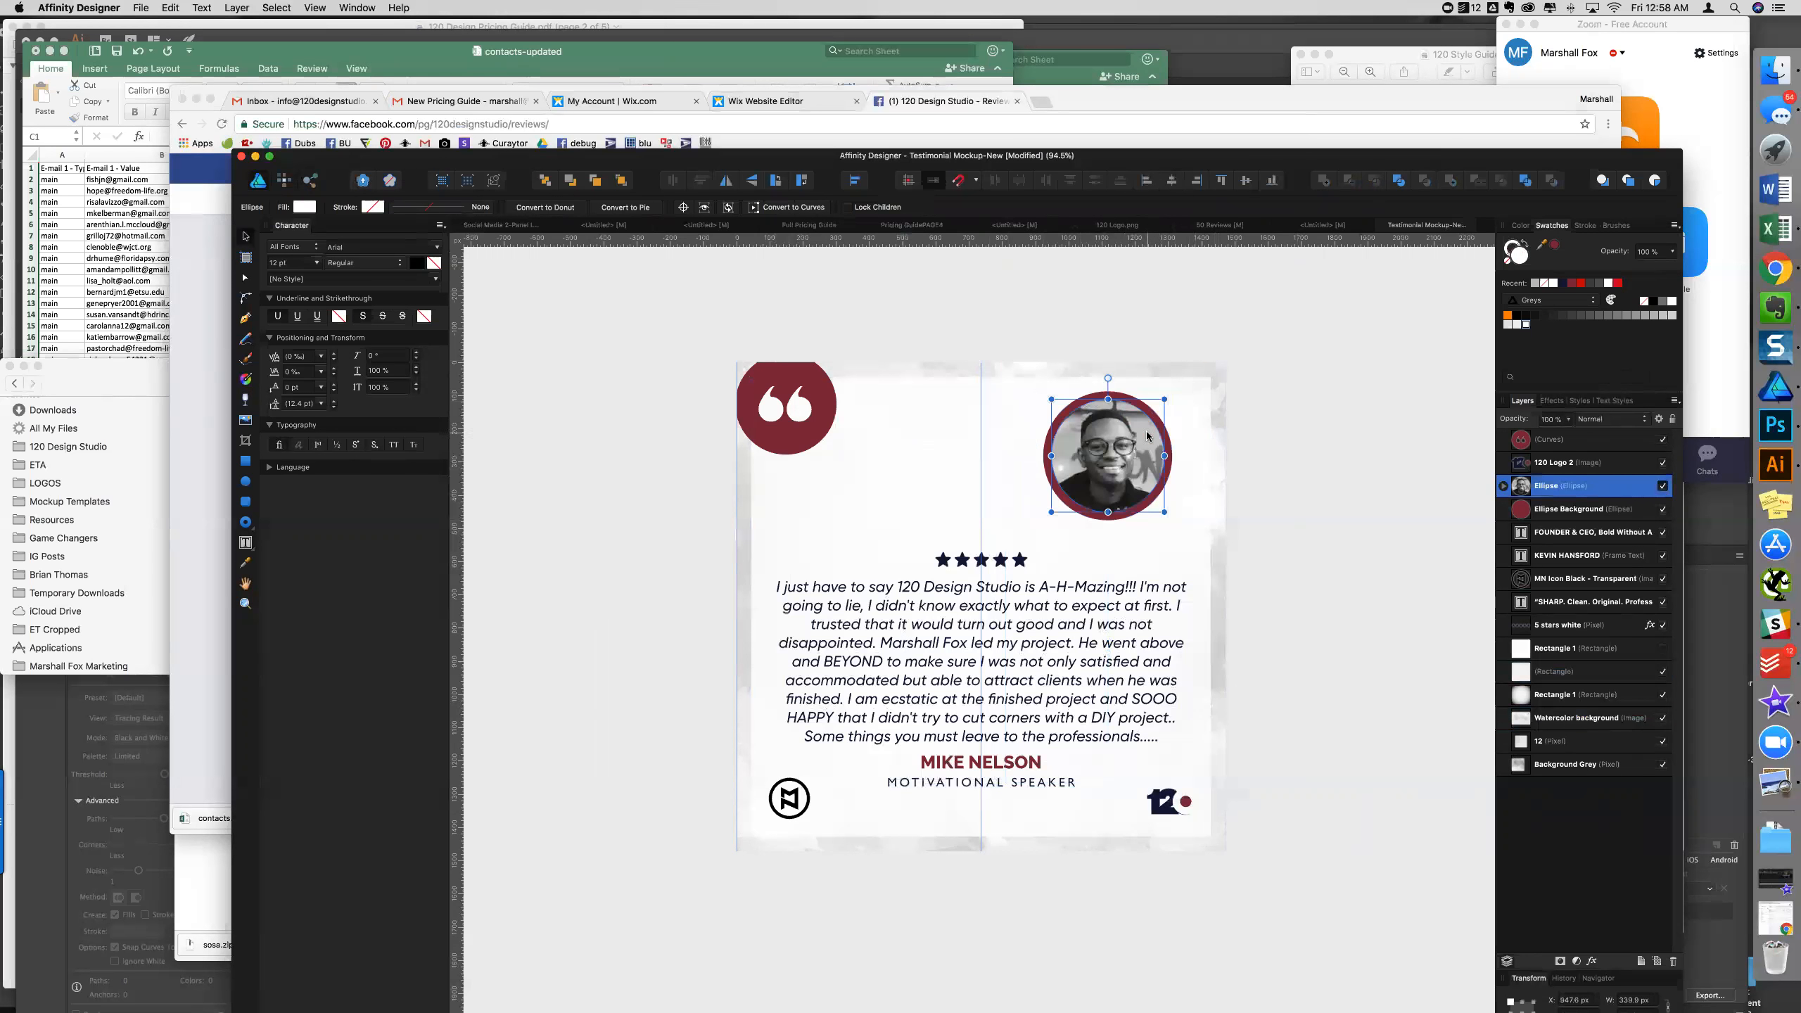
left_click(1171, 180)
left_click(1520, 510)
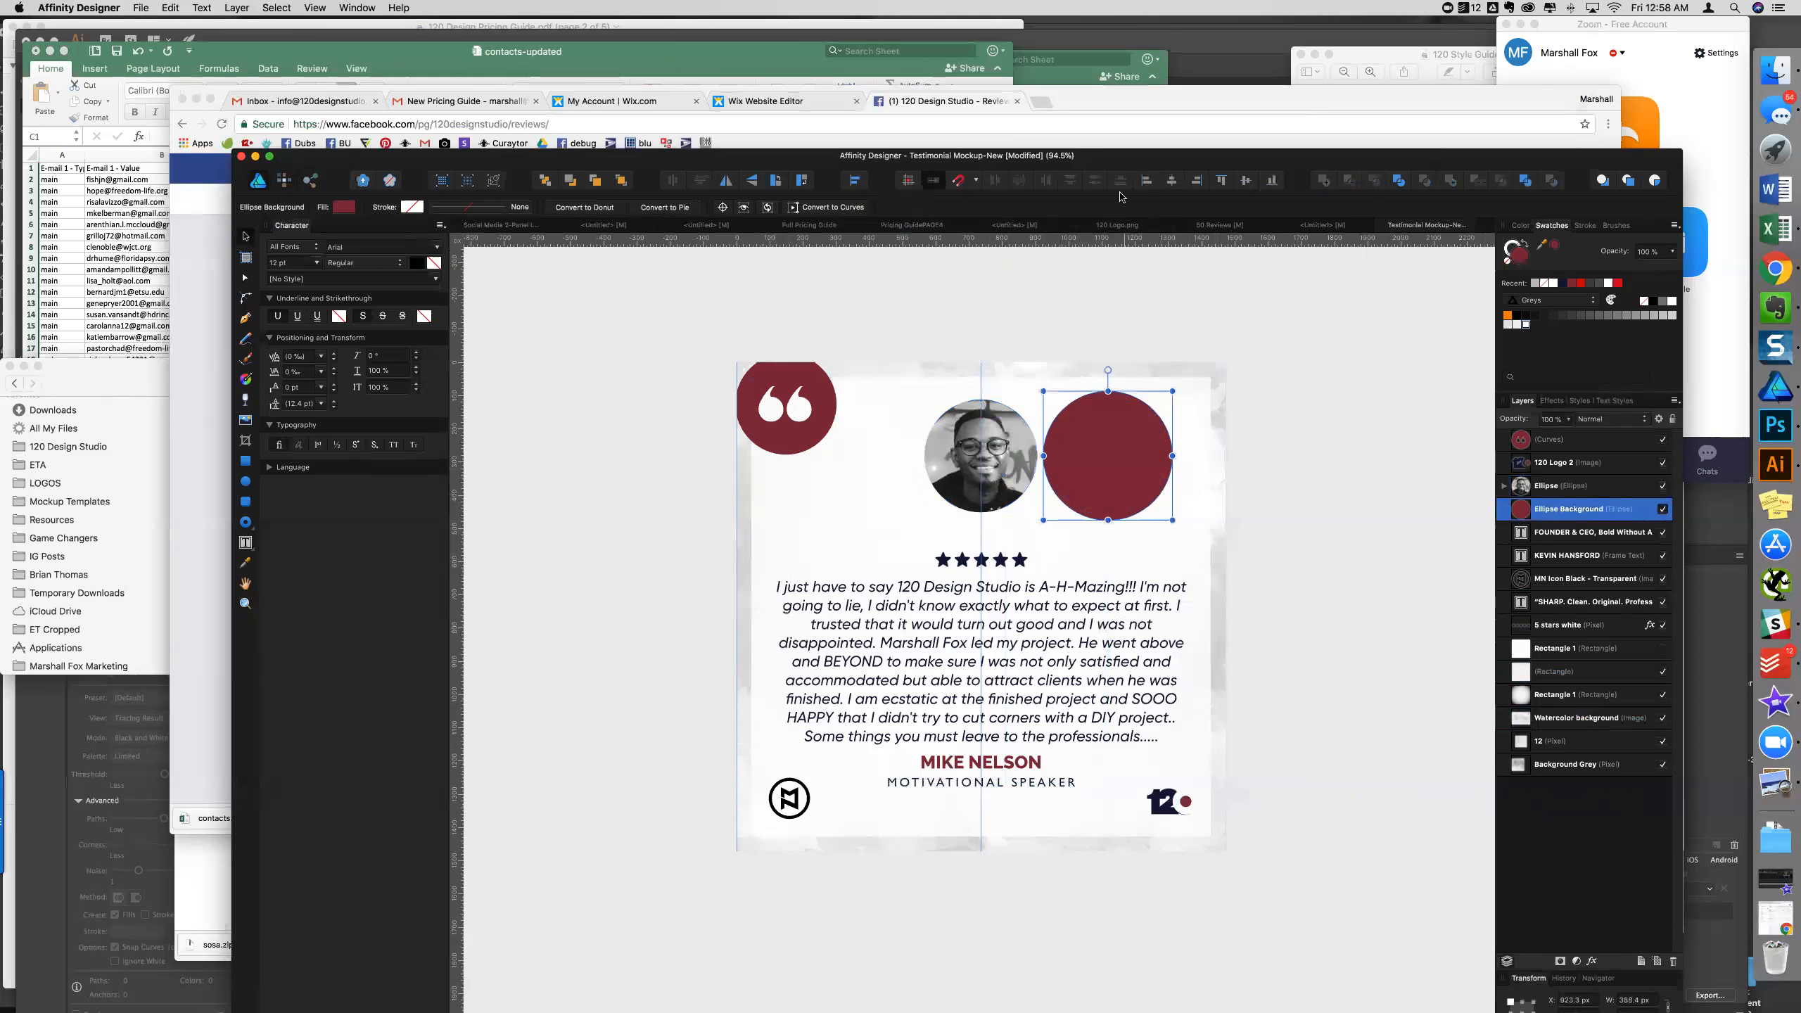
left_click(1171, 180)
left_click(1241, 339)
scroll(1050, 453, "down", 2)
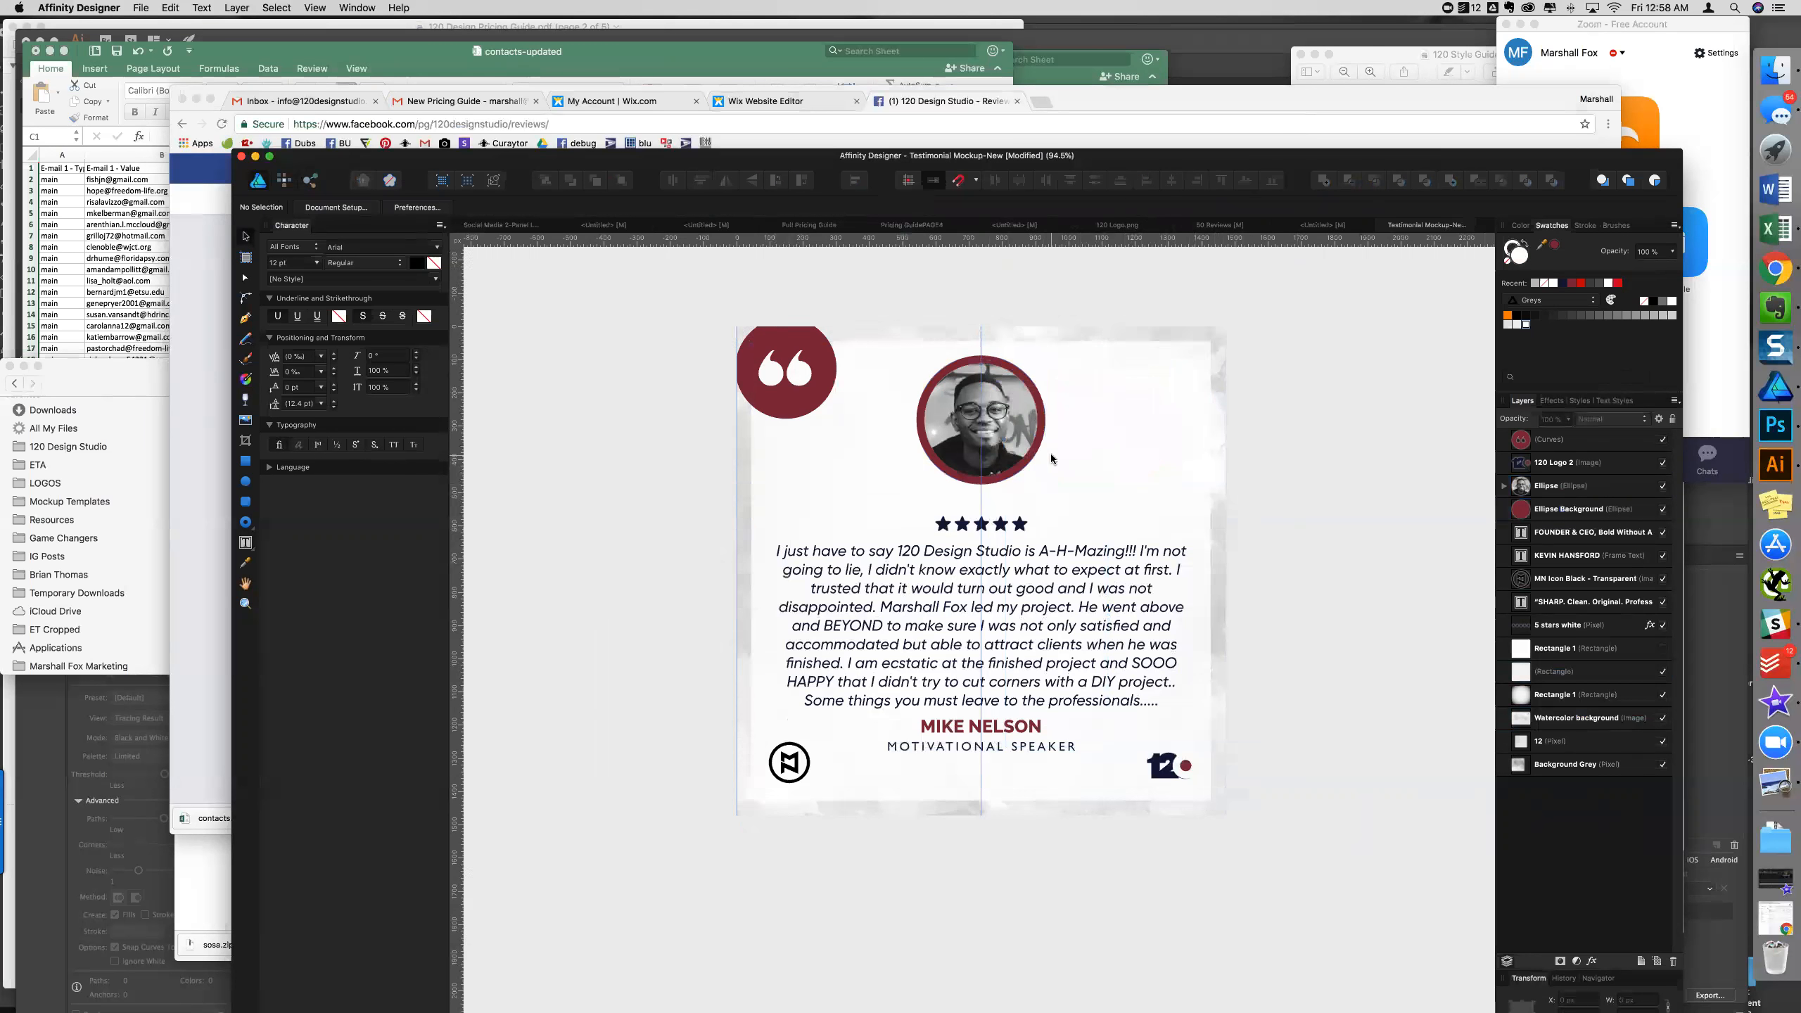
- Move the stars and testimonial up, and shift the client name and title lower
left_click(1007, 524)
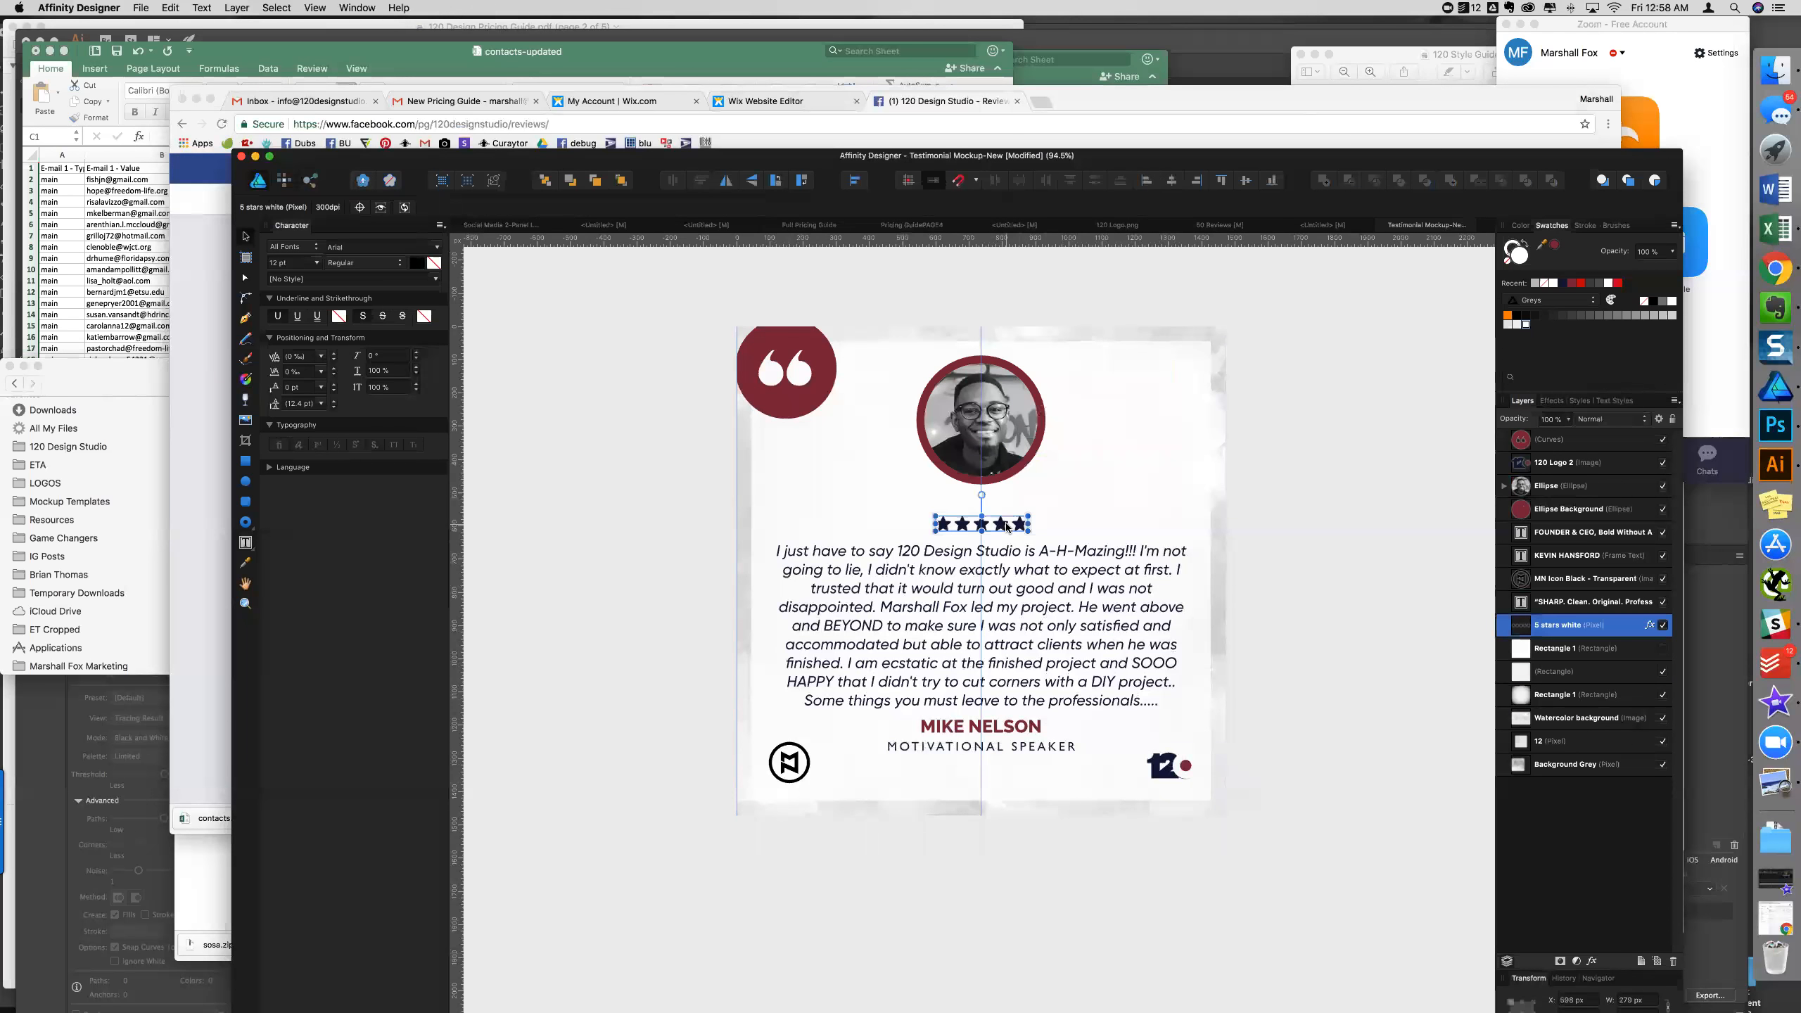
left_click_drag(1007, 522, 1007, 508)
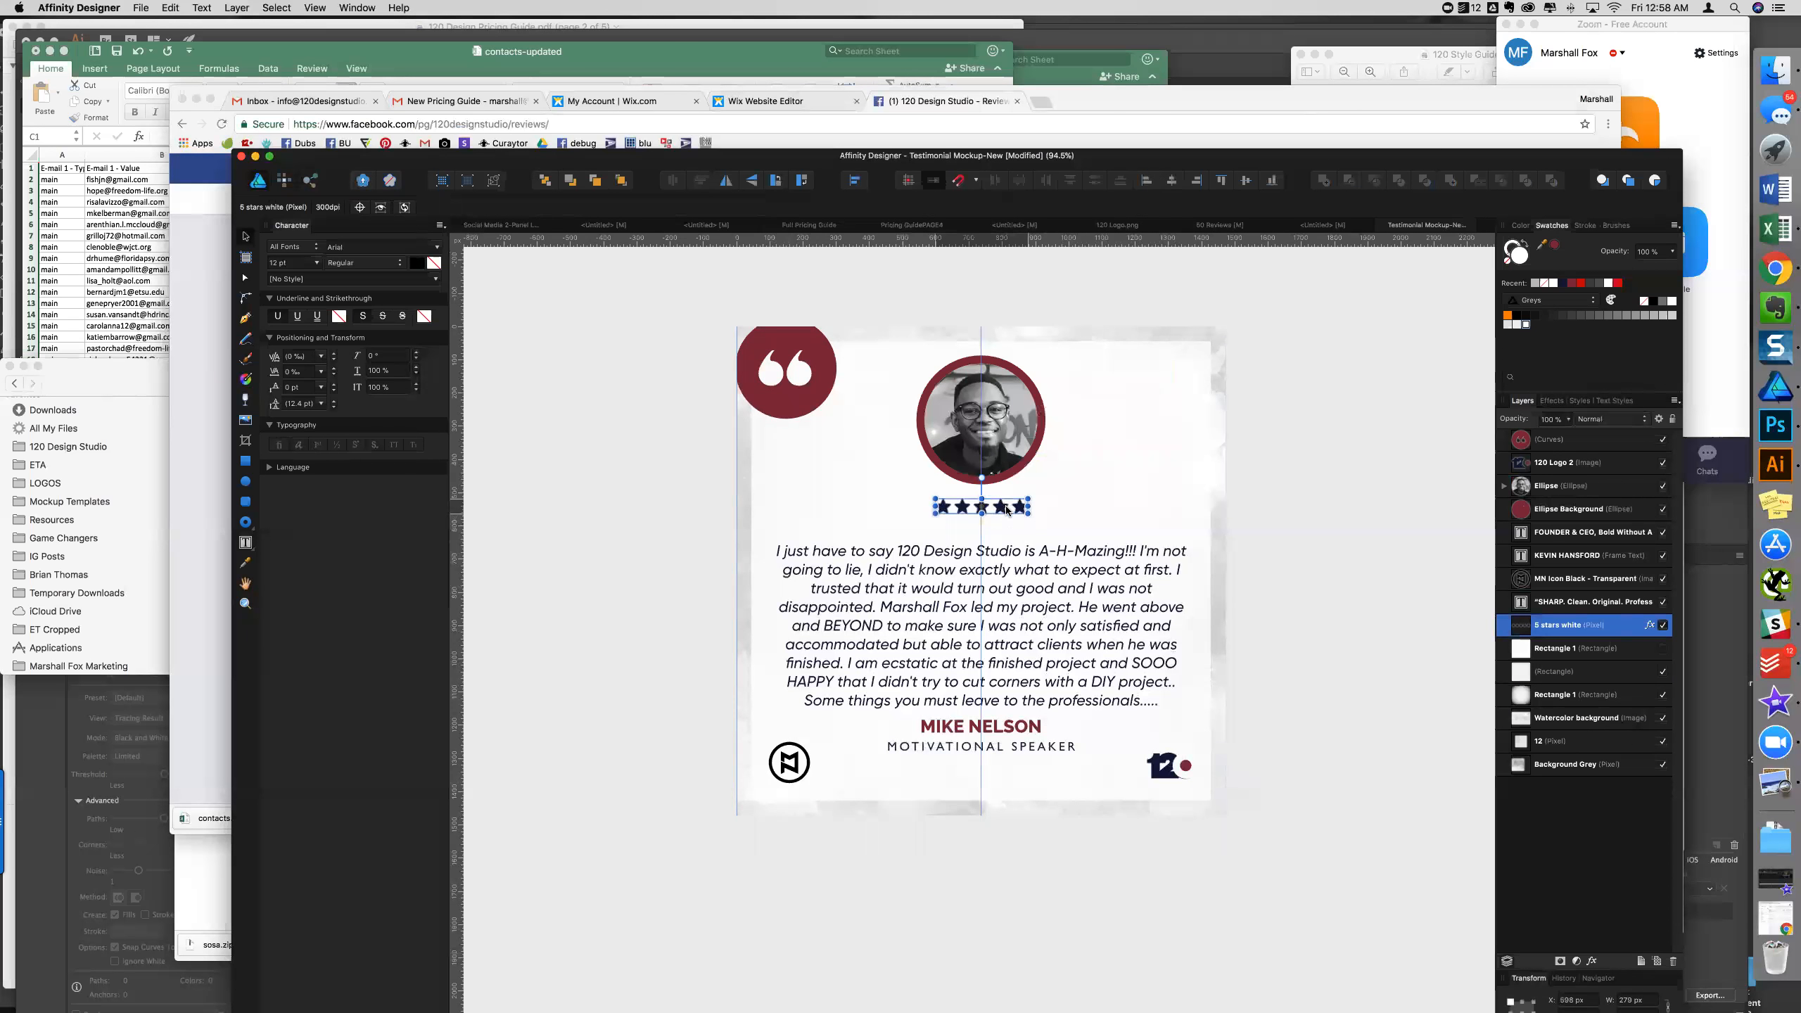
left_click(1032, 589)
left_click_drag(1032, 589, 1032, 578)
left_click(1019, 731)
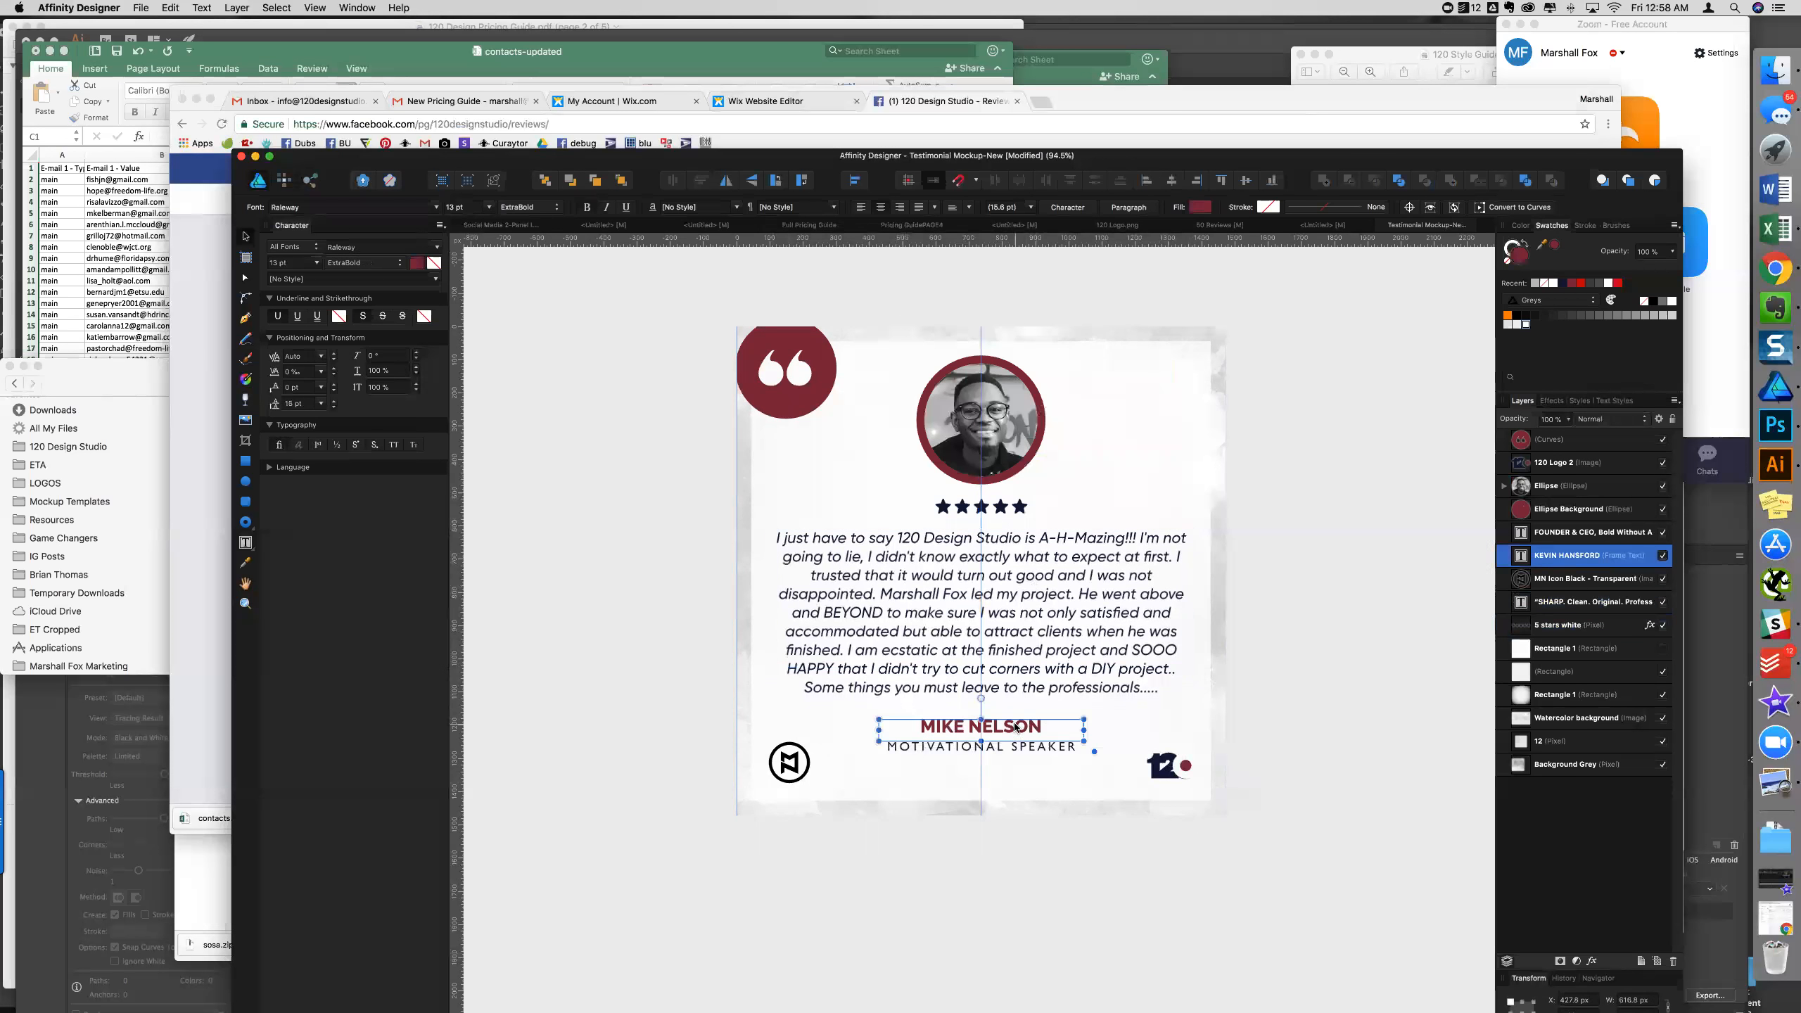
left_click(1013, 752, "shift")
left_click_drag(1018, 726, 1019, 746)
- Set the testimonial paragraph's leading to 14.5 pt
double_click(1036, 653)
key("super+a")
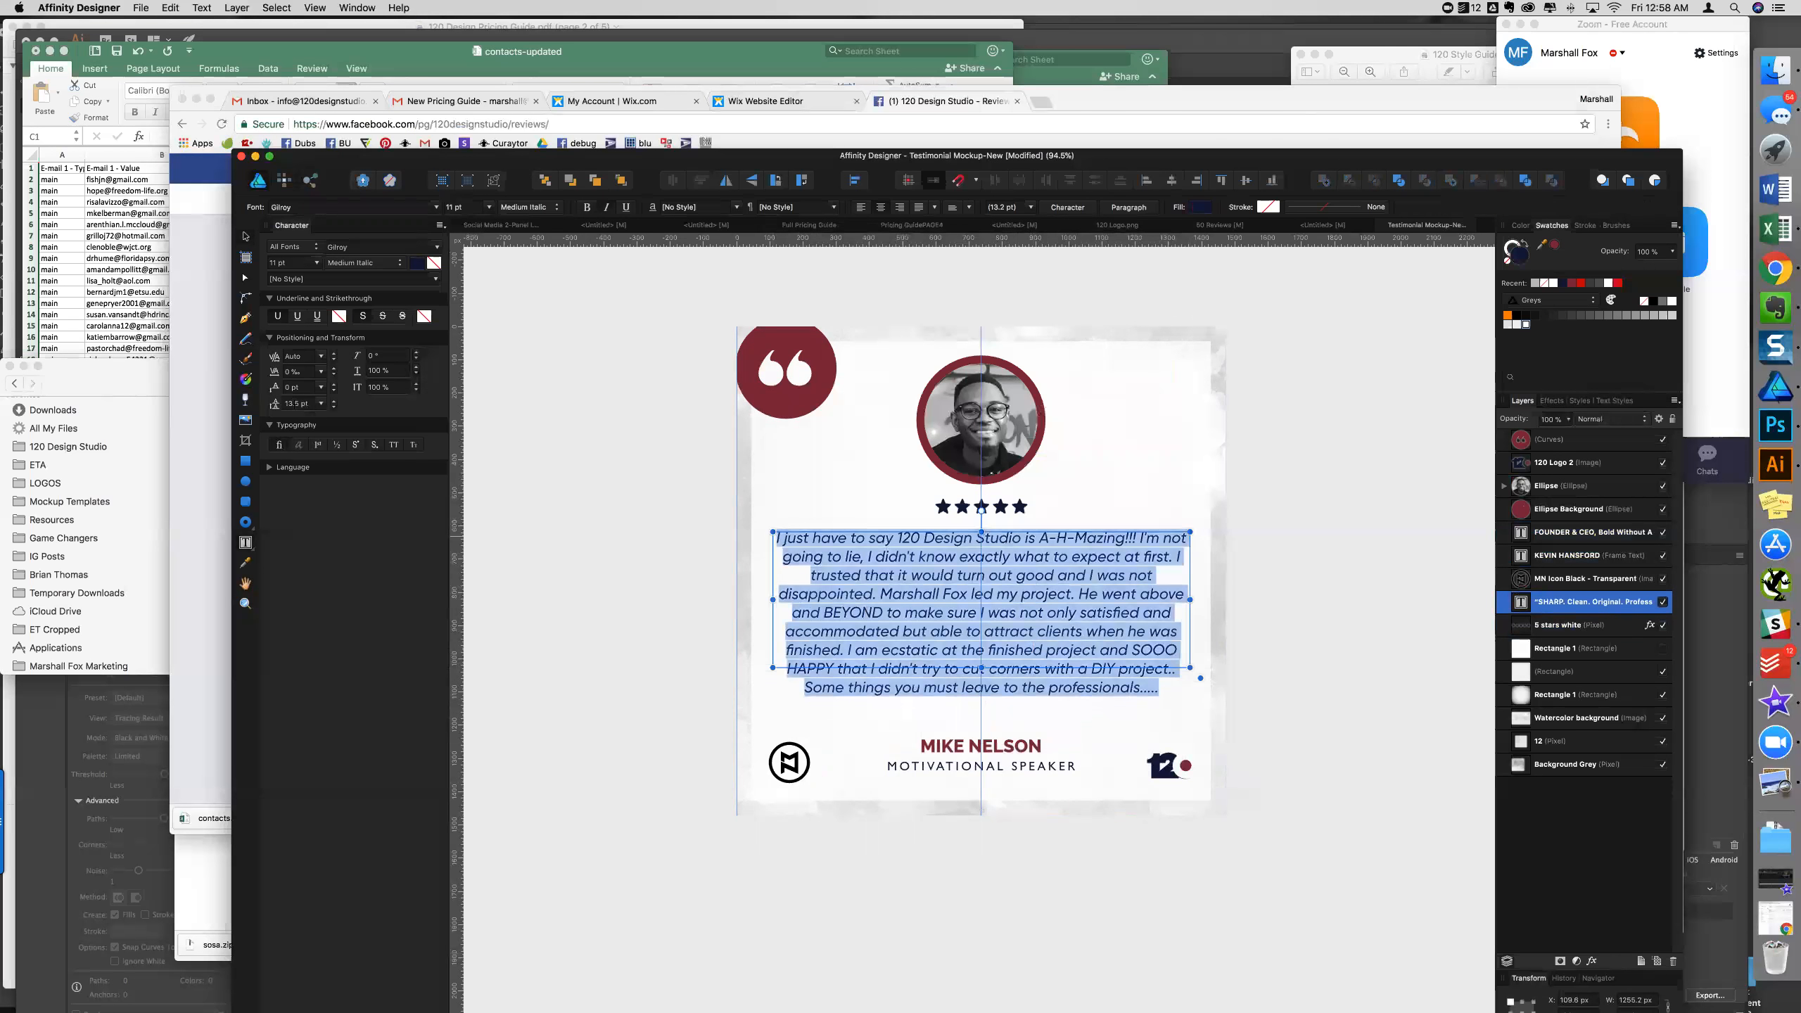
scroll(292, 405, "up", 3)
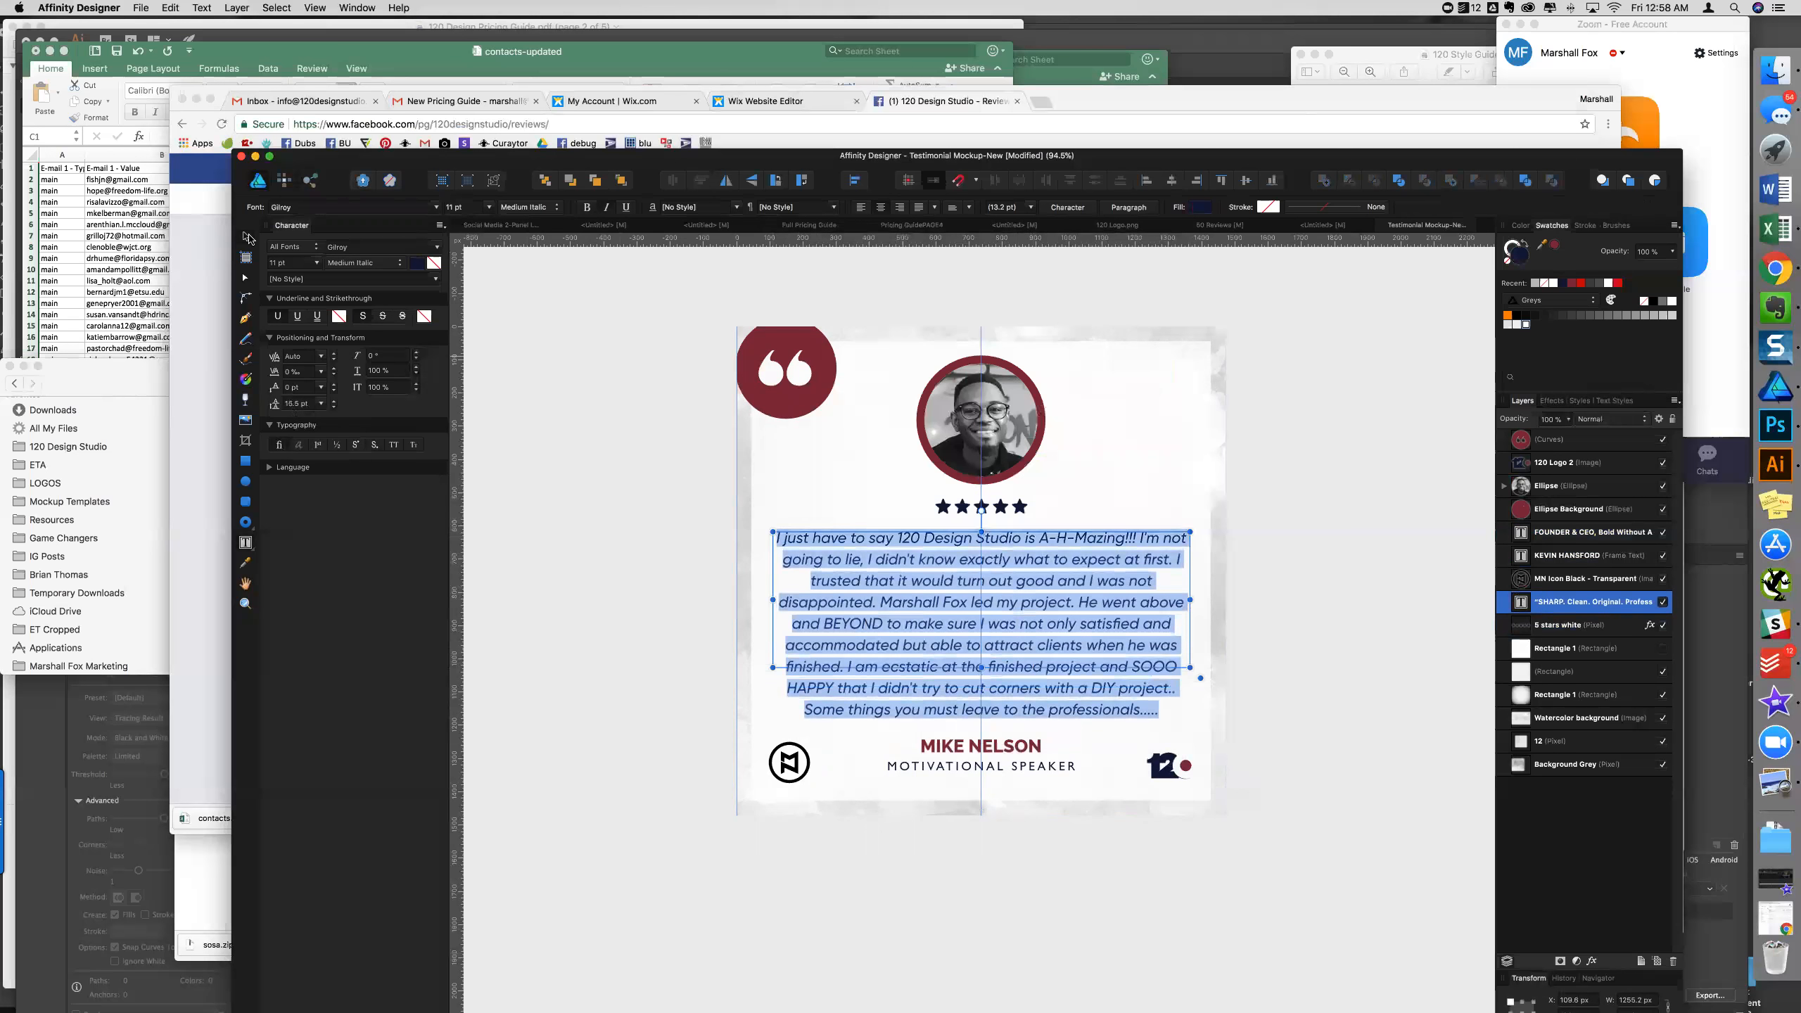
left_click(1038, 850)
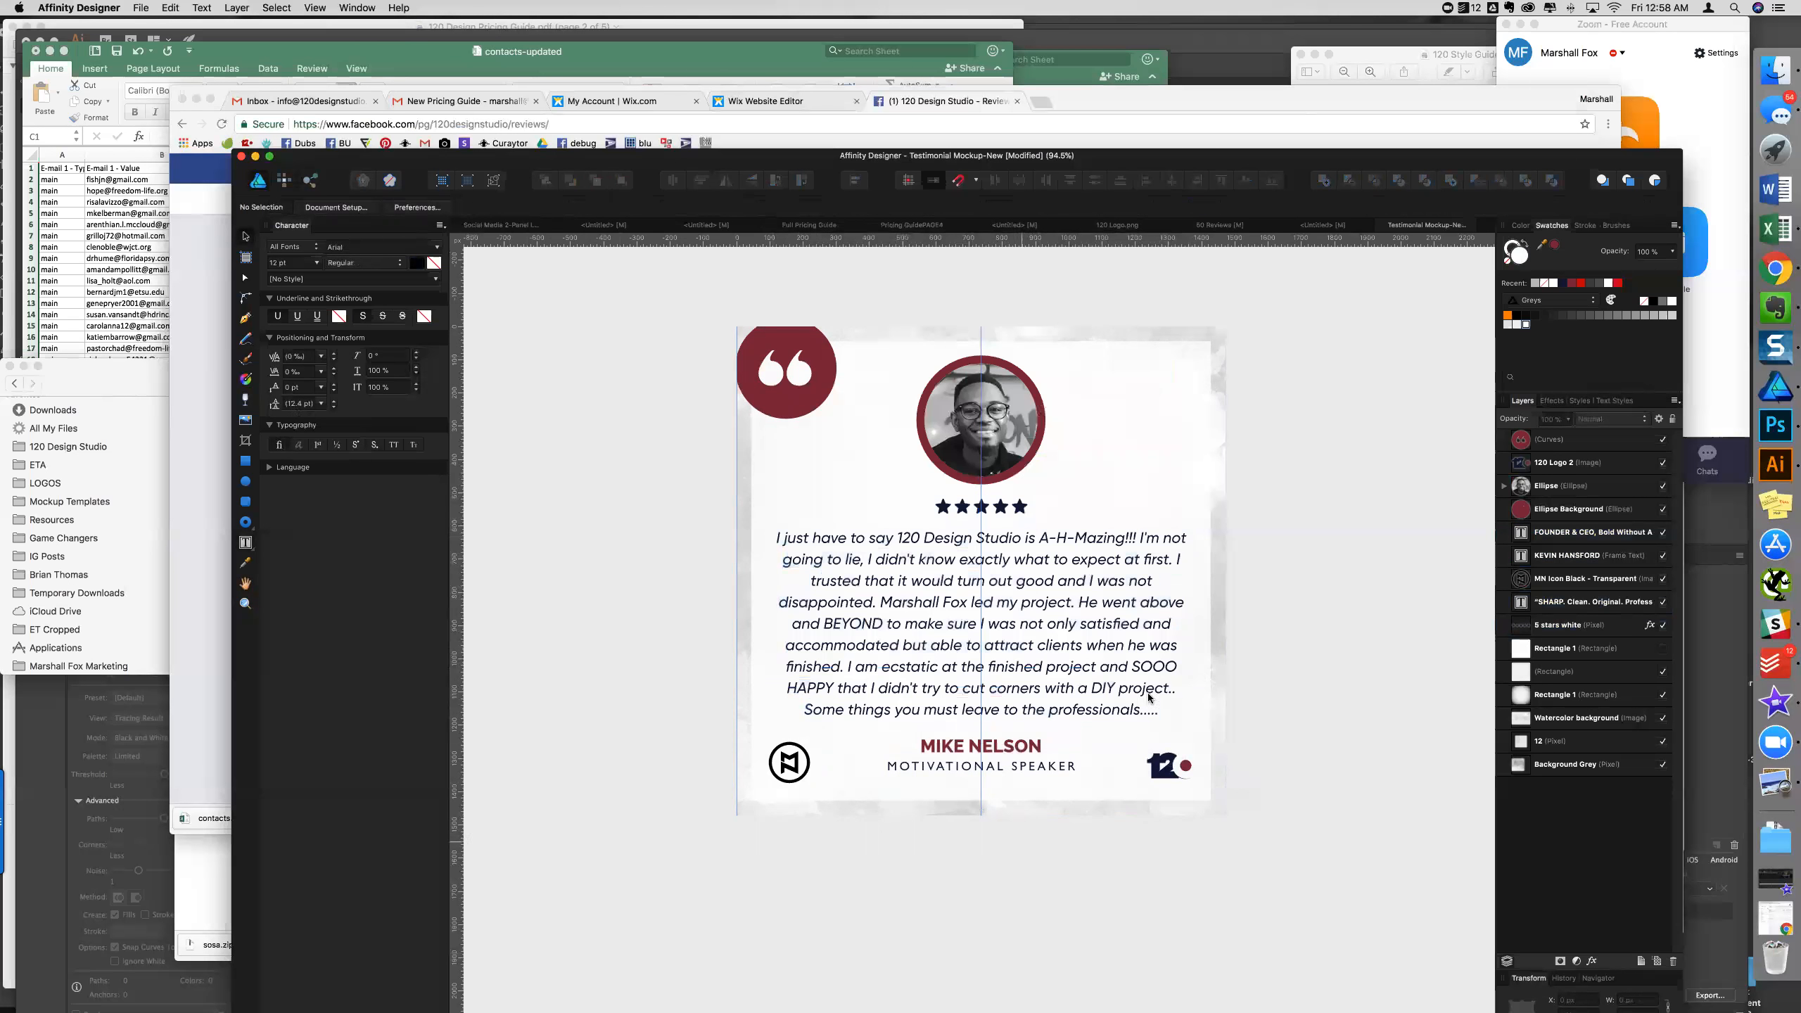
double_click(1147, 671)
key("super+a")
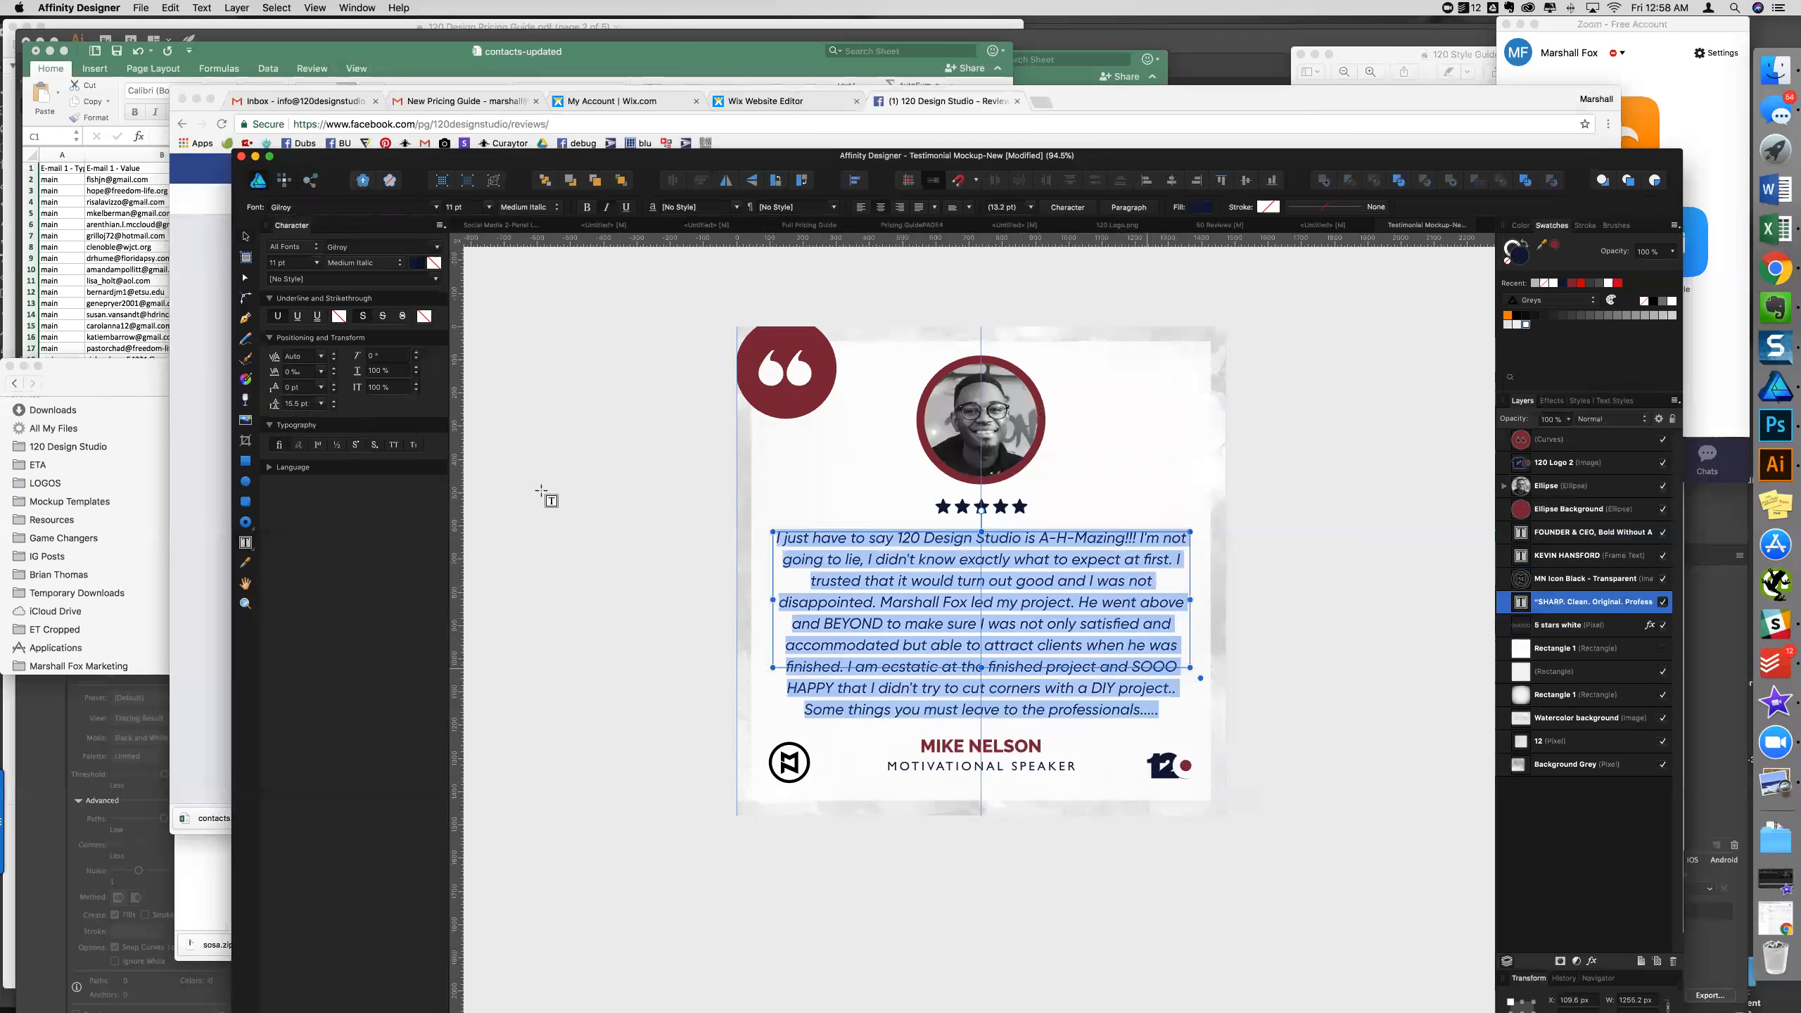
left_click(302, 403)
scroll(302, 403, "down", 2)
scroll(303, 403, "up", 1)
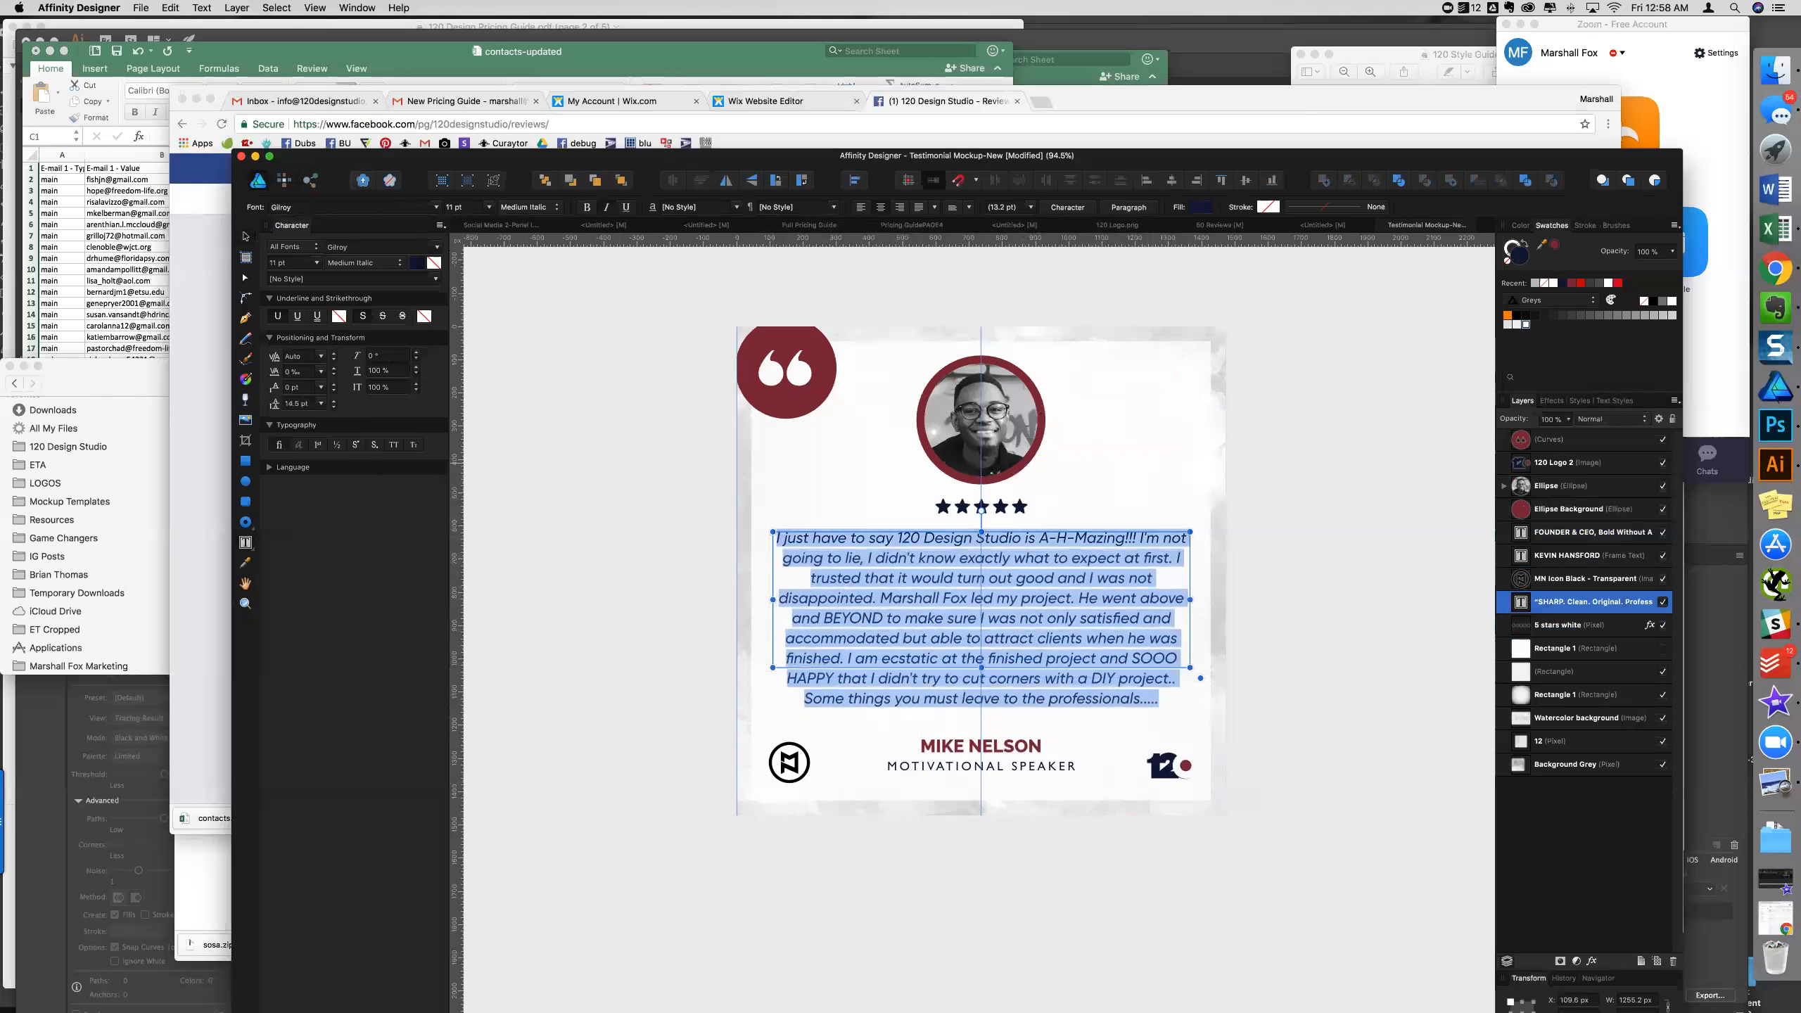
left_click(246, 237)
- Narrow the testimonial text frame and nudge the paragraph slightly right
left_click(1290, 631)
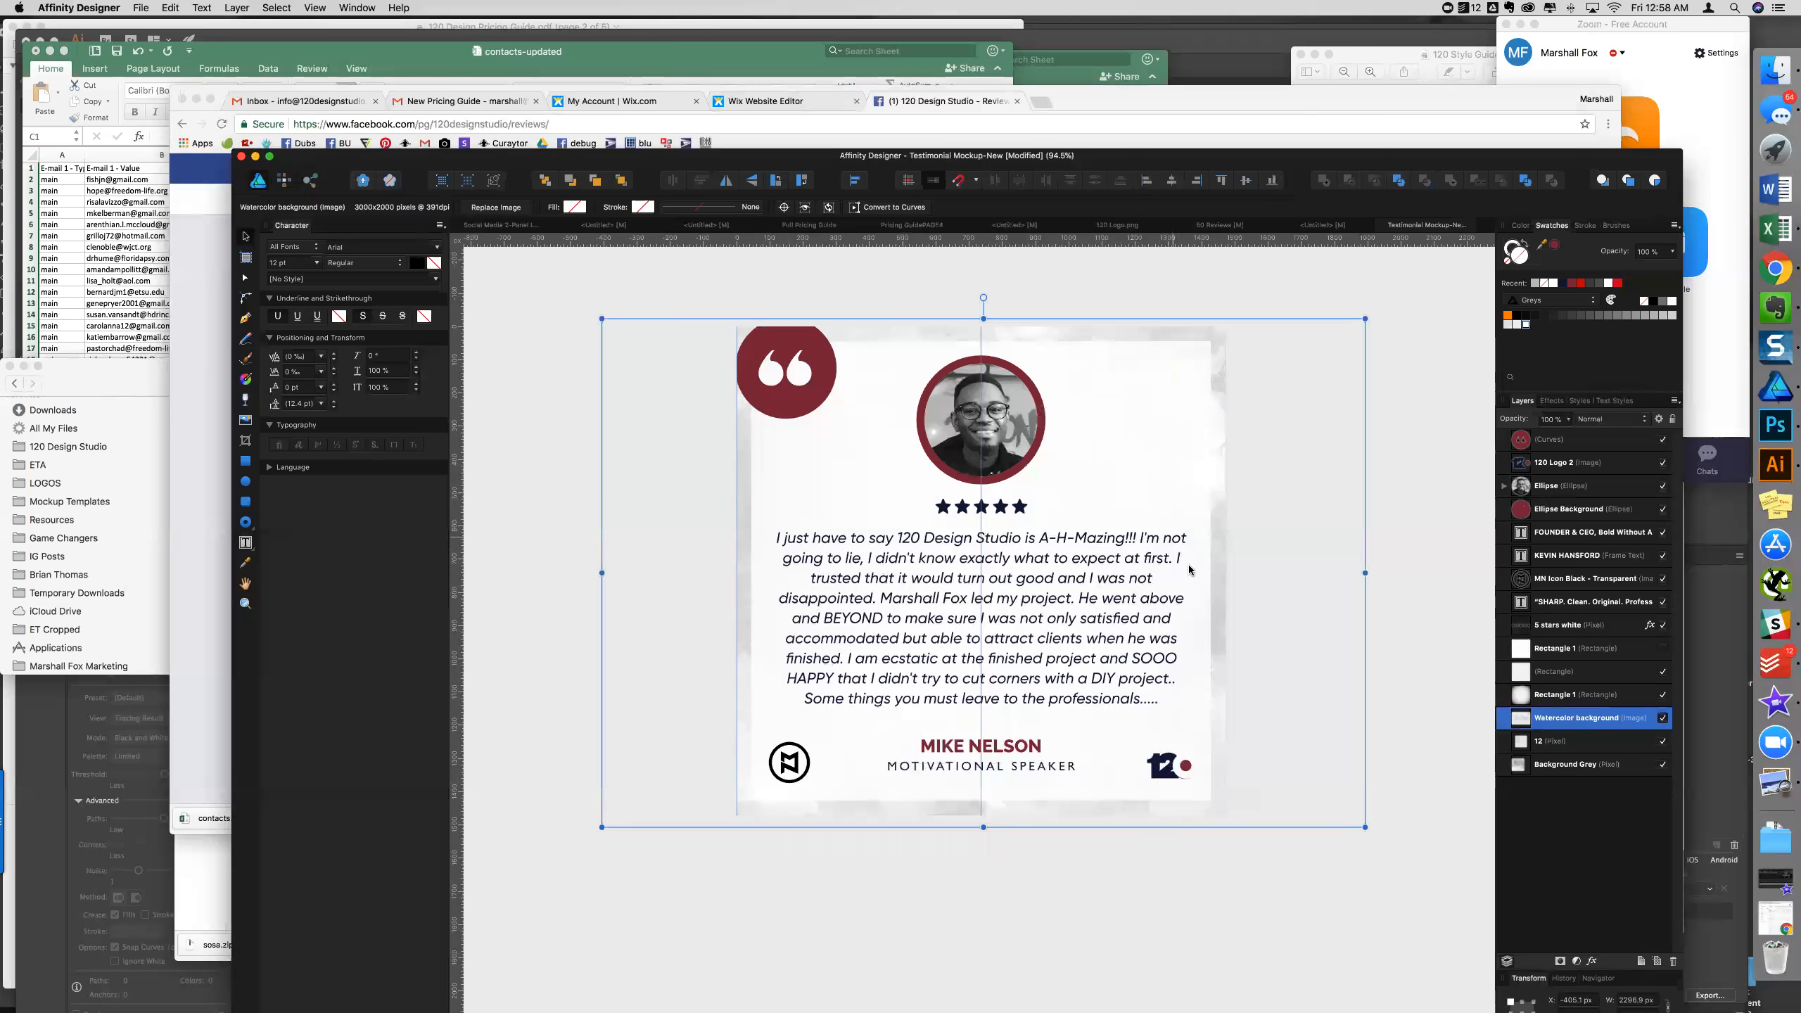
scroll(1197, 608, "down", 1)
left_click(1128, 615)
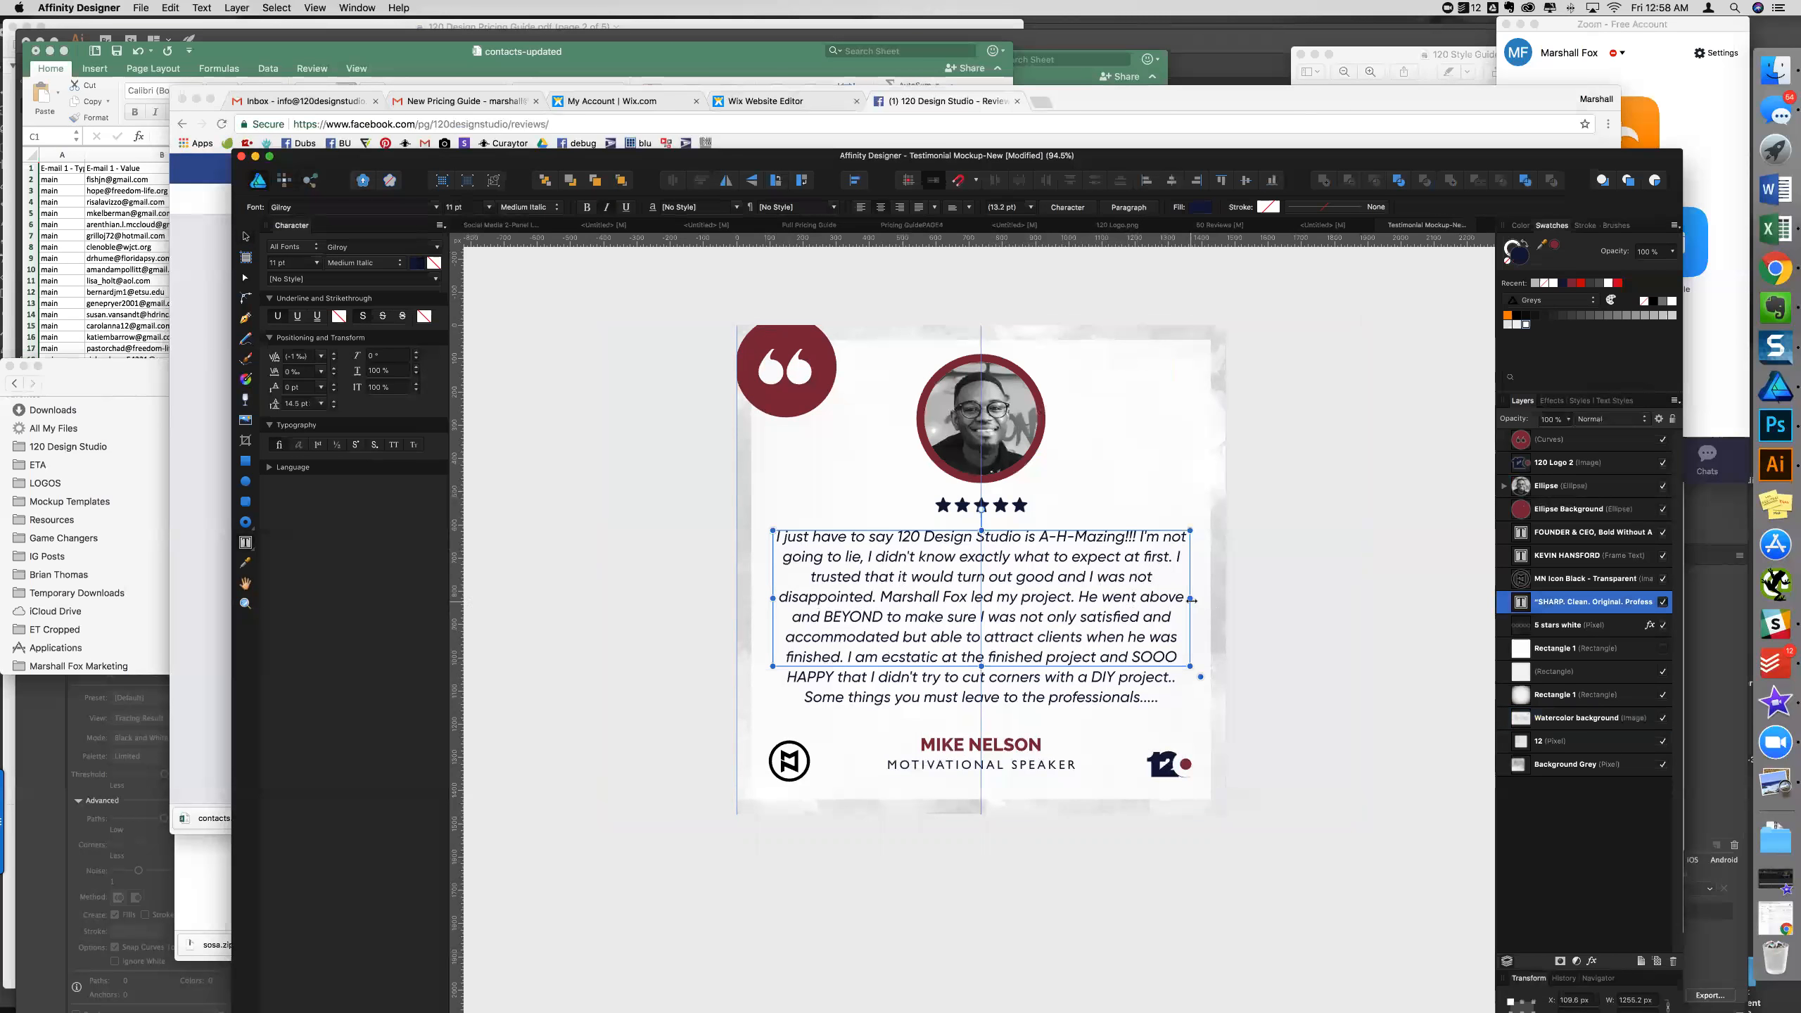
left_click_drag(1179, 599, 1182, 601)
left_click_drag(1023, 528, 1028, 528)
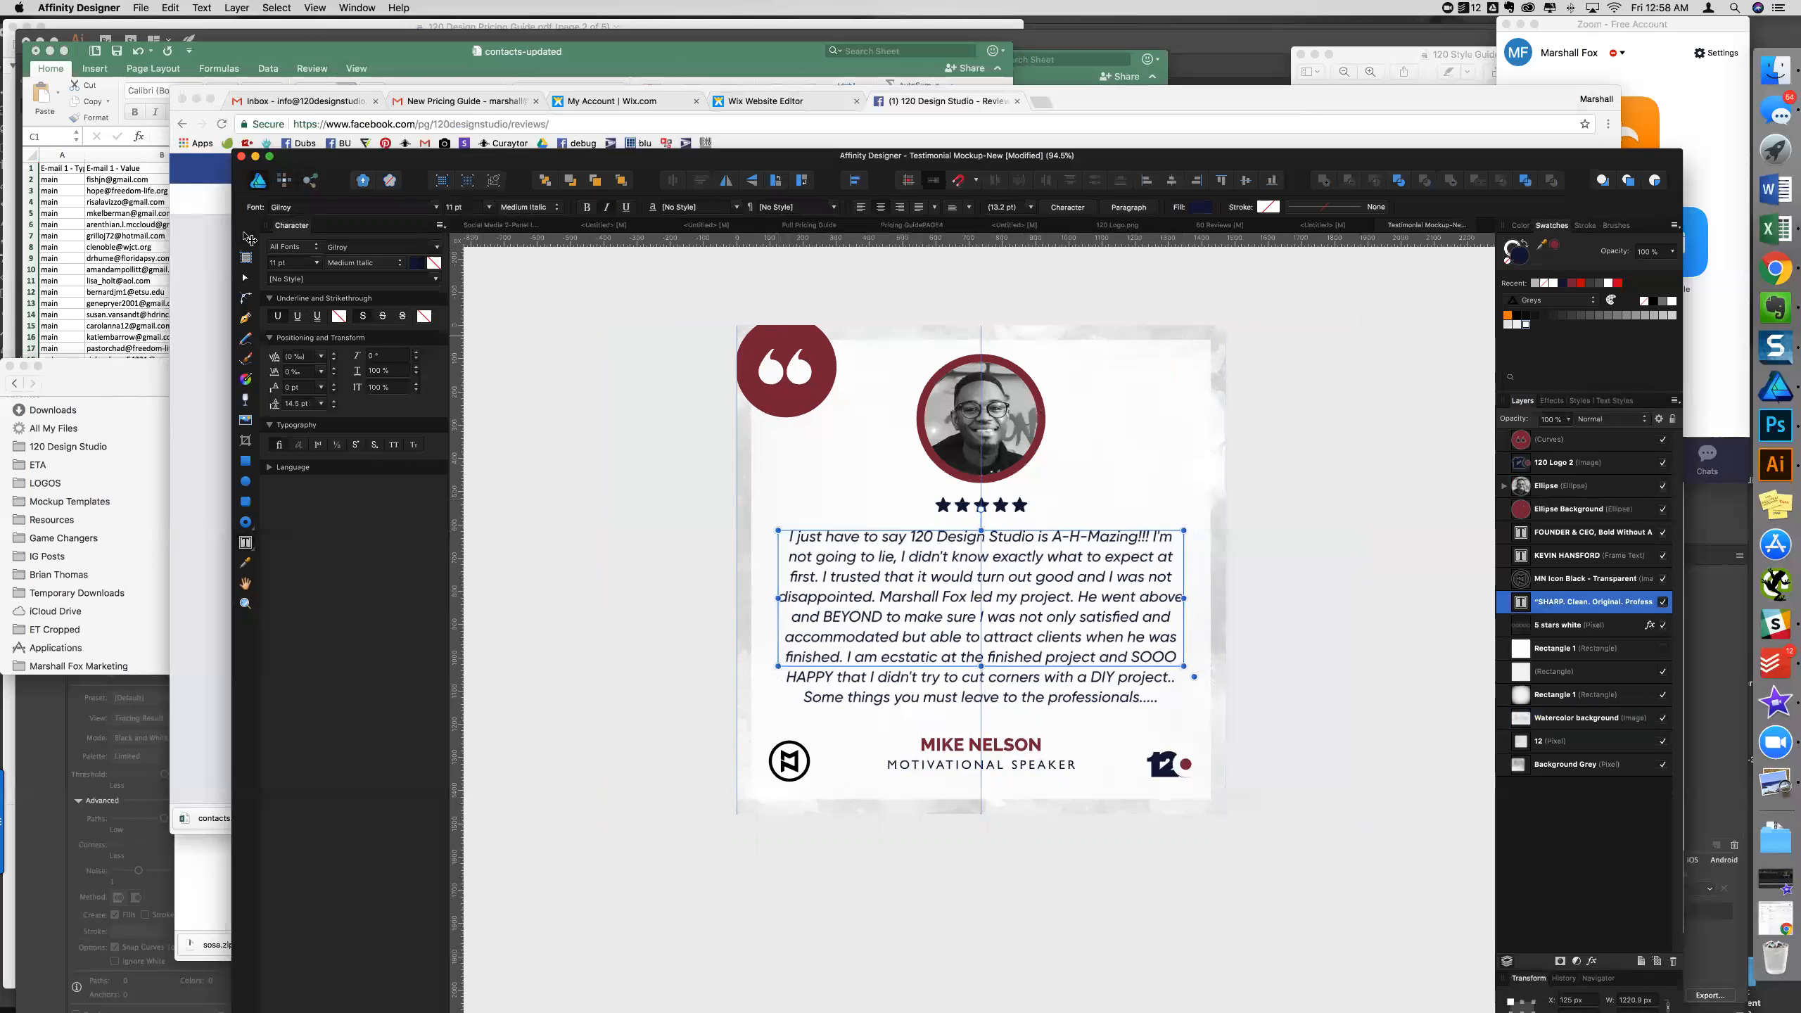
scroll(824, 782, "down", 2)
left_click(1292, 745)
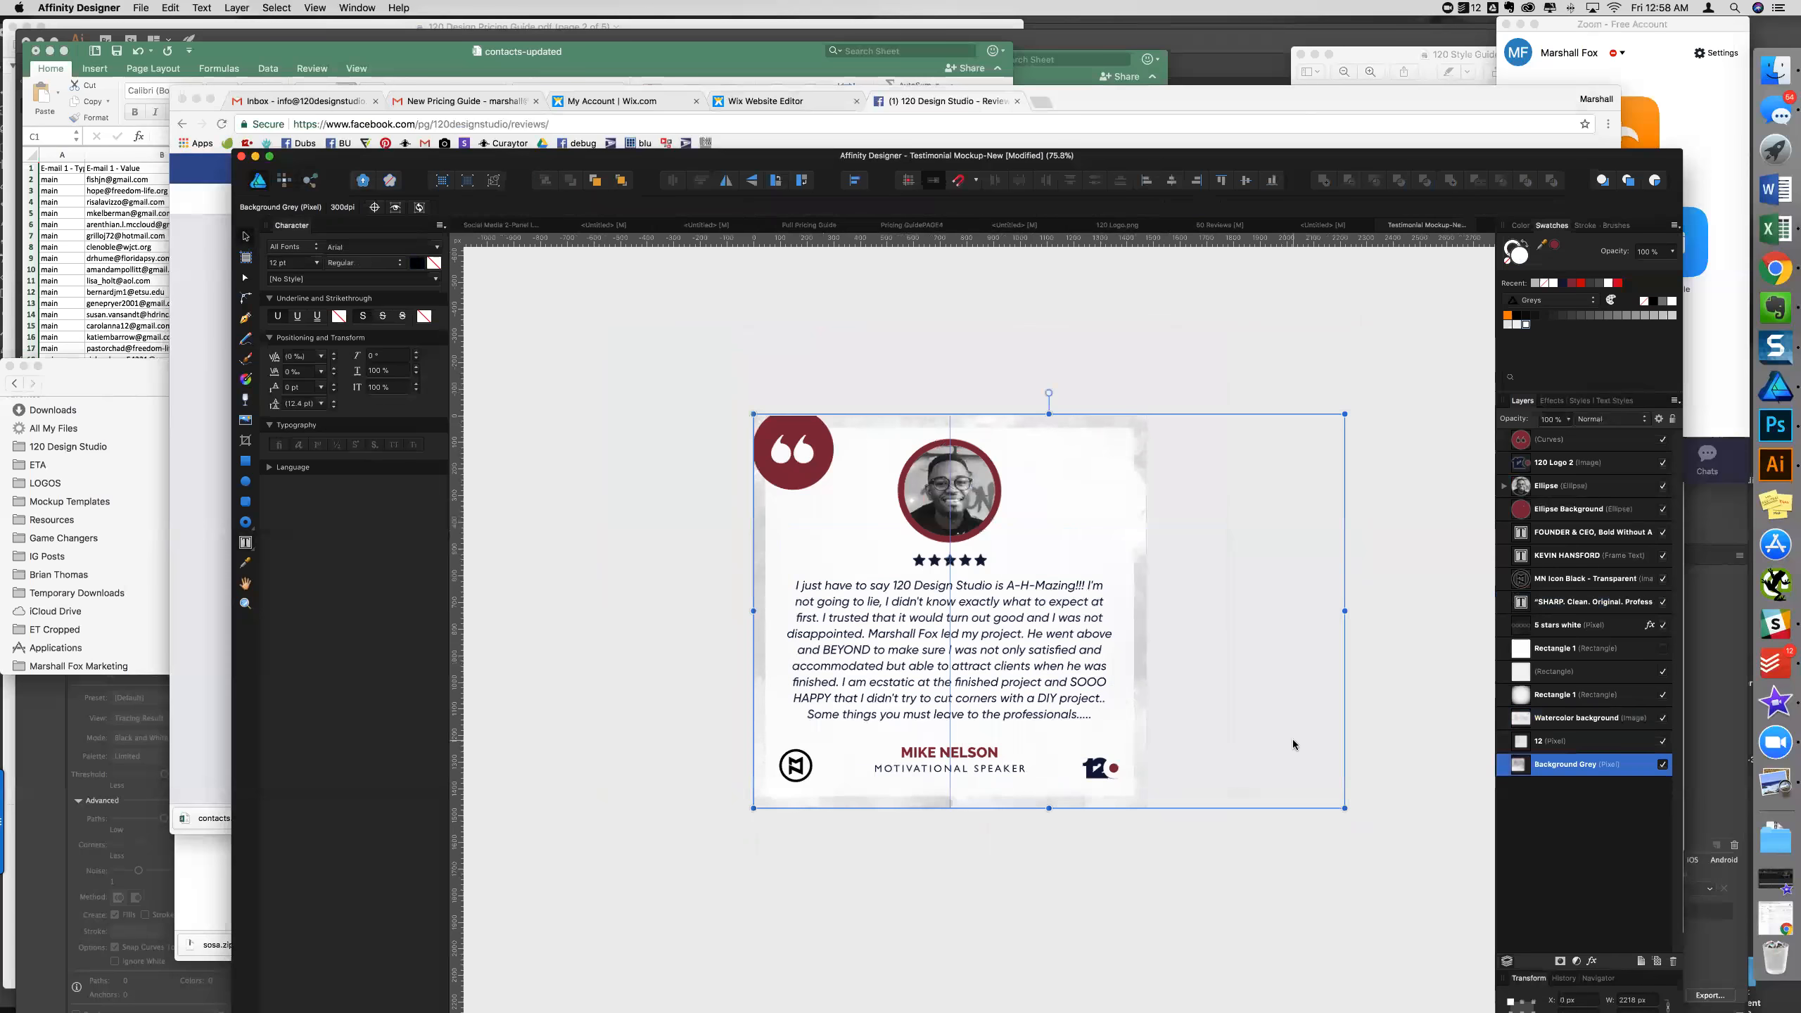
scroll(1021, 787, "up", 1)
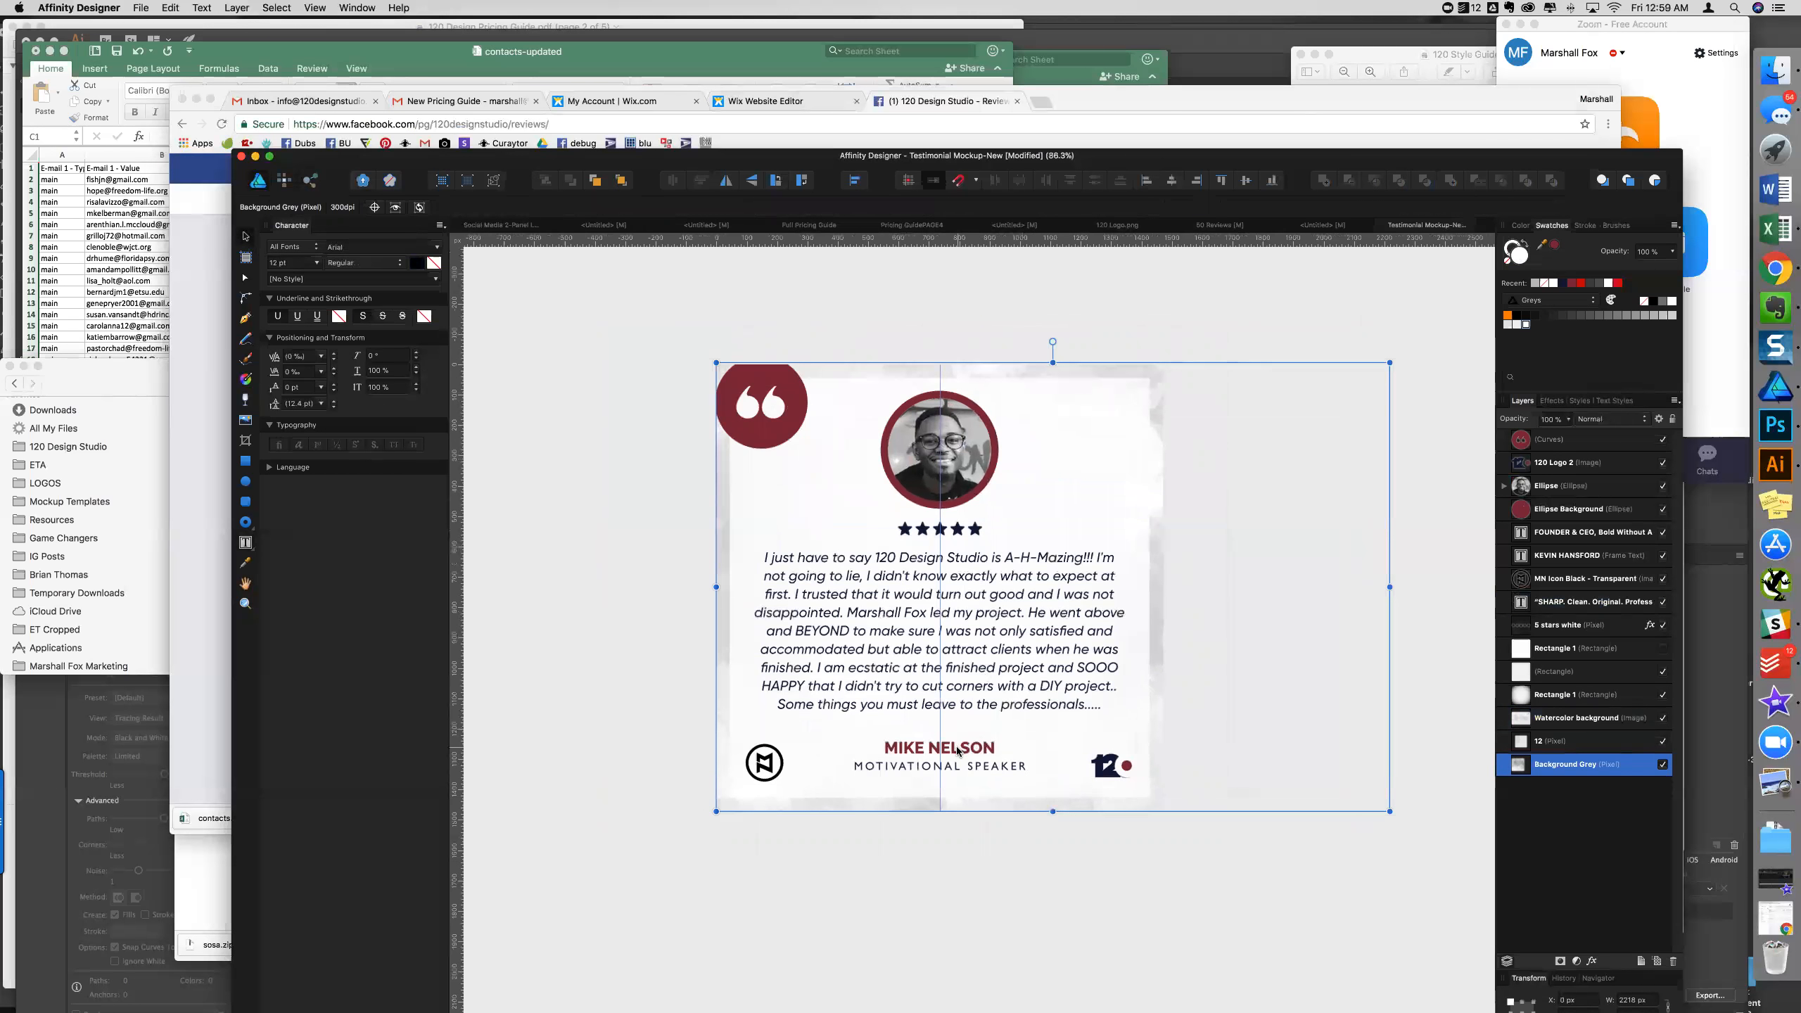
- Replace the placeholder name with the client's full name in a widened, centred frame
triple_click(957, 749)
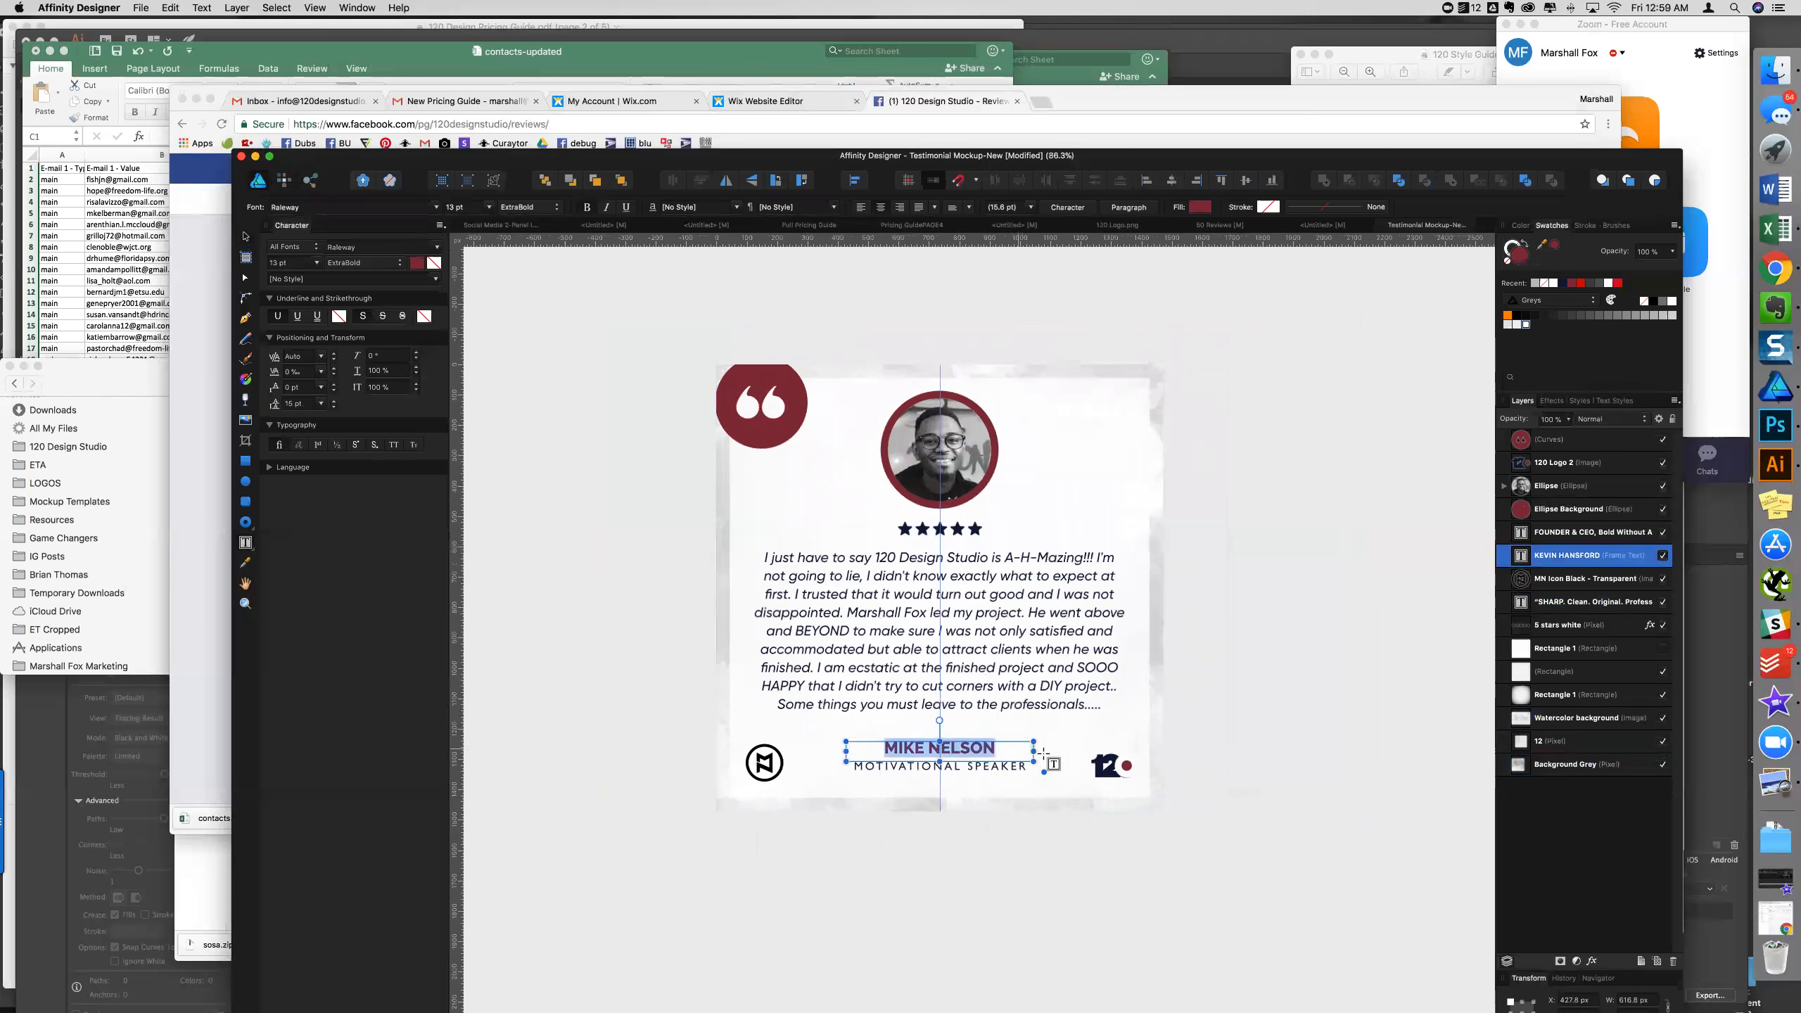
mouse_move(1034, 750)
left_mouse_down()
mouse_move(1094, 751)
mouse_move(1016, 741)
left_mouse_up()
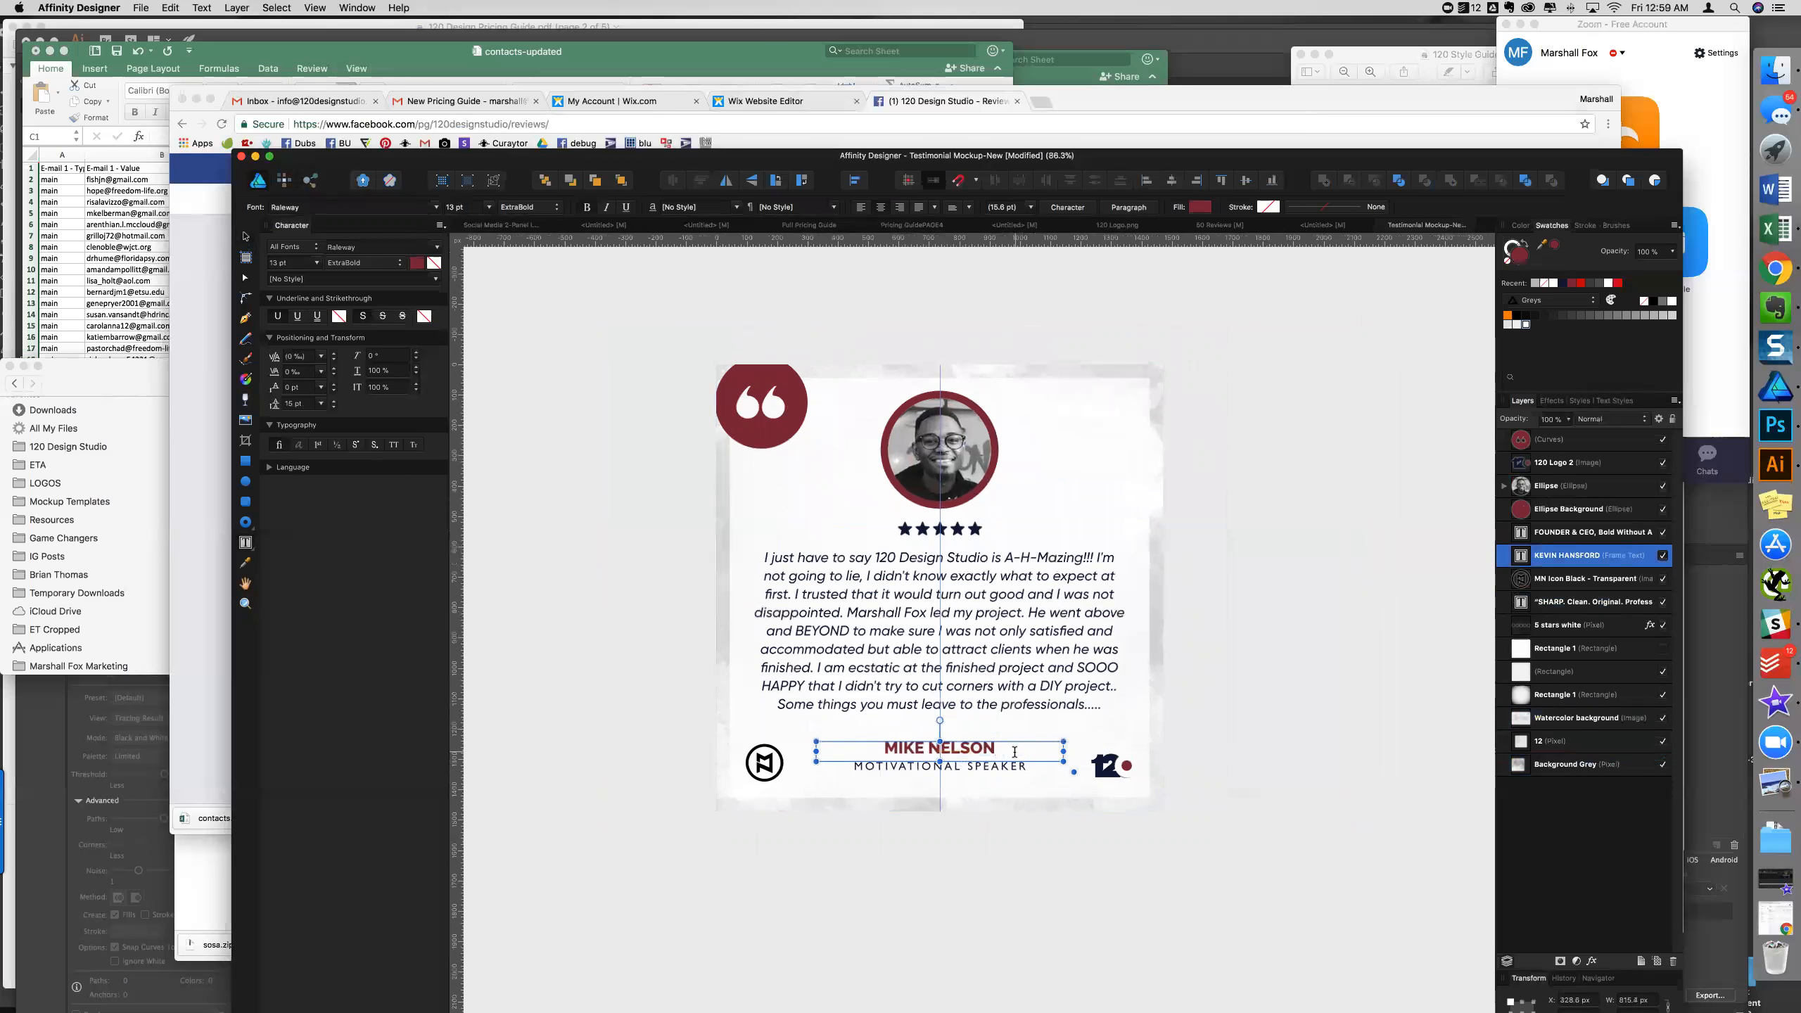
key("super+a")
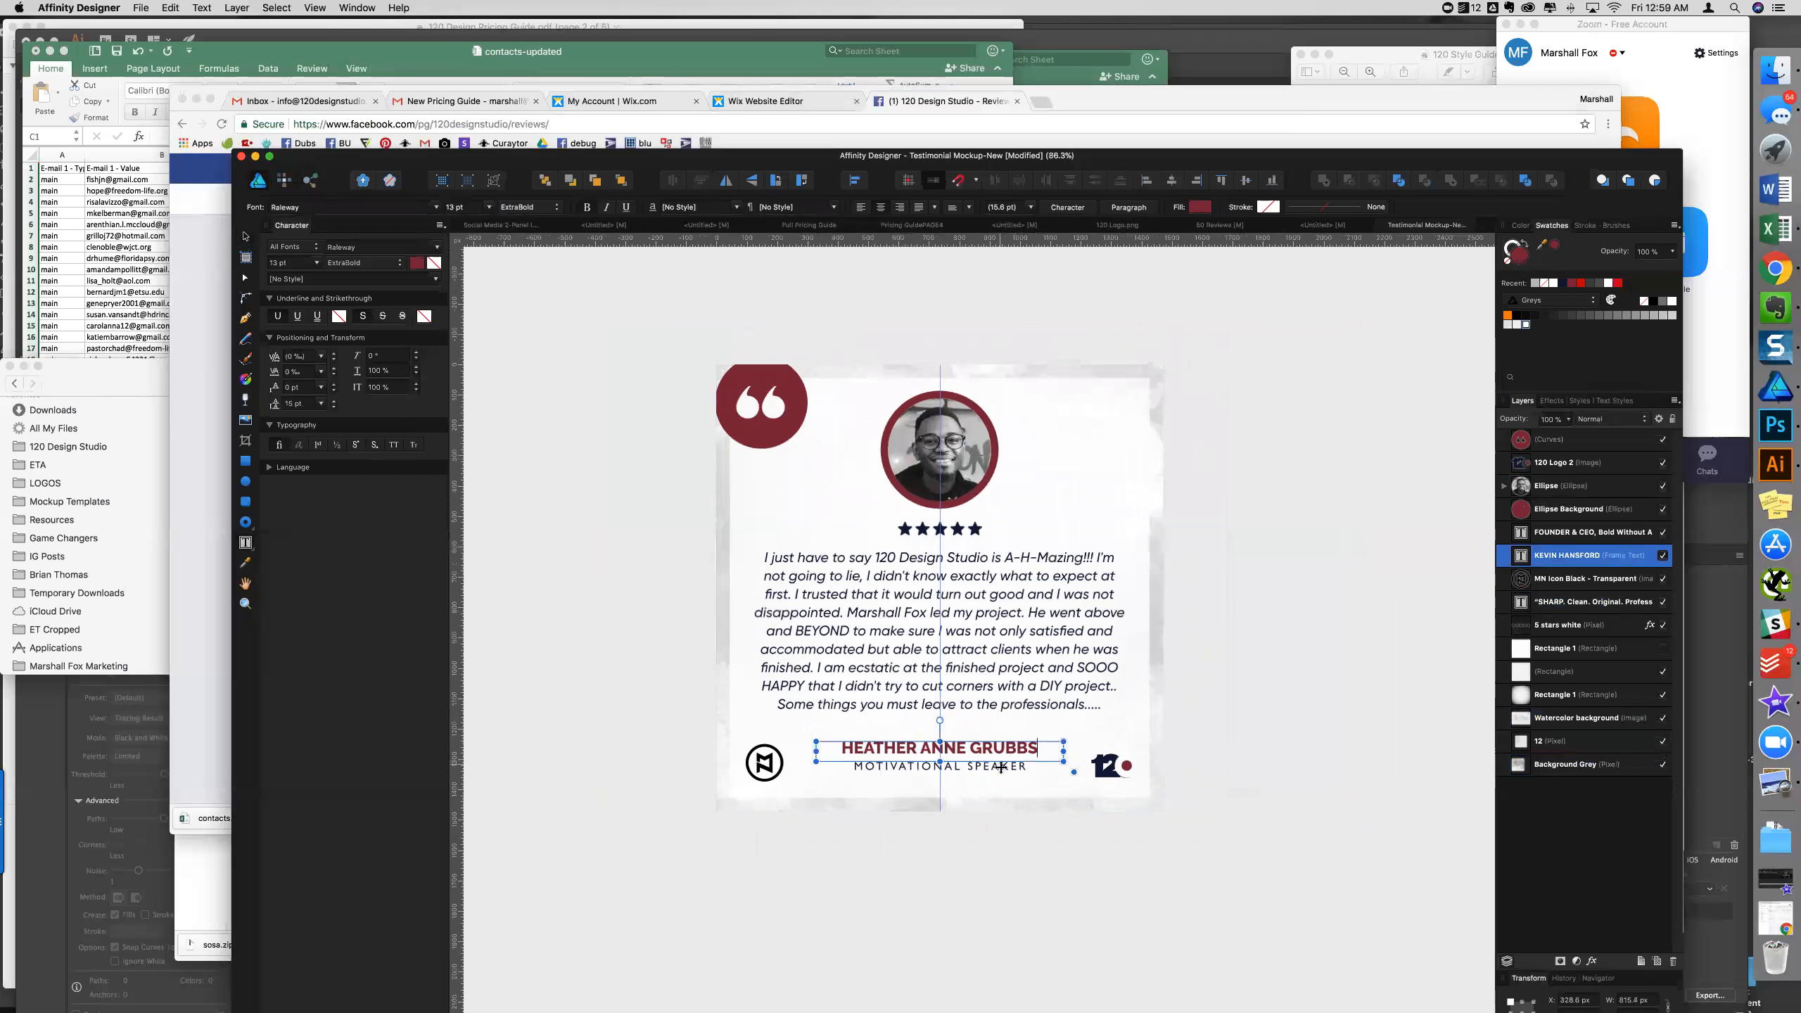
- Change the subtitle to TEEN GIRL ADVOCATE and shrink its frame to fit
double_click(1000, 766)
left_click(1000, 766)
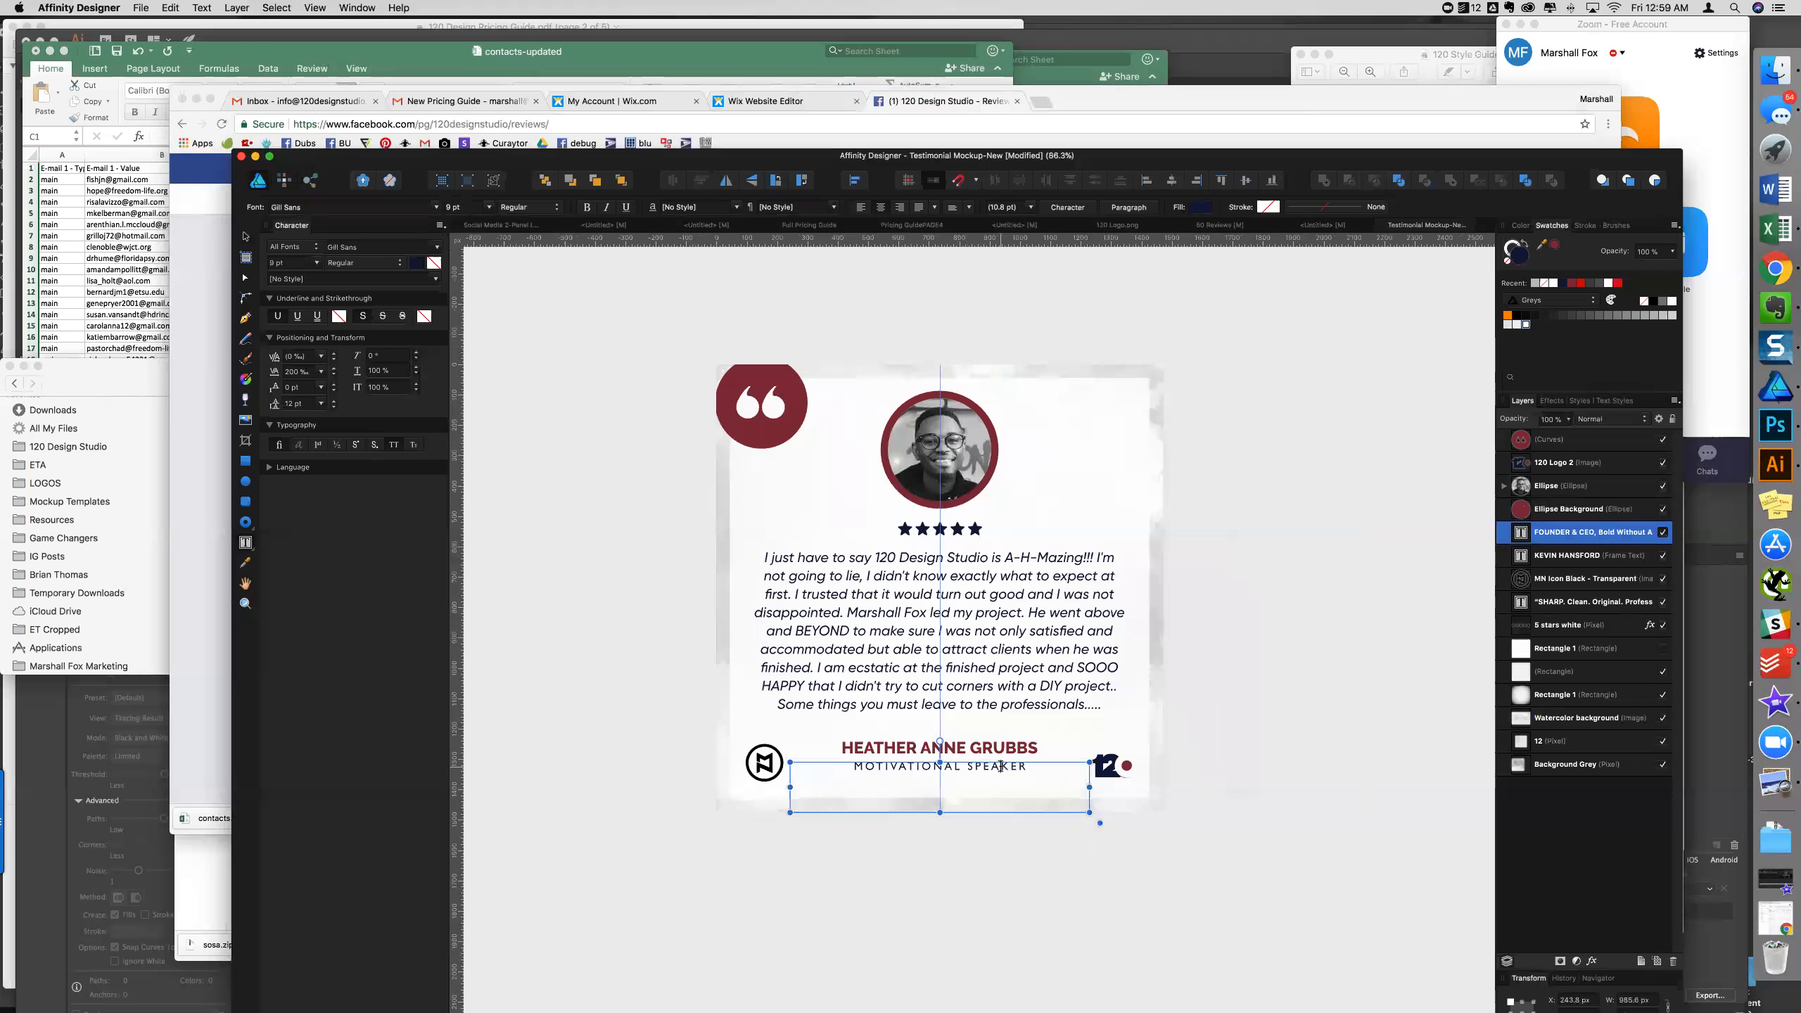
key("super+a")
type("TEE")
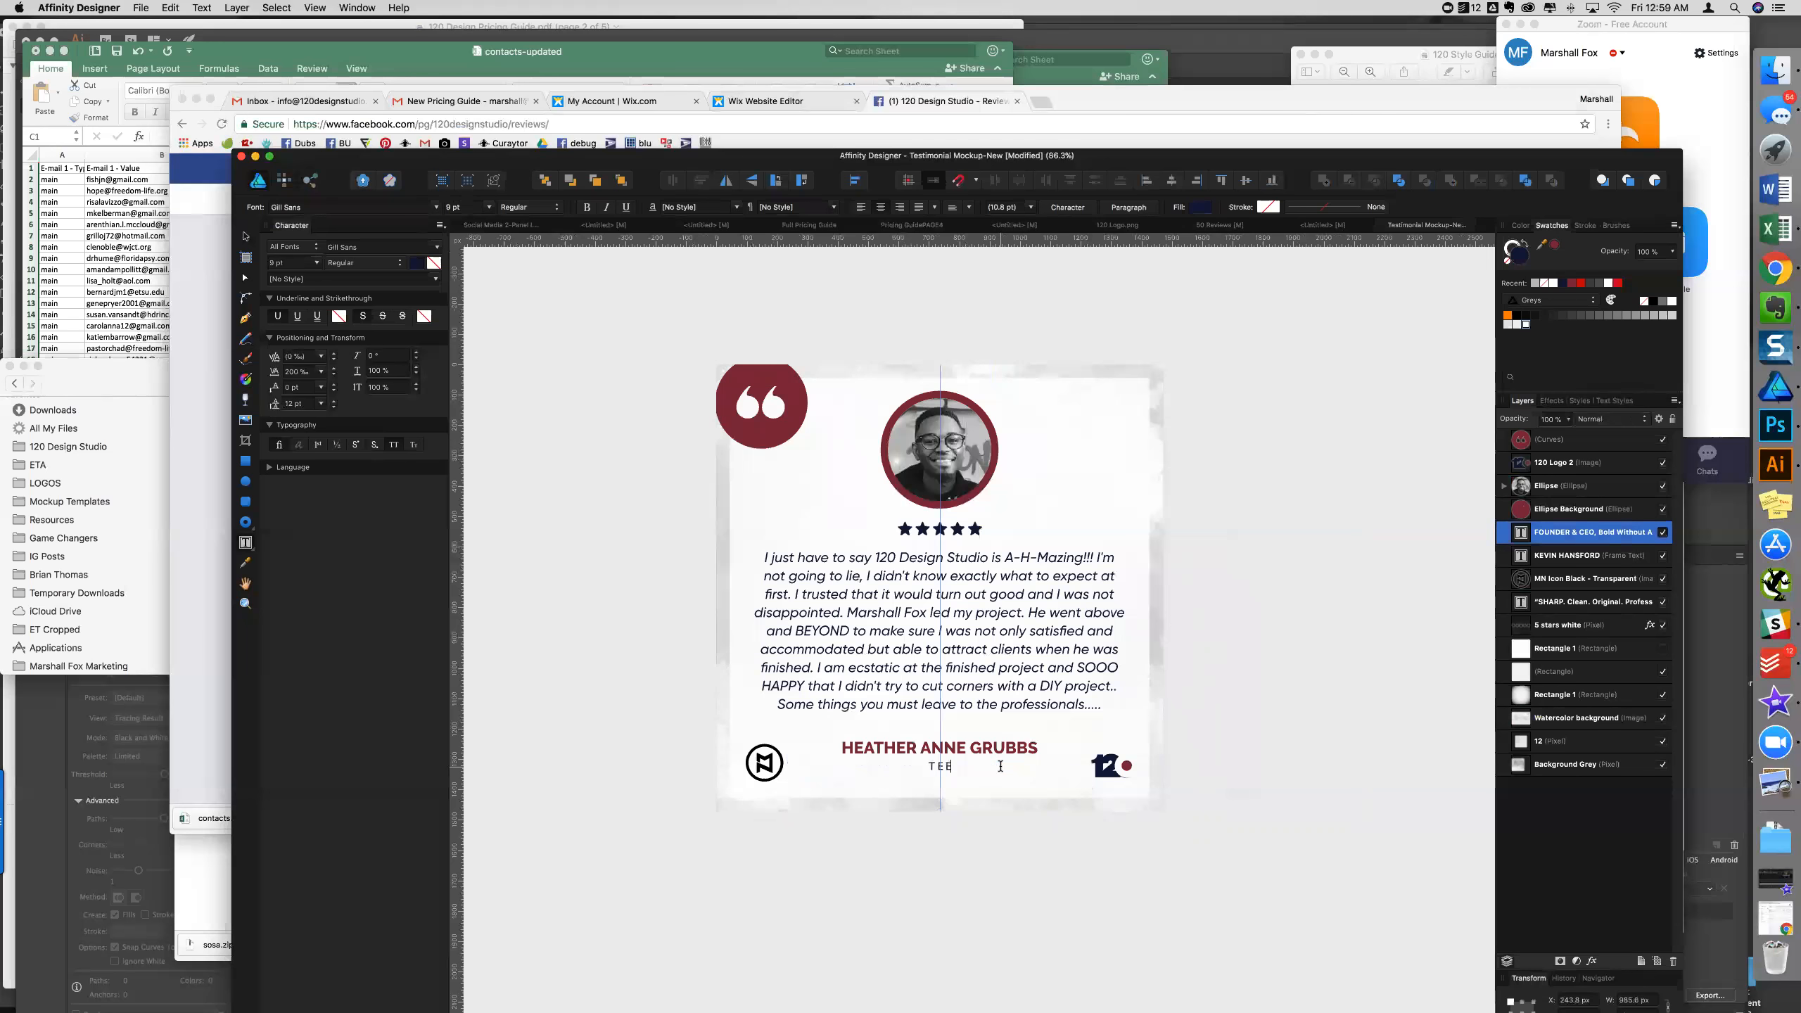
type("N GIRL ADVOCATE")
key("Escape")
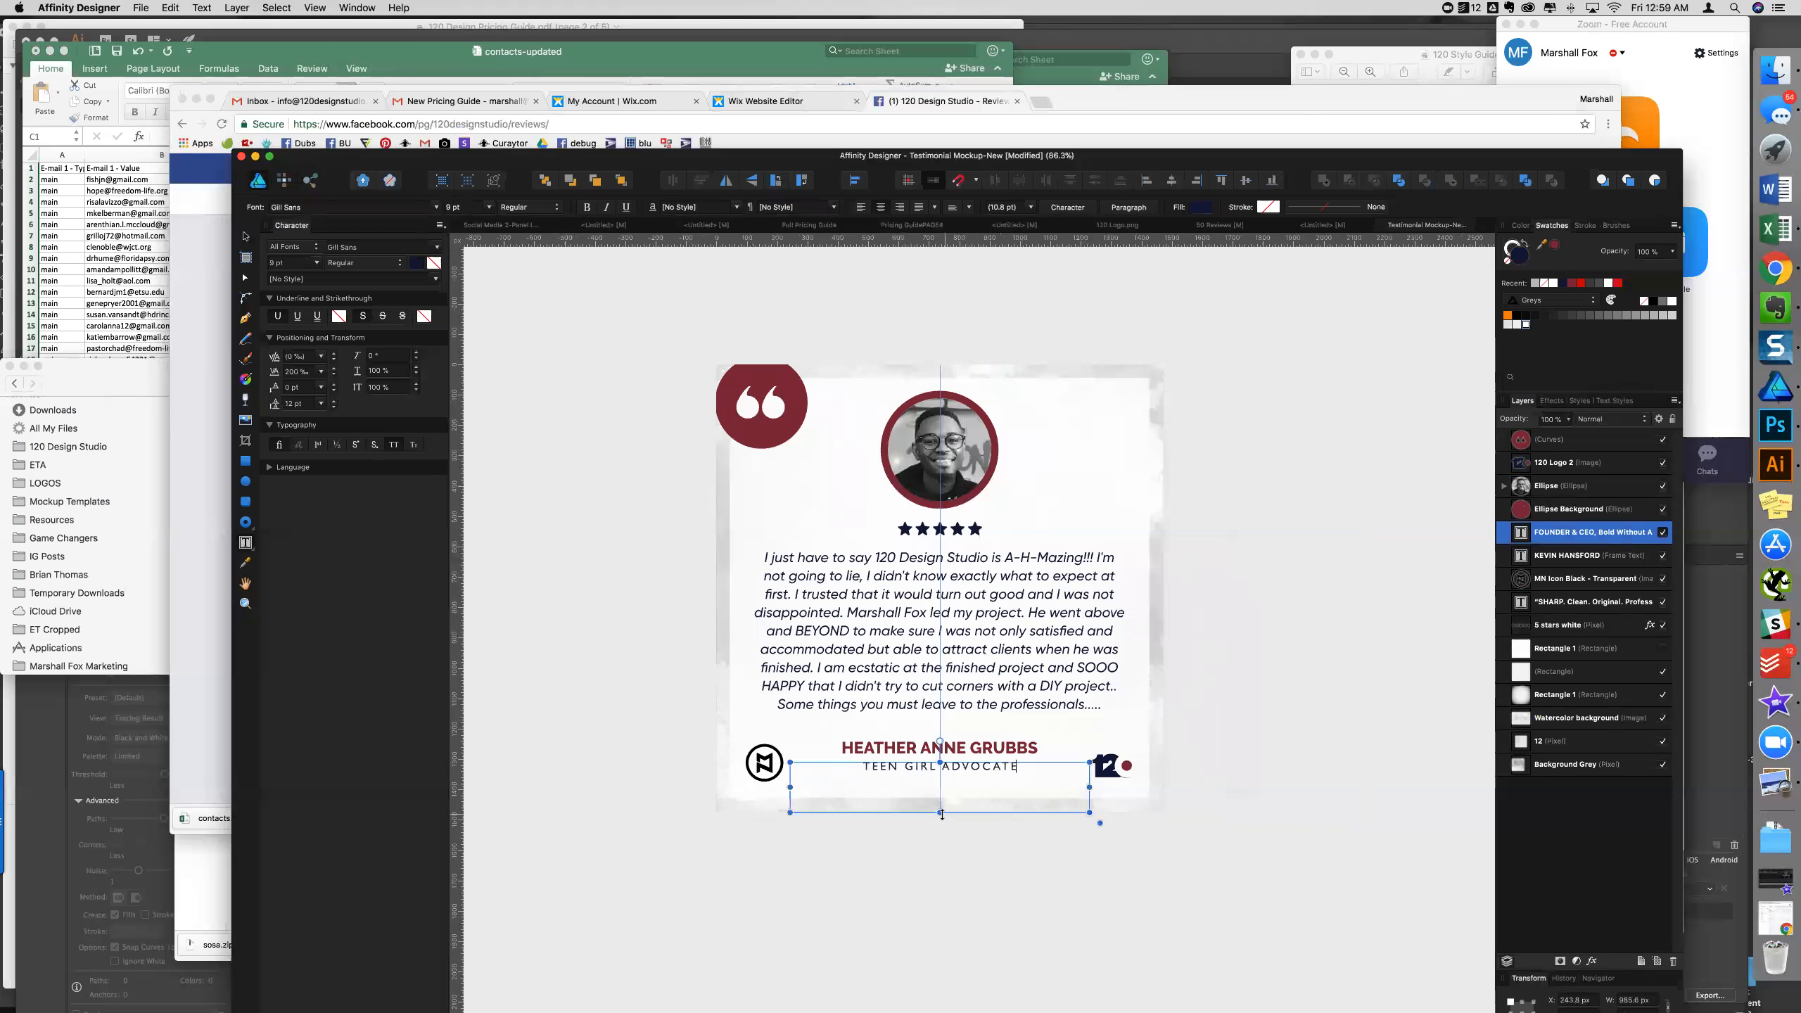
left_click_drag(939, 806, 939, 778)
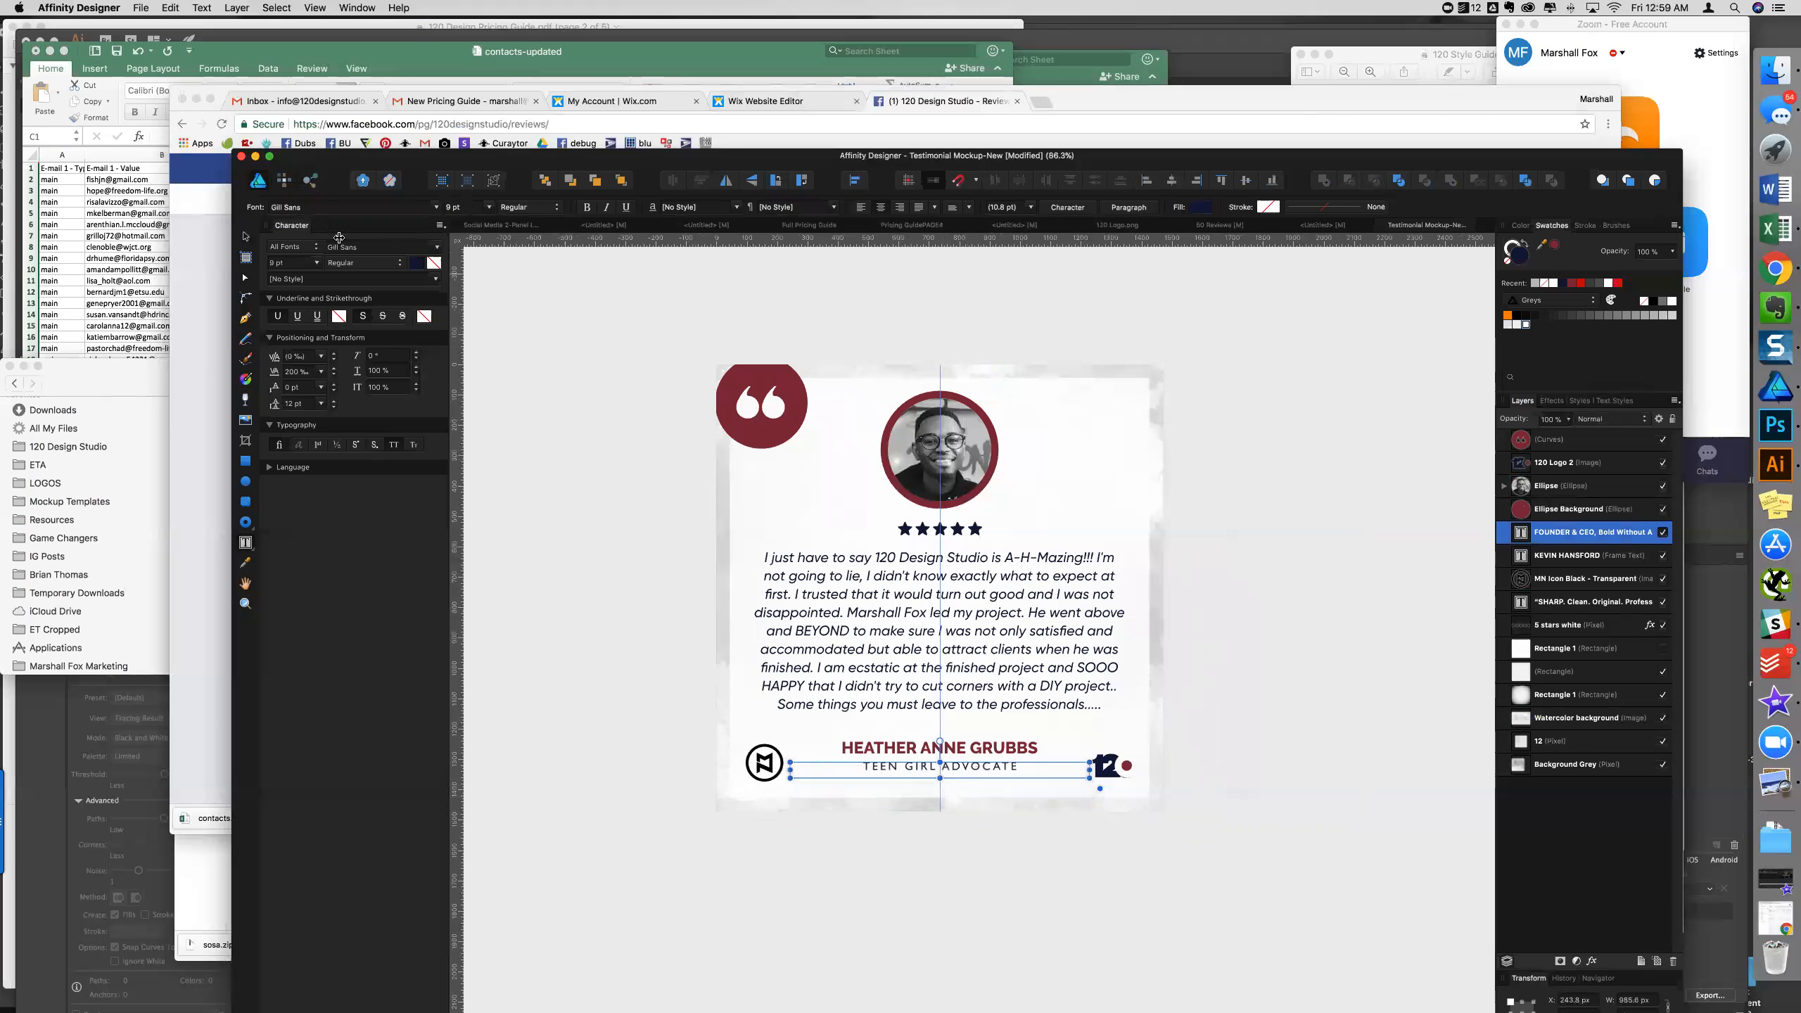
left_click(243, 235)
left_click(574, 372)
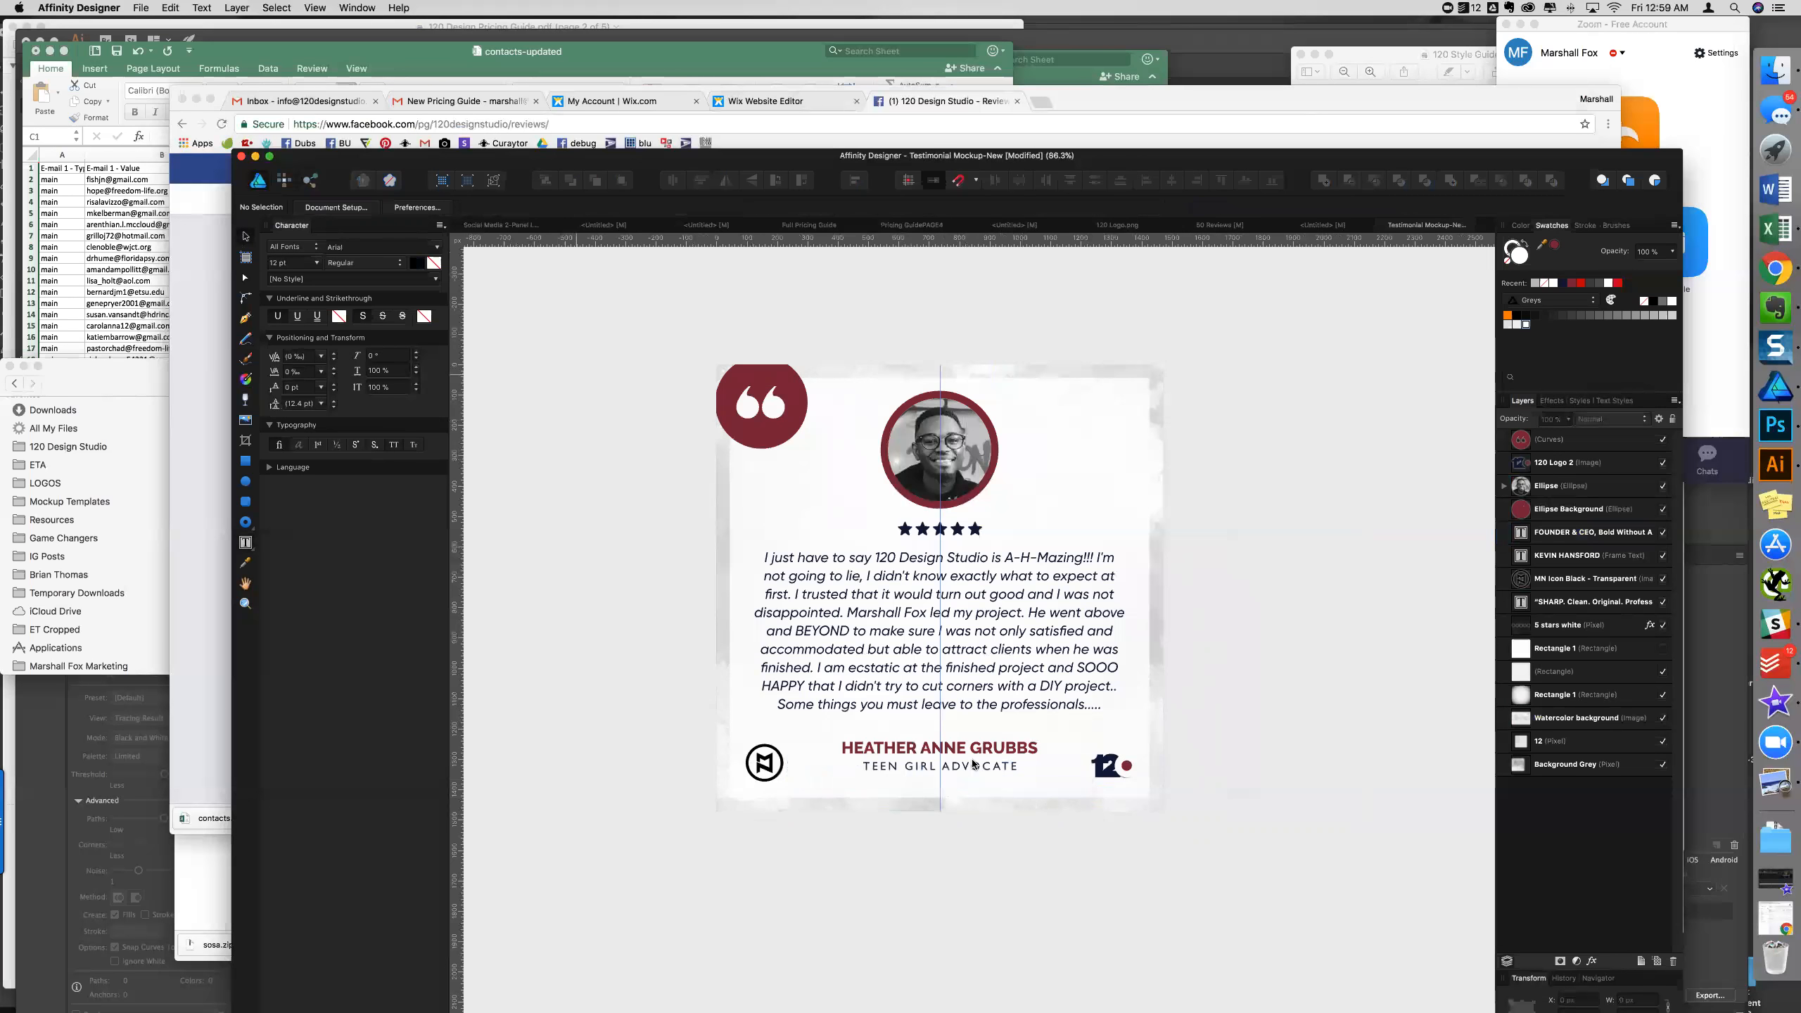
- Nudge the subtitle and raise the testimonial's line spacing to 15.5 pt
left_click(971, 772)
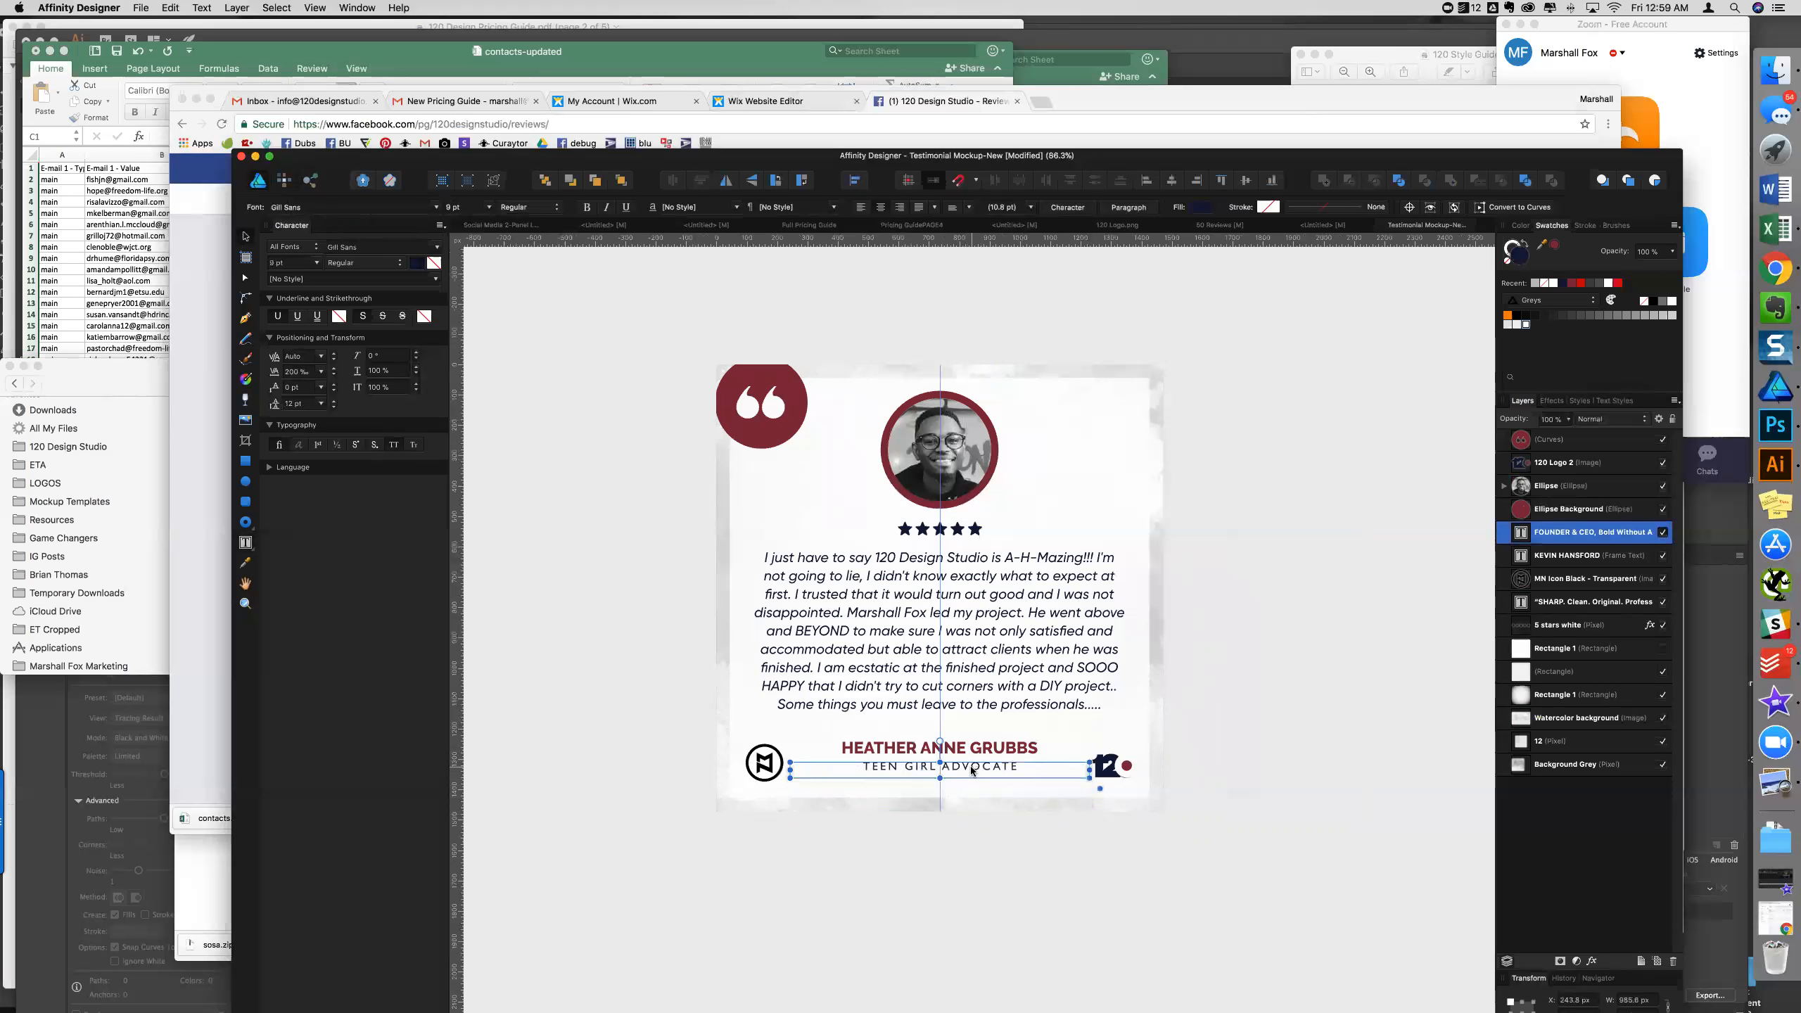
left_click_drag(972, 772, 972, 771)
left_click(1243, 693)
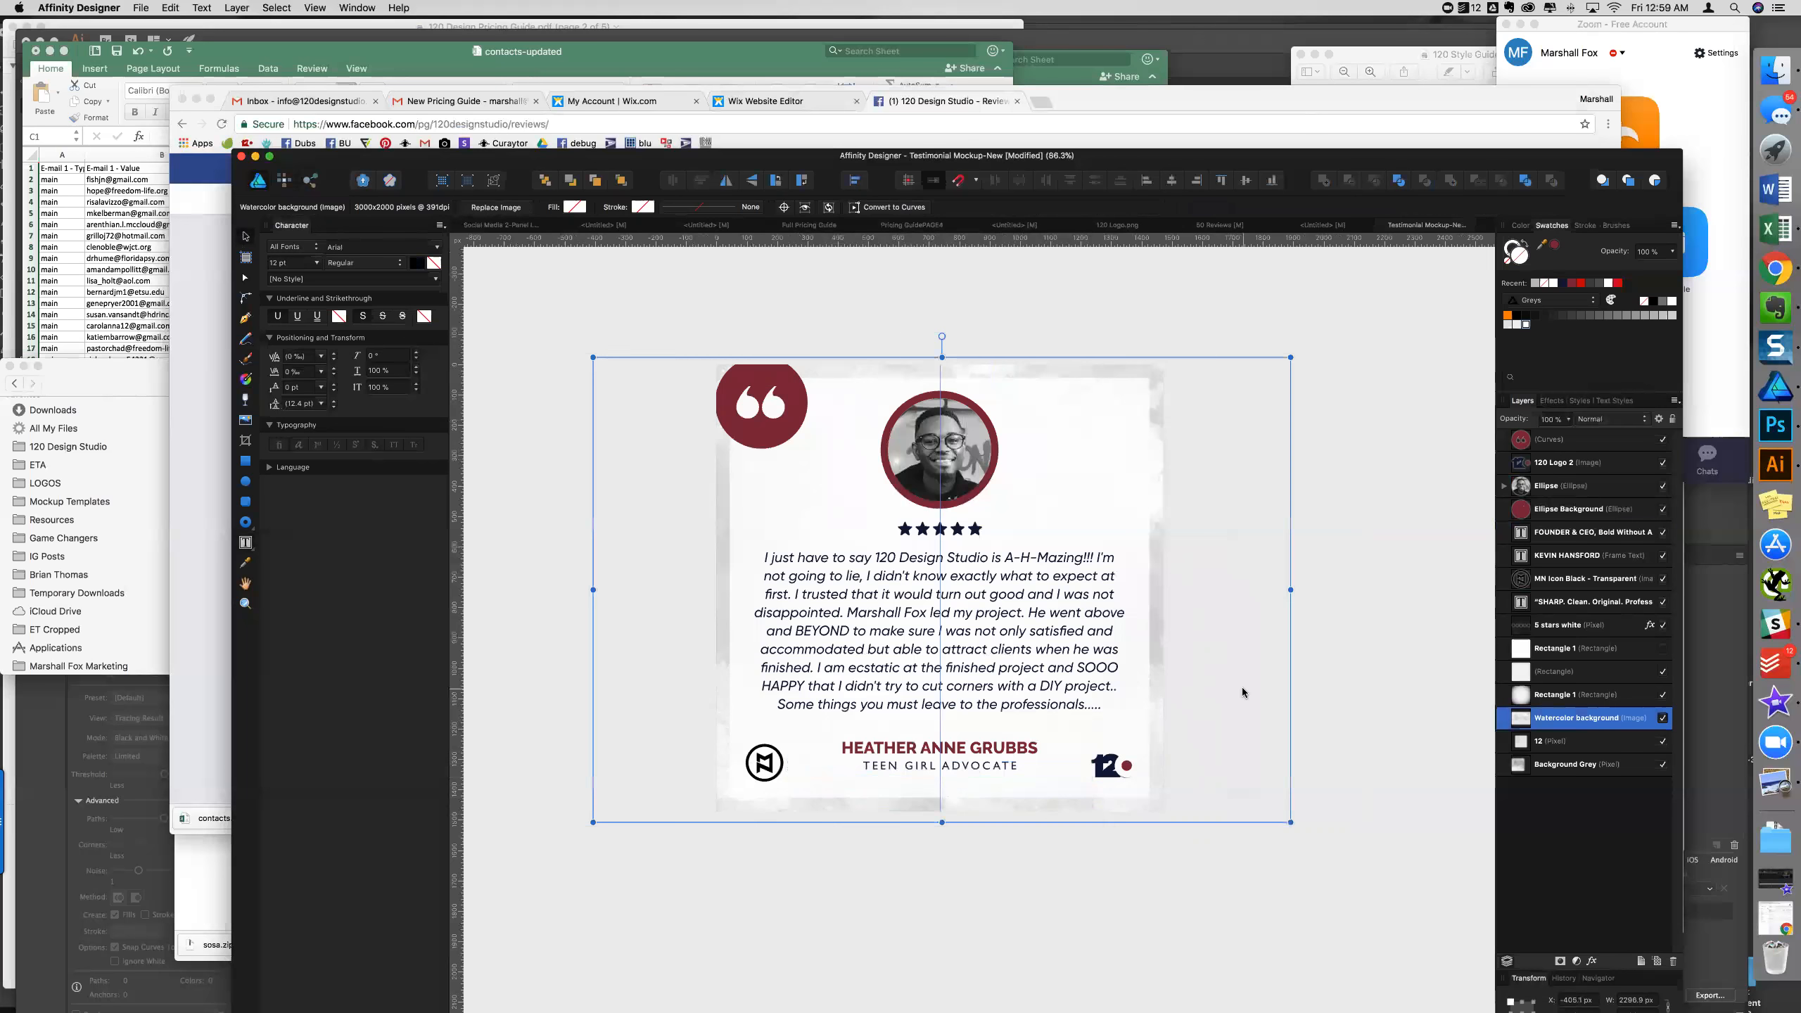
double_click(1052, 637)
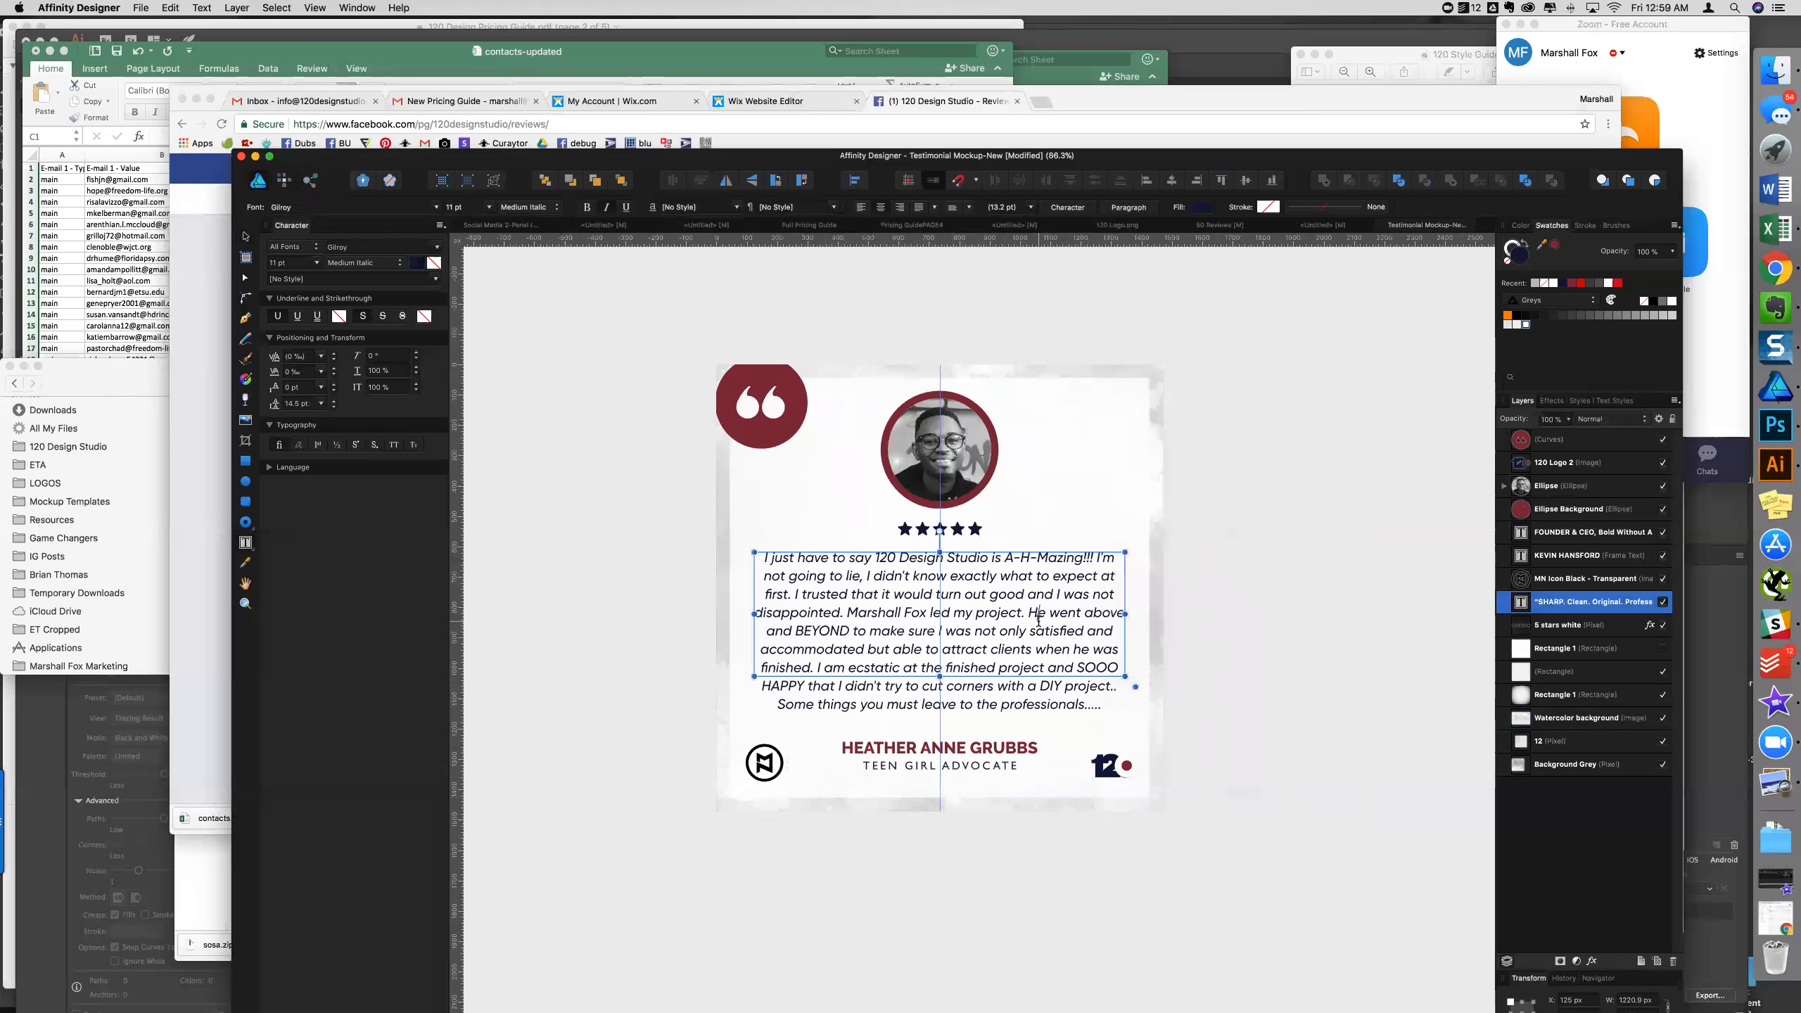
key("super+a")
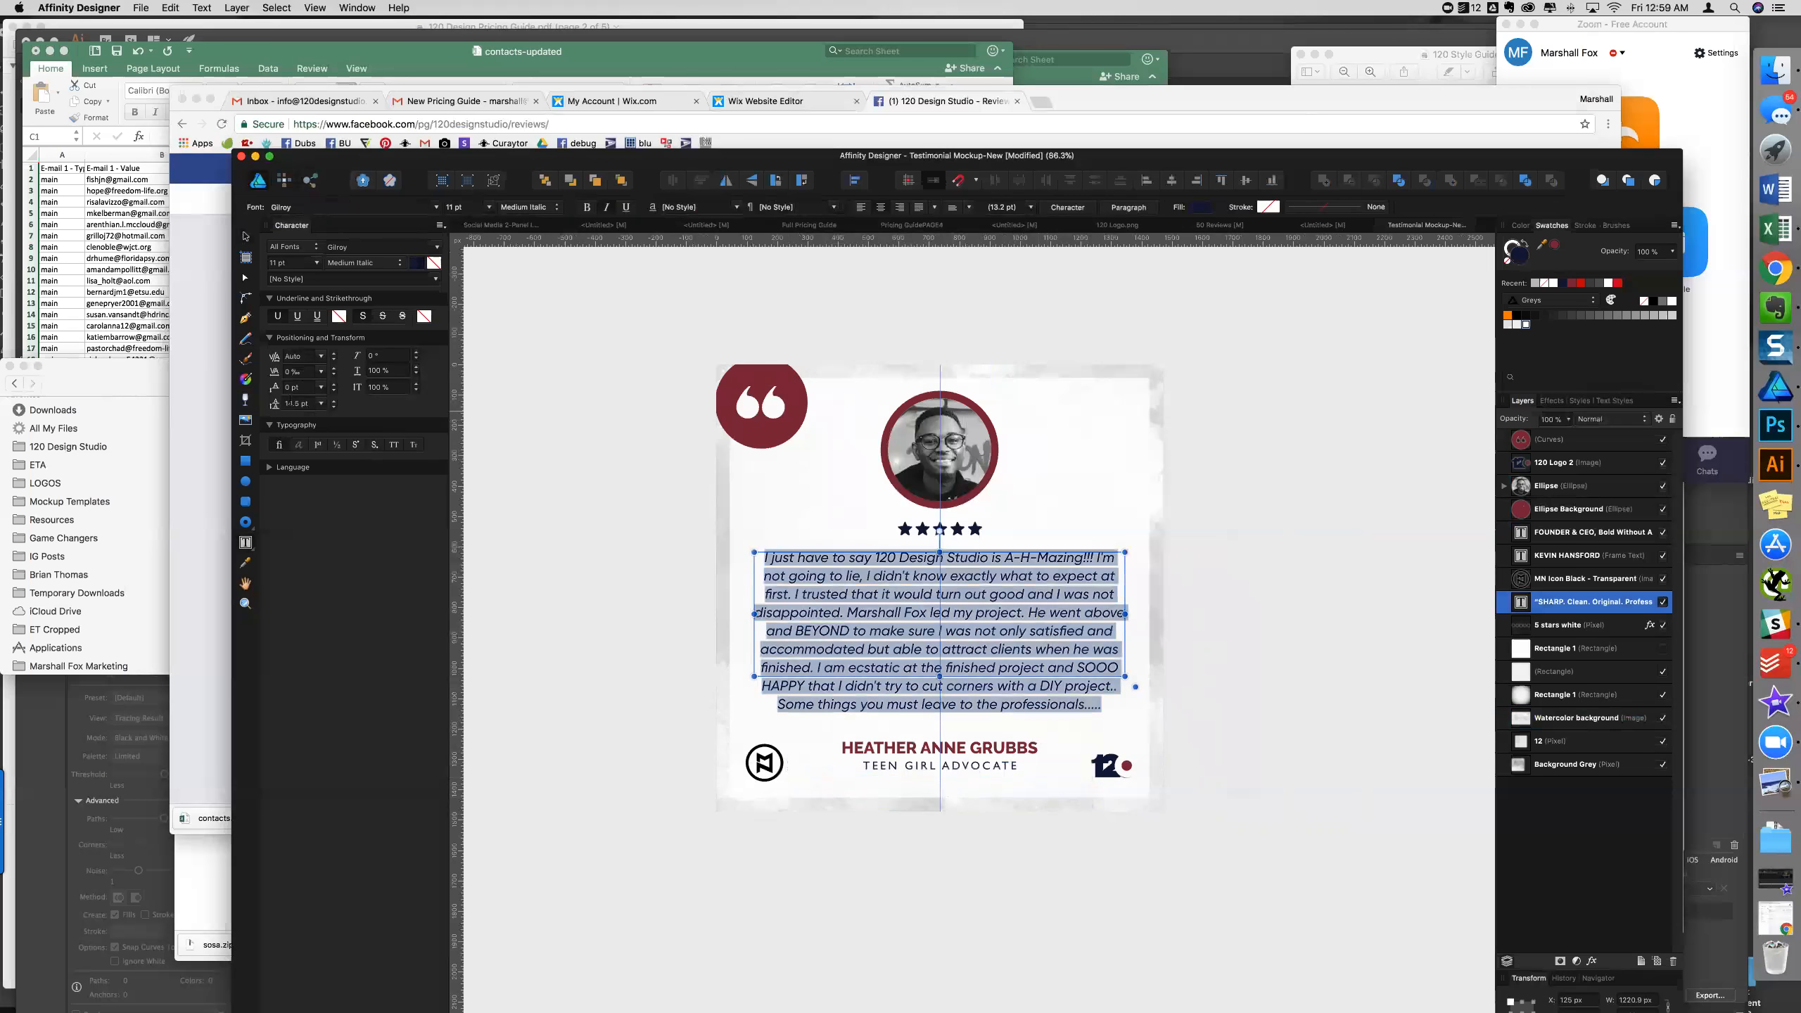
left_click(334, 401)
left_click(952, 633)
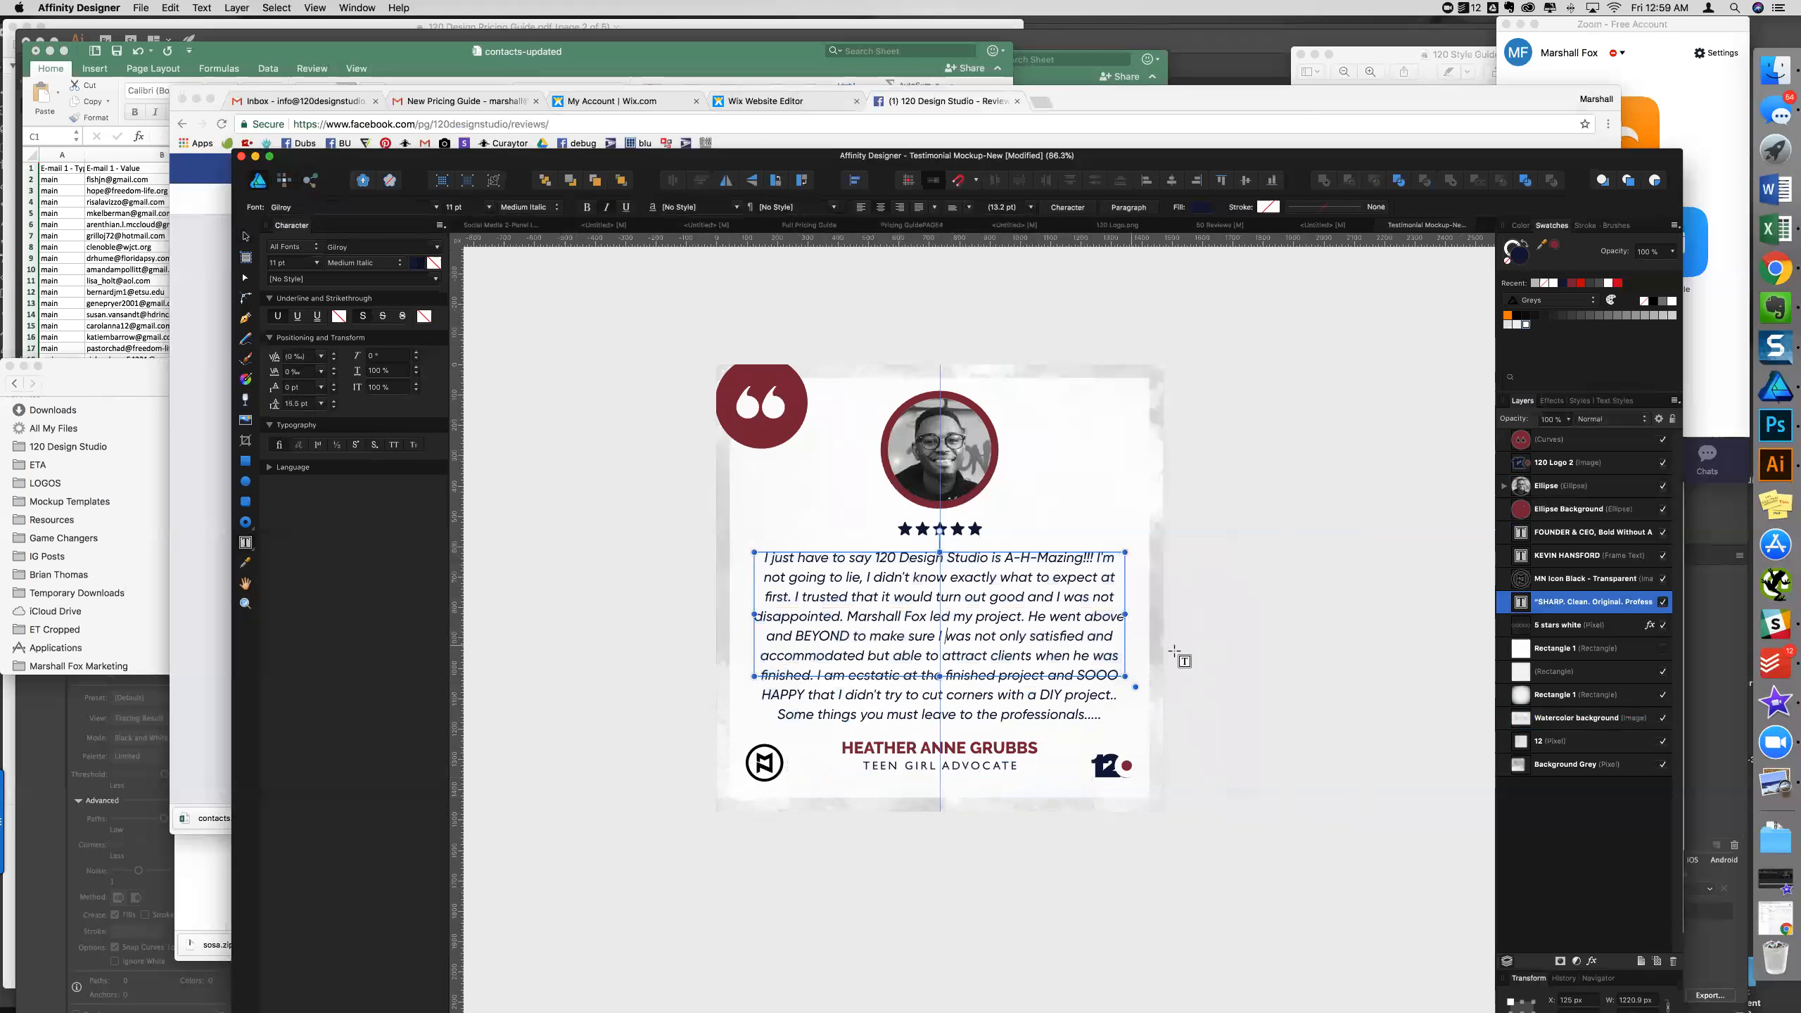
- Delete the MN logo from the bottom-left corner of the card
left_click(245, 237)
left_click(537, 335)
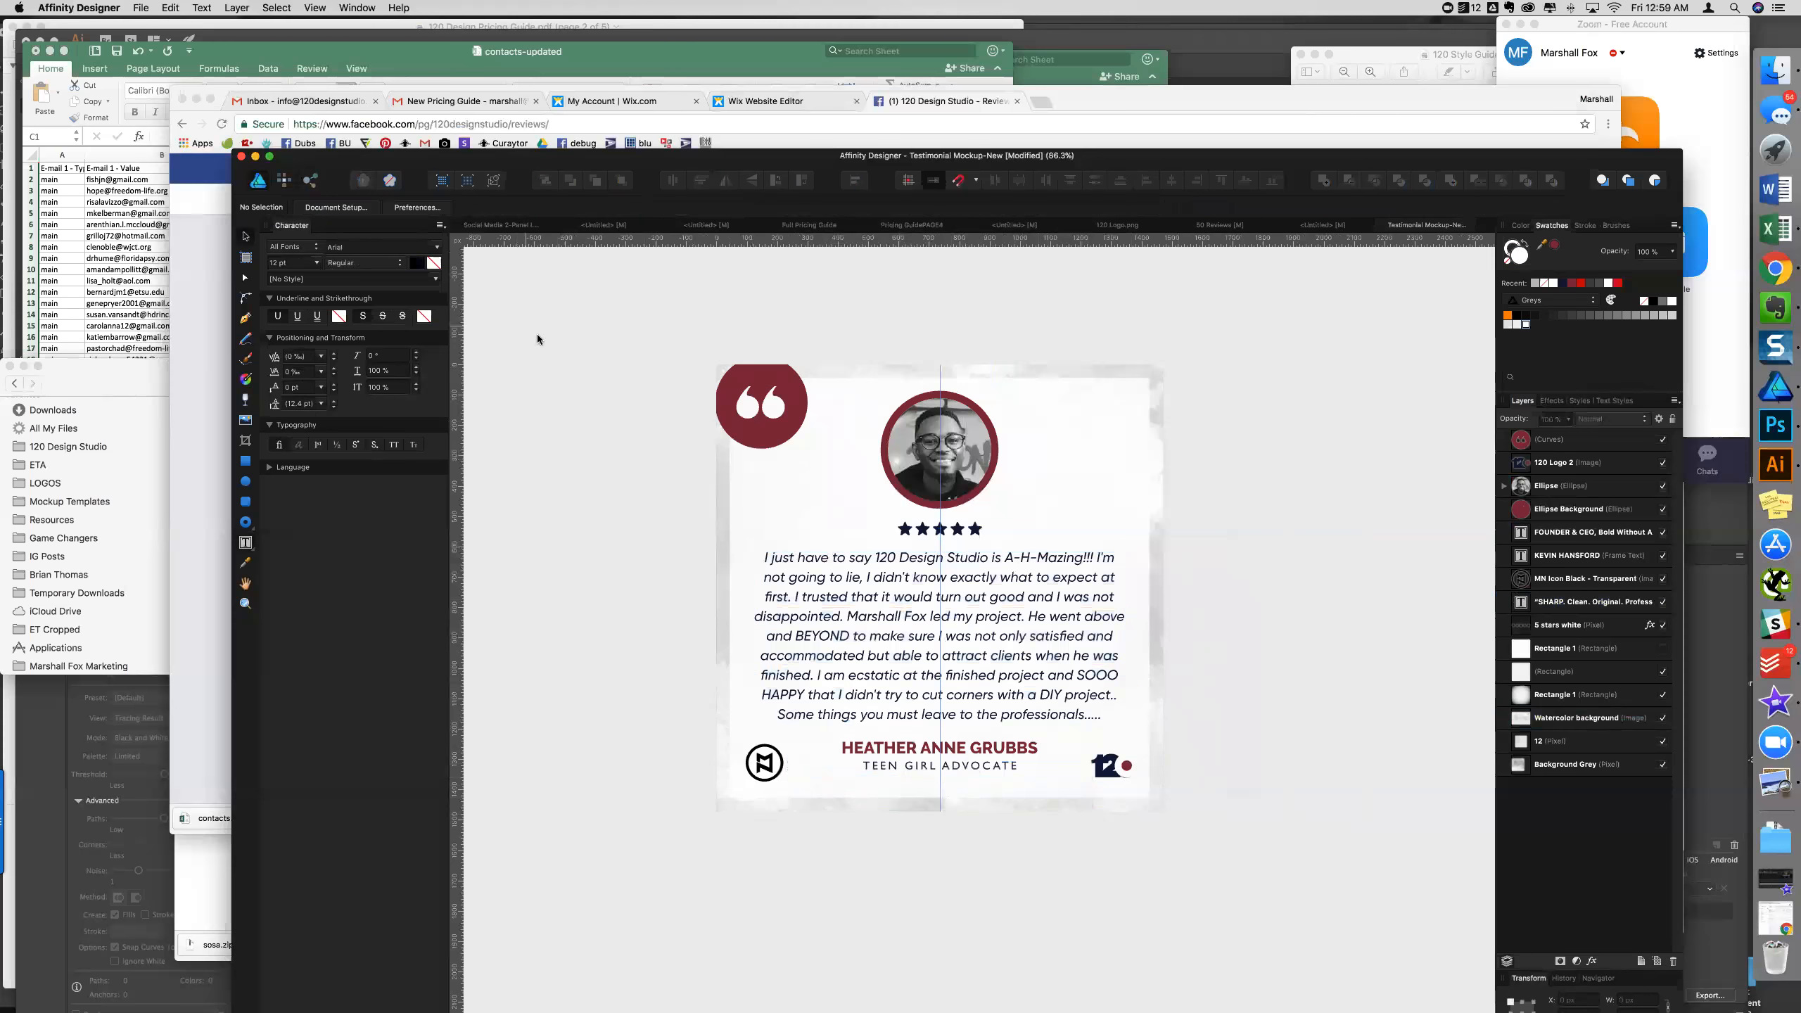
left_click(757, 776)
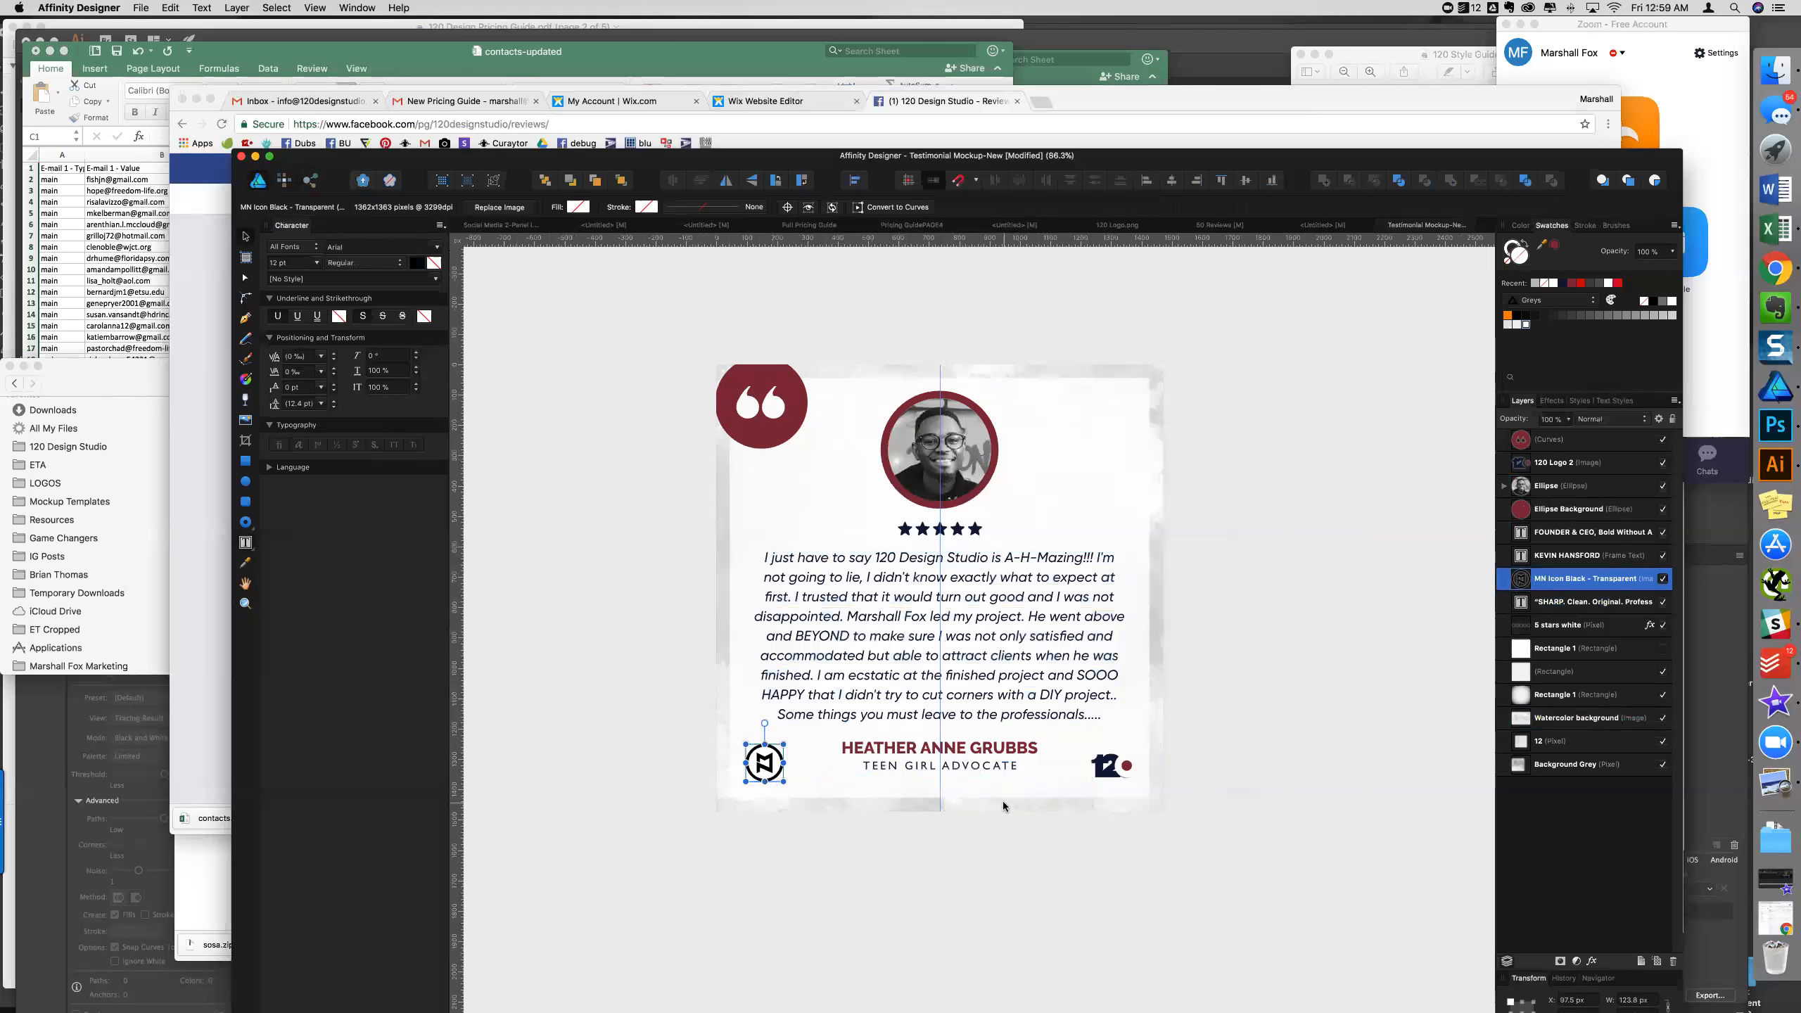
key("Delete")
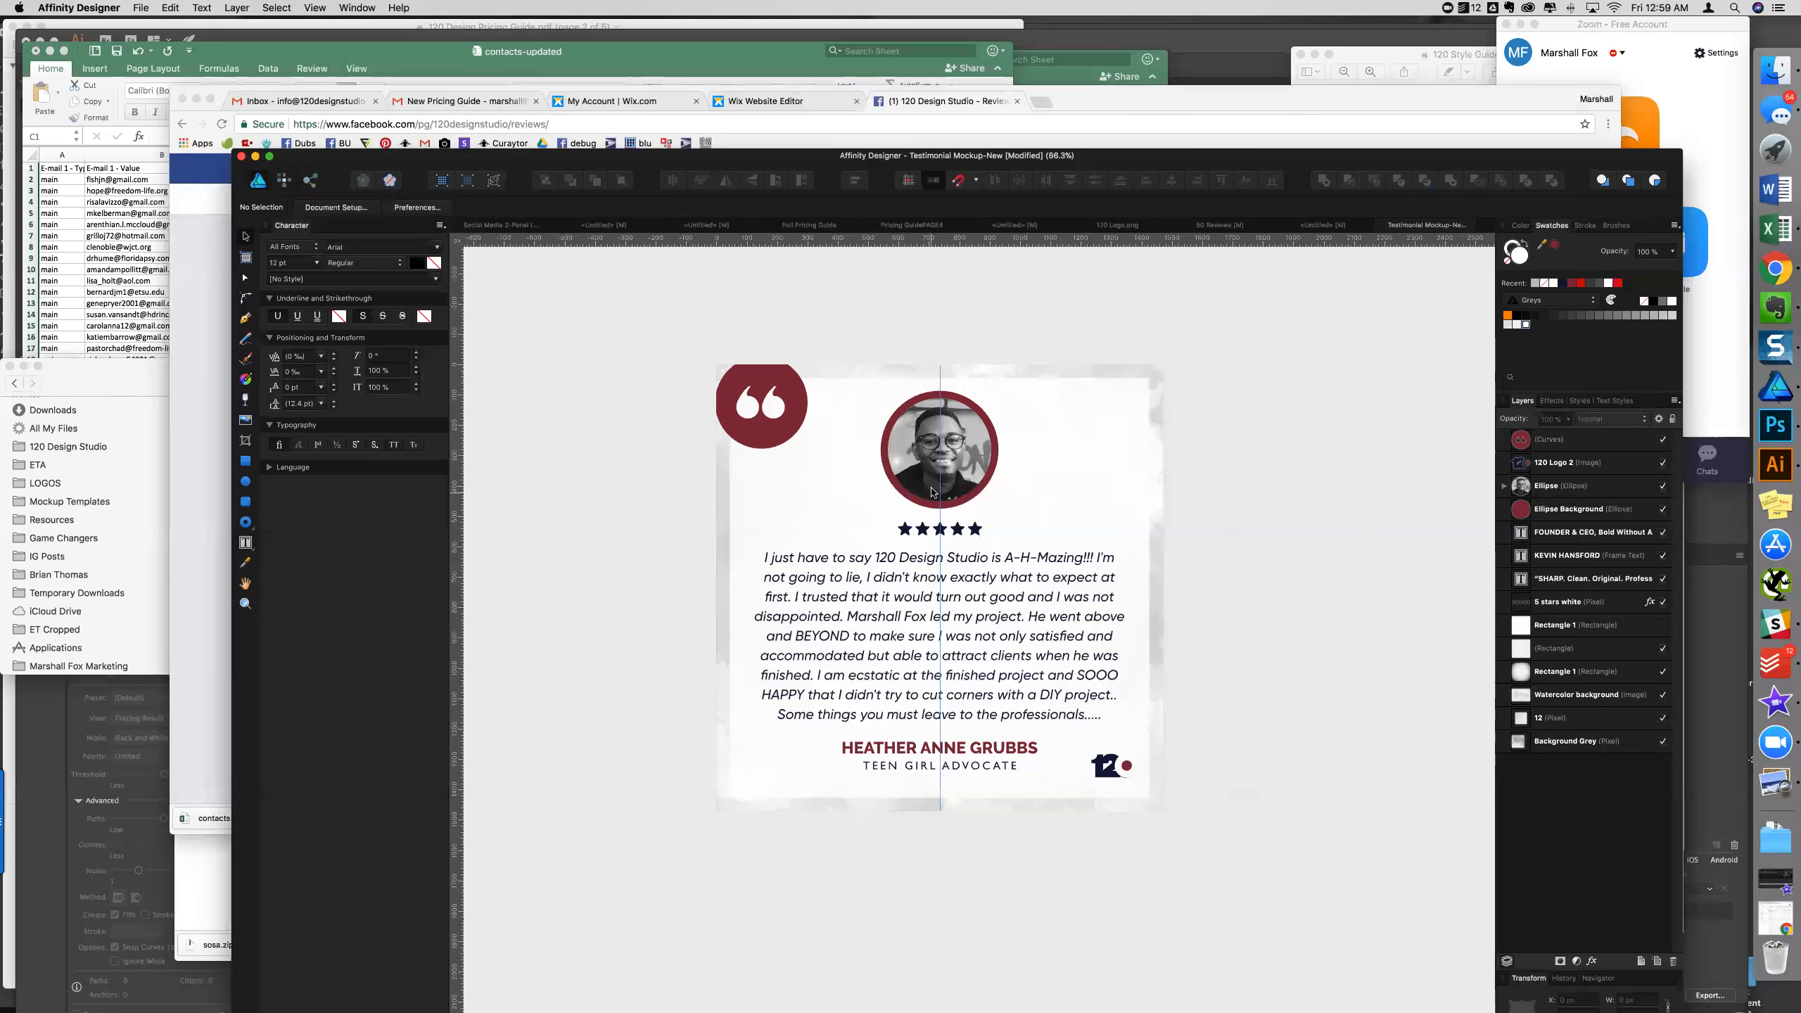
- Expand the Ellipse group and IMG layer to reveal the photo's Black & White adjustment
left_click(1504, 486)
left_click(1558, 516)
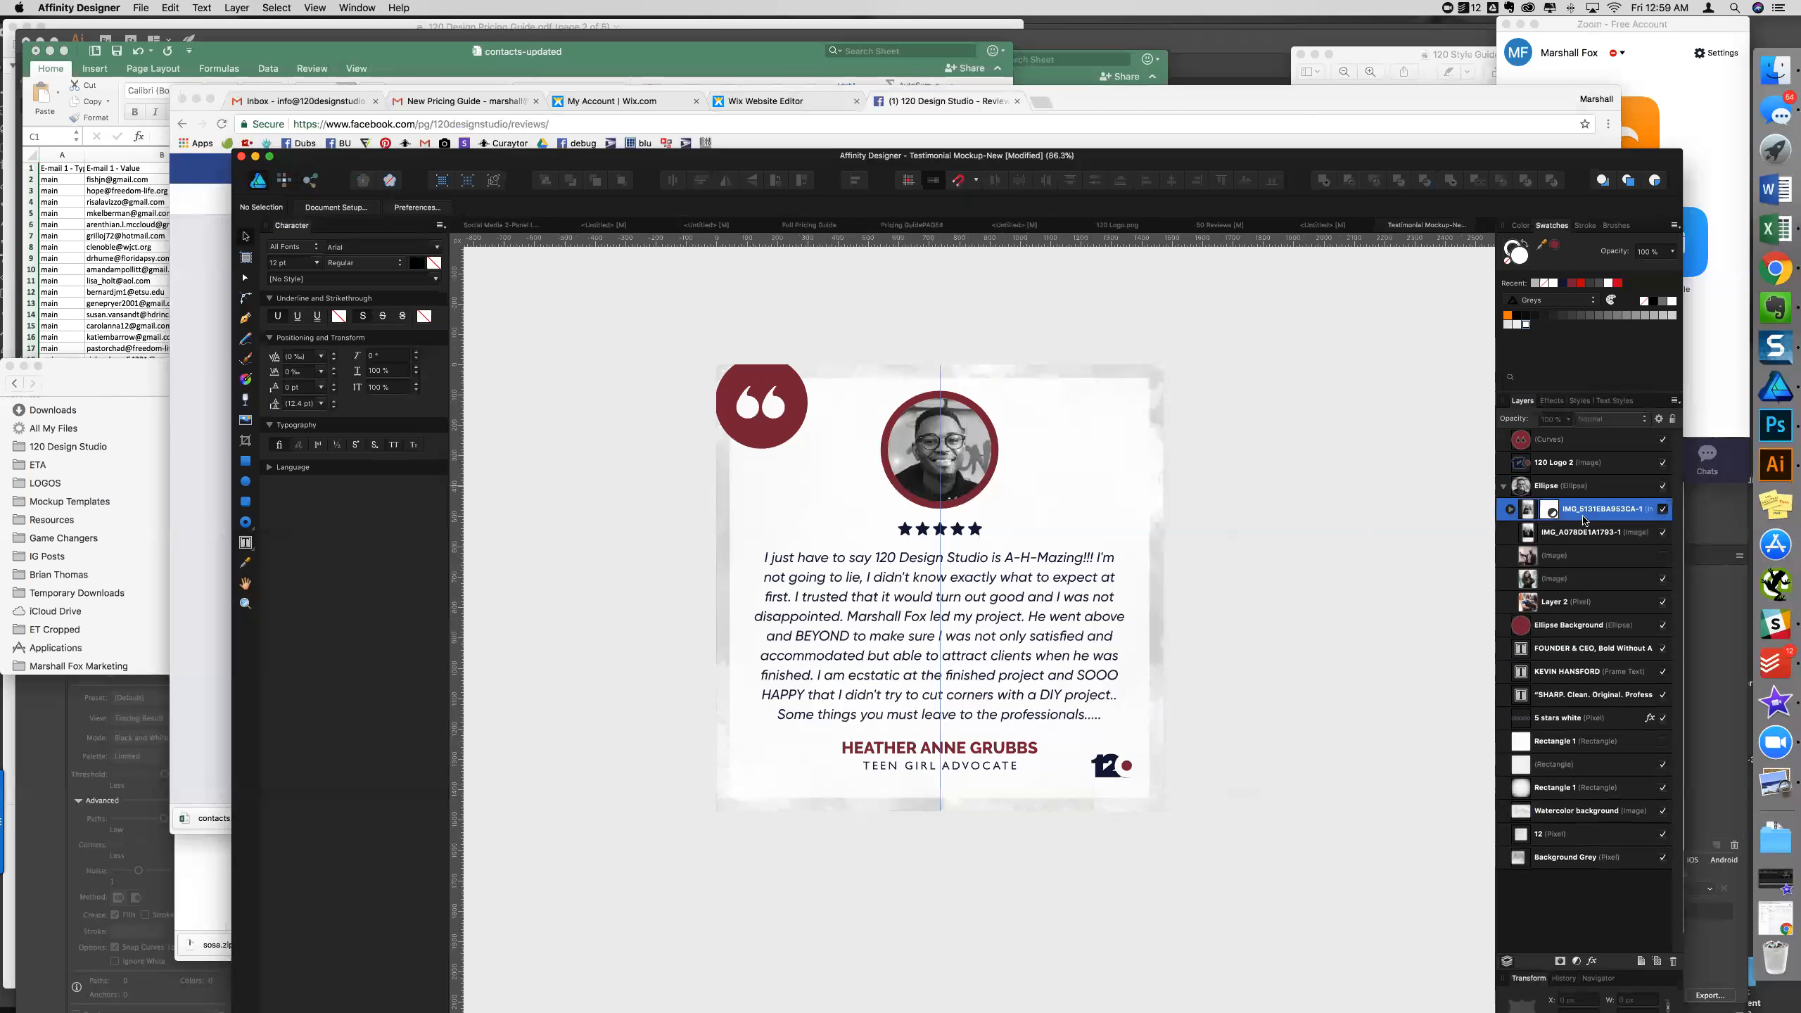
left_click(1511, 509)
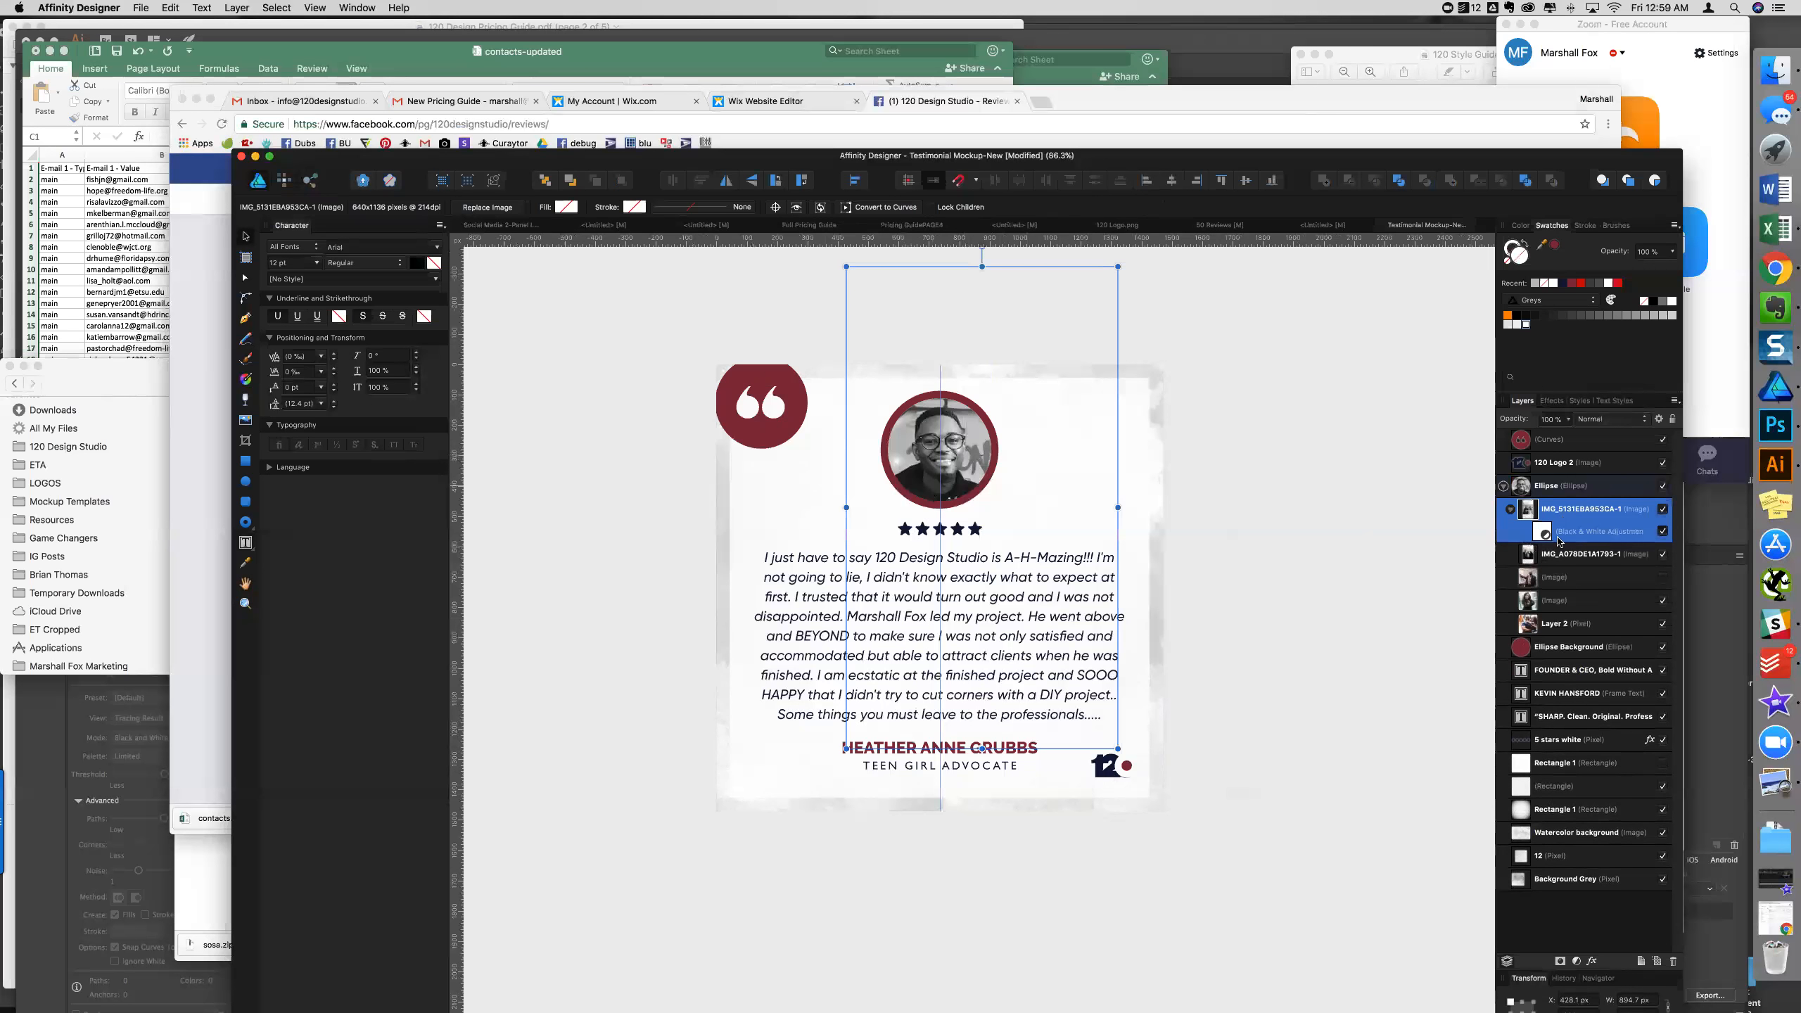
right_click(1551, 541)
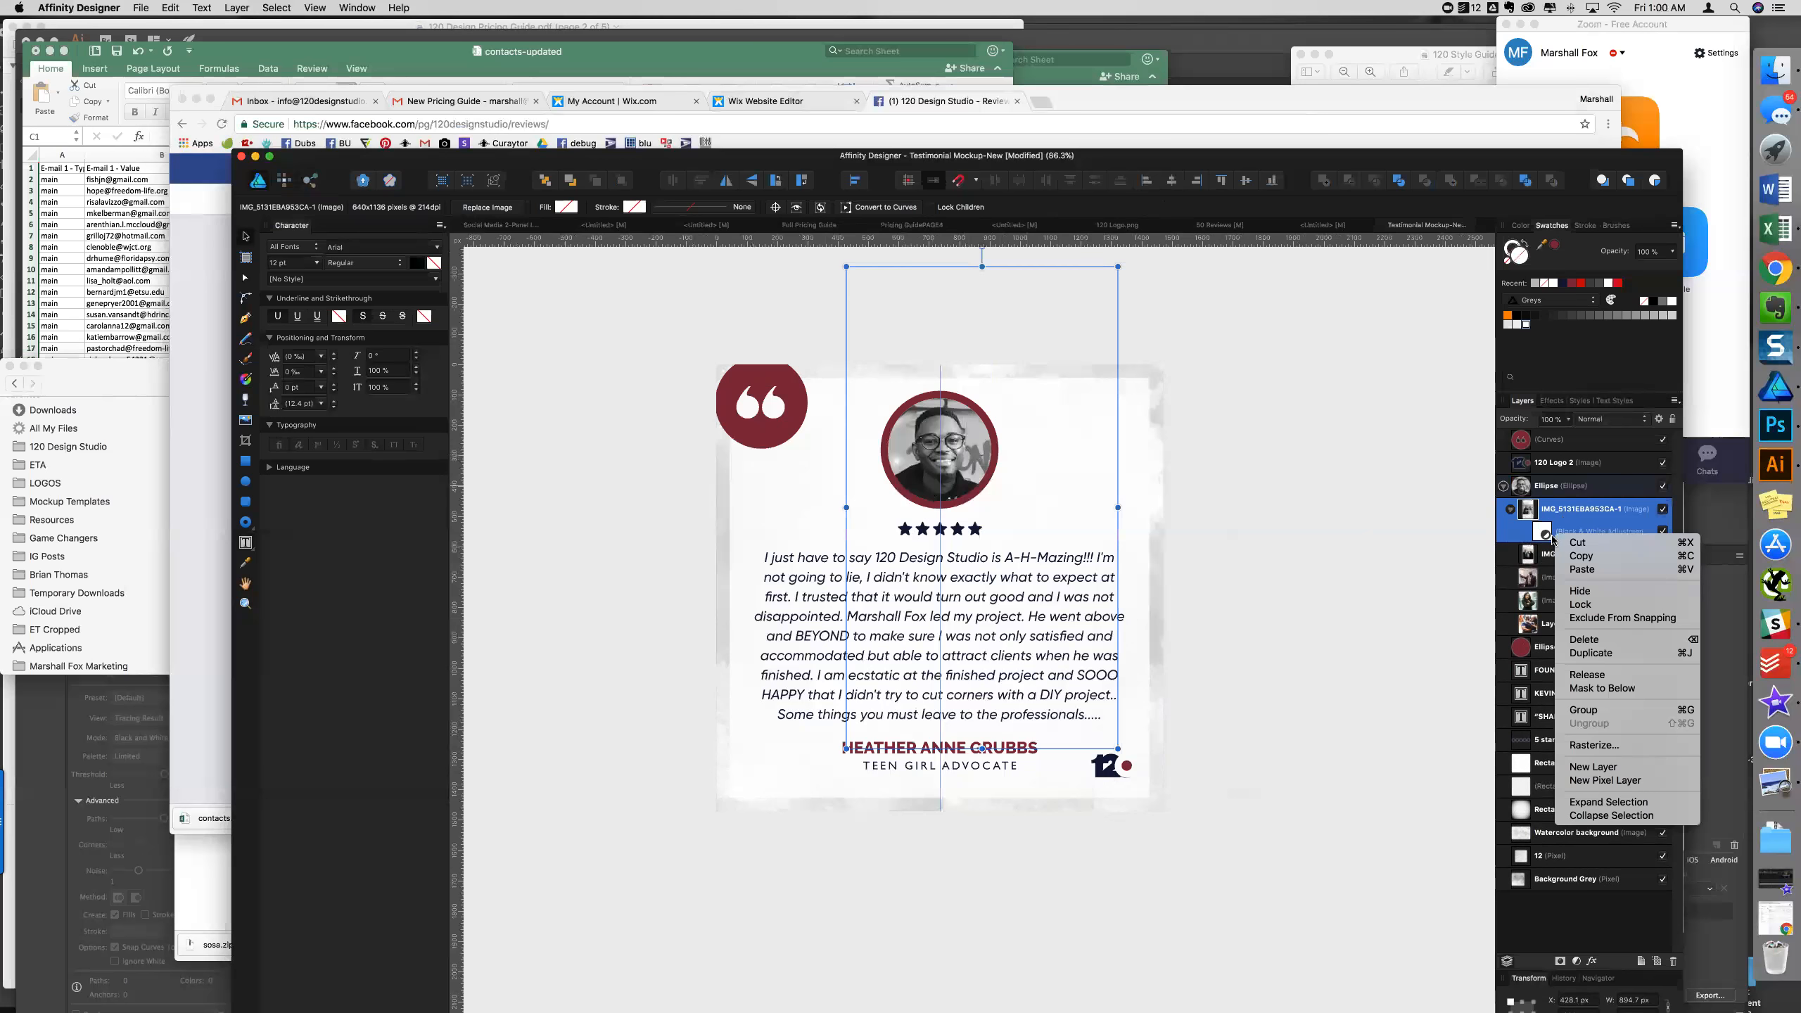
key("Escape")
left_click(1775, 268)
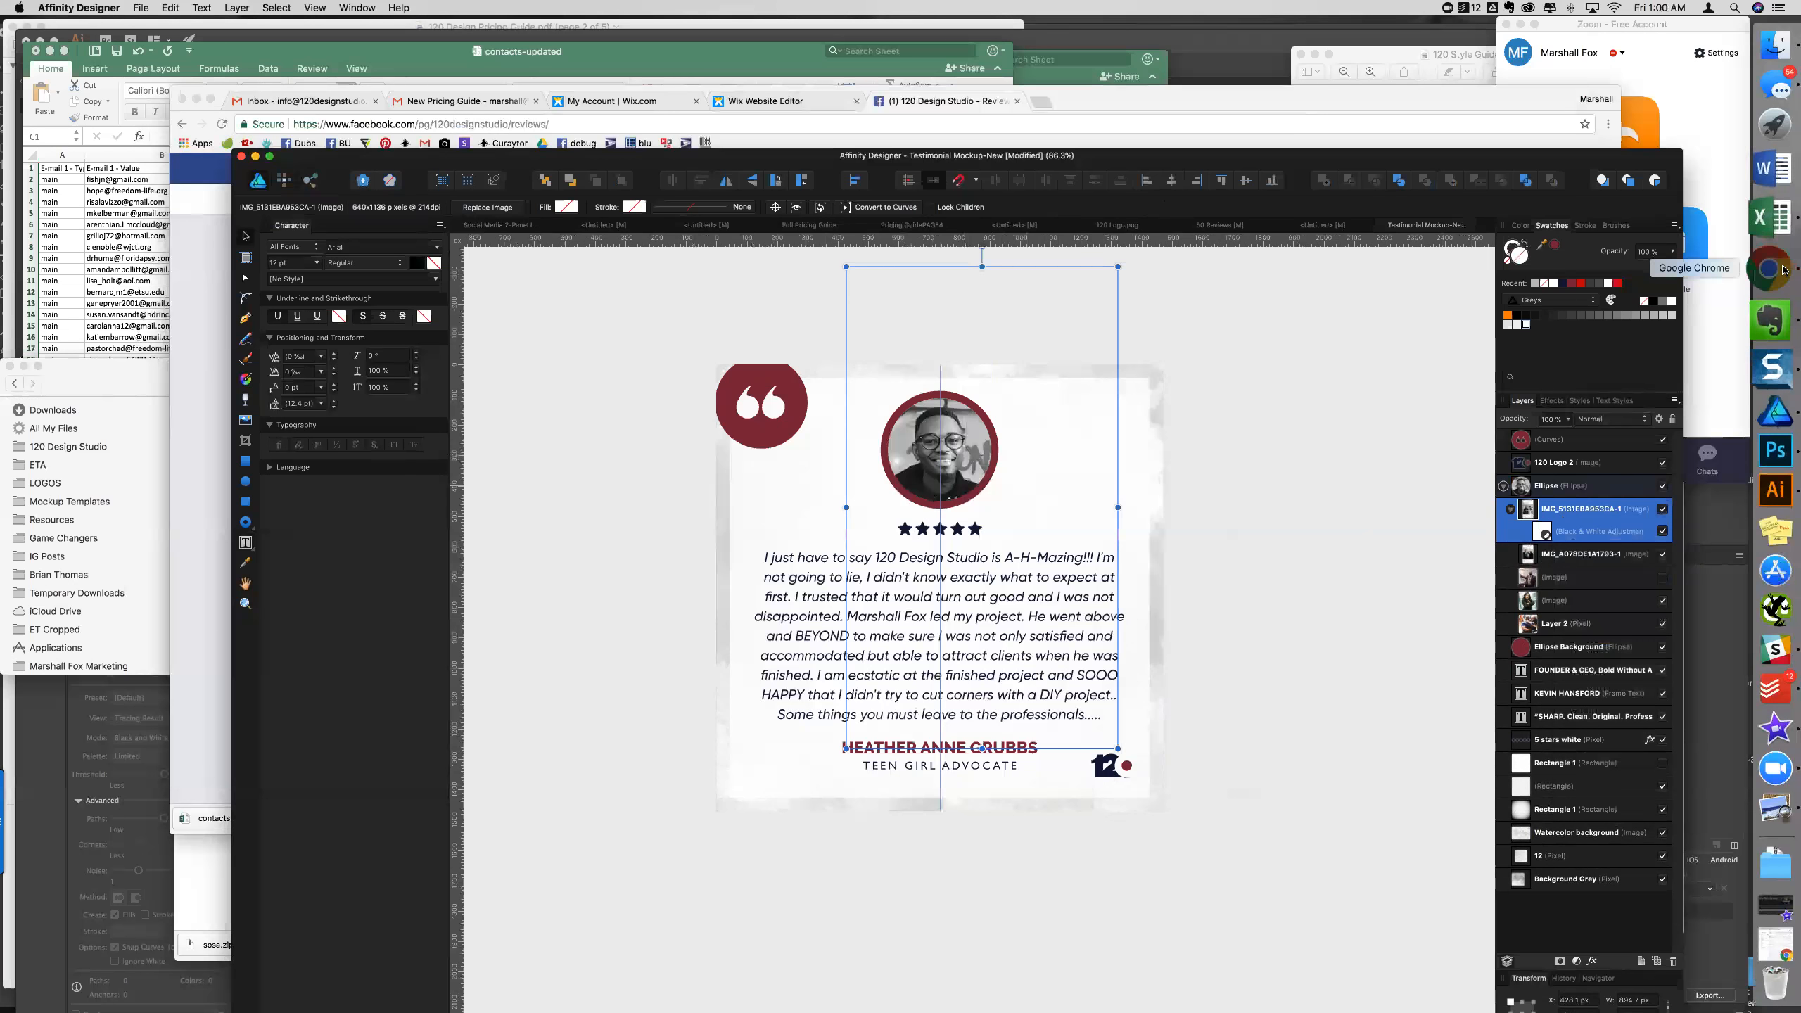
- Open the reviewer's Facebook profile picture full-size and move Chrome down to uncover the design
left_click(949, 461)
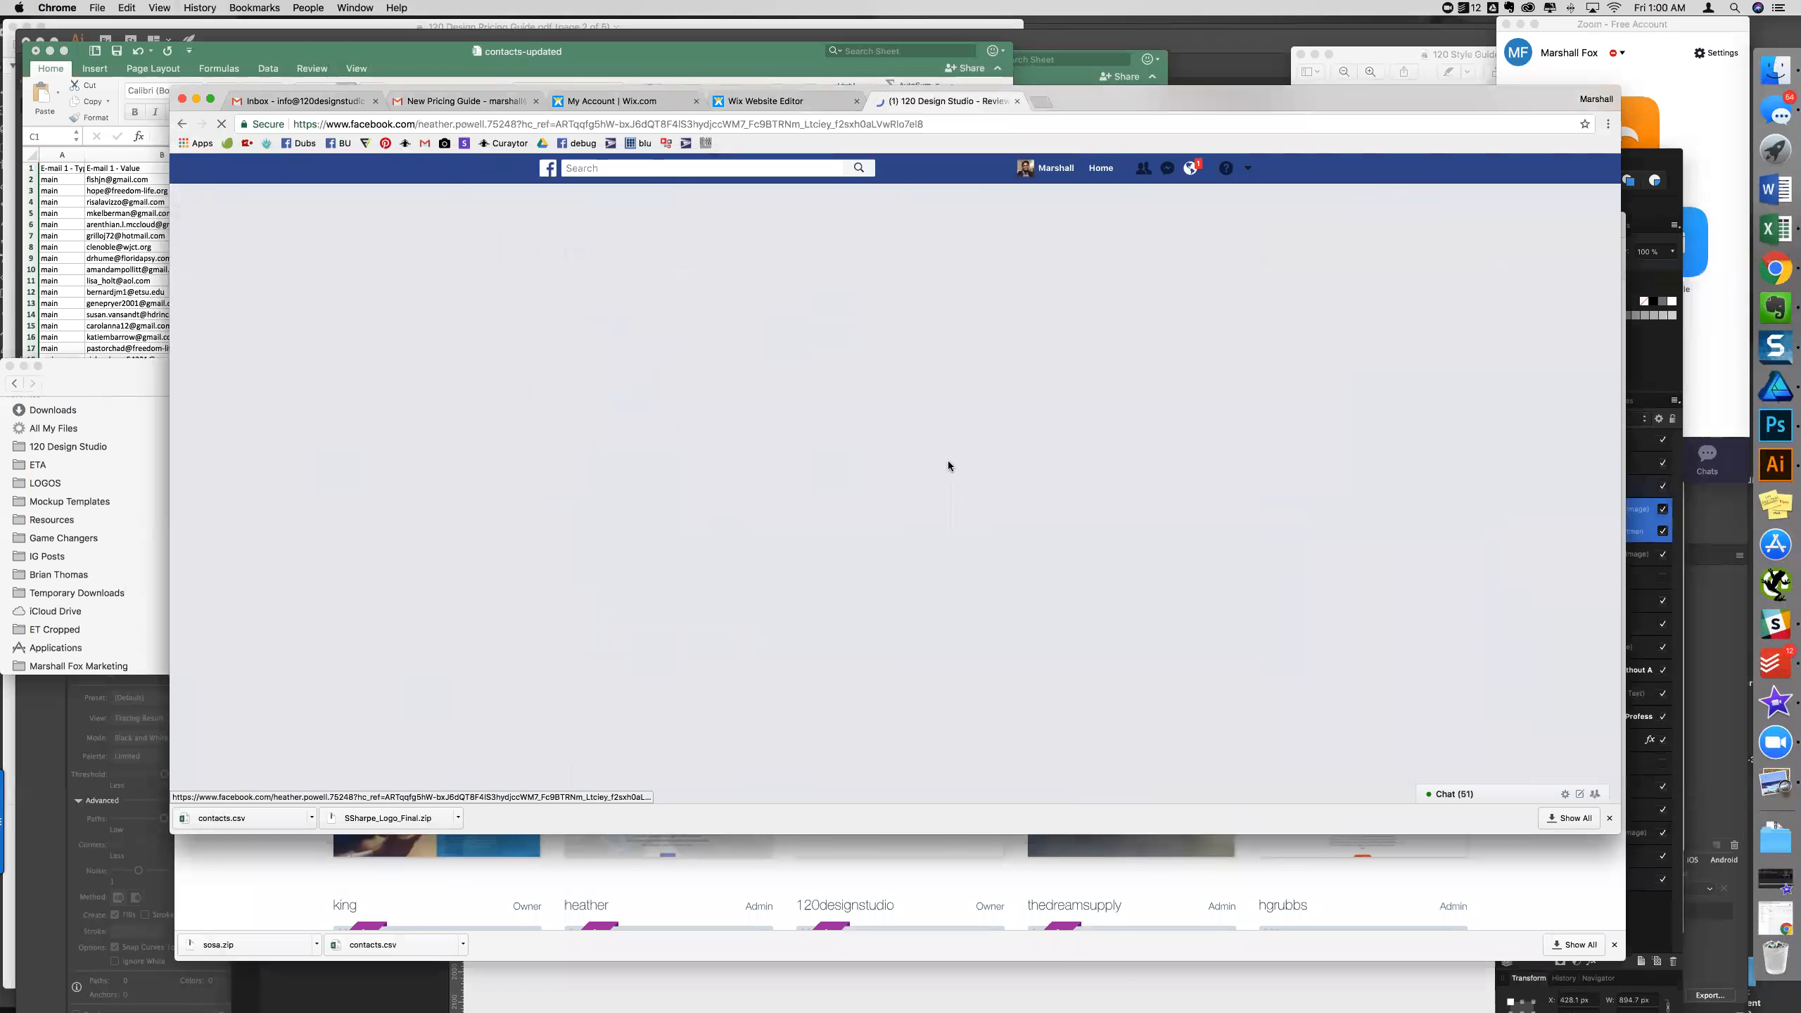
left_click(653, 373)
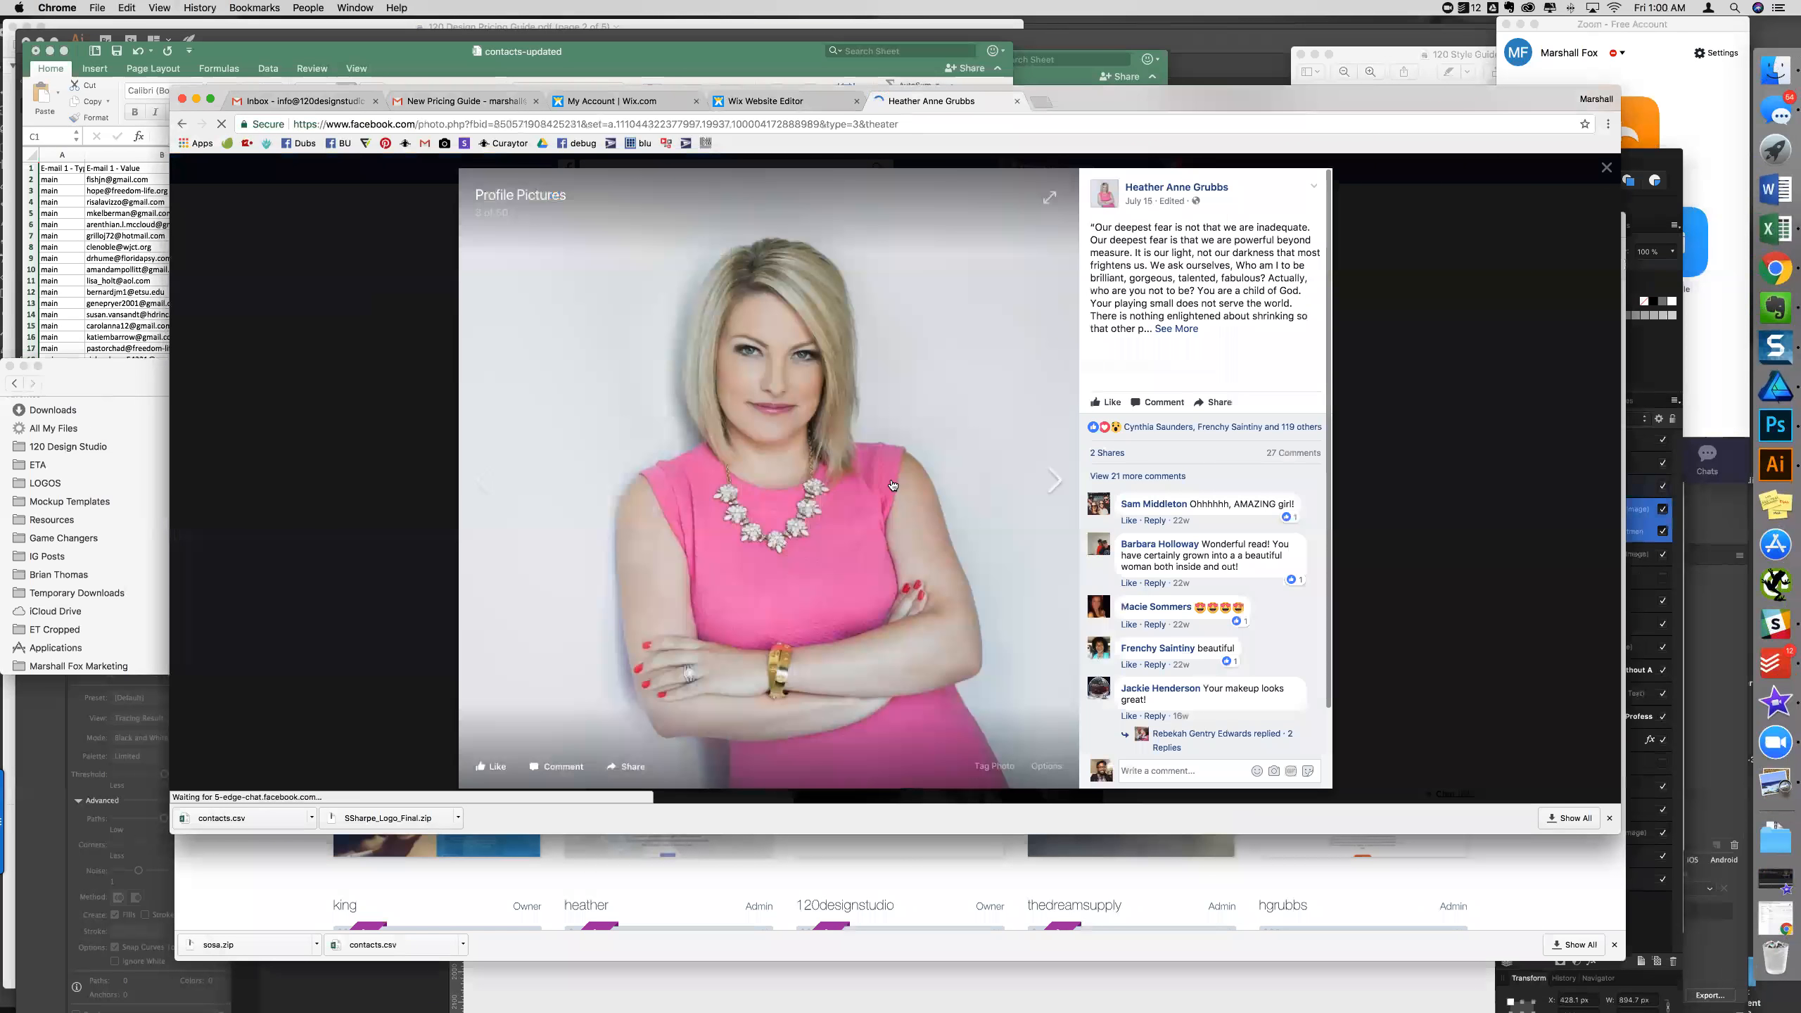
left_click_drag(1085, 97, 999, 382)
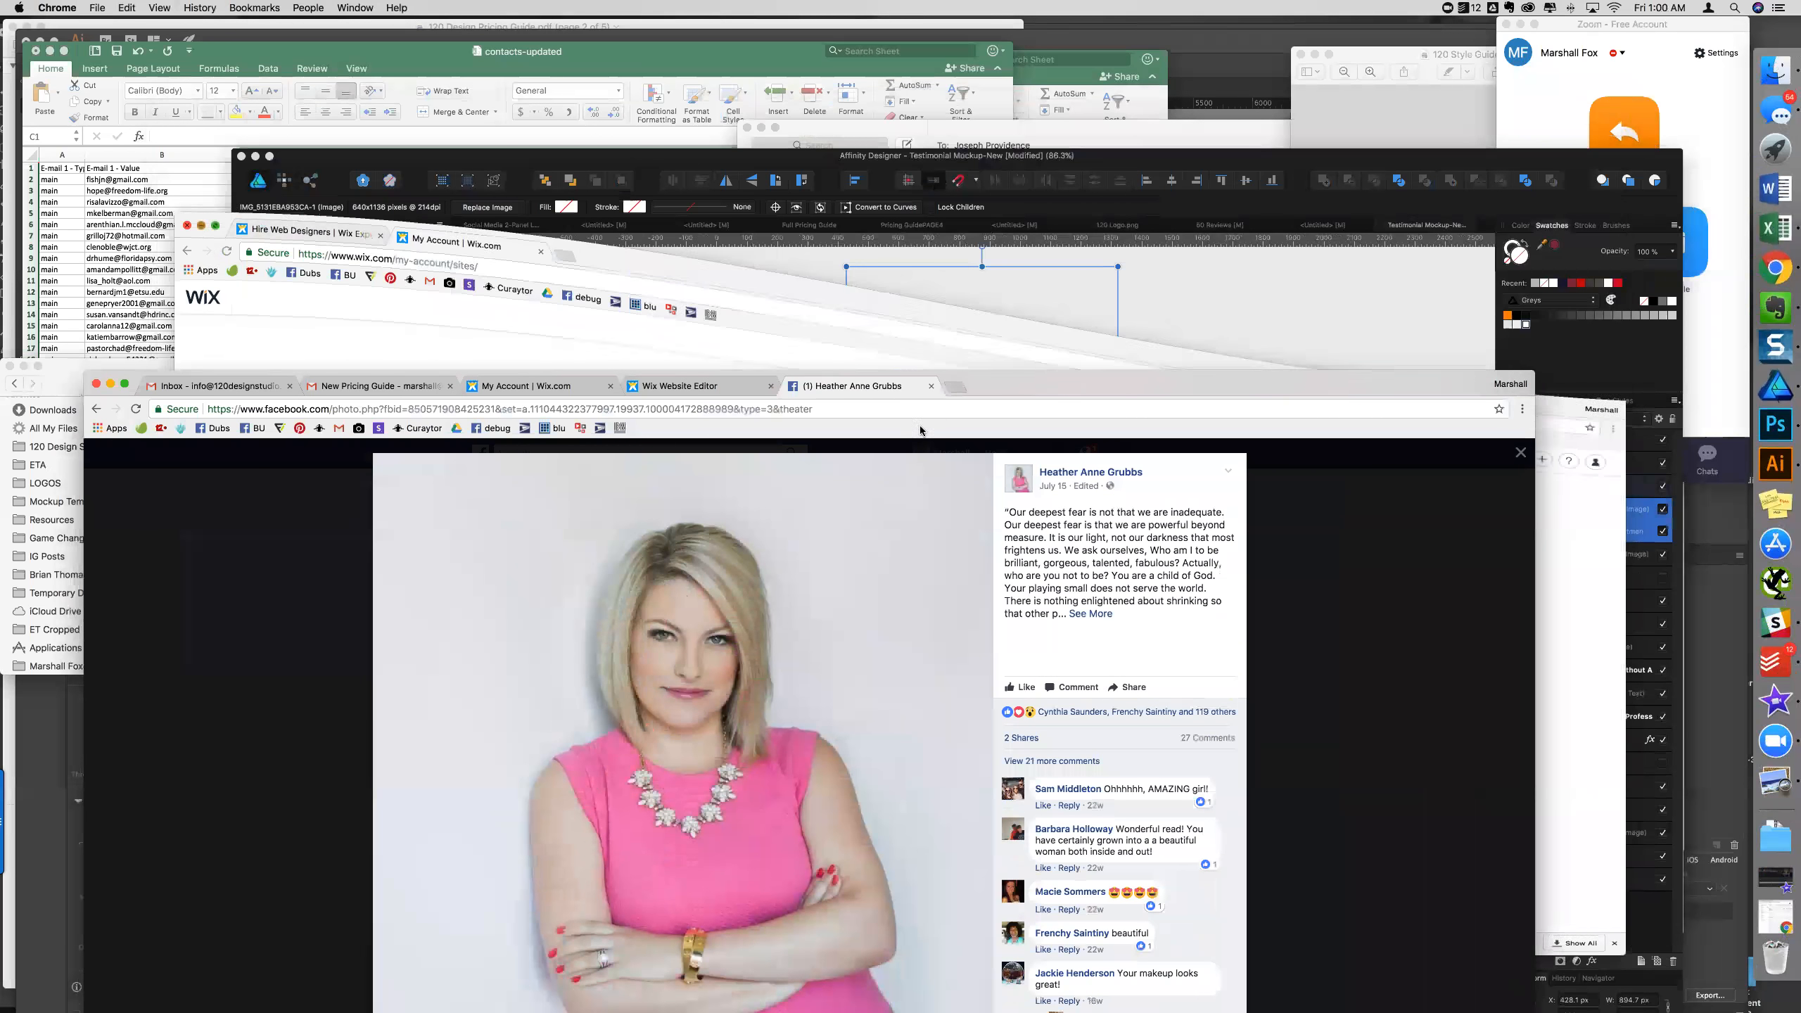
left_click_drag(979, 390, 1029, 527)
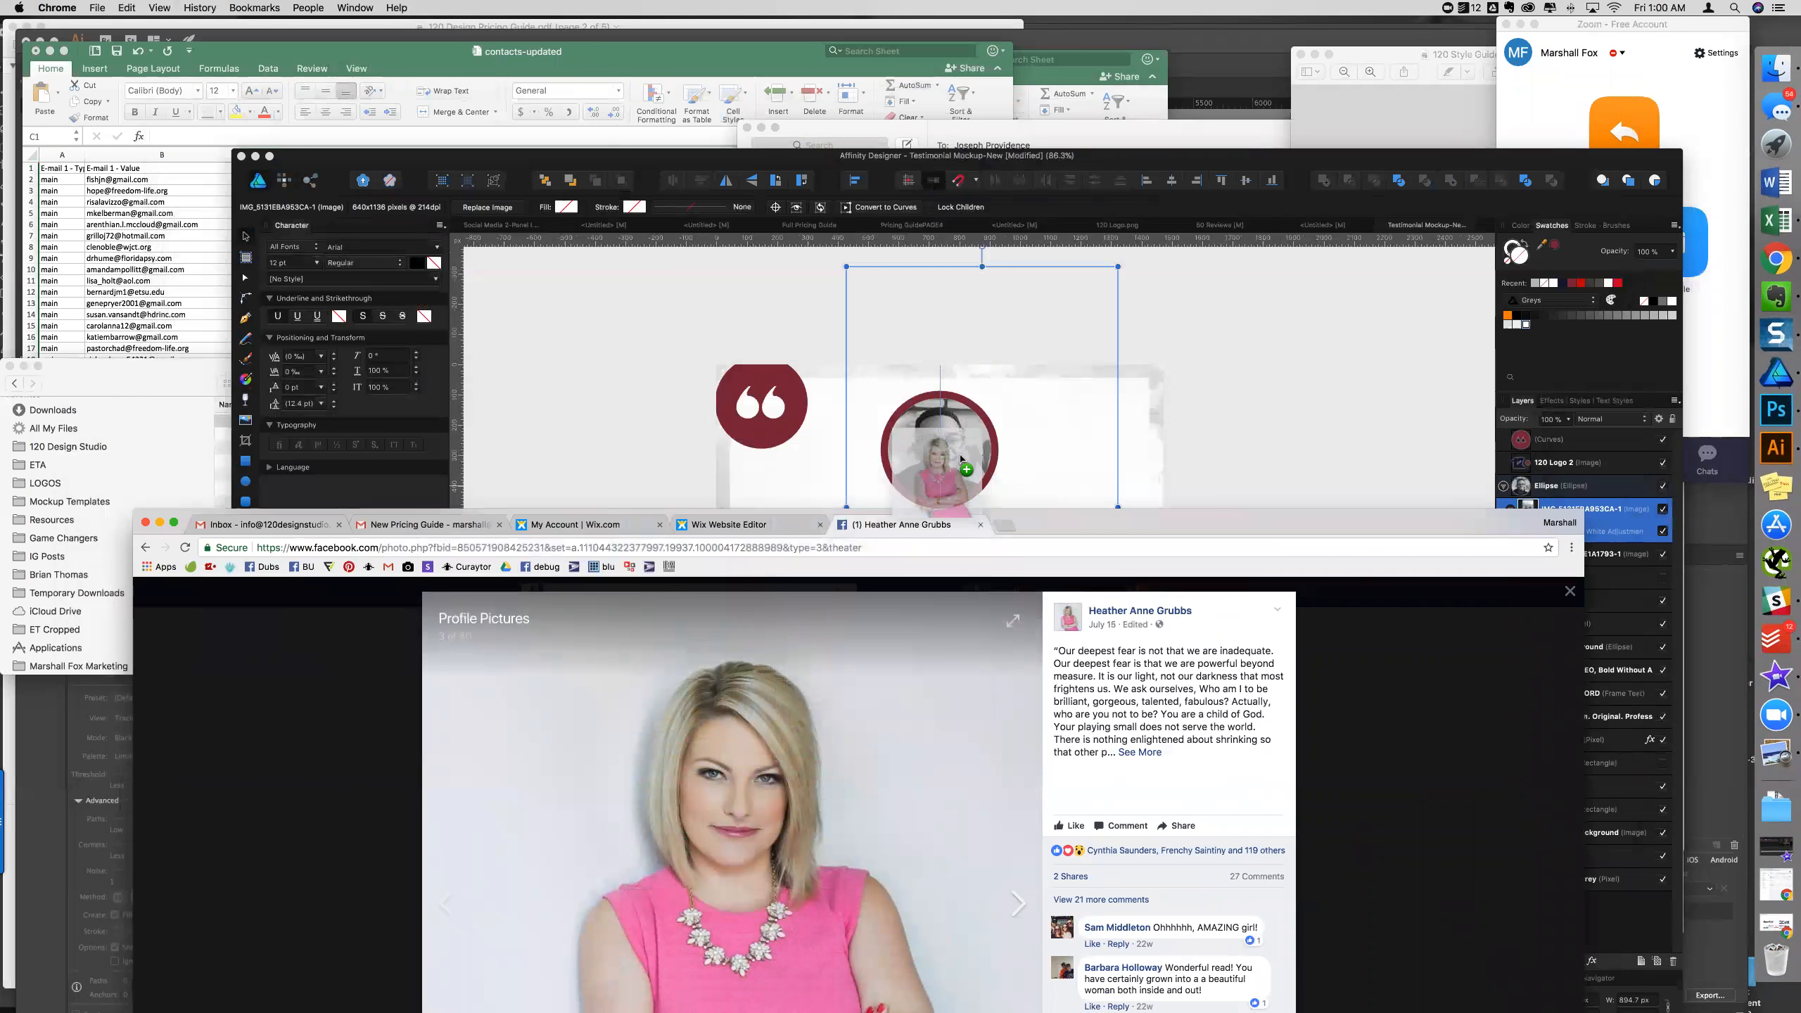
- Drag the reviewer's profile photo into the portrait circle and position her face to fill it
left_click_drag(1076, 471, 1005, 469)
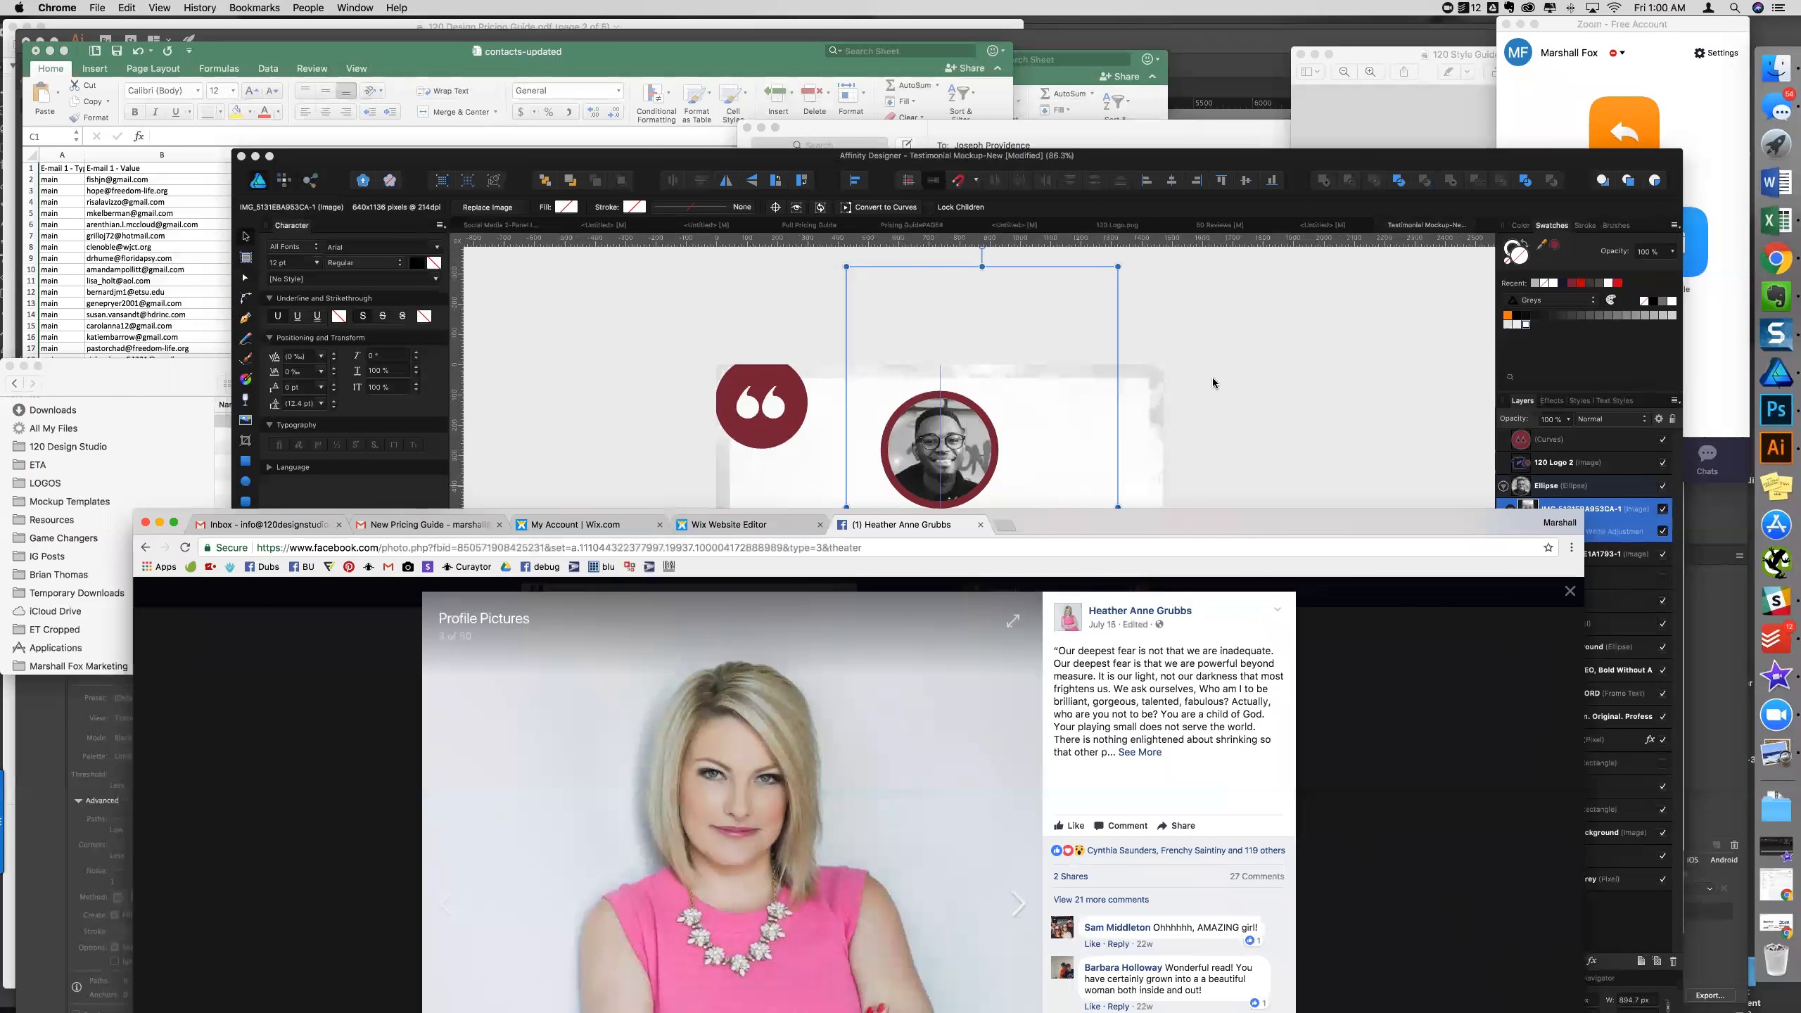
left_click(1257, 389)
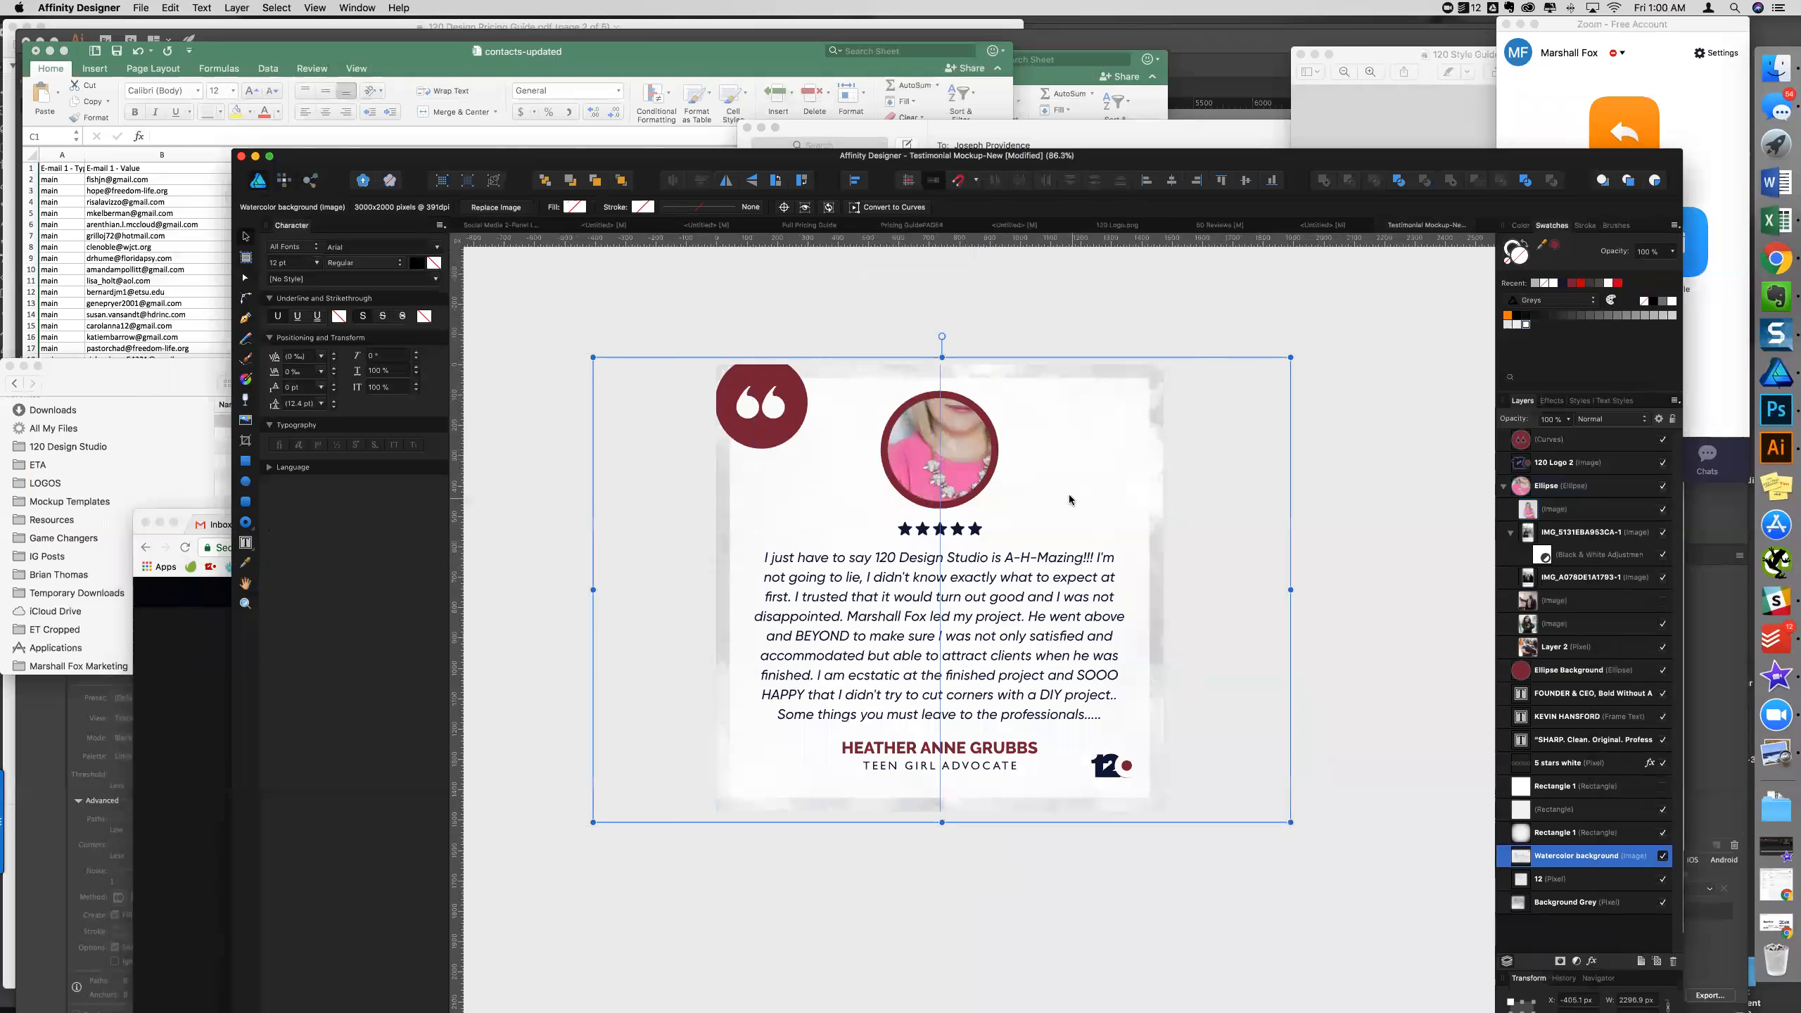
left_click_drag(1127, 659, 1042, 626)
left_click_drag(989, 516, 987, 485)
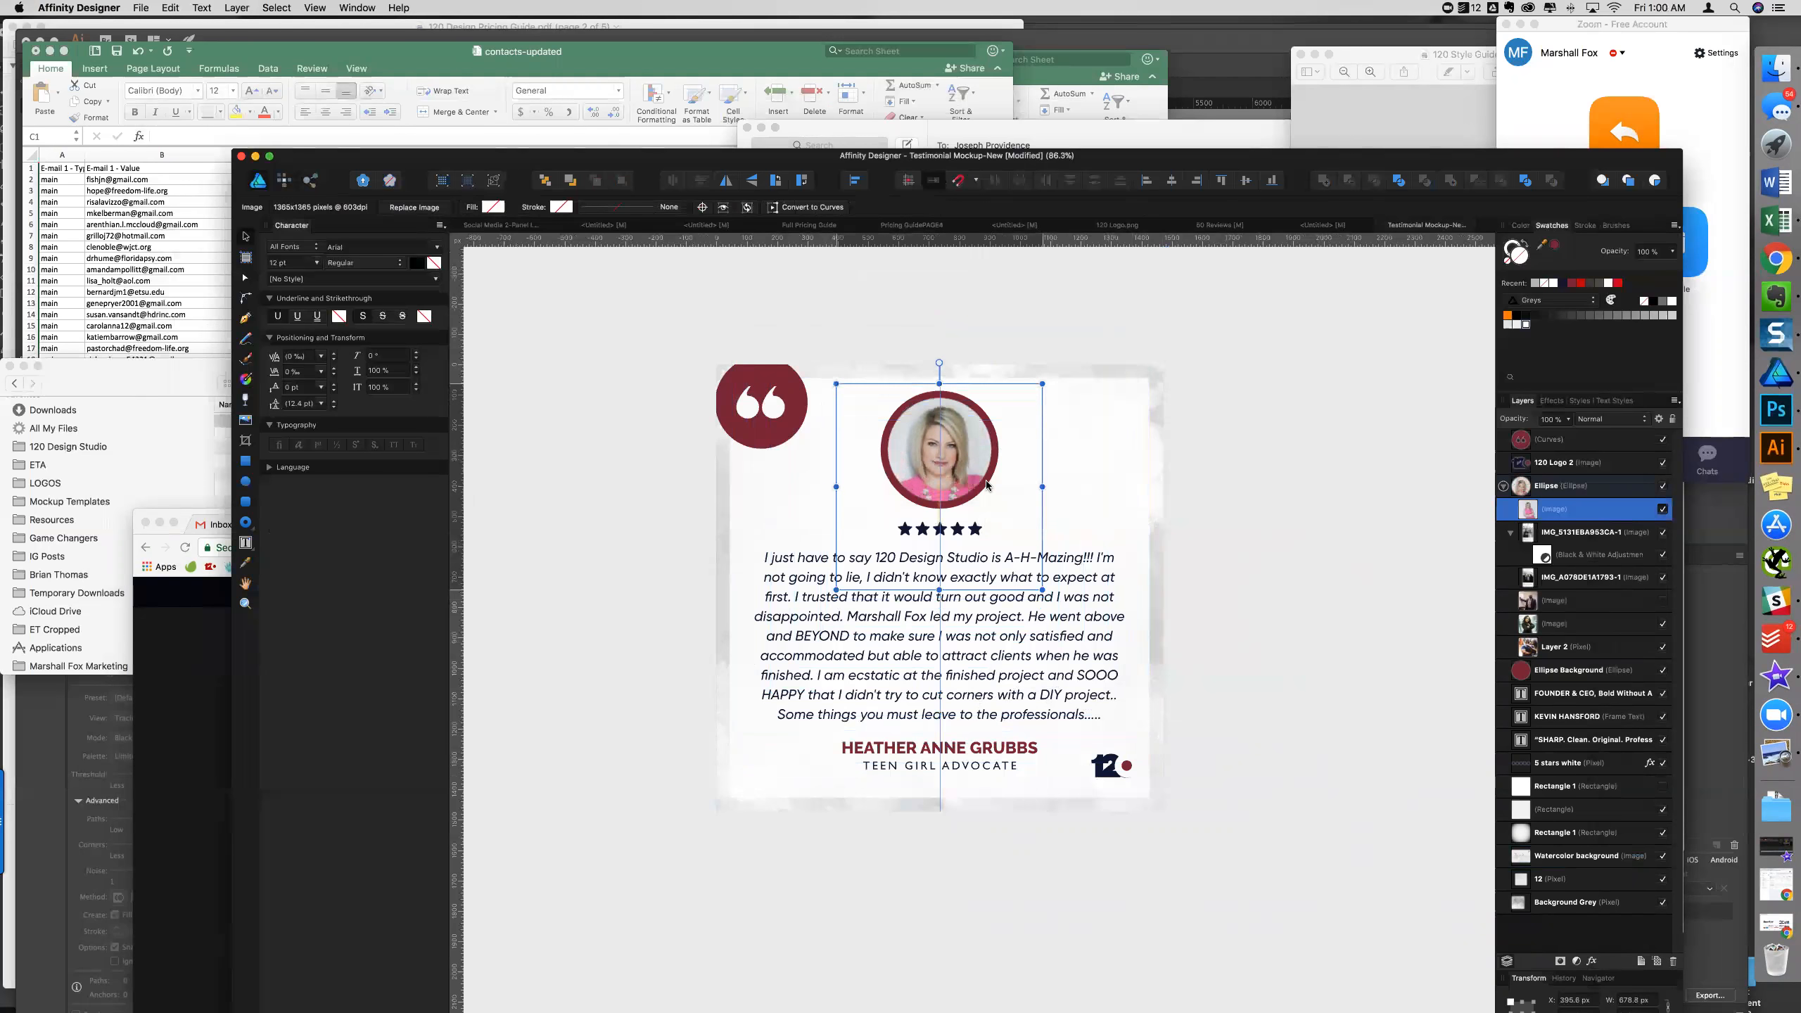
scroll(986, 484, "up", 6)
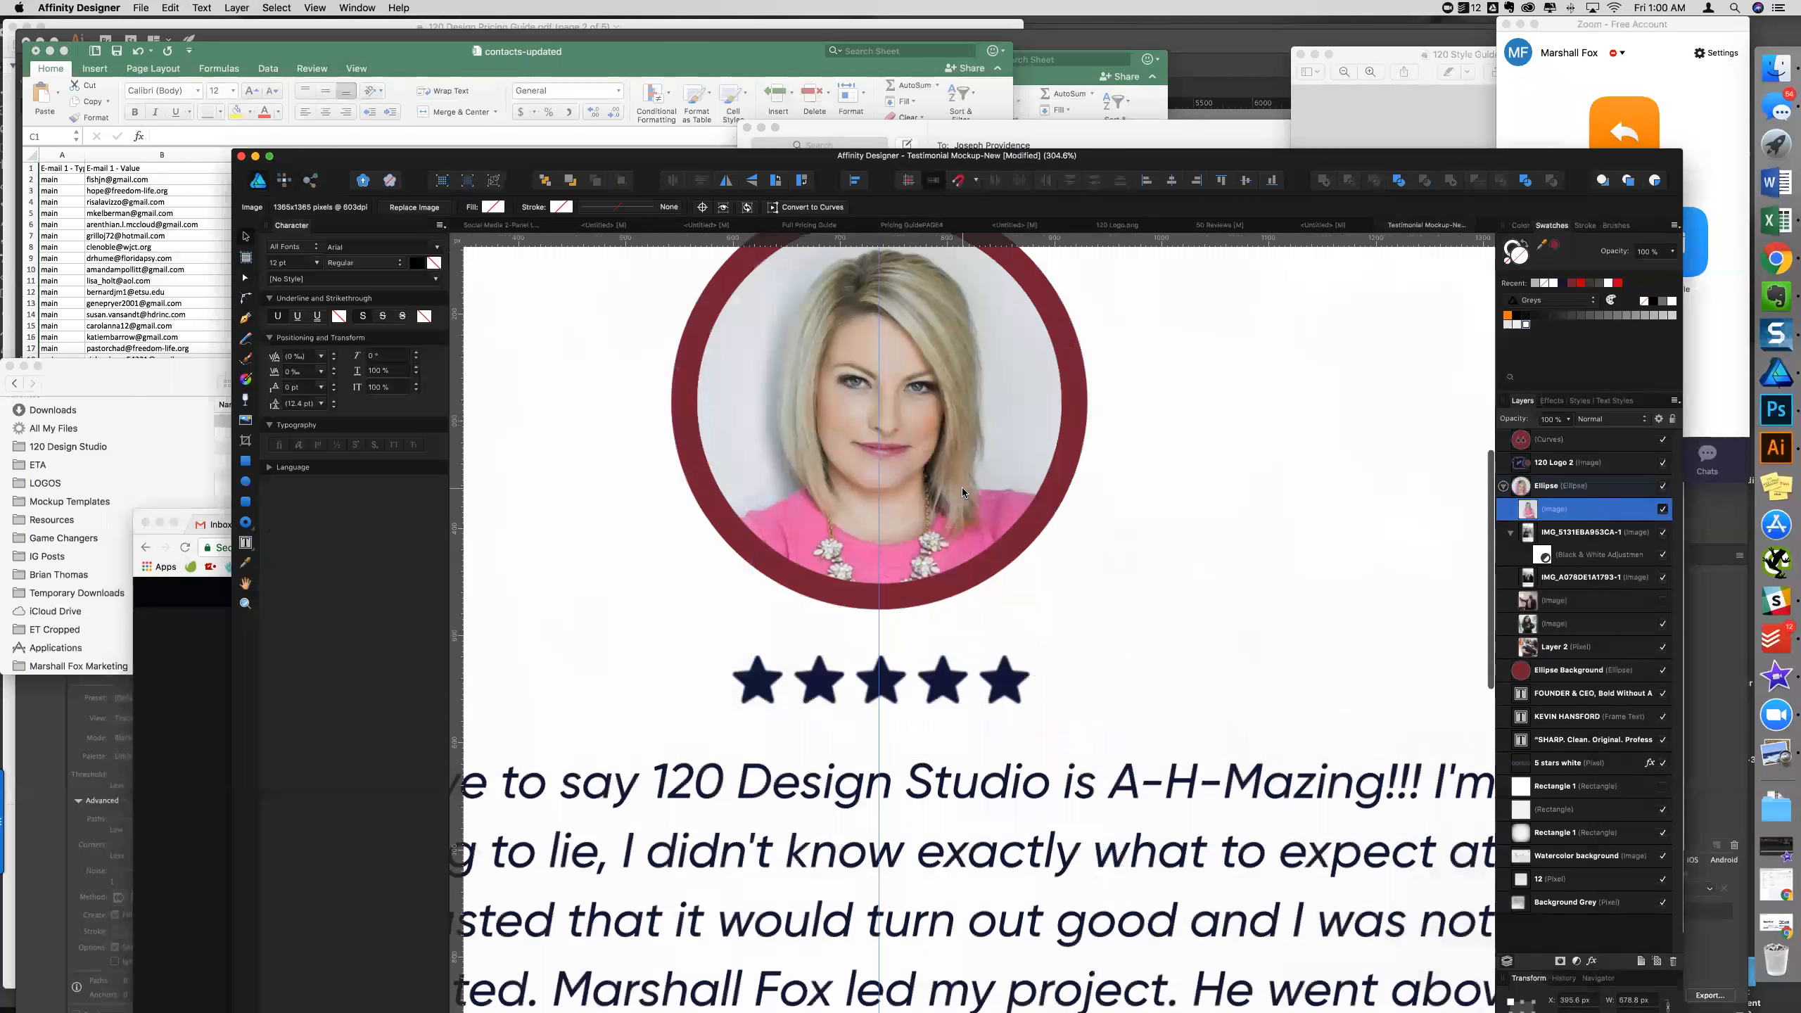
scroll(962, 487, "down", 6)
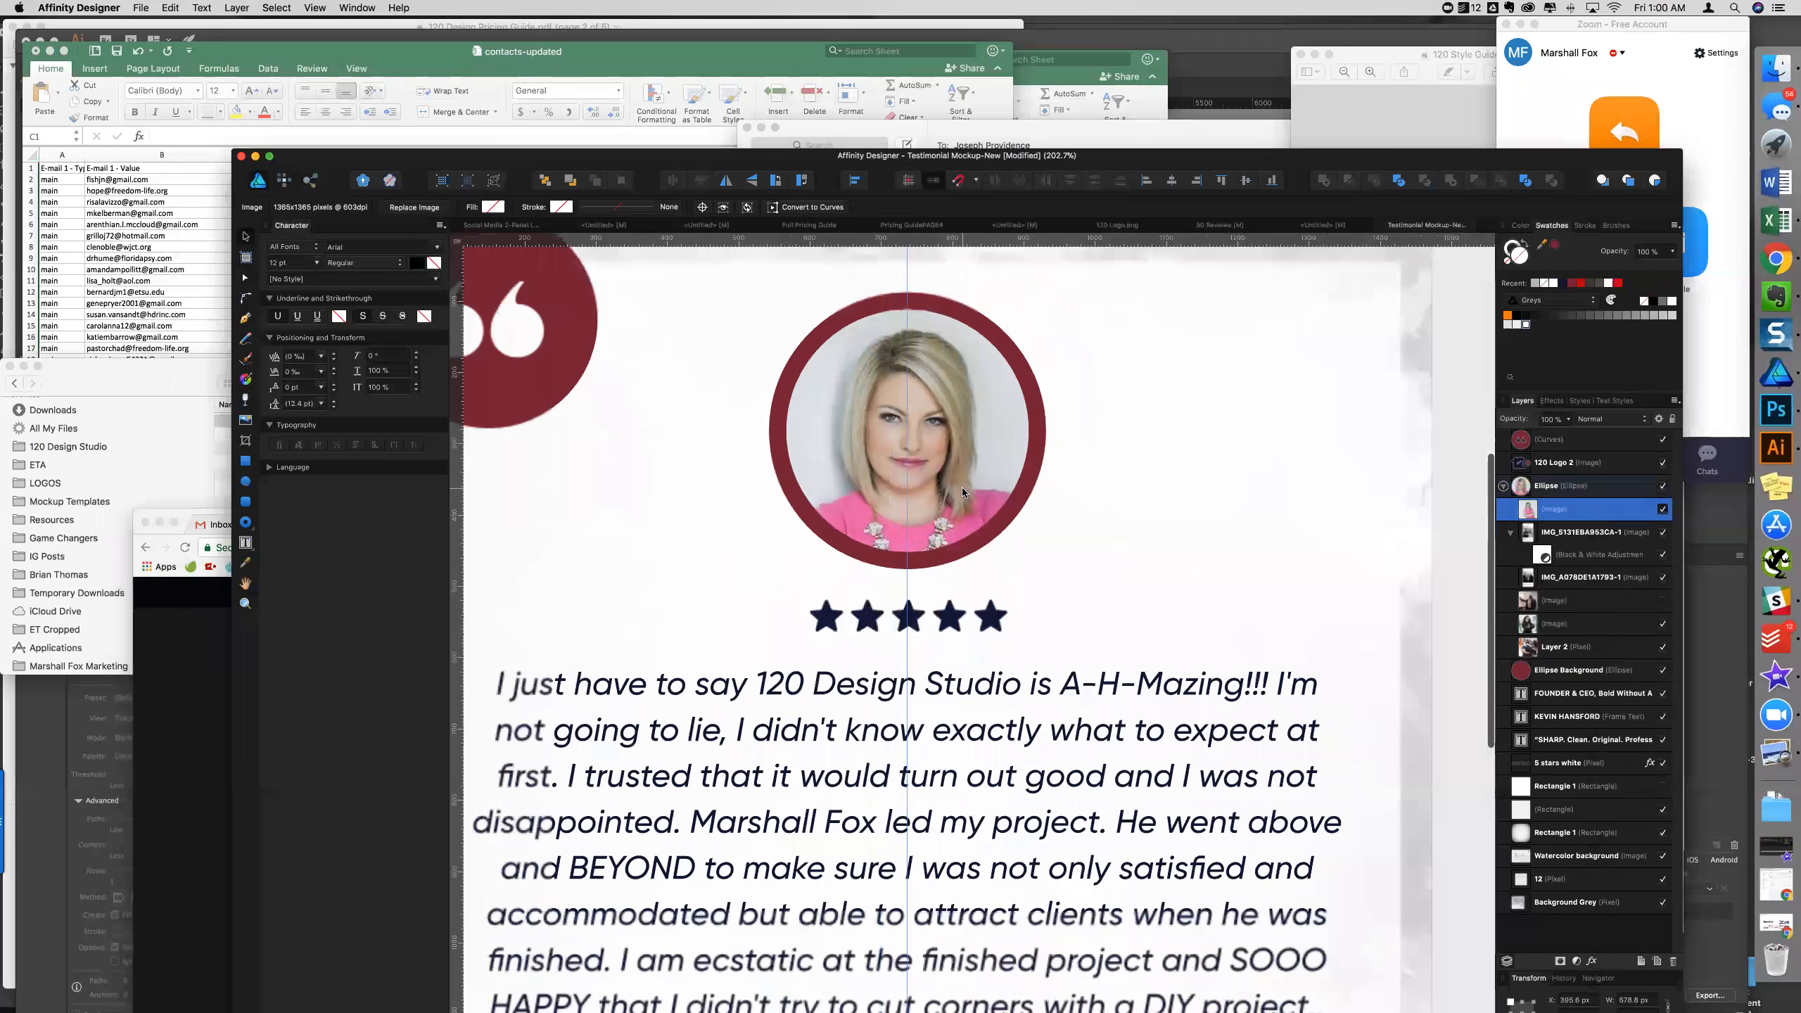
- Start File > Place and browse to the client's folder under 120 Design Studio > Game Changers
left_click(137, 12)
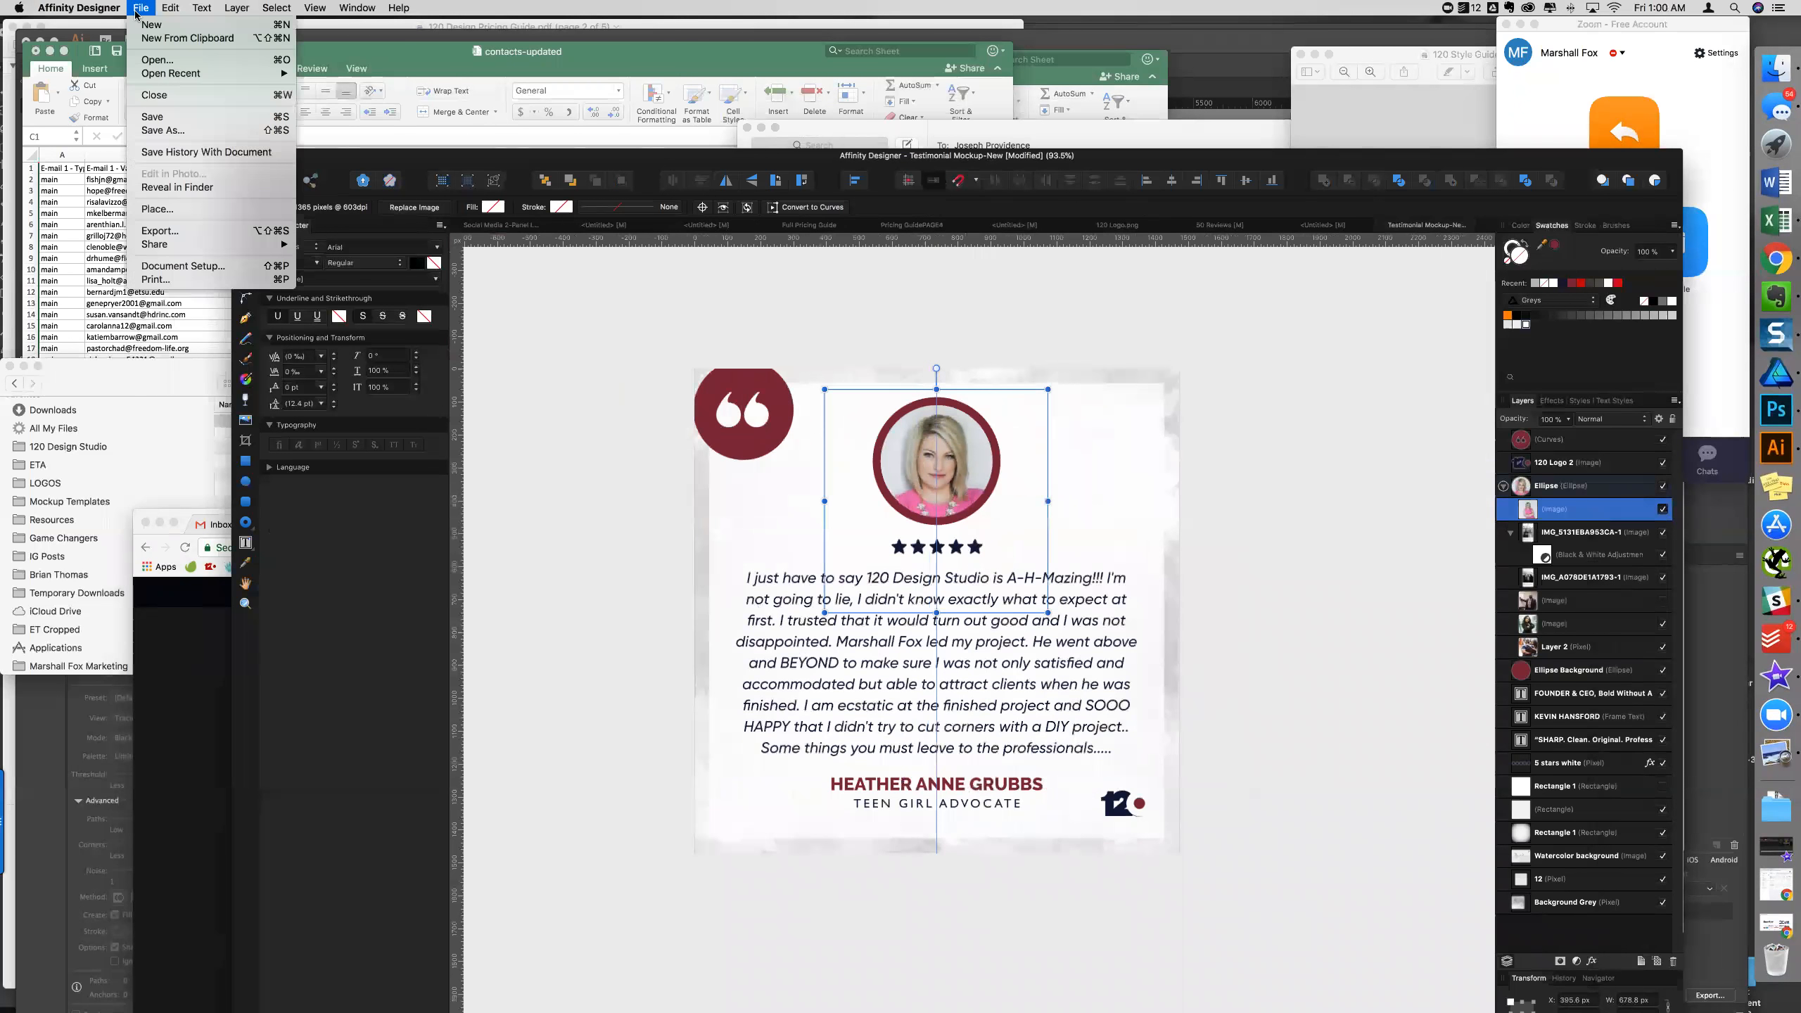
left_click(971, 520)
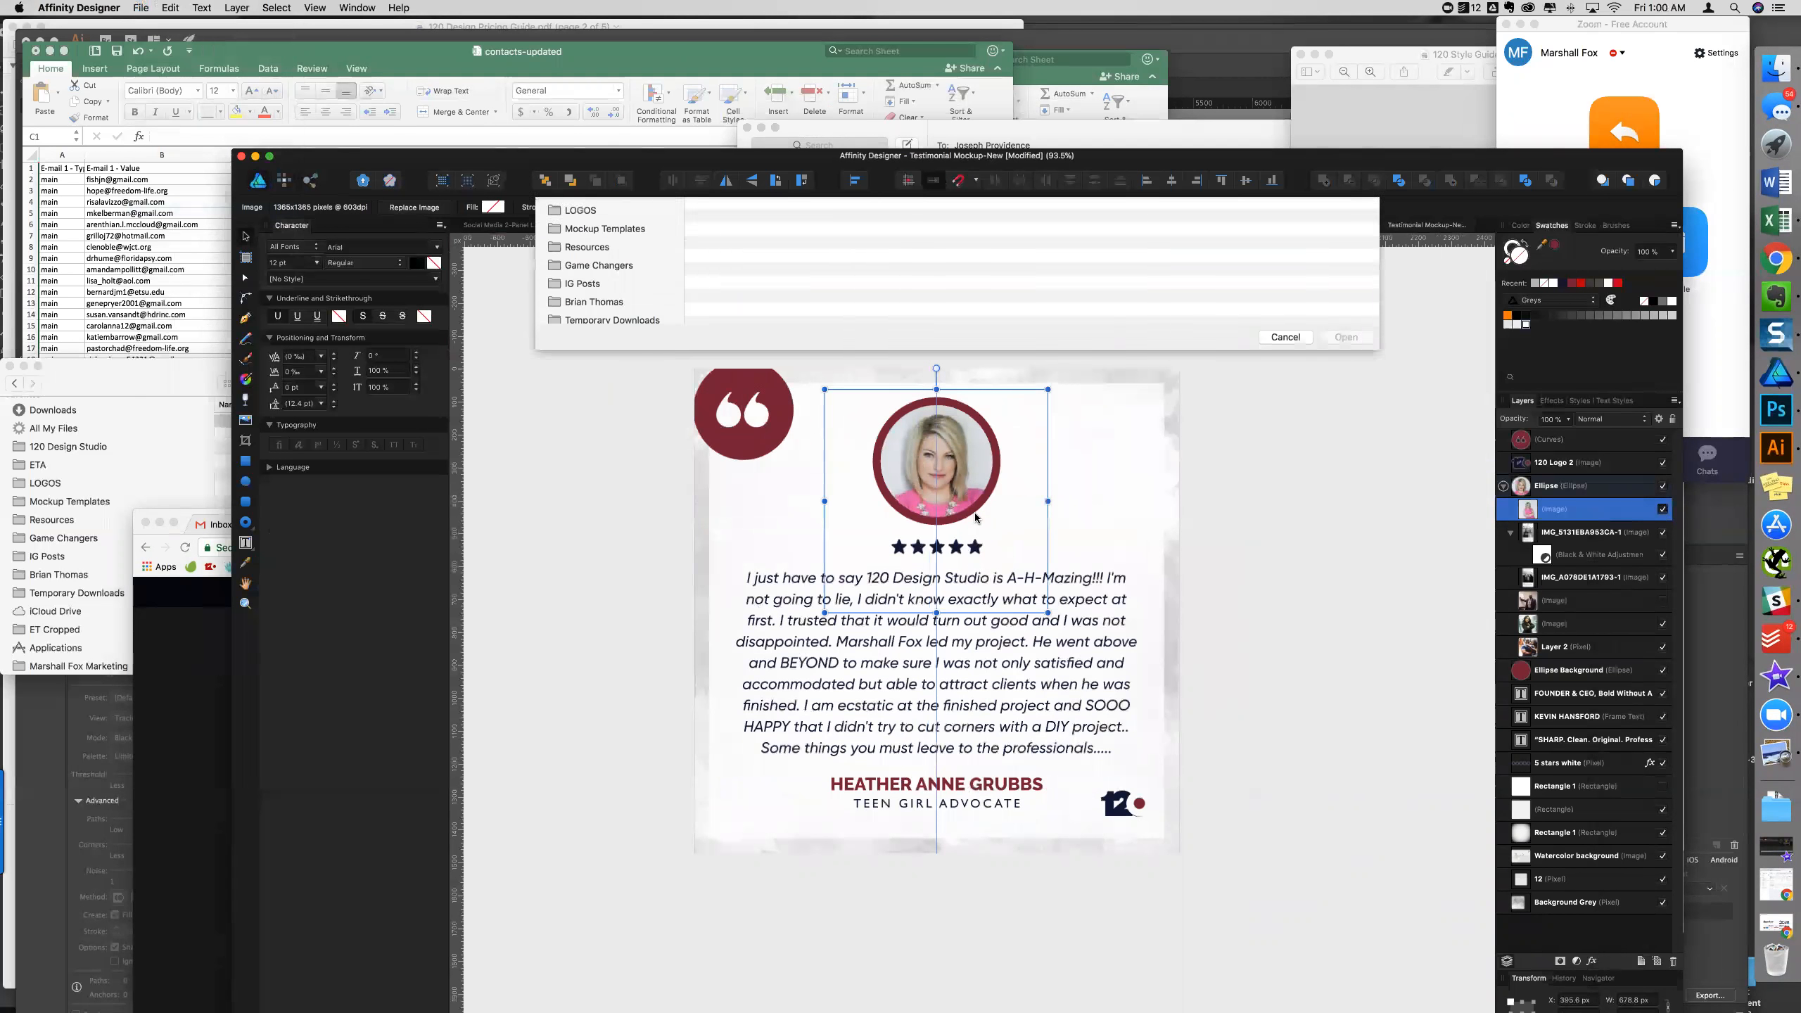
left_click(626, 288)
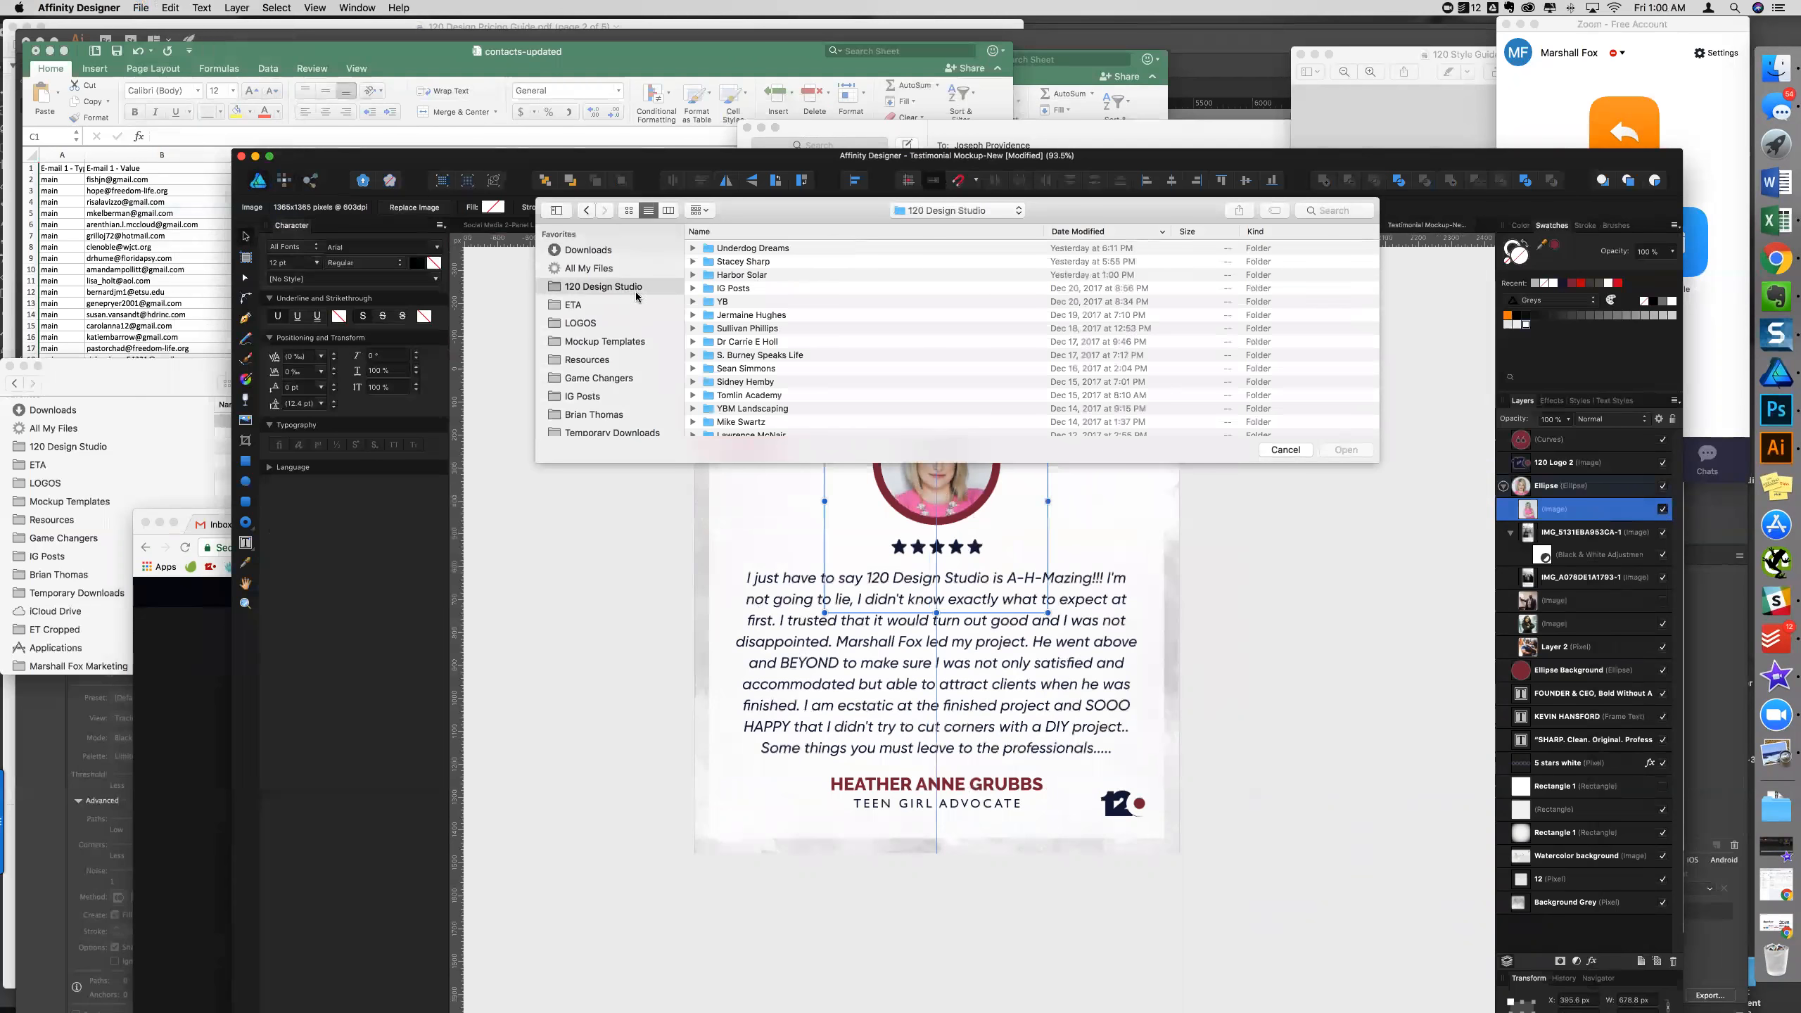
left_click(772, 233)
scroll(770, 335, "down", 10)
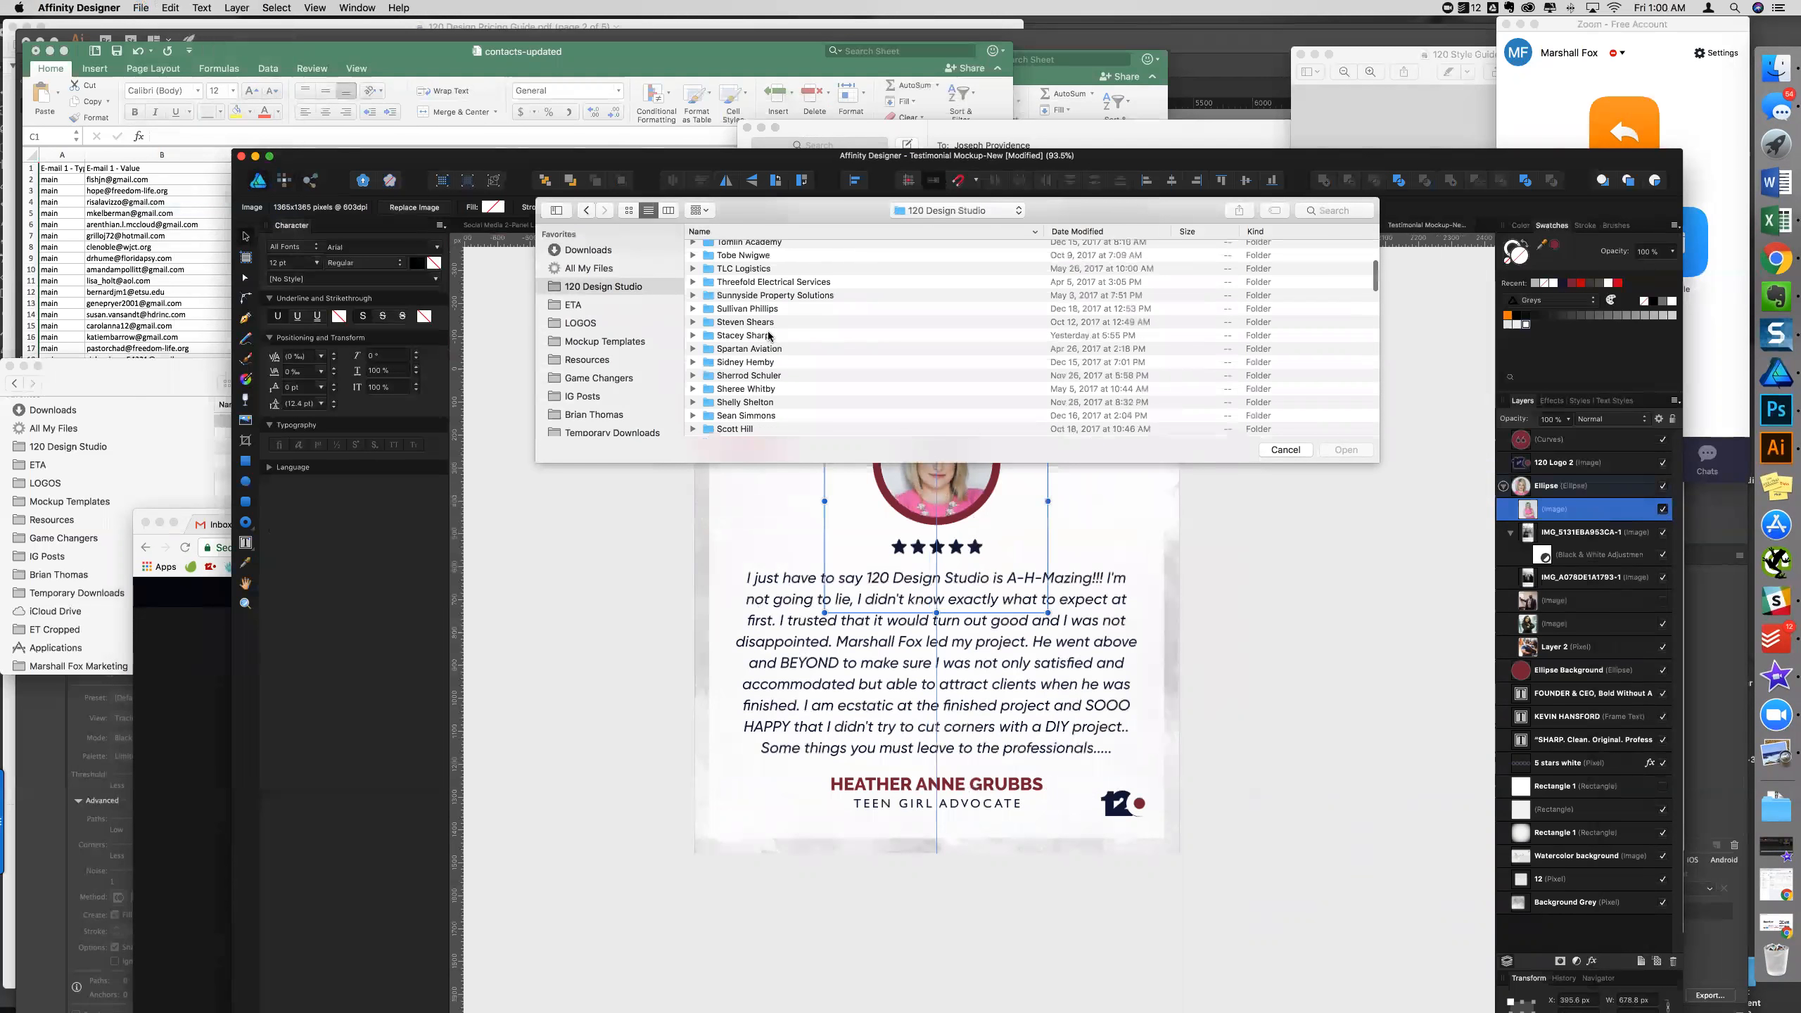
left_click(607, 378)
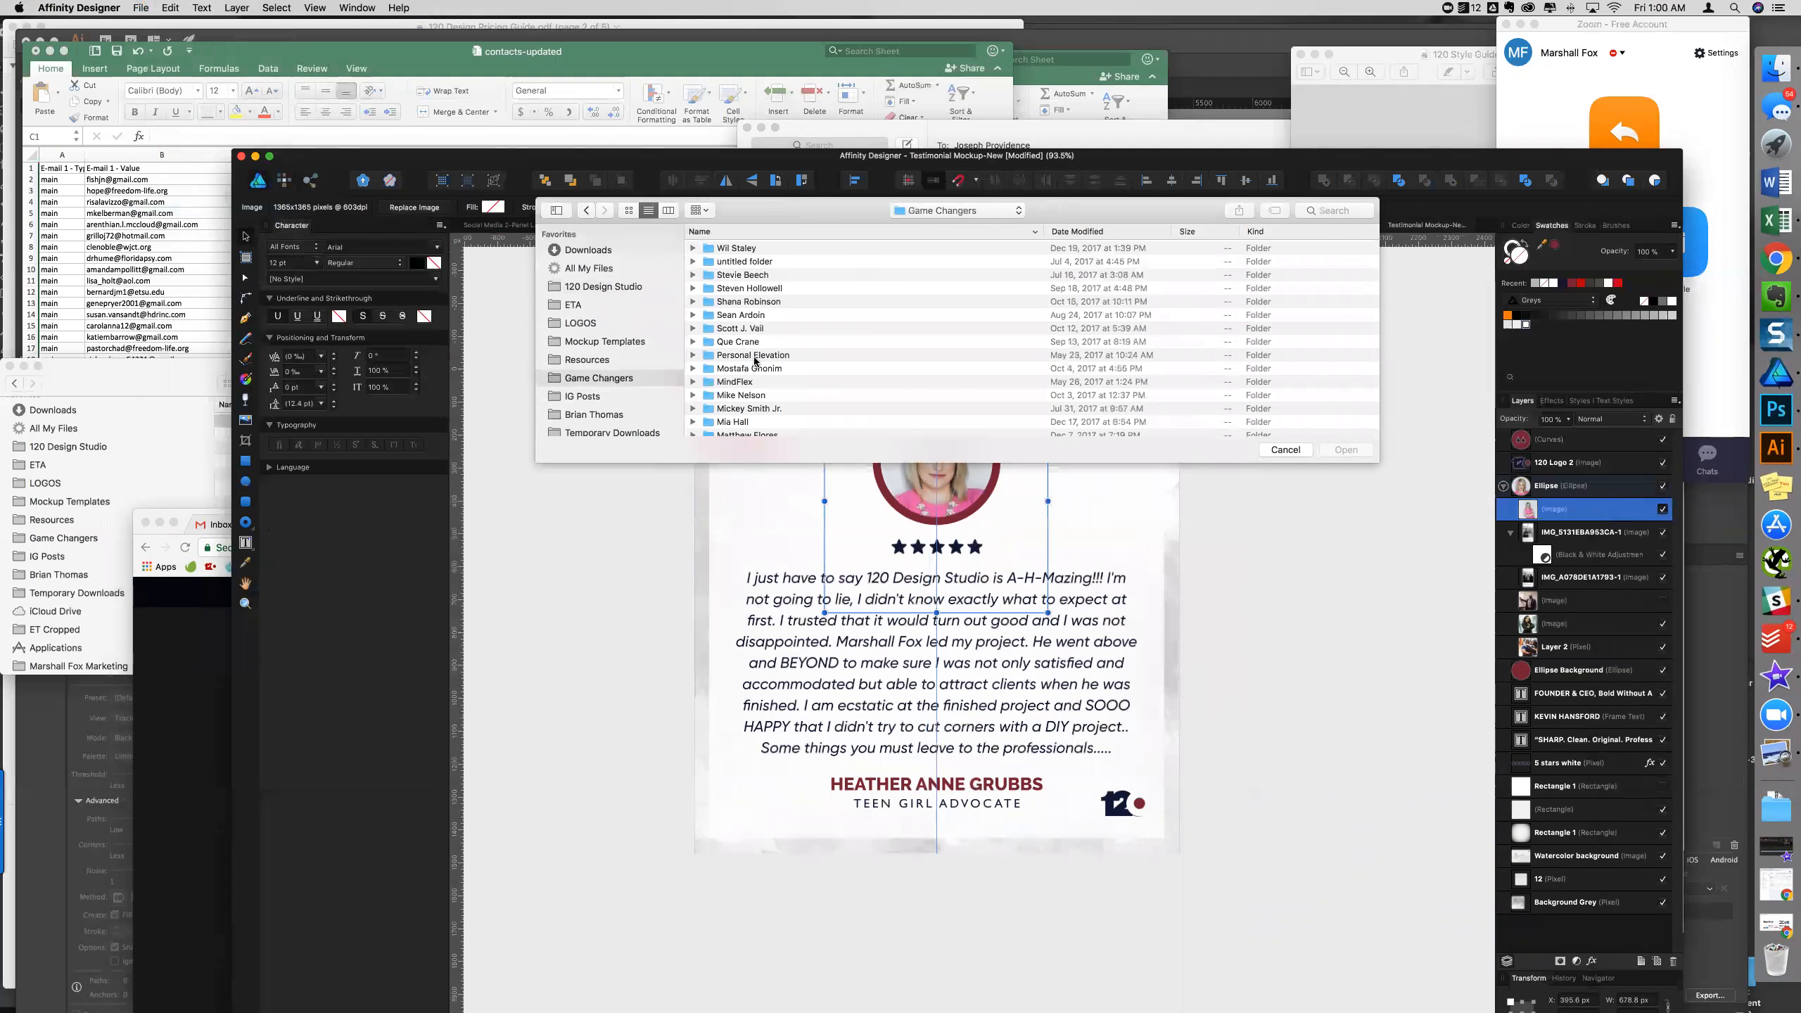
scroll(749, 334, "down", 15)
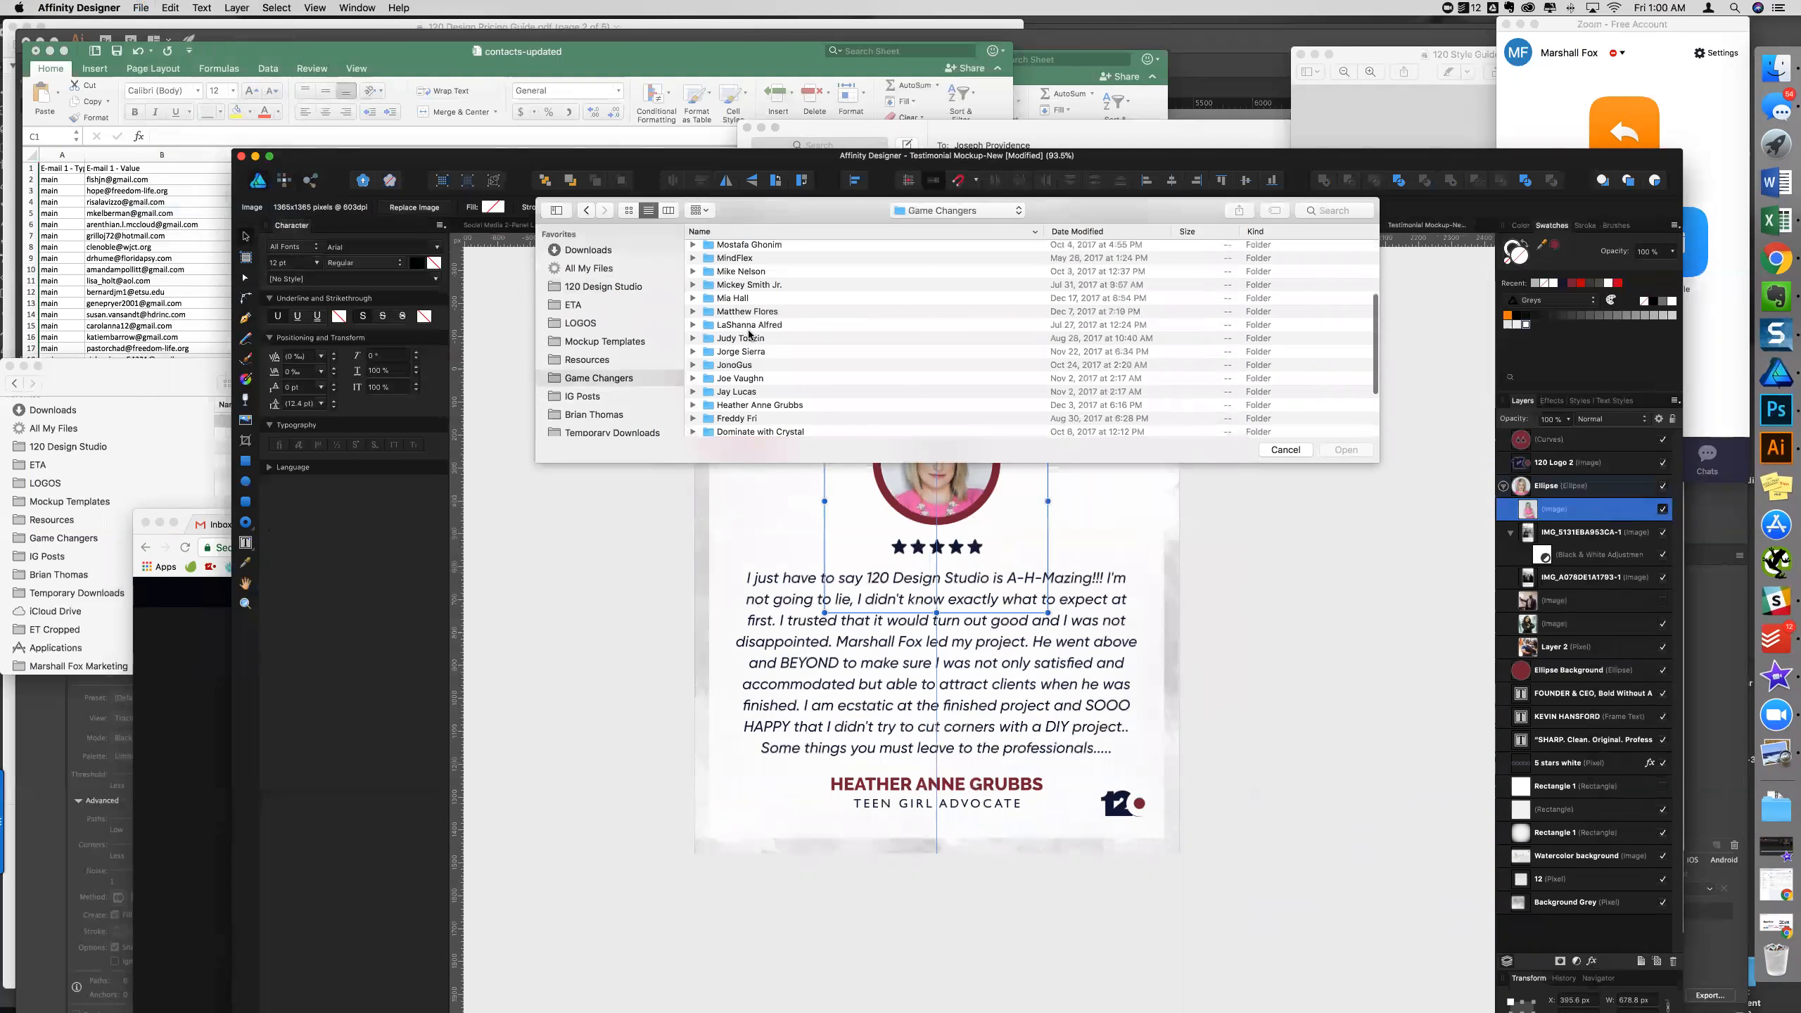
double_click(742, 311)
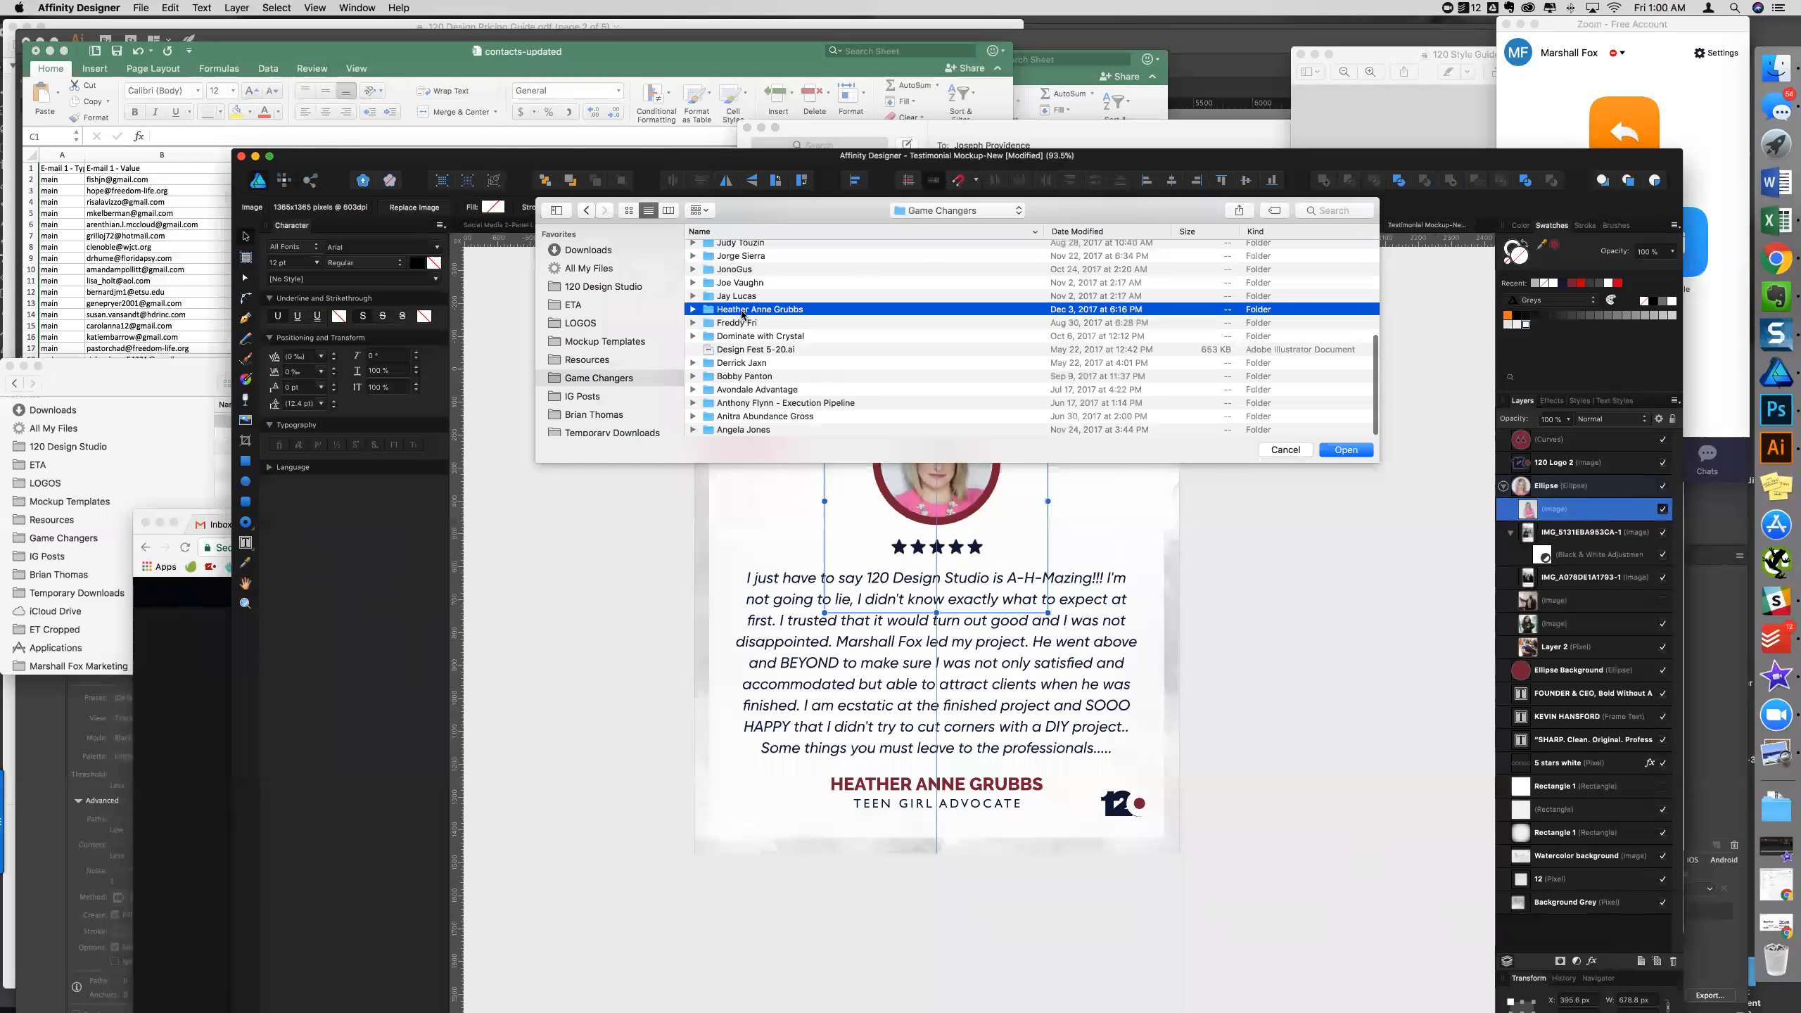
- Choose 011_1-2000px.png and drag it into the portrait circle
scroll(750, 360, "down", 10)
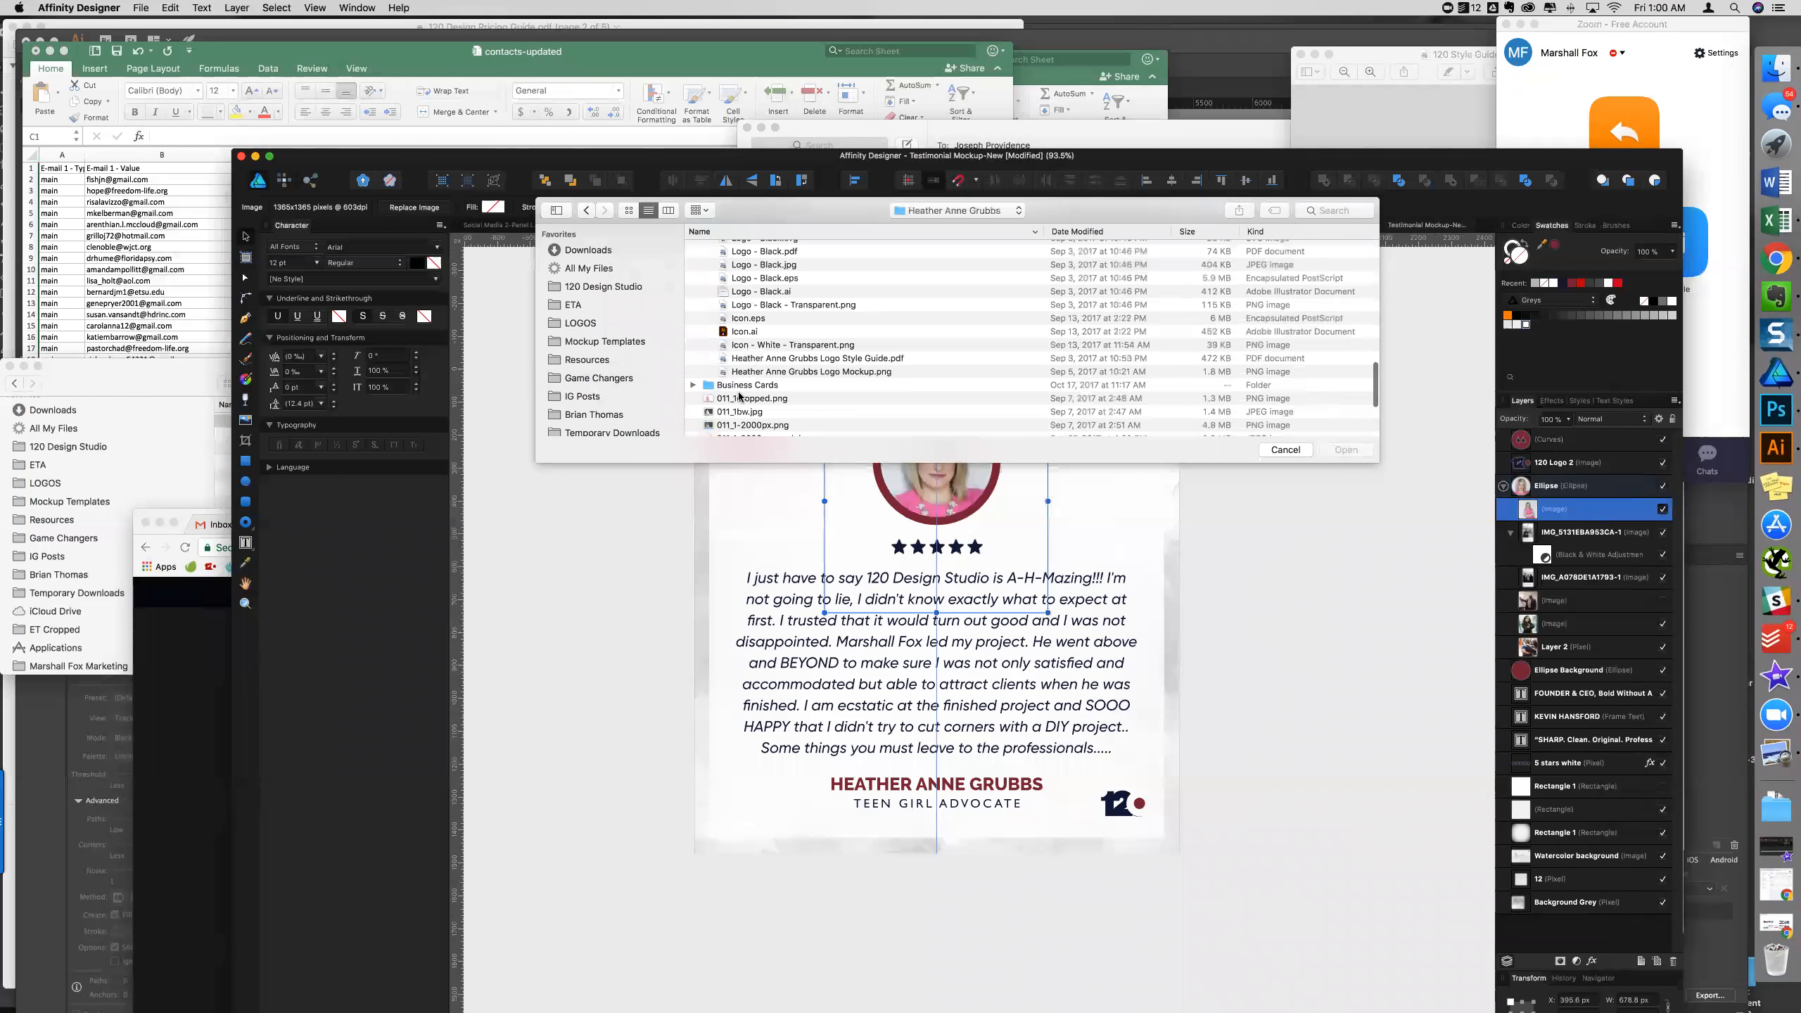
left_click(750, 398)
scroll(760, 403, "down", 2)
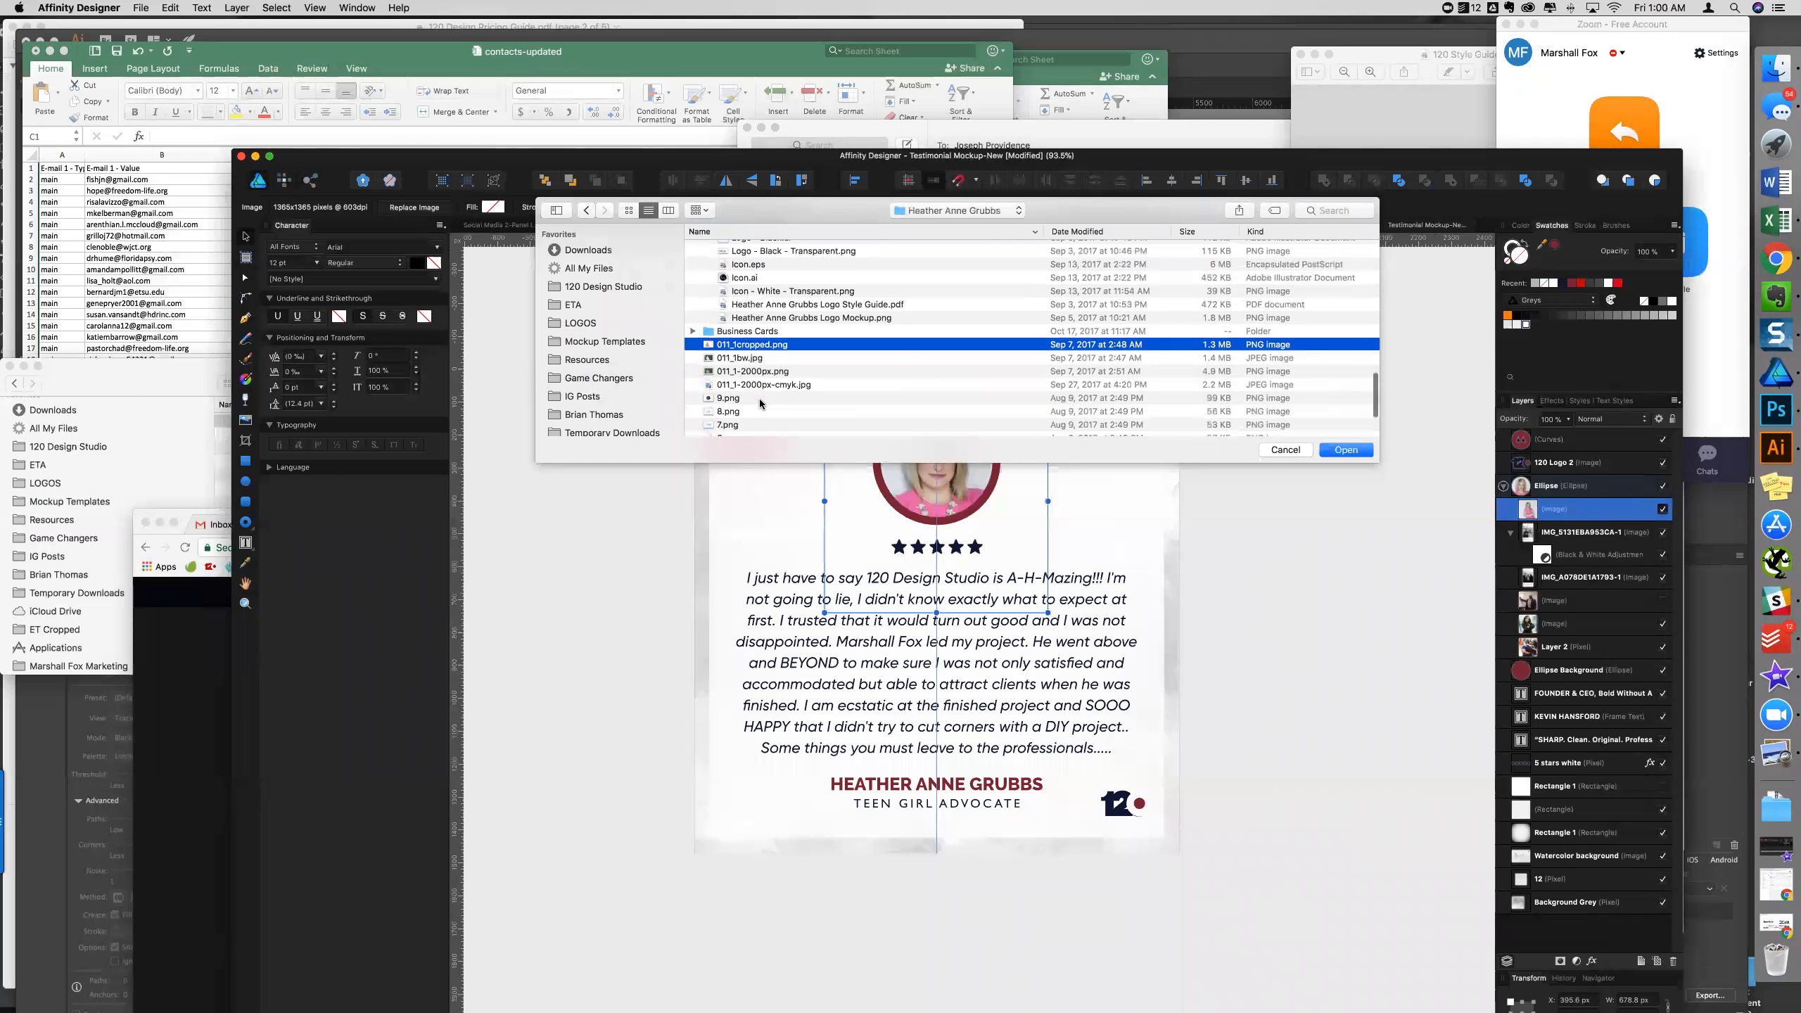
left_click(758, 371)
left_click_drag(771, 369, 1039, 546)
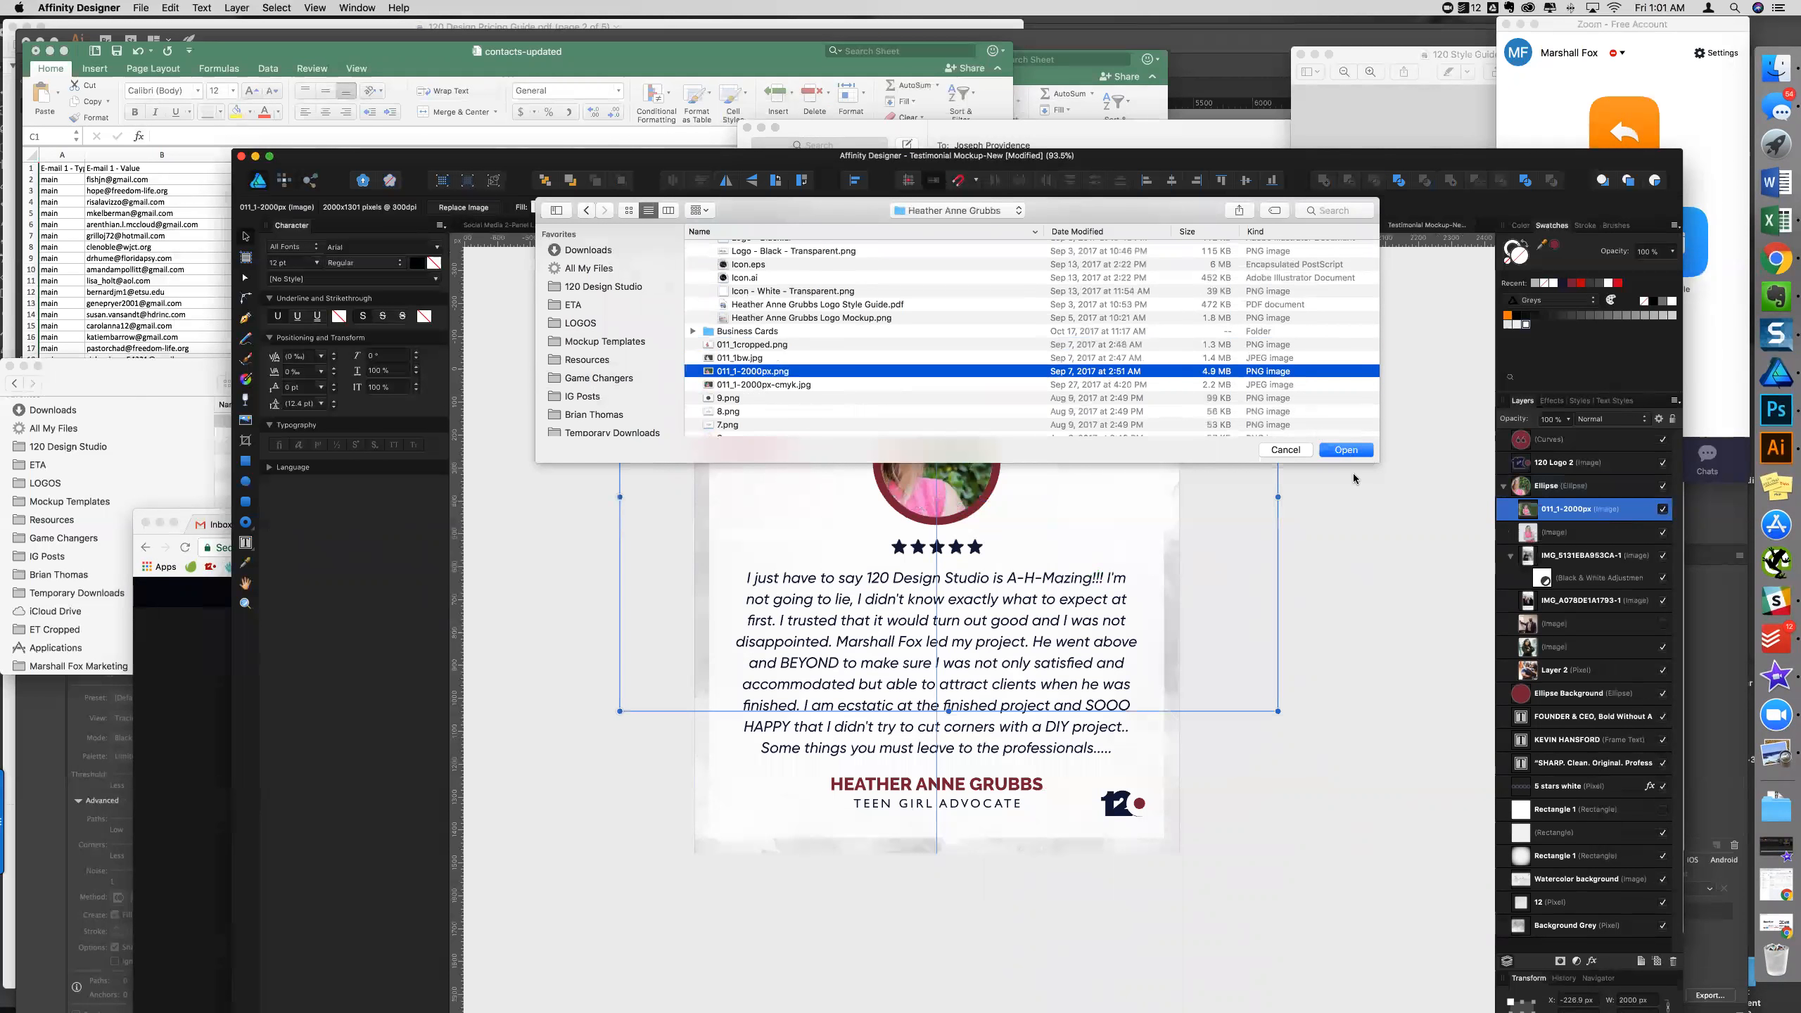
- Close the file picker, then resize and reposition the placed photo so the face sits in the circle
left_click(1301, 453)
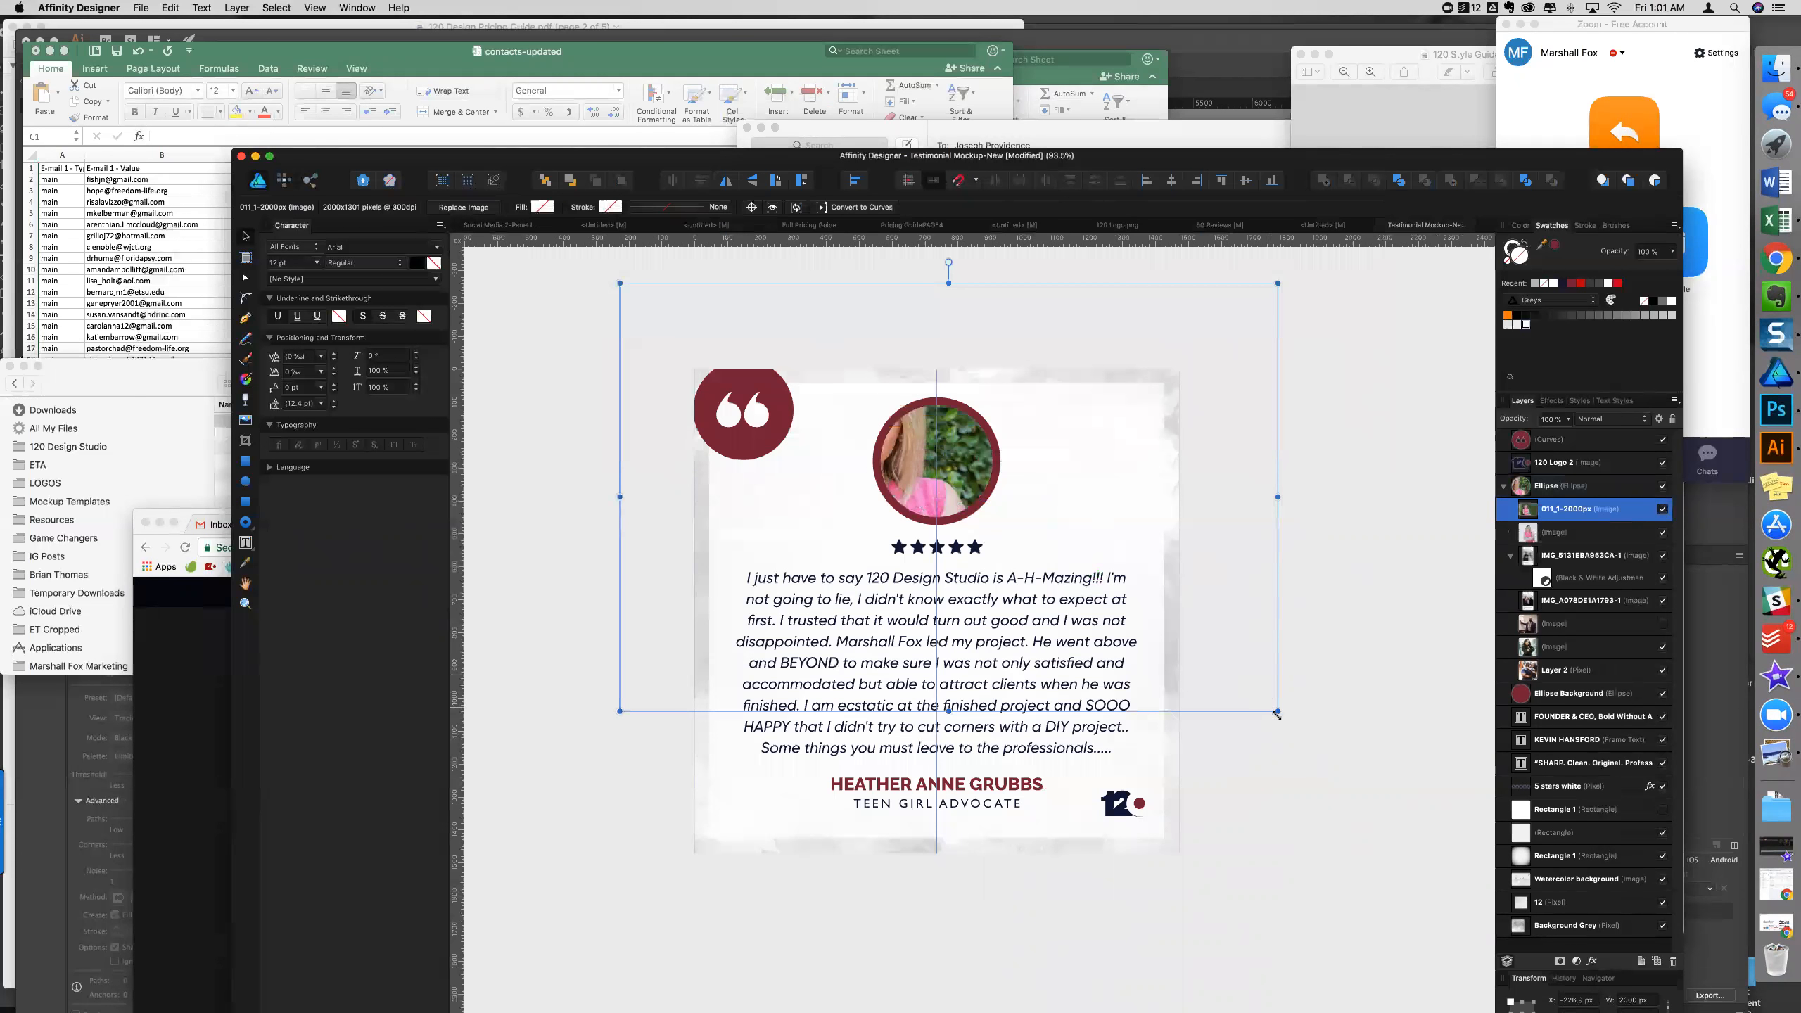
left_click_drag(1278, 710, 858, 611)
left_click_drag(782, 434, 977, 544)
scroll(974, 521, "up", 3)
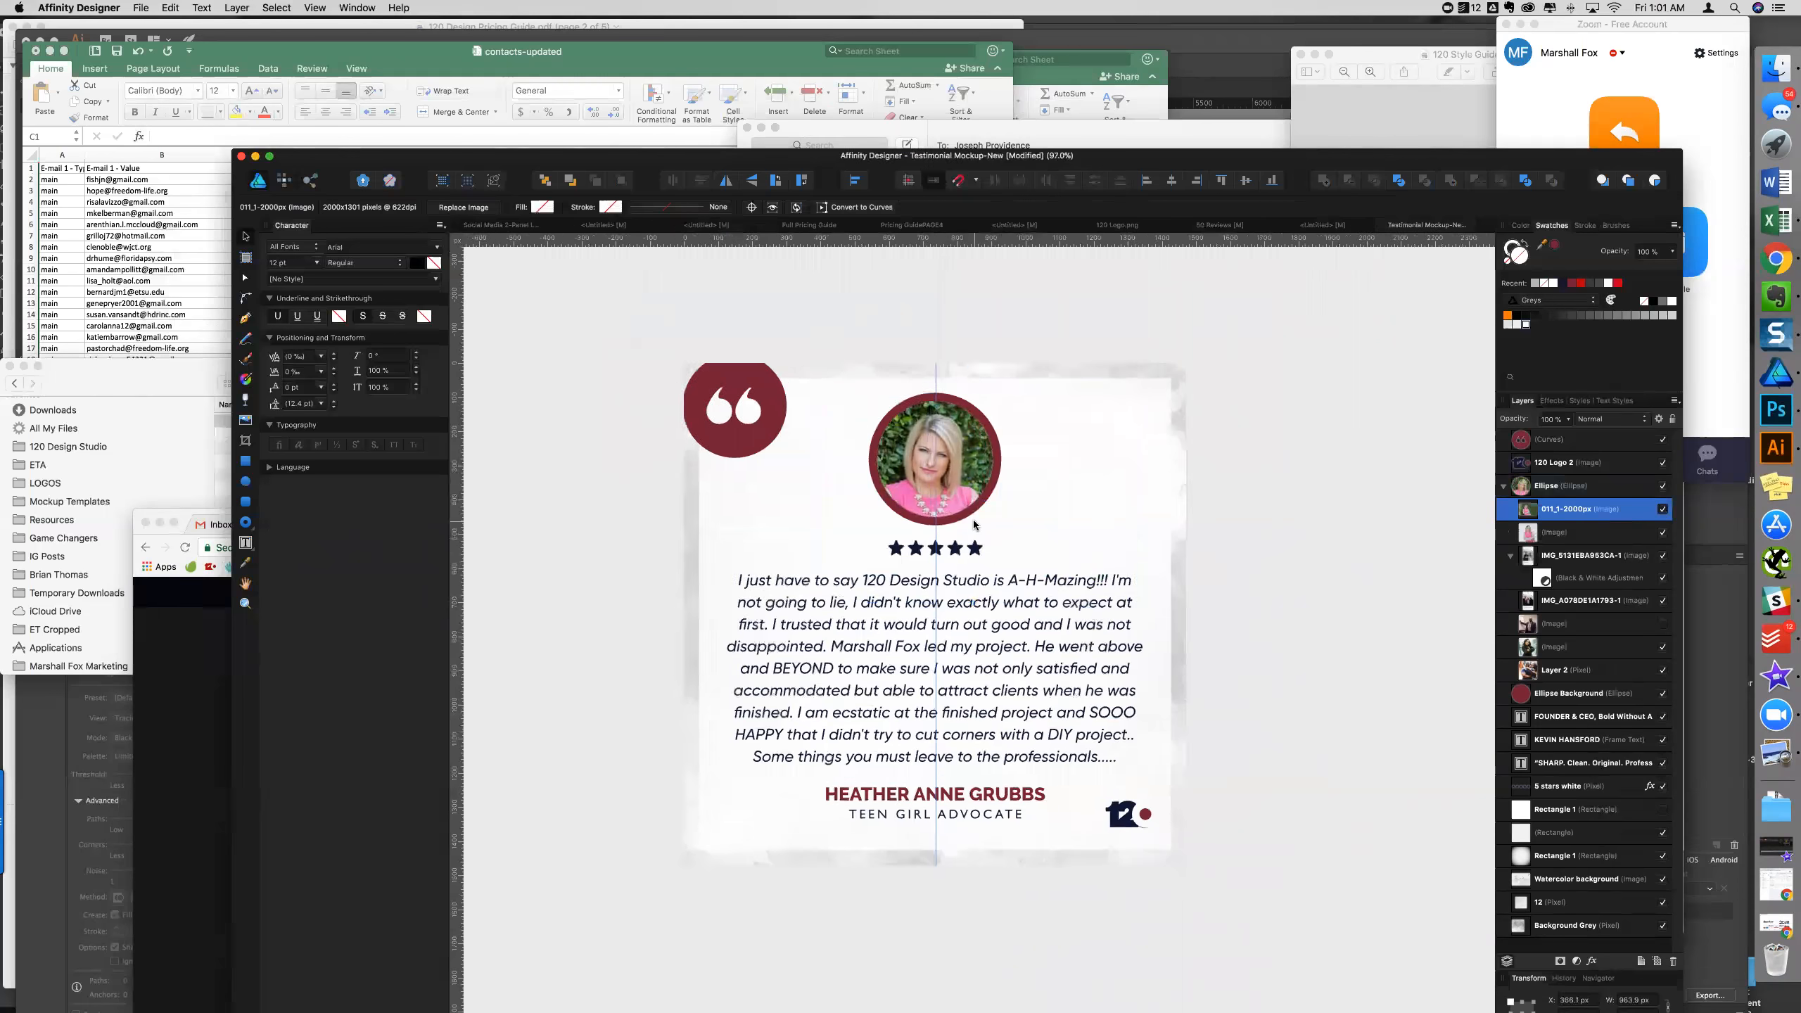
left_click_drag(1178, 622, 1234, 691)
left_click_drag(1121, 553, 1098, 541)
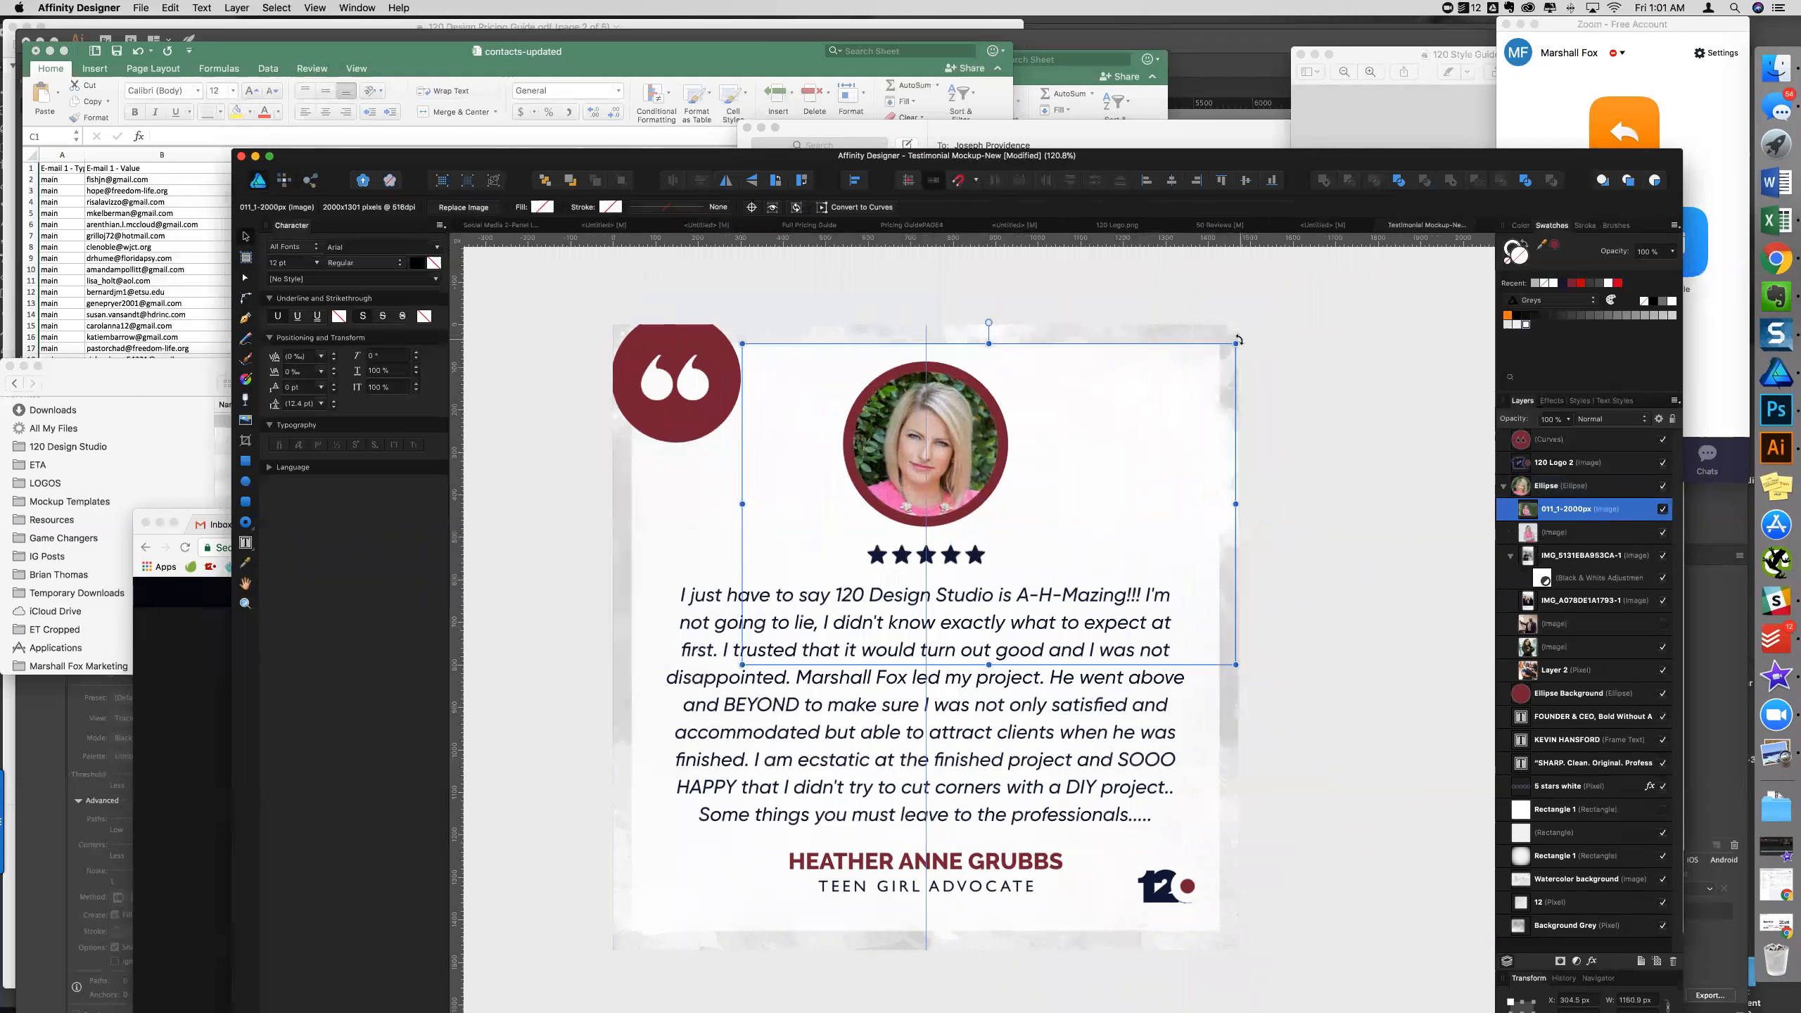
- Rotate the photo about 5° counter-clockwise, then delete it
left_click_drag(1237, 320, 1220, 299)
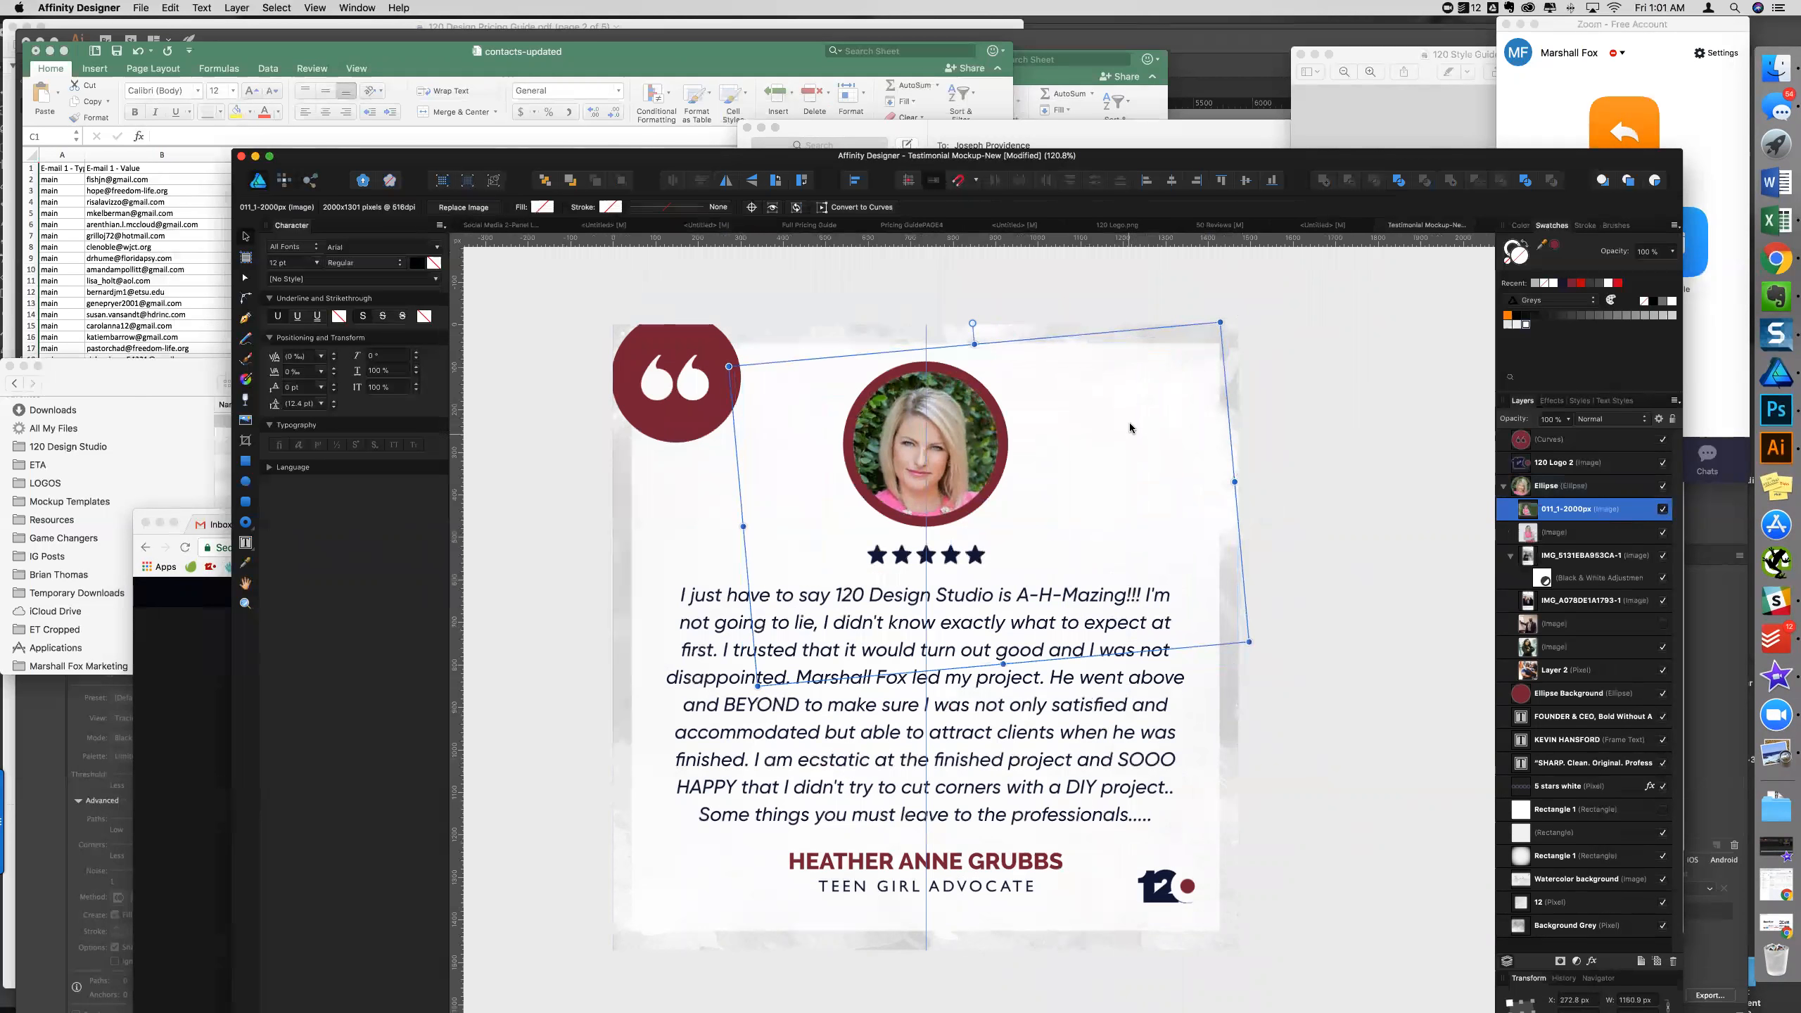
key("Delete")
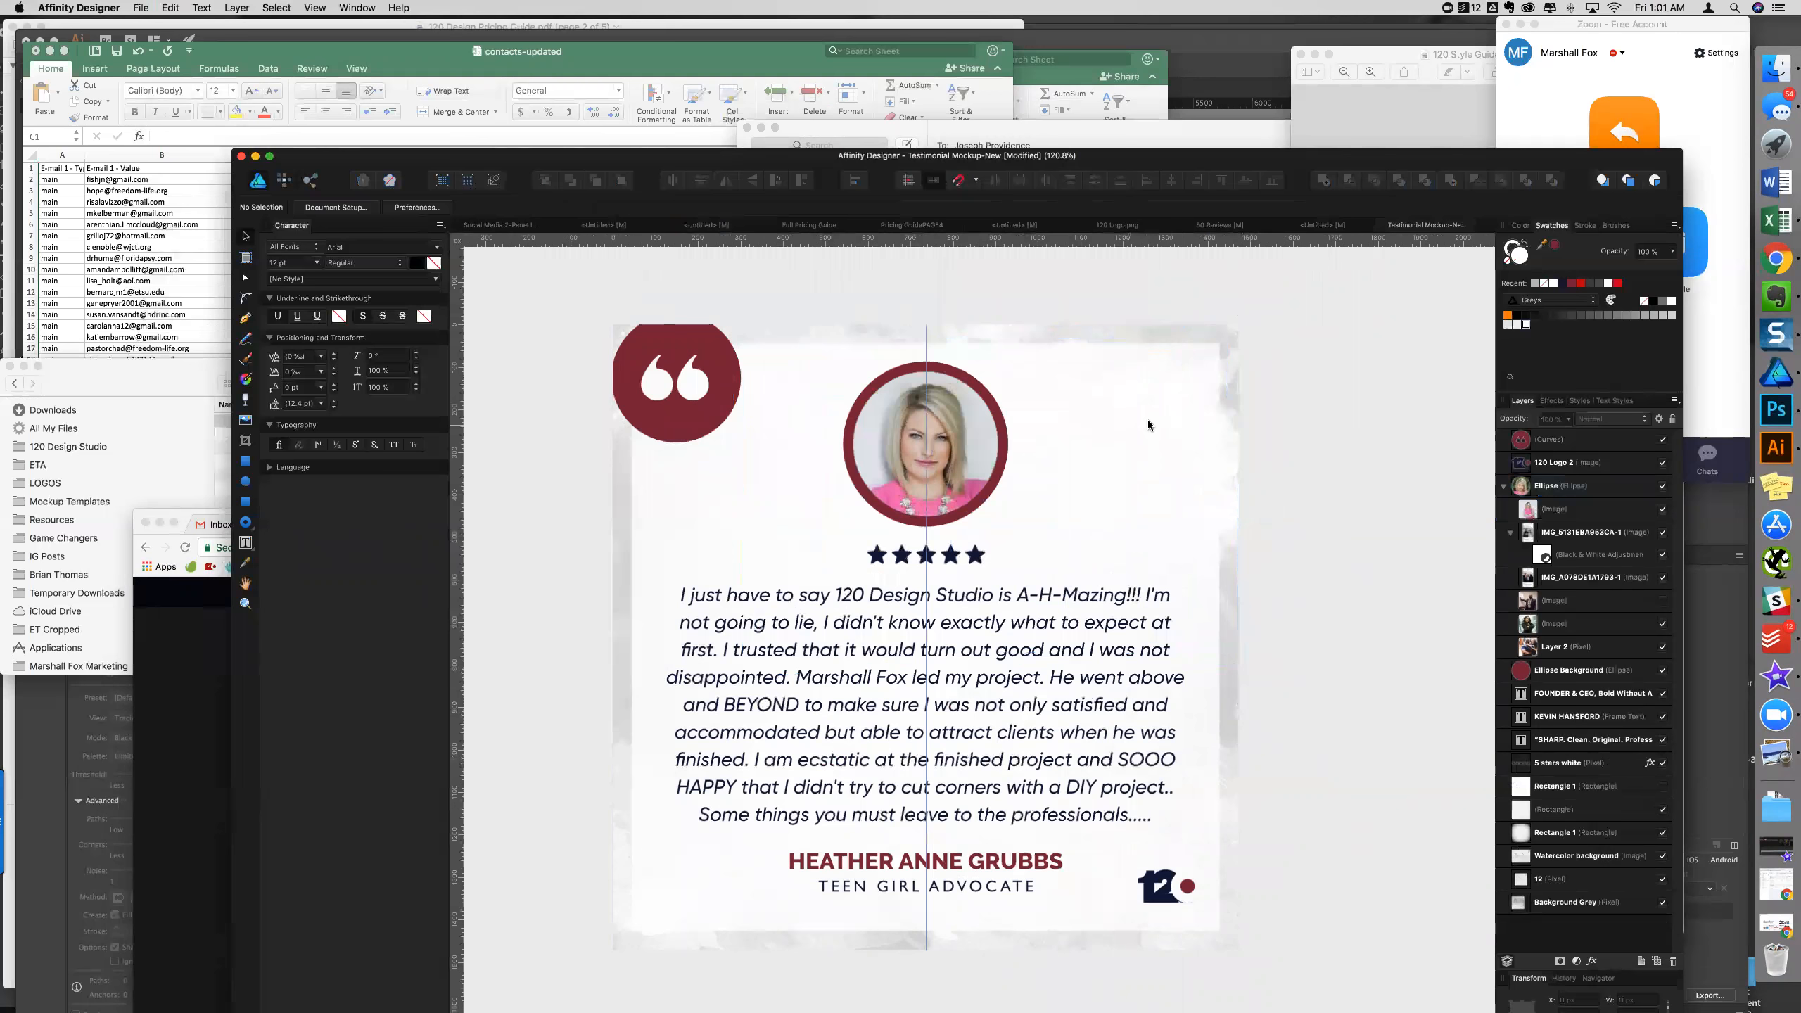
left_click(141, 8)
- Start placing an image and expand the Website folder in the file picker
left_click(208, 208)
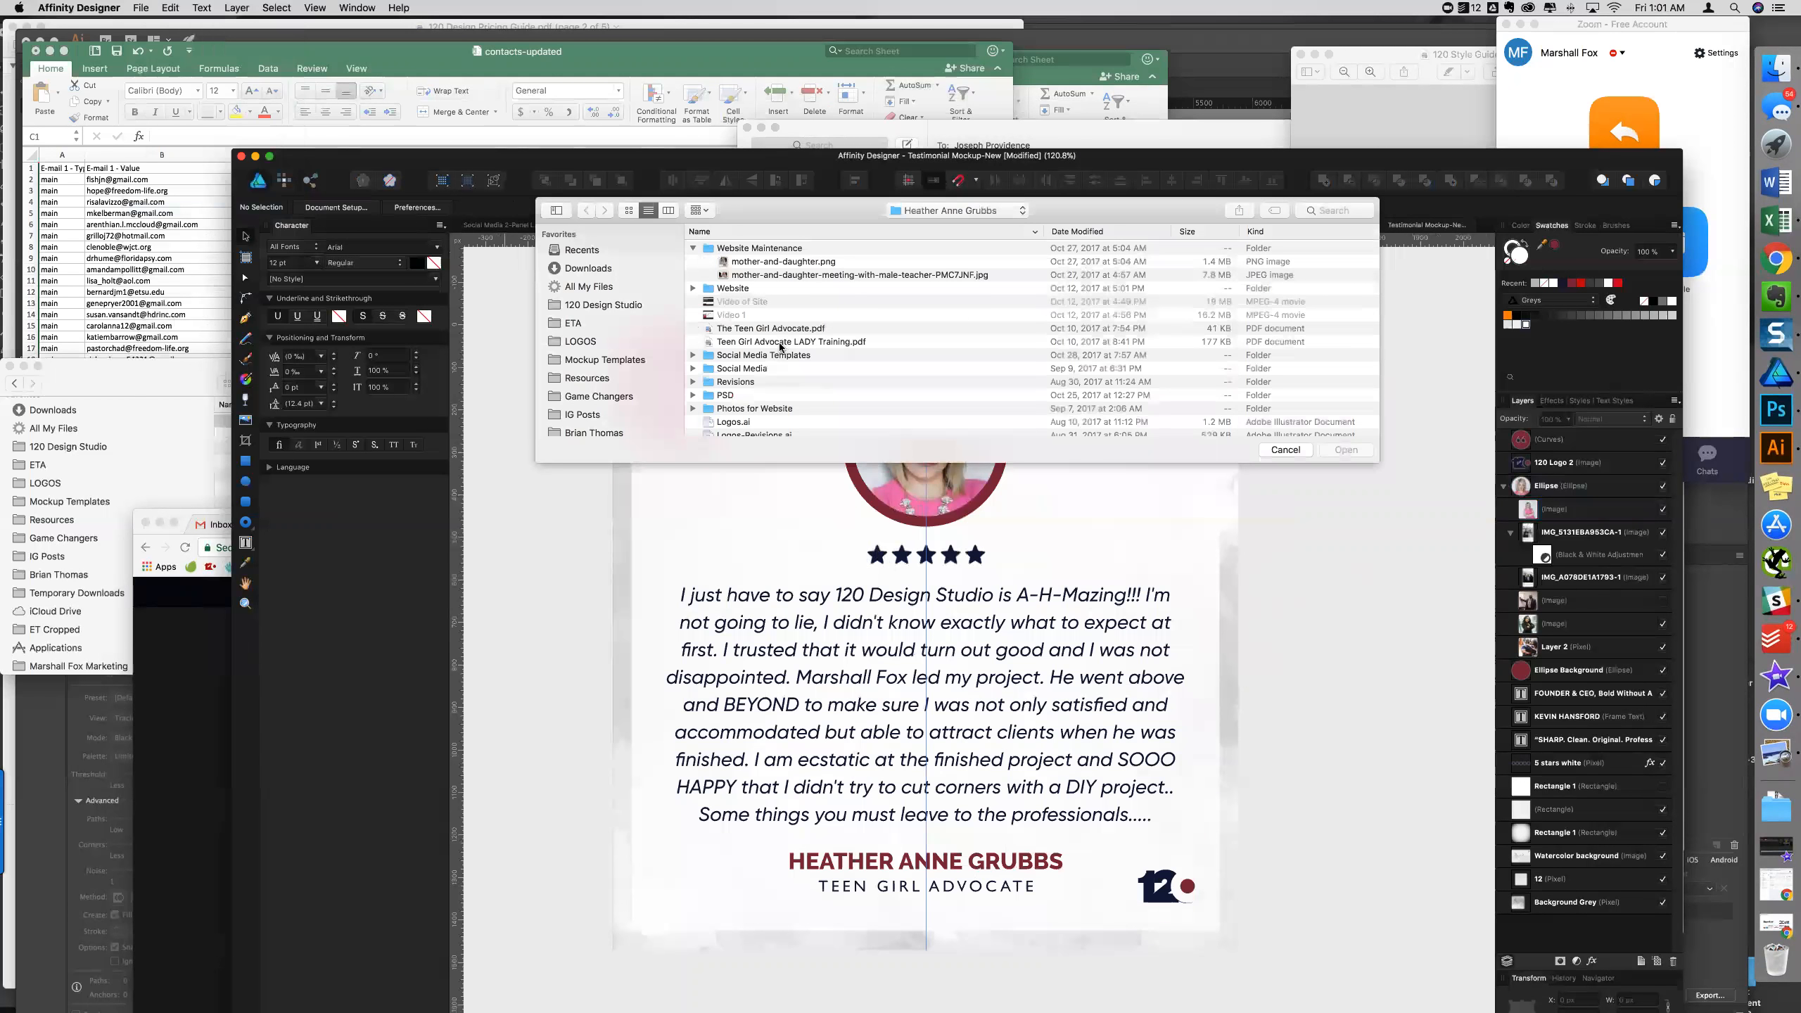
scroll(780, 345, "down", 10)
scroll(780, 347, "down", 1)
scroll(778, 375, "down", 4)
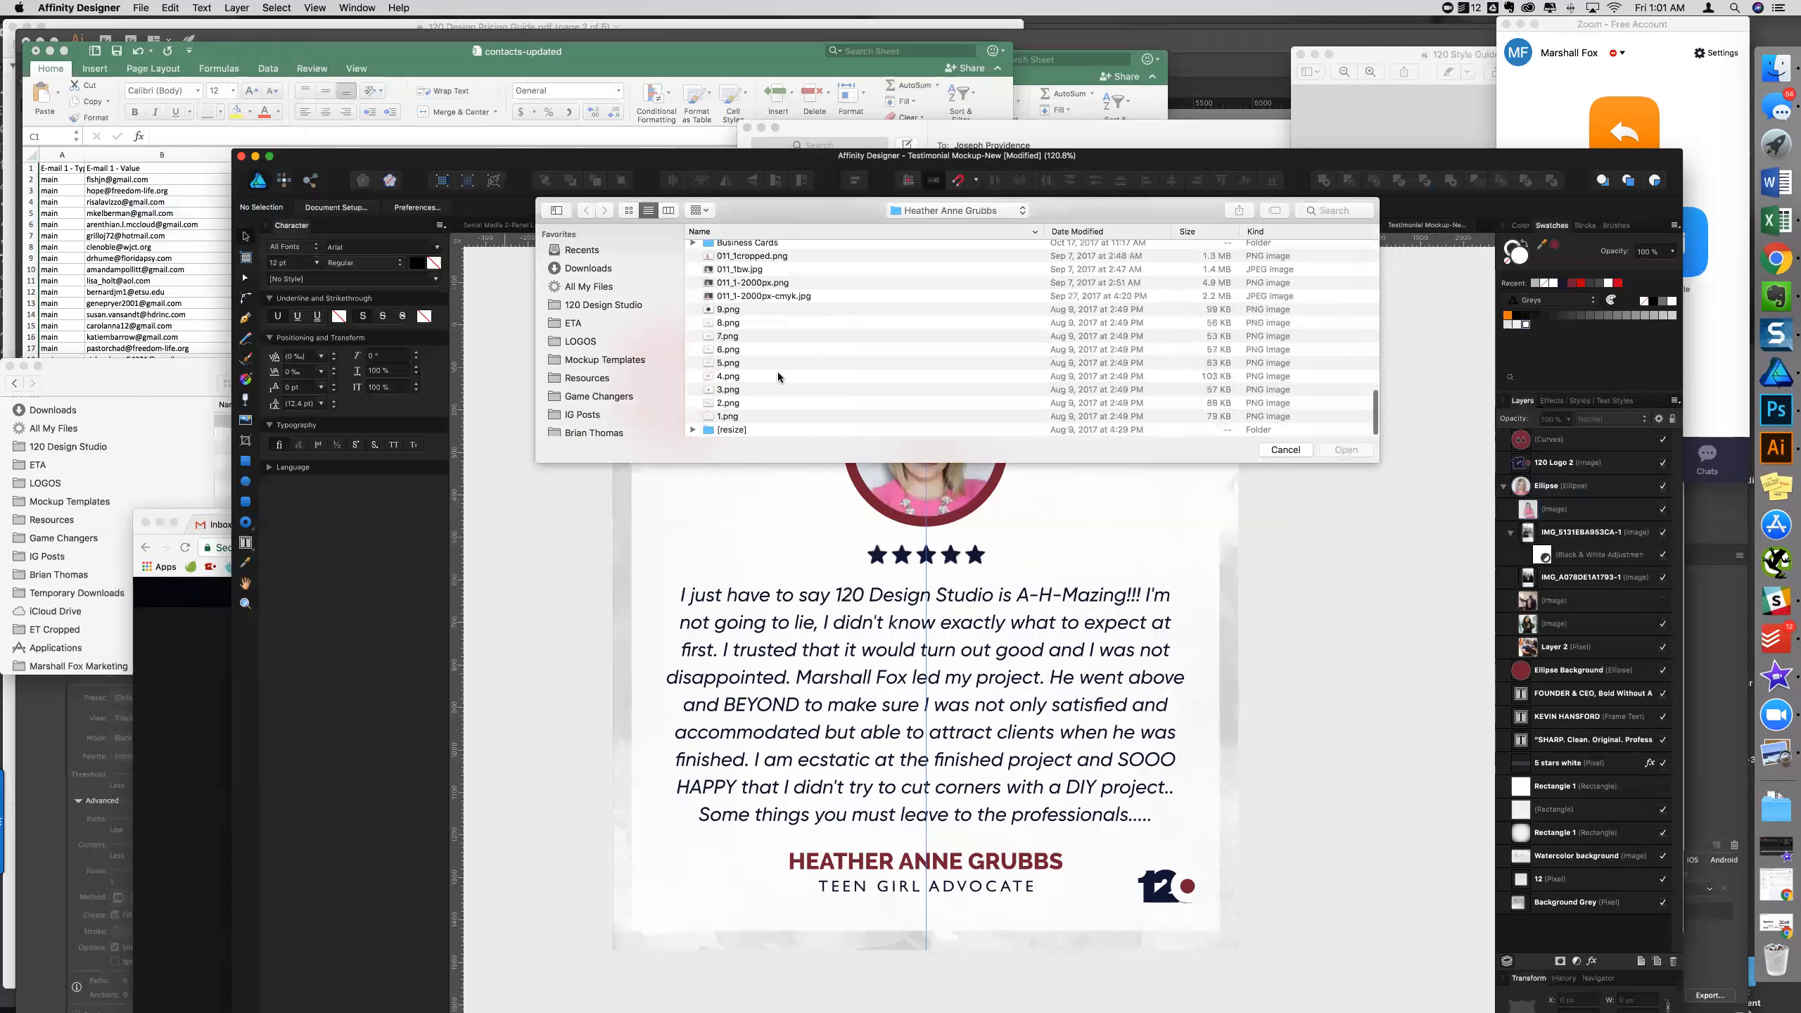
scroll(778, 376, "up", 5)
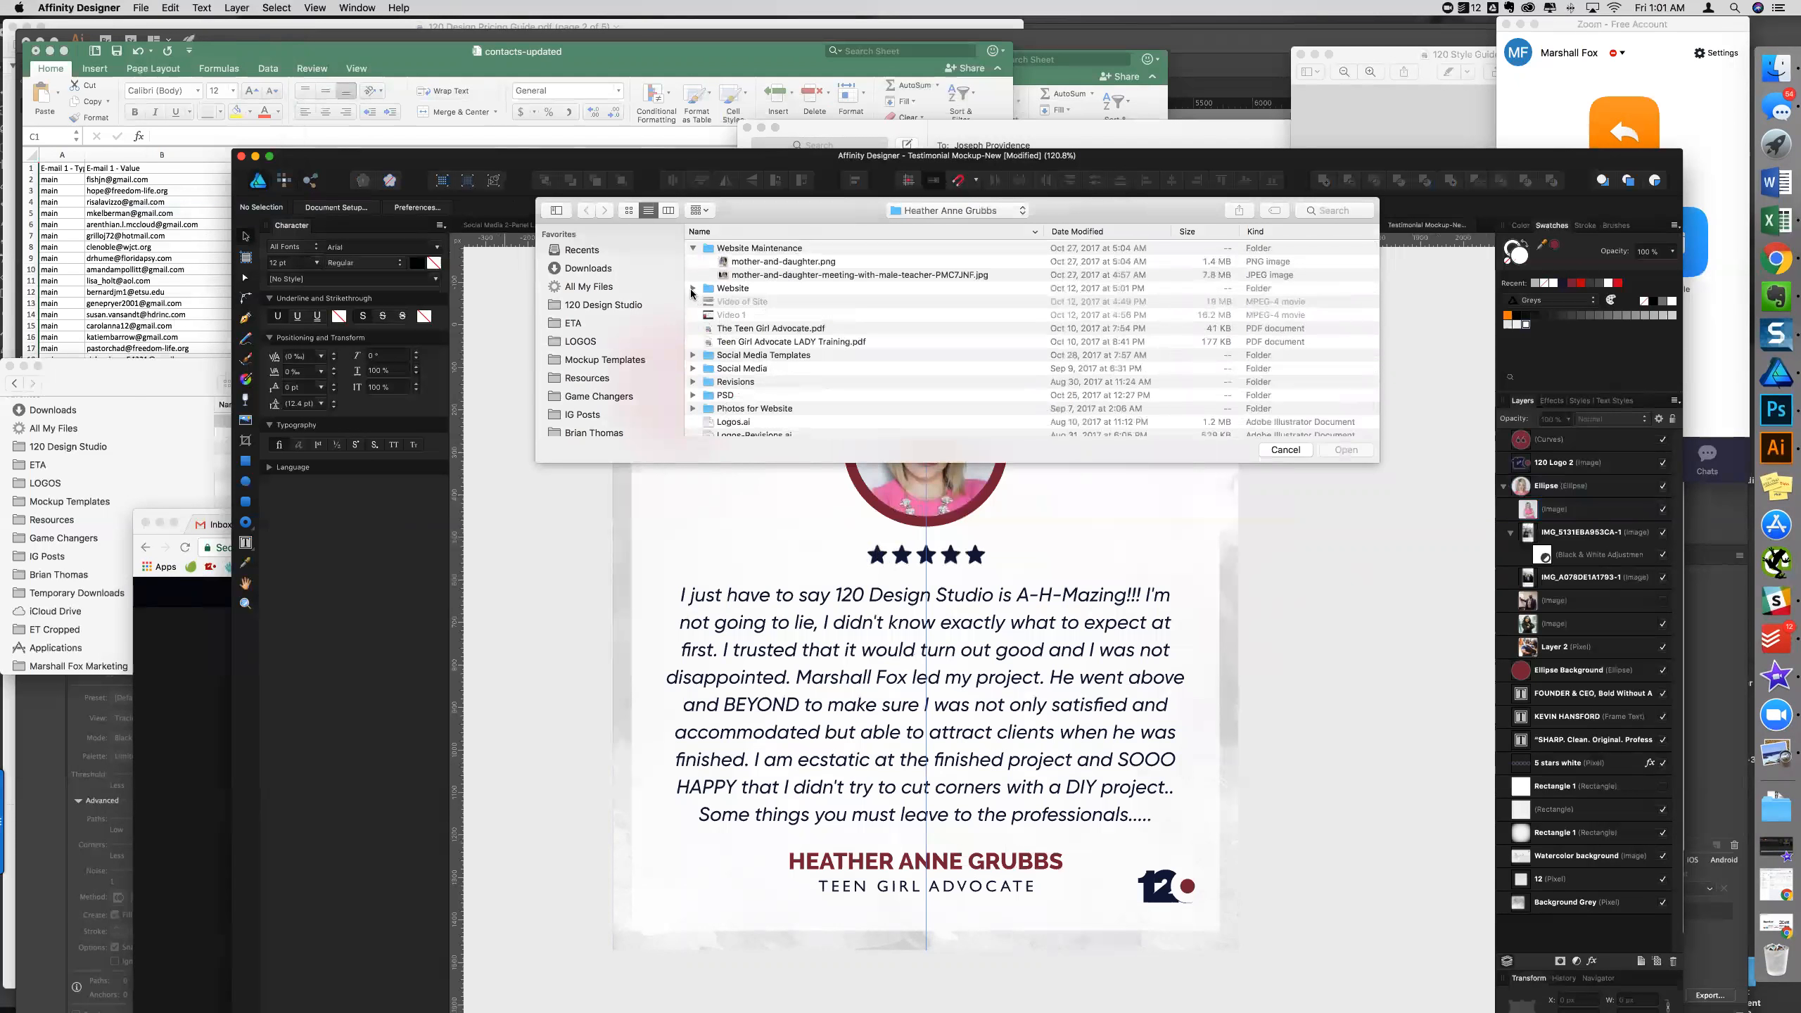
left_click(693, 289)
- Find and select 062.png in the client's folder and confirm placing it
scroll(769, 361, "down", 5)
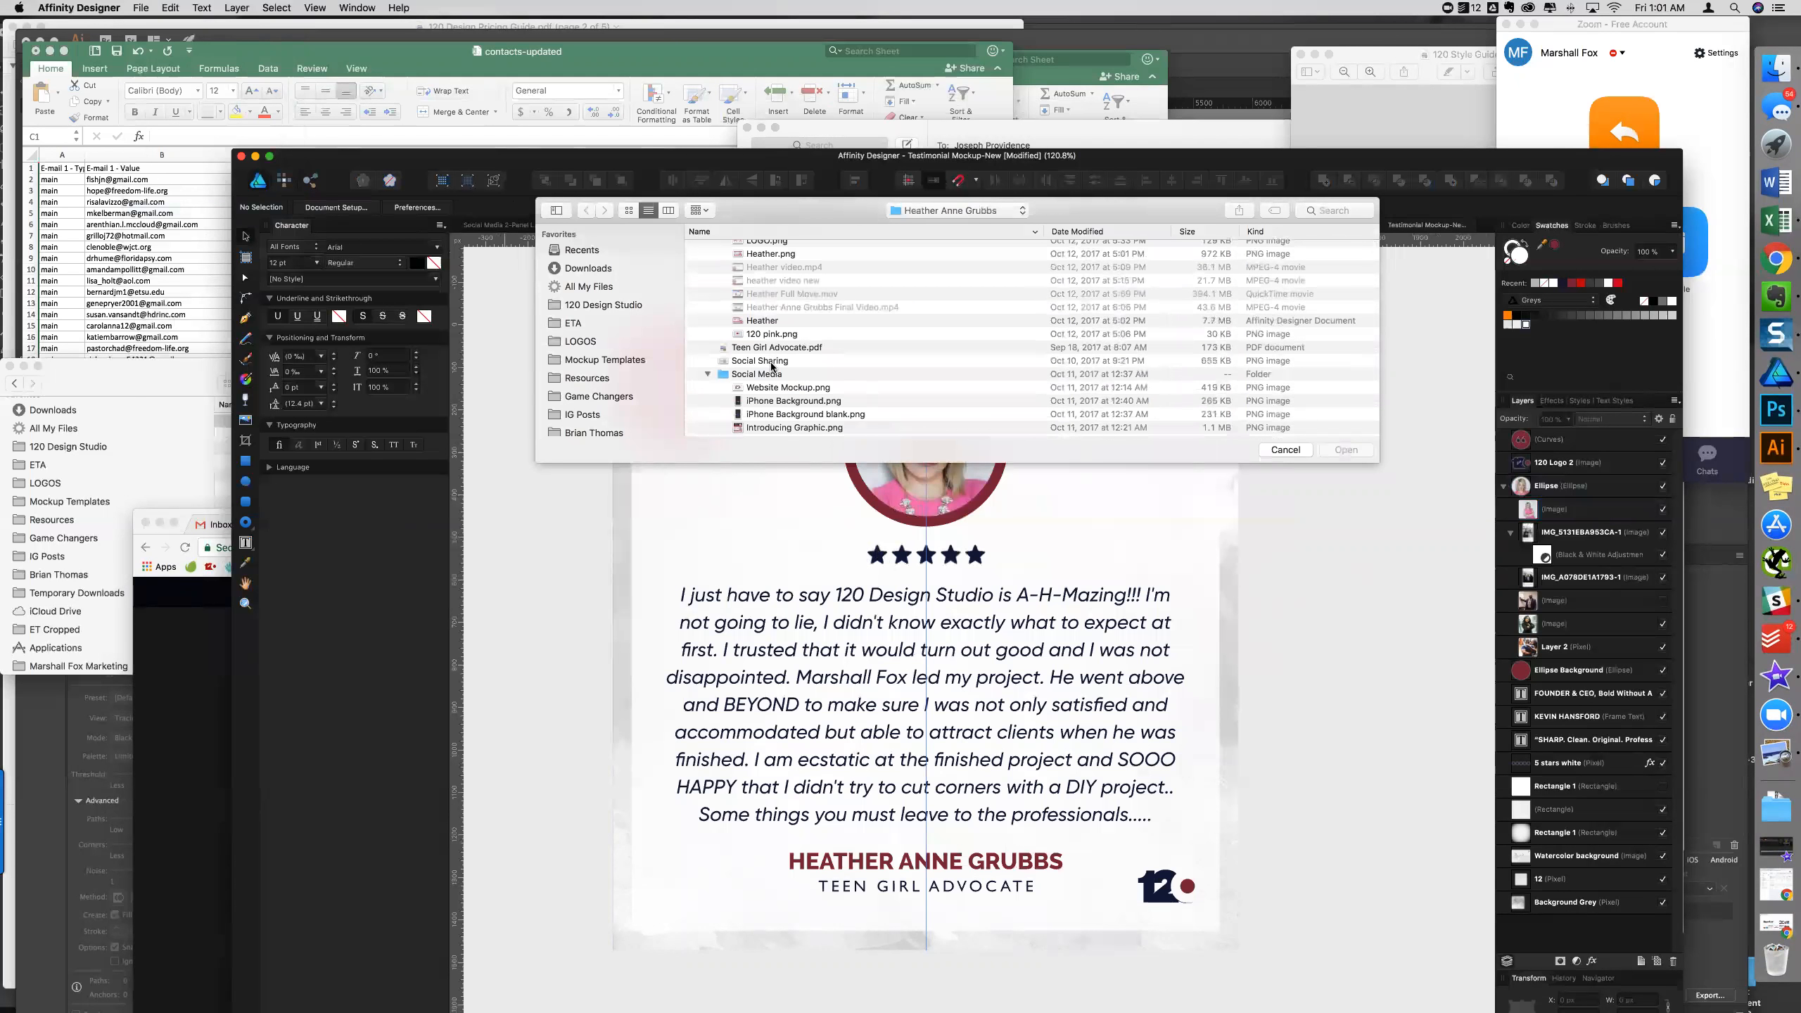
scroll(773, 366, "down", 4)
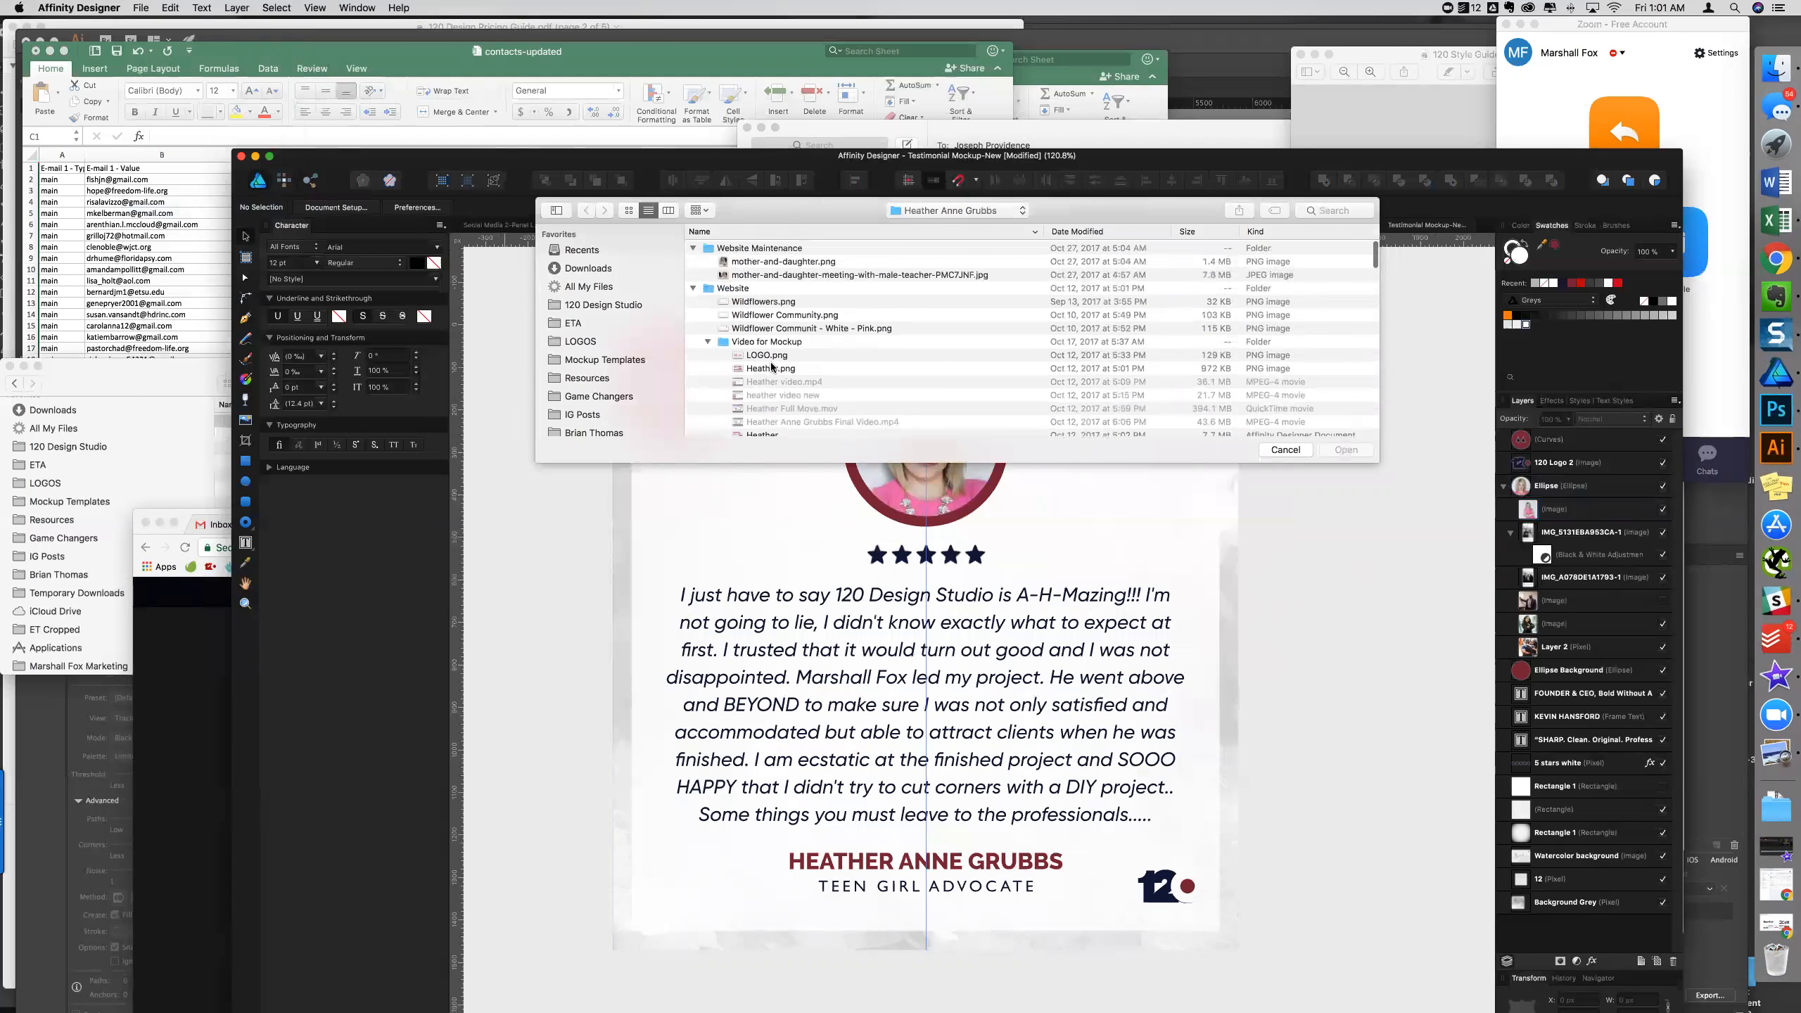
scroll(772, 366, "down", 5)
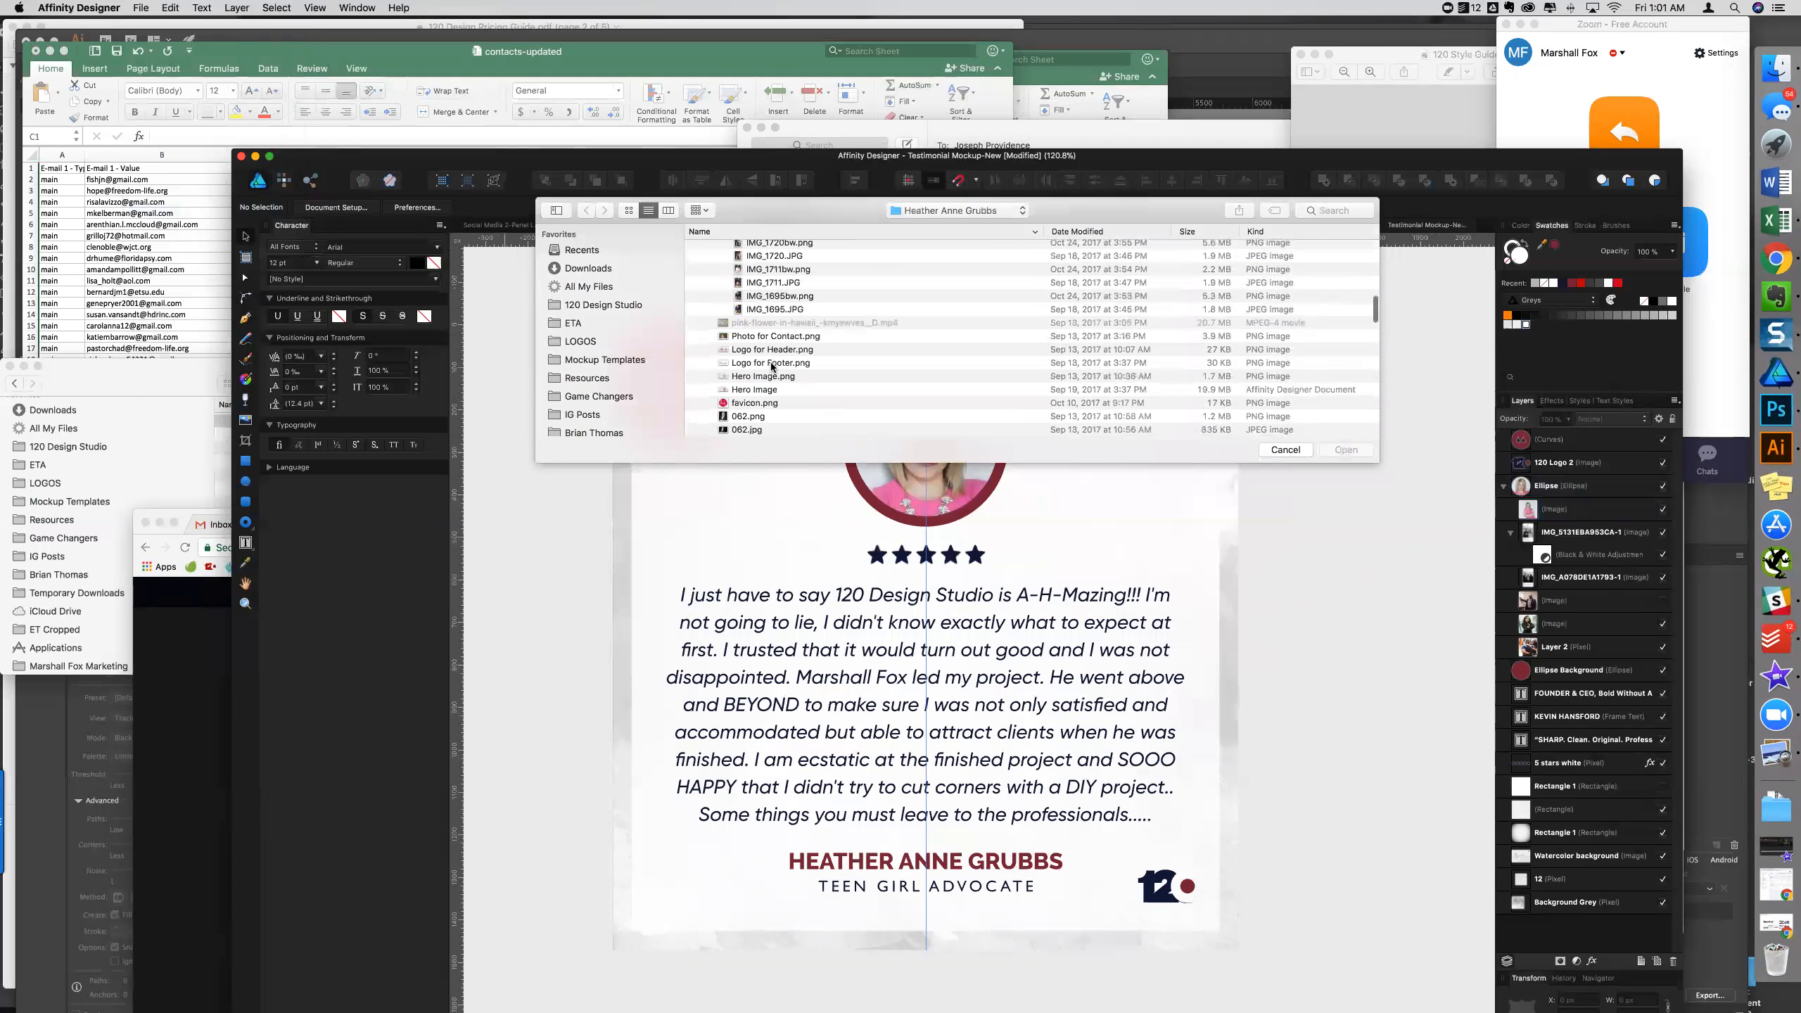
scroll(772, 366, "up", 6)
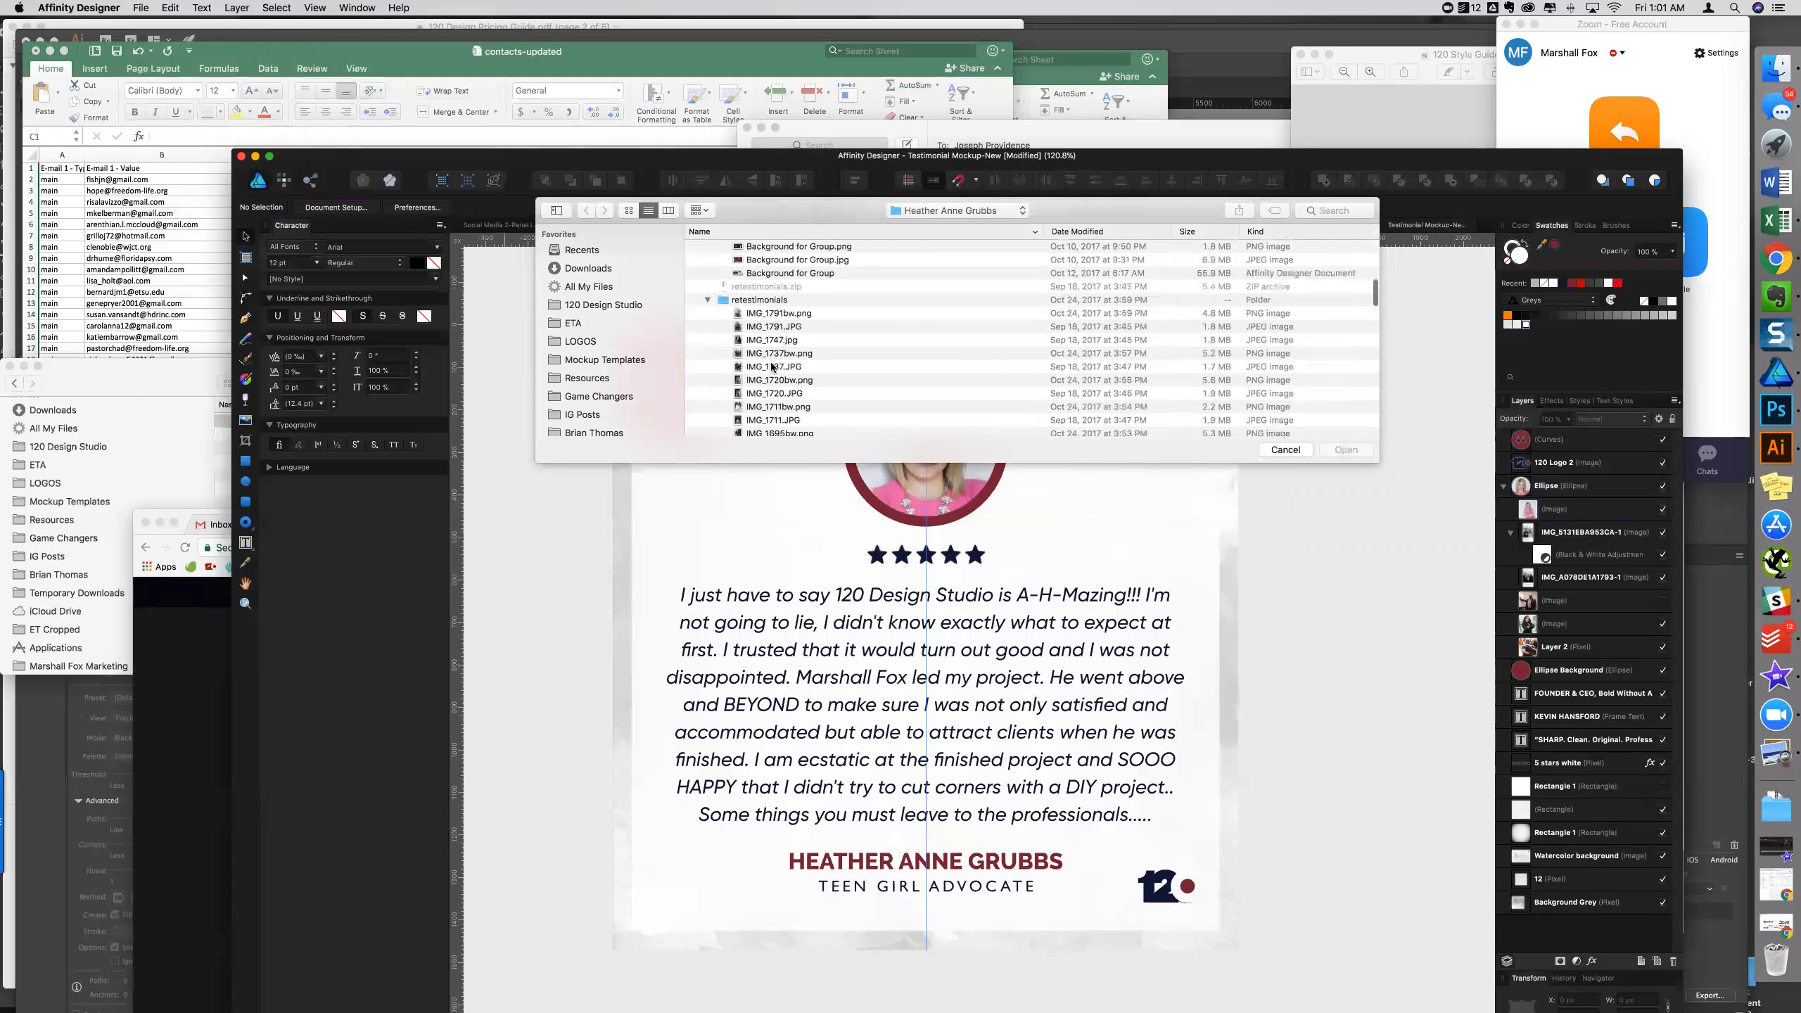
scroll(772, 366, "up", 5)
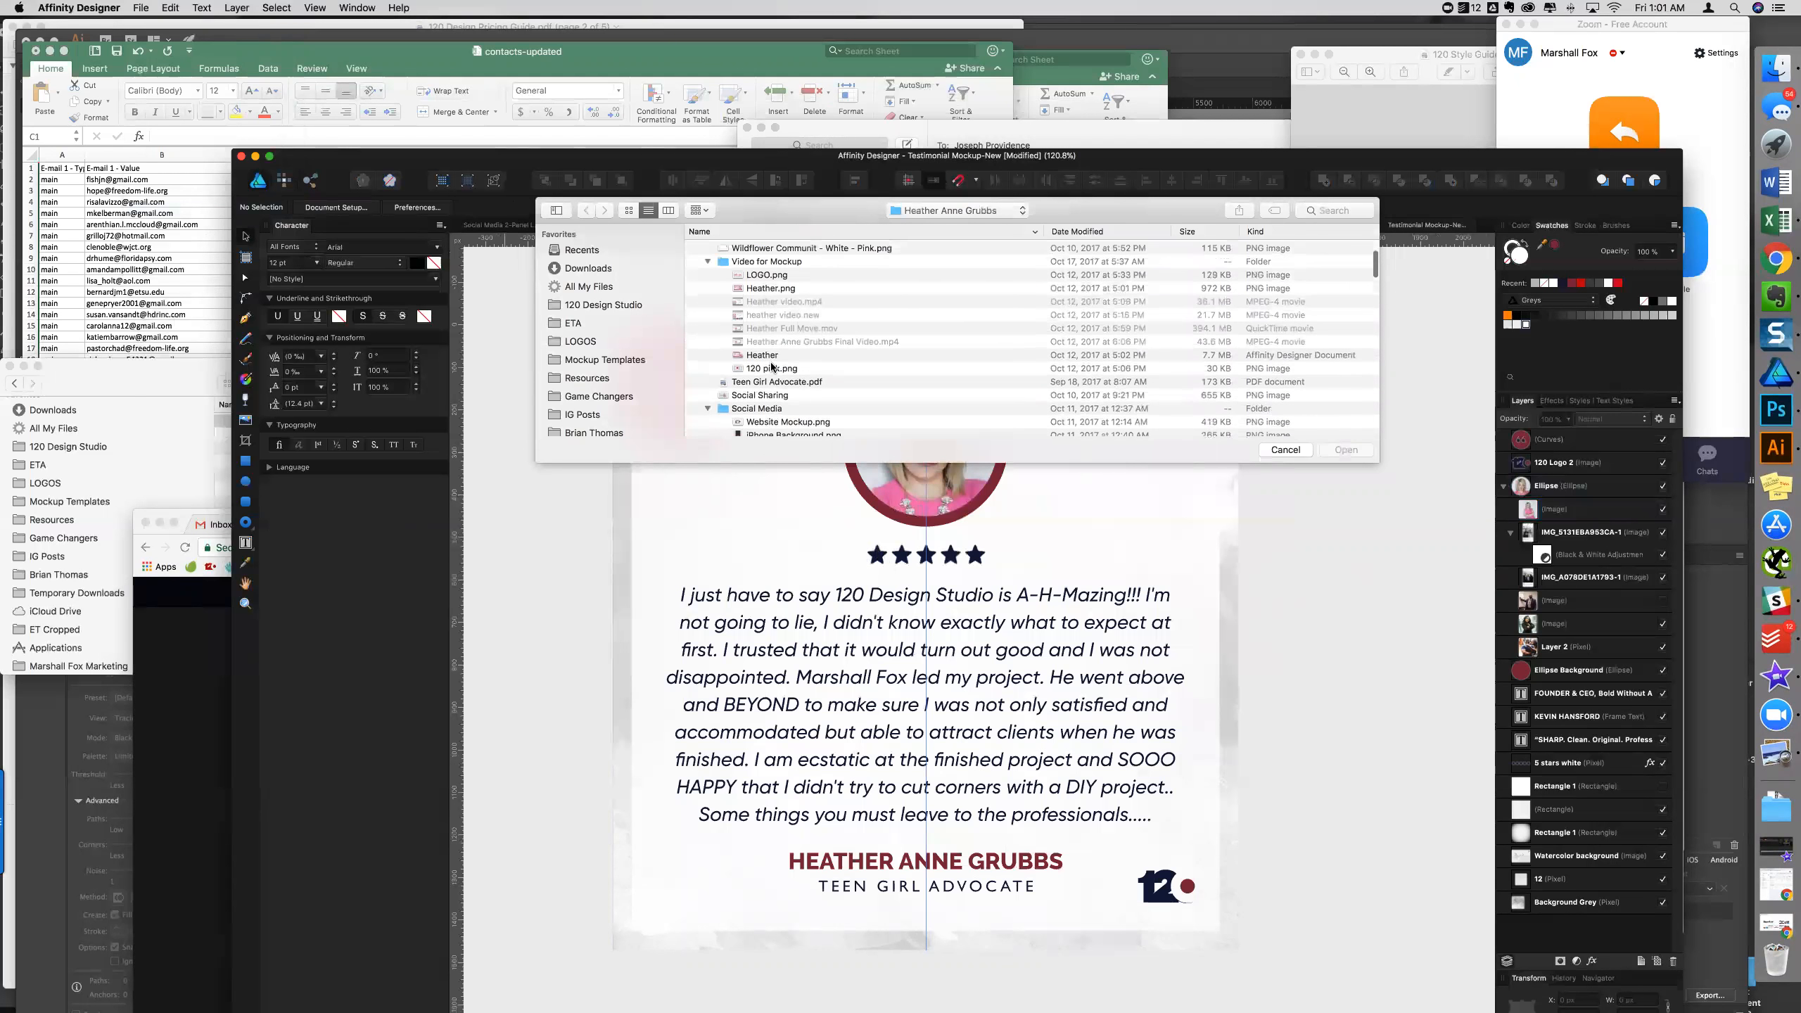
scroll(772, 366, "up", 2)
scroll(773, 366, "down", 4)
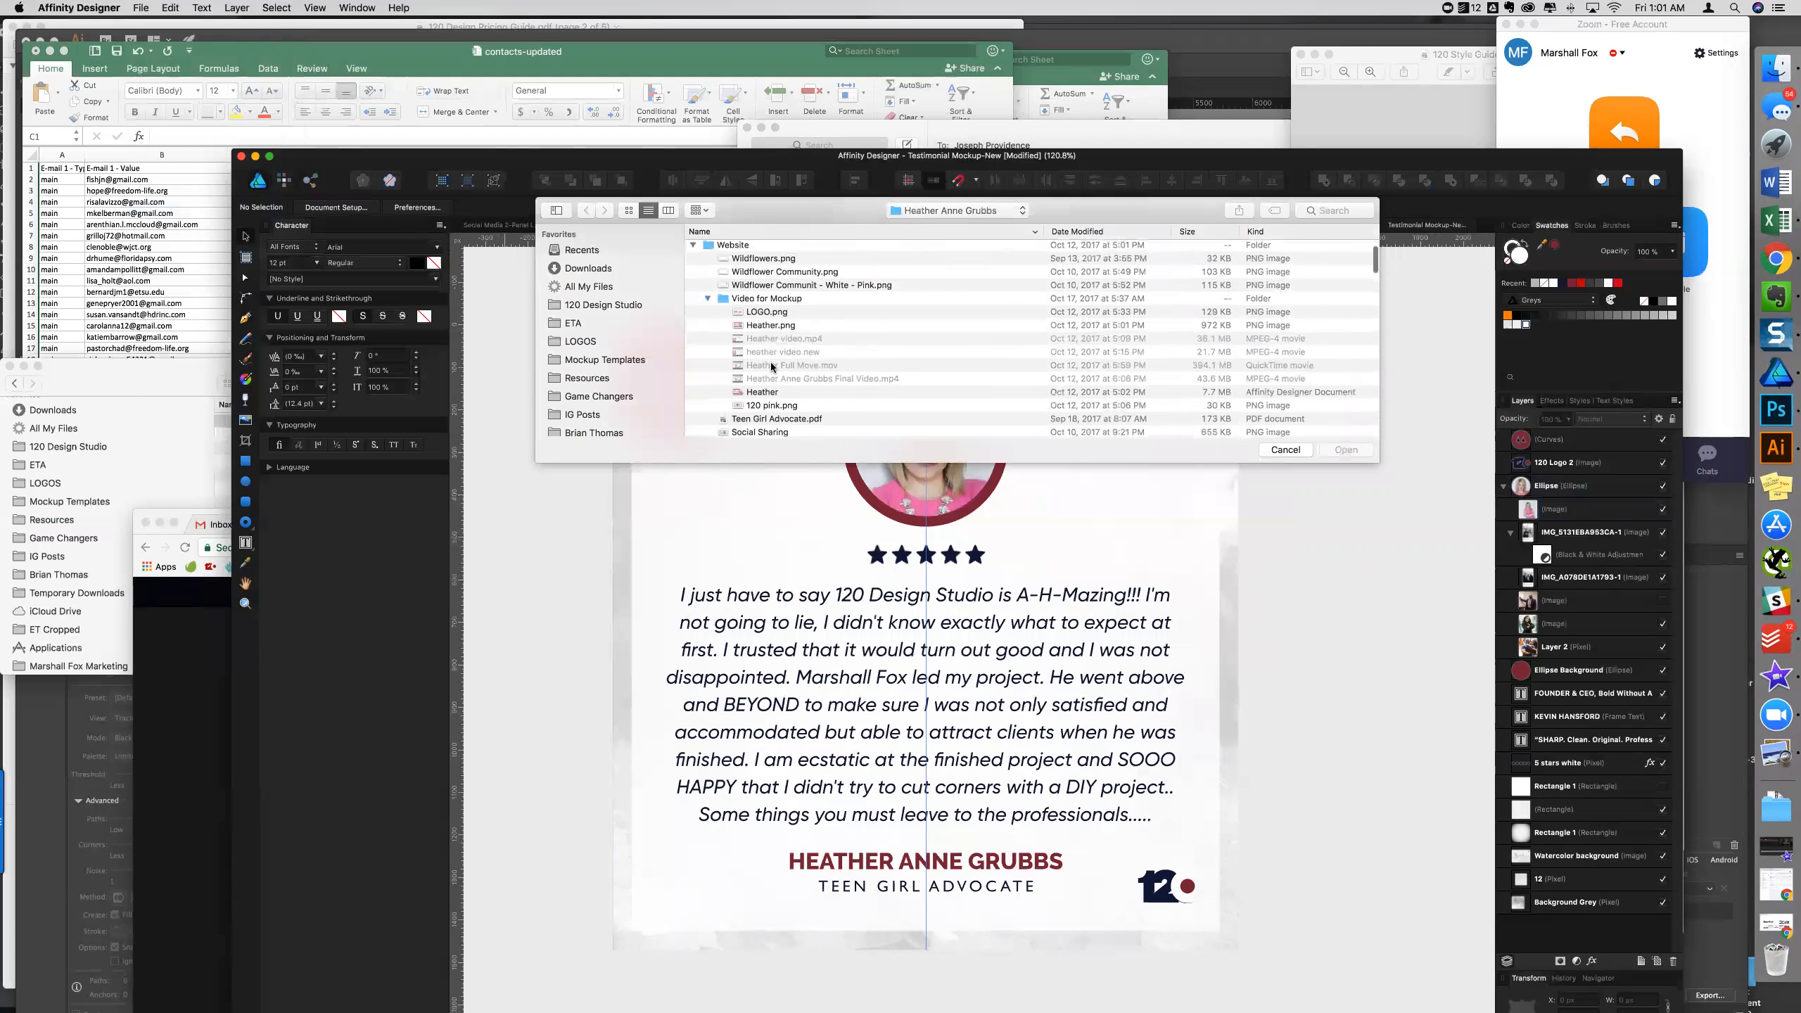
scroll(772, 366, "down", 10)
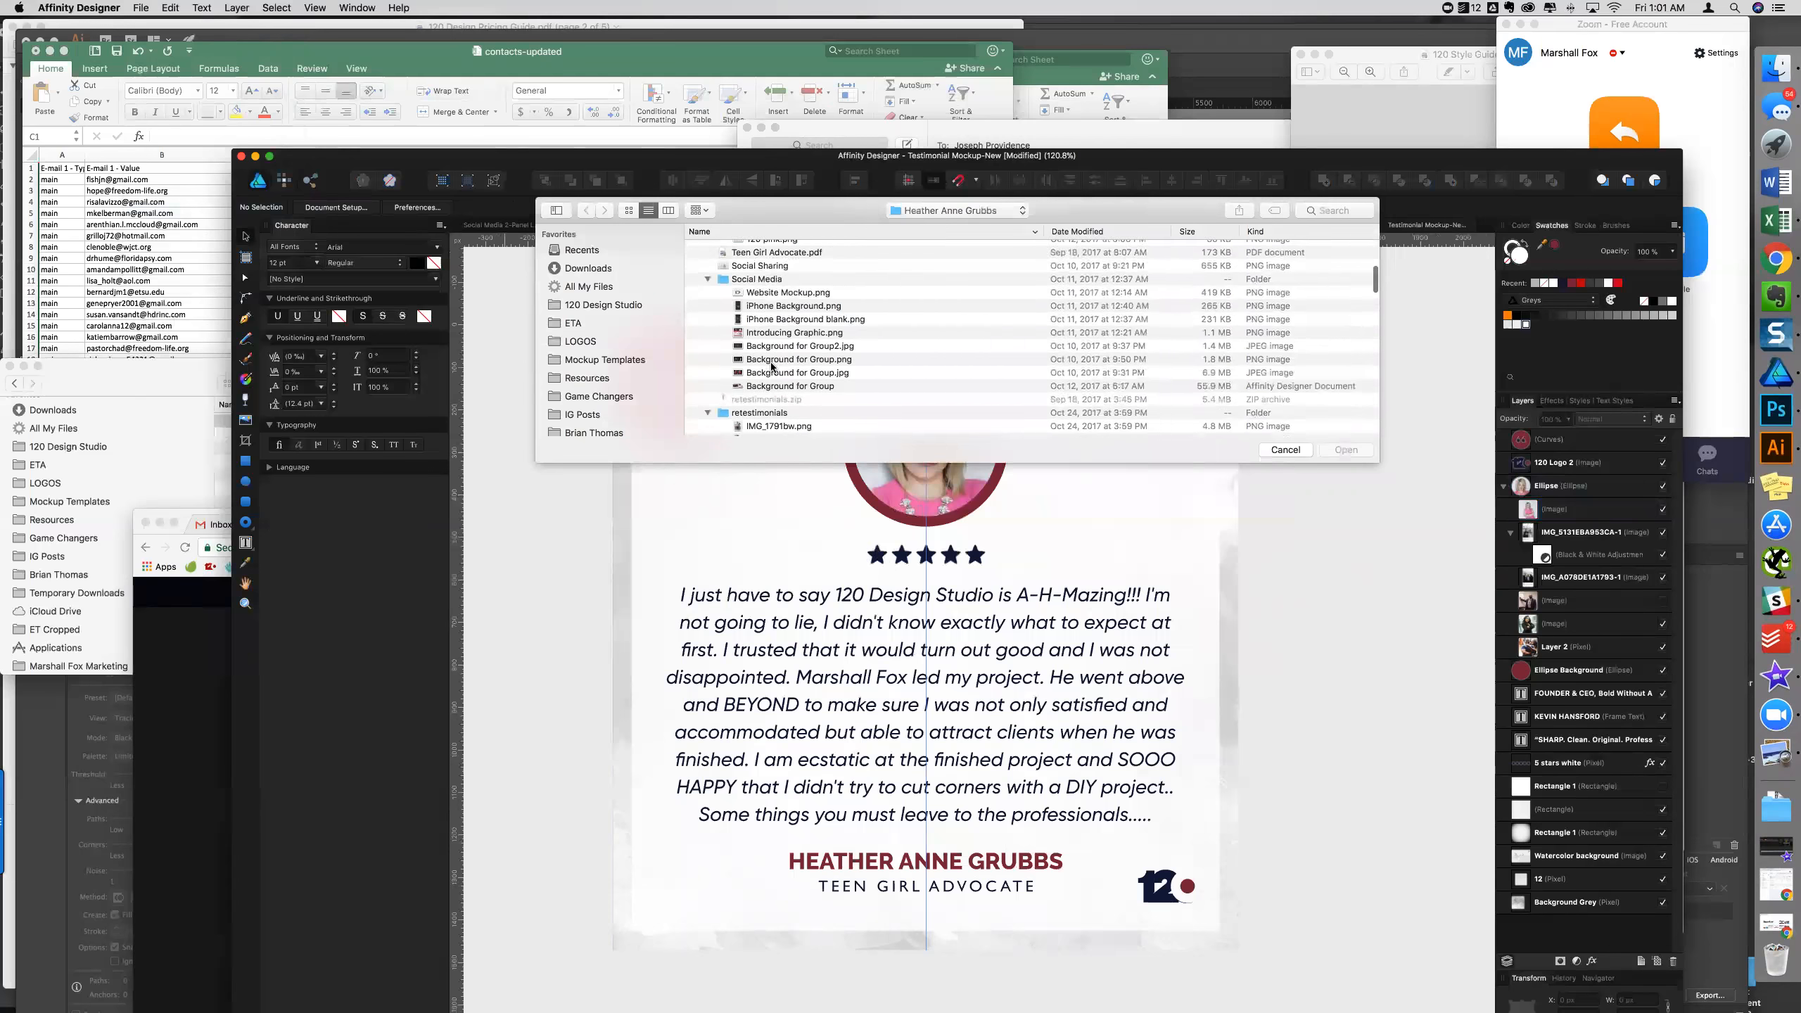
scroll(773, 366, "down", 4)
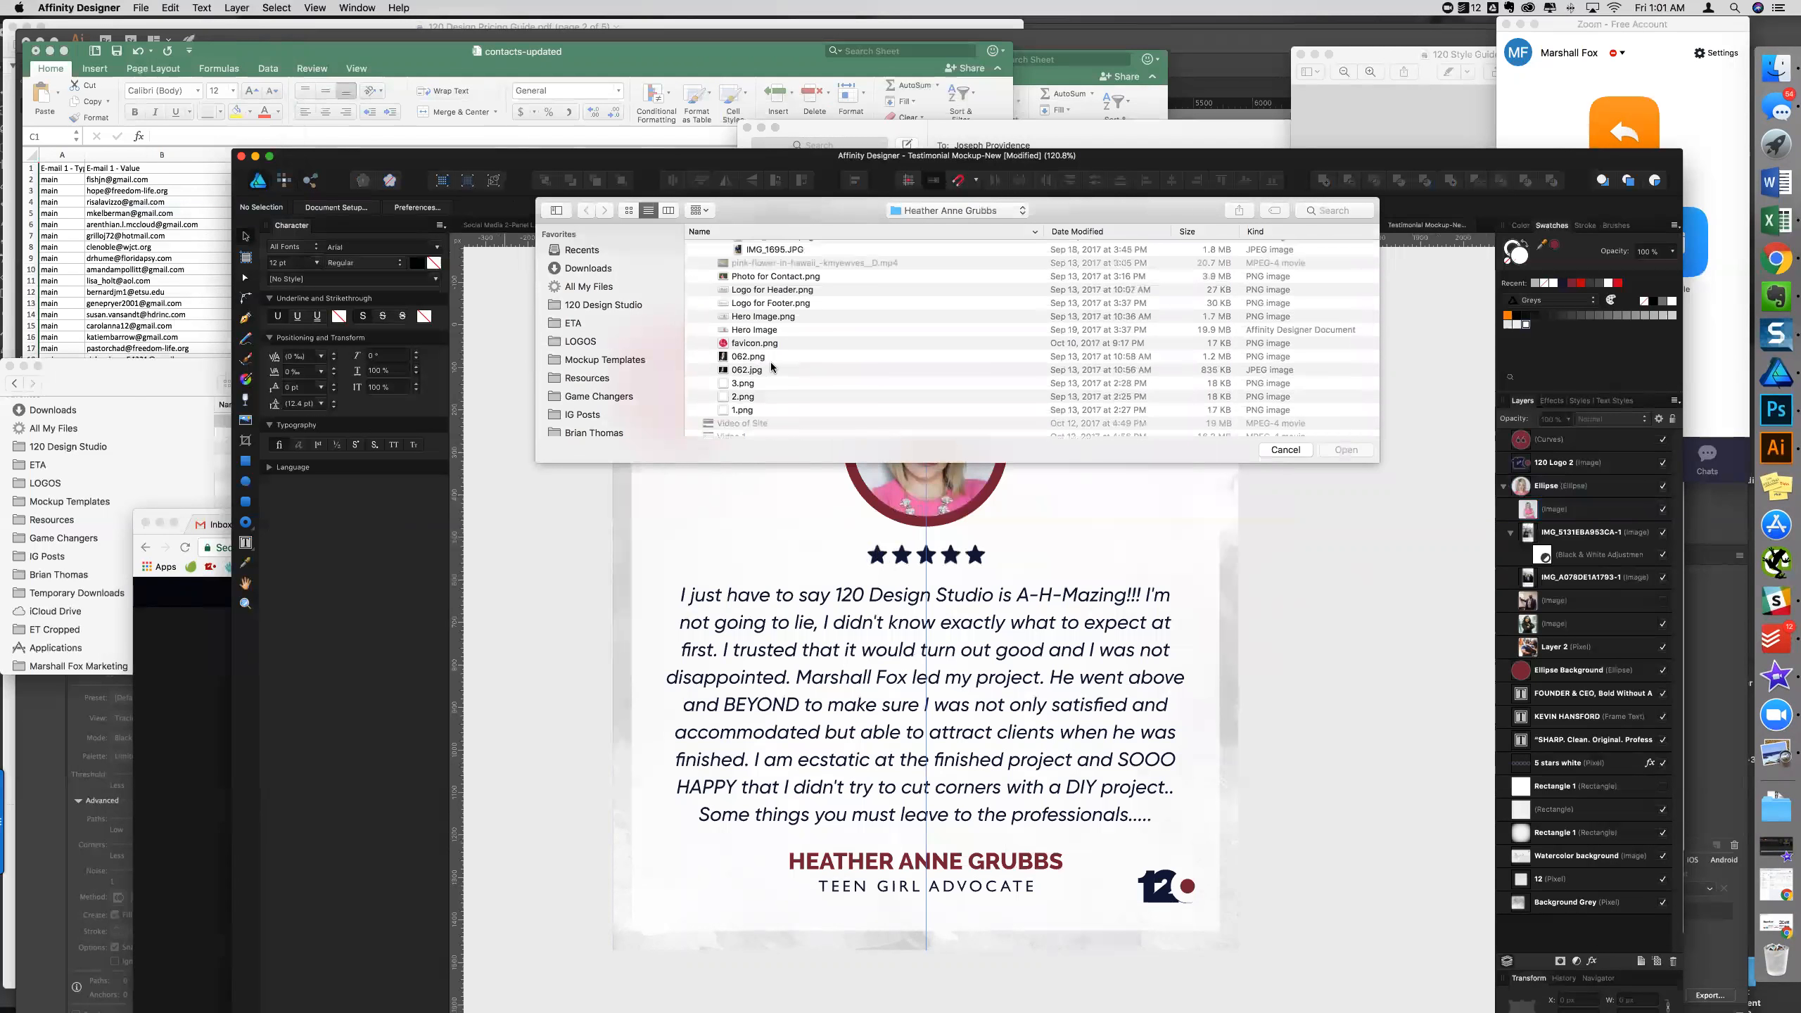
left_click(772, 365)
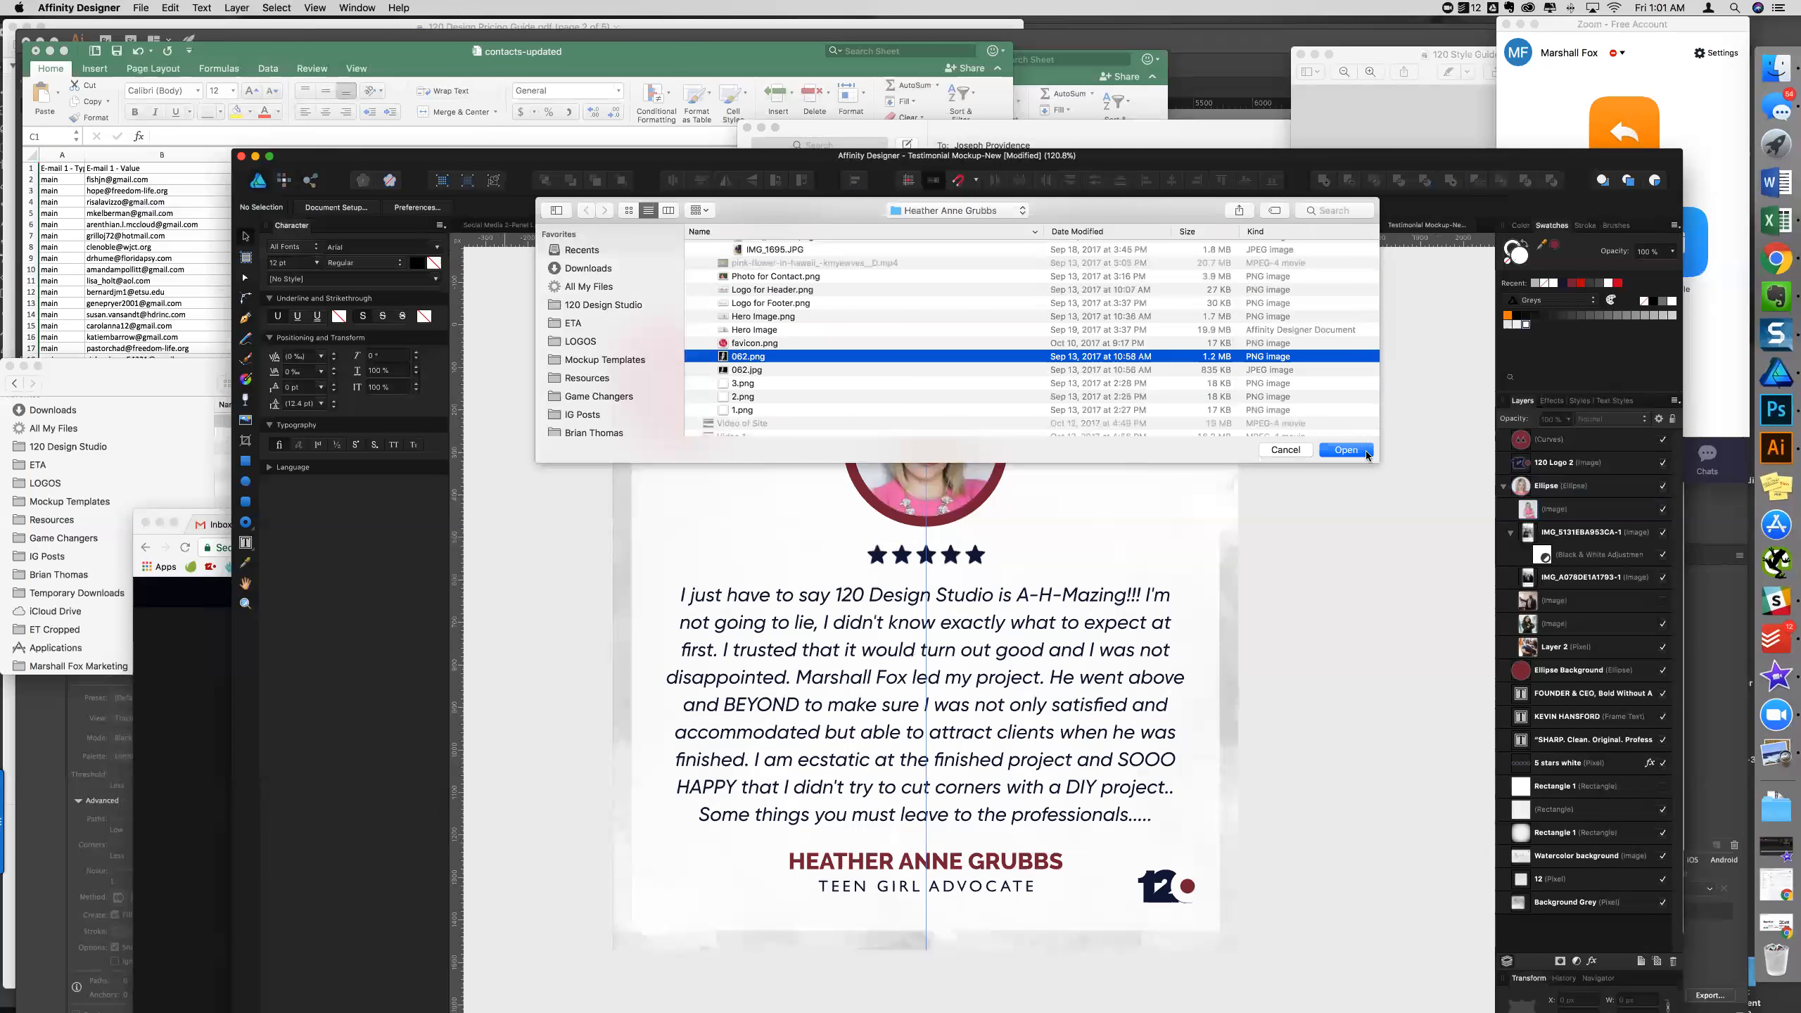
key("Return")
- Drop the 062 photo onto the card and clip it inside the Ellipse portrait frame
left_click(939, 490)
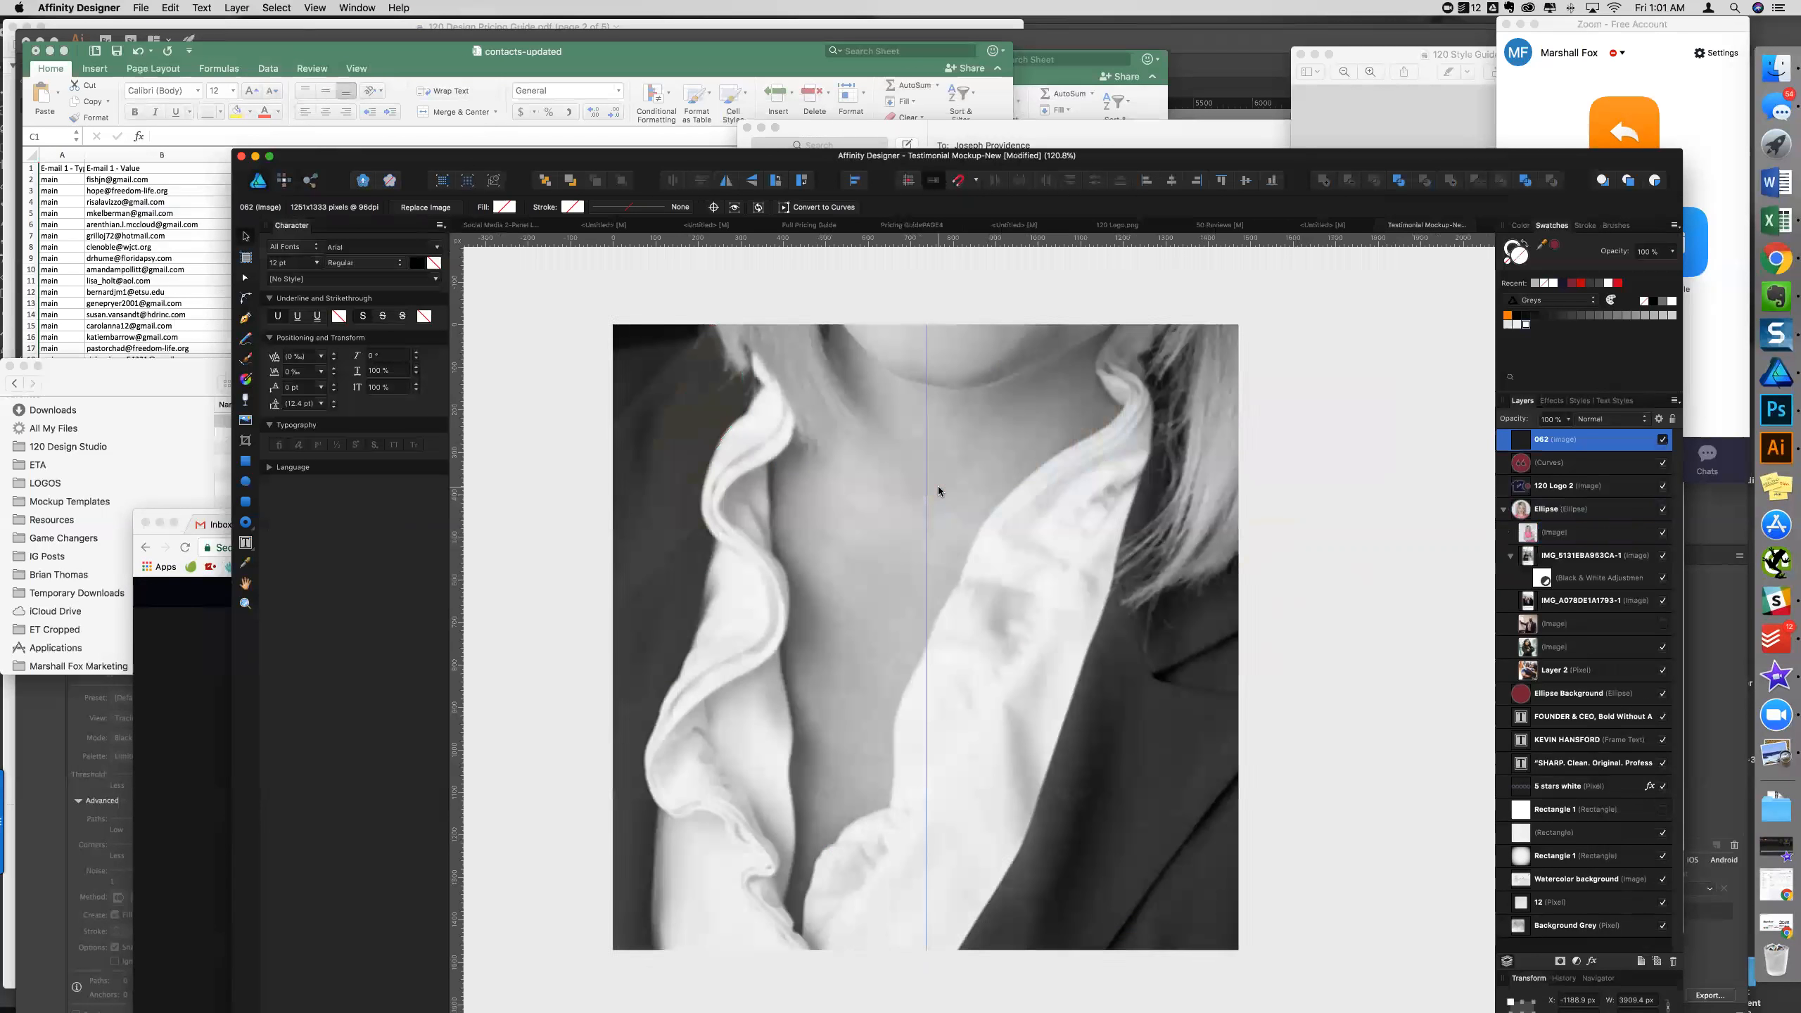
scroll(936, 483, "down", 5)
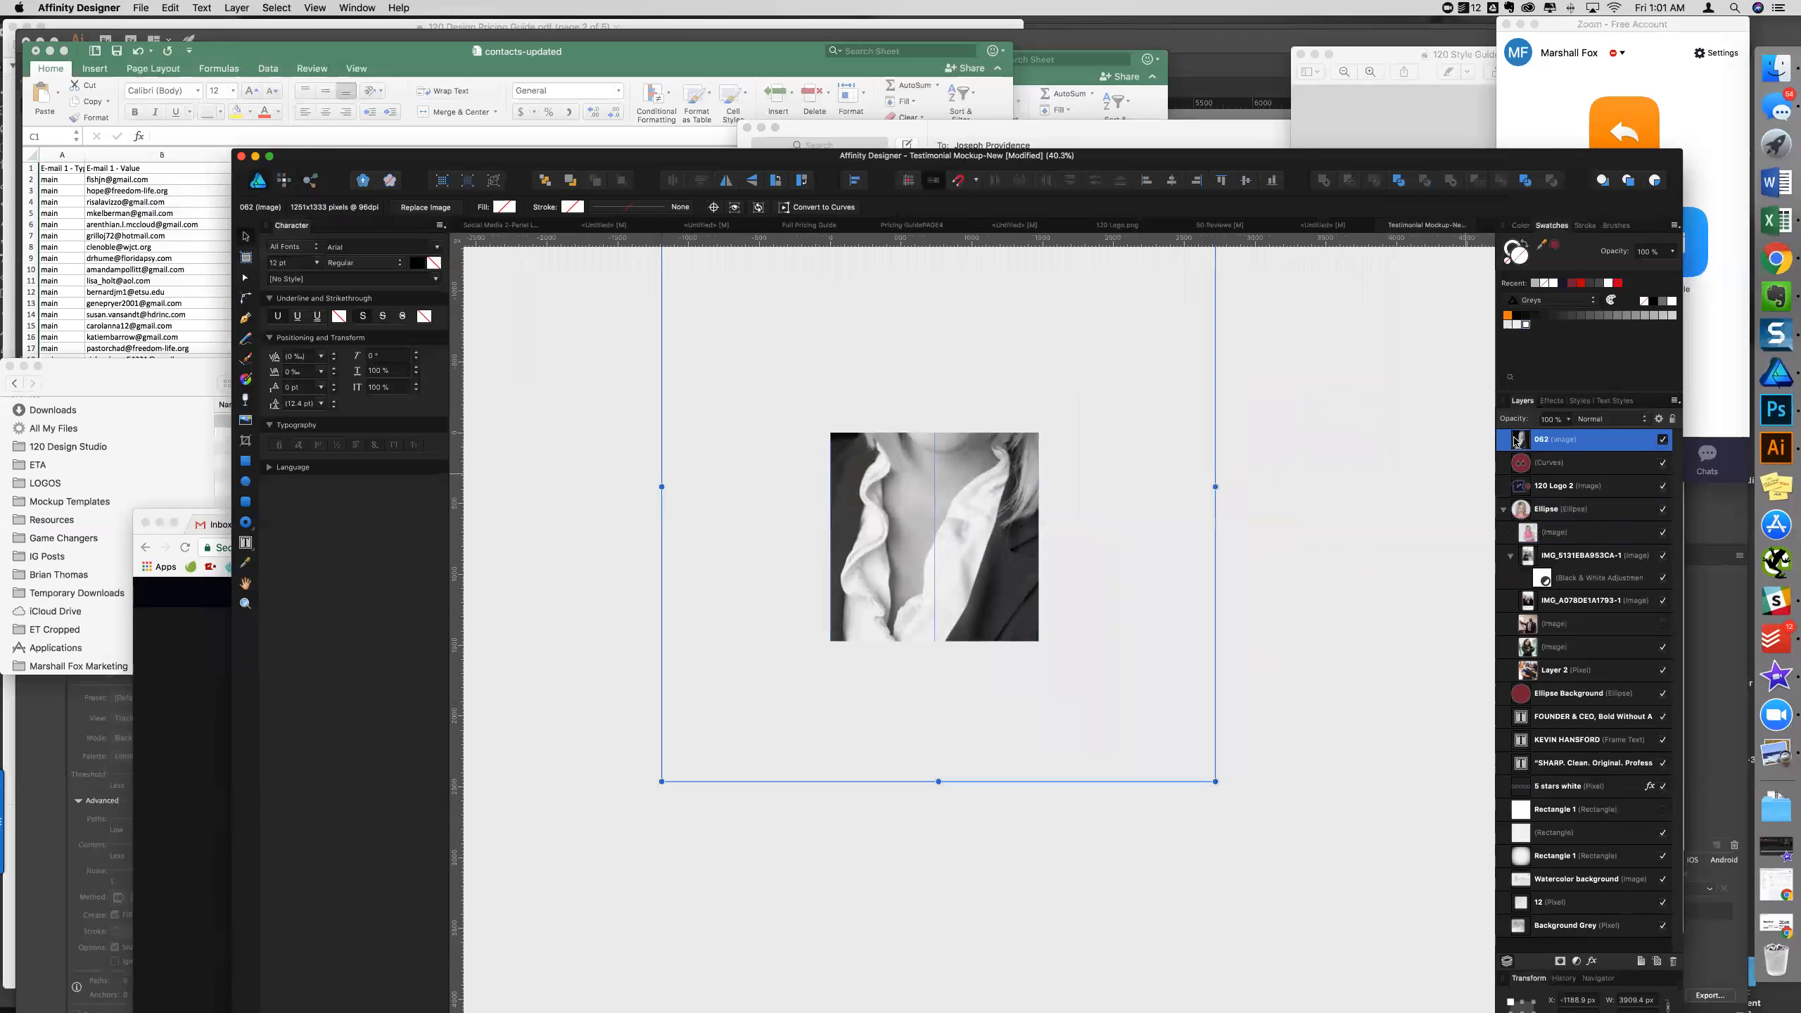
left_click_drag(1508, 453, 1535, 517)
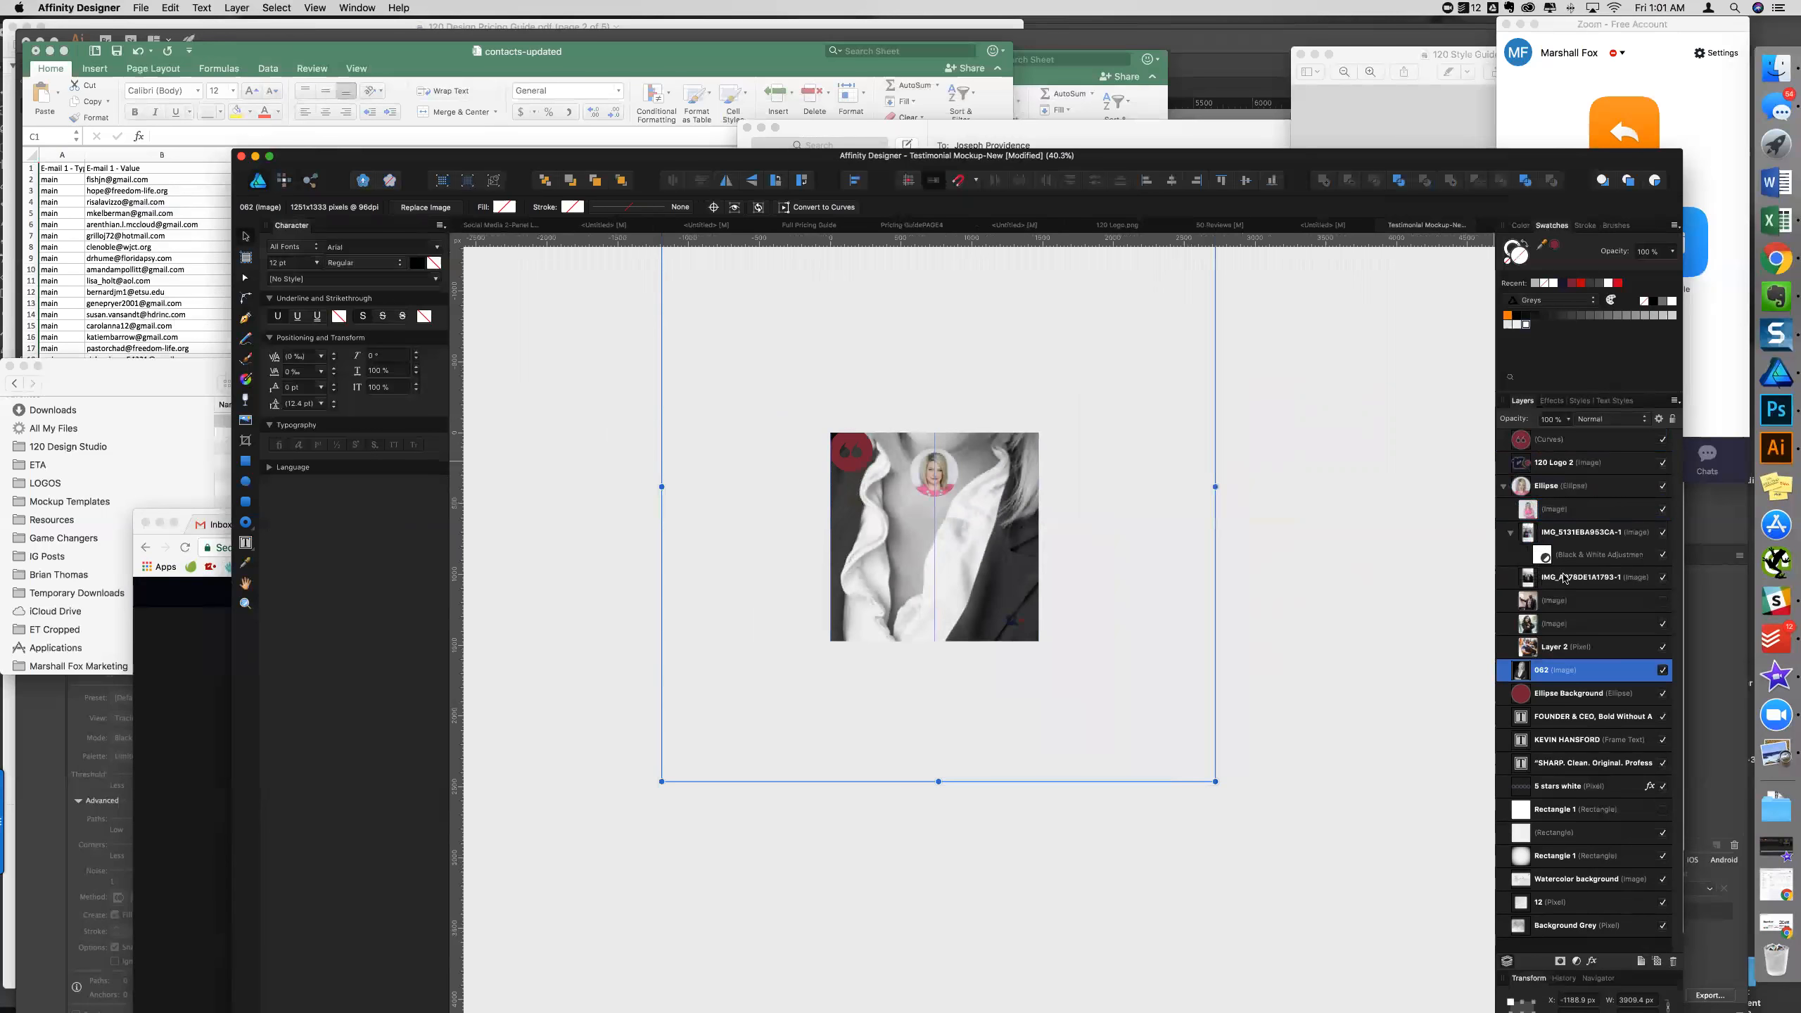
left_click_drag(1522, 677, 1525, 489)
- Shrink and centre the 062 photo in the circle, then hide it and select the colour portrait layer
left_click_drag(1212, 780, 882, 614)
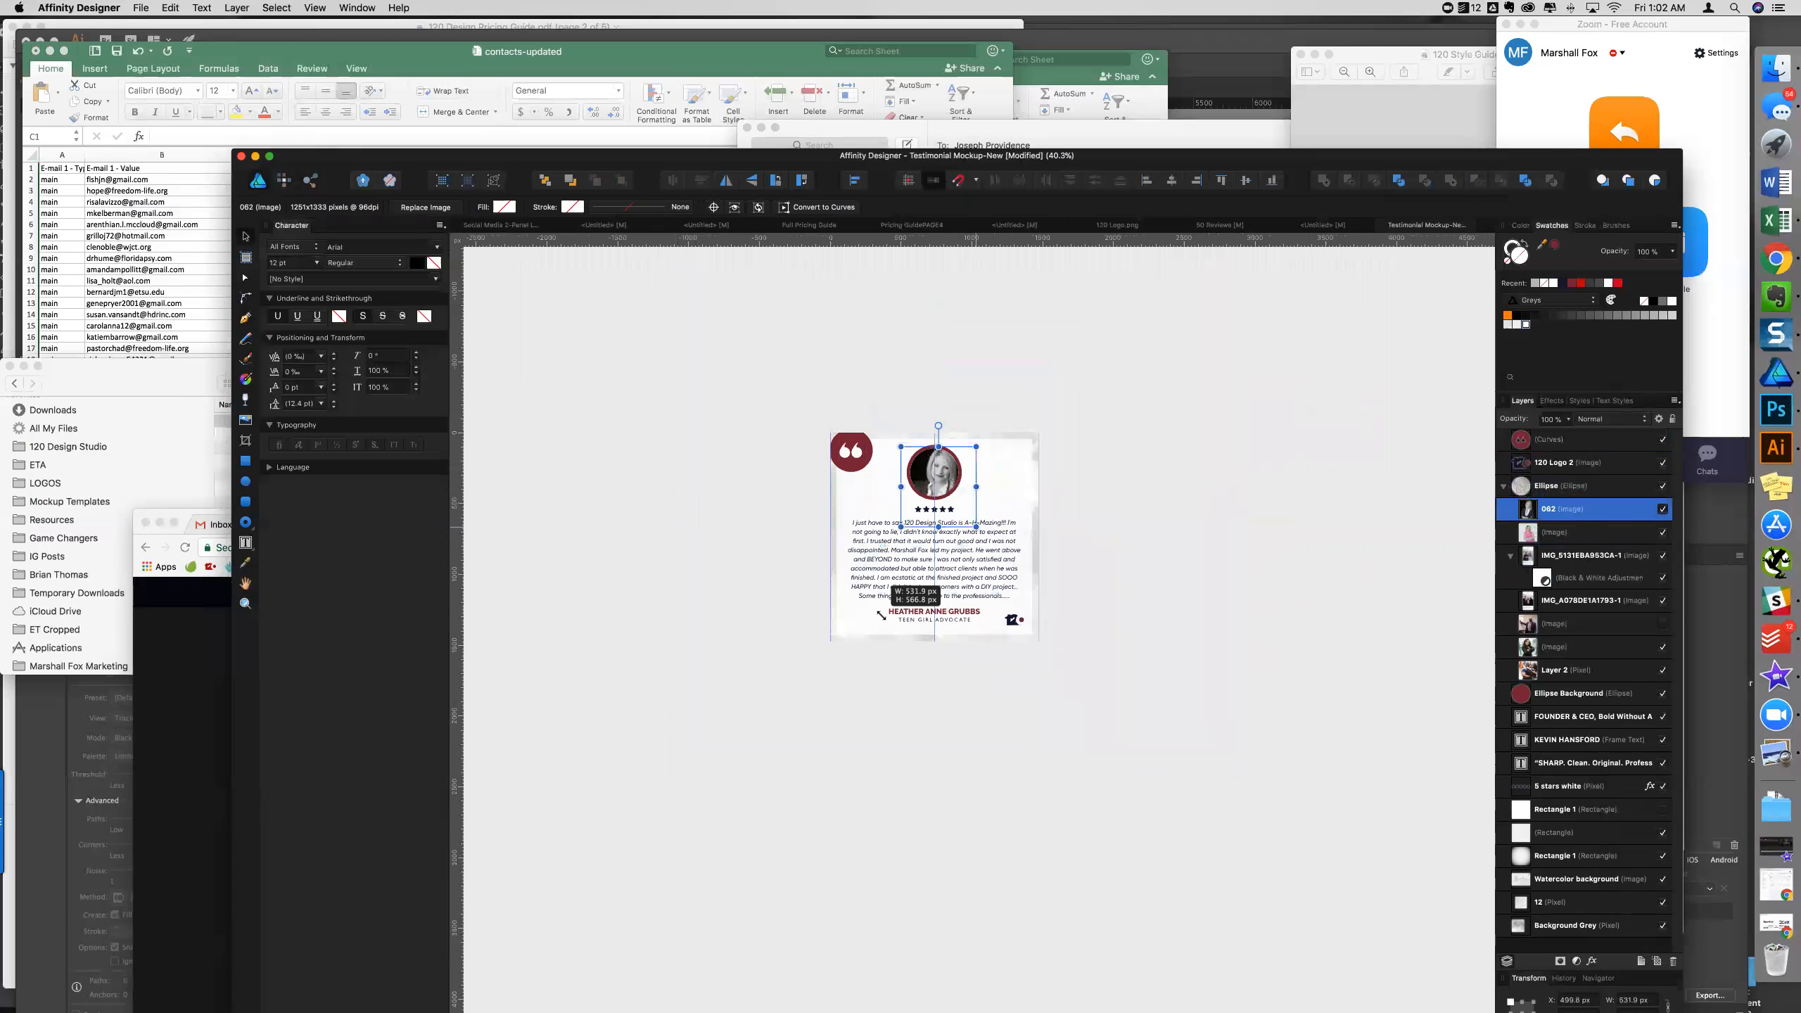
scroll(960, 470, "up", 5)
mouse_move(950, 506)
left_mouse_down()
mouse_move(932, 505)
mouse_move(943, 518)
left_mouse_up()
scroll(939, 512, "up", 5)
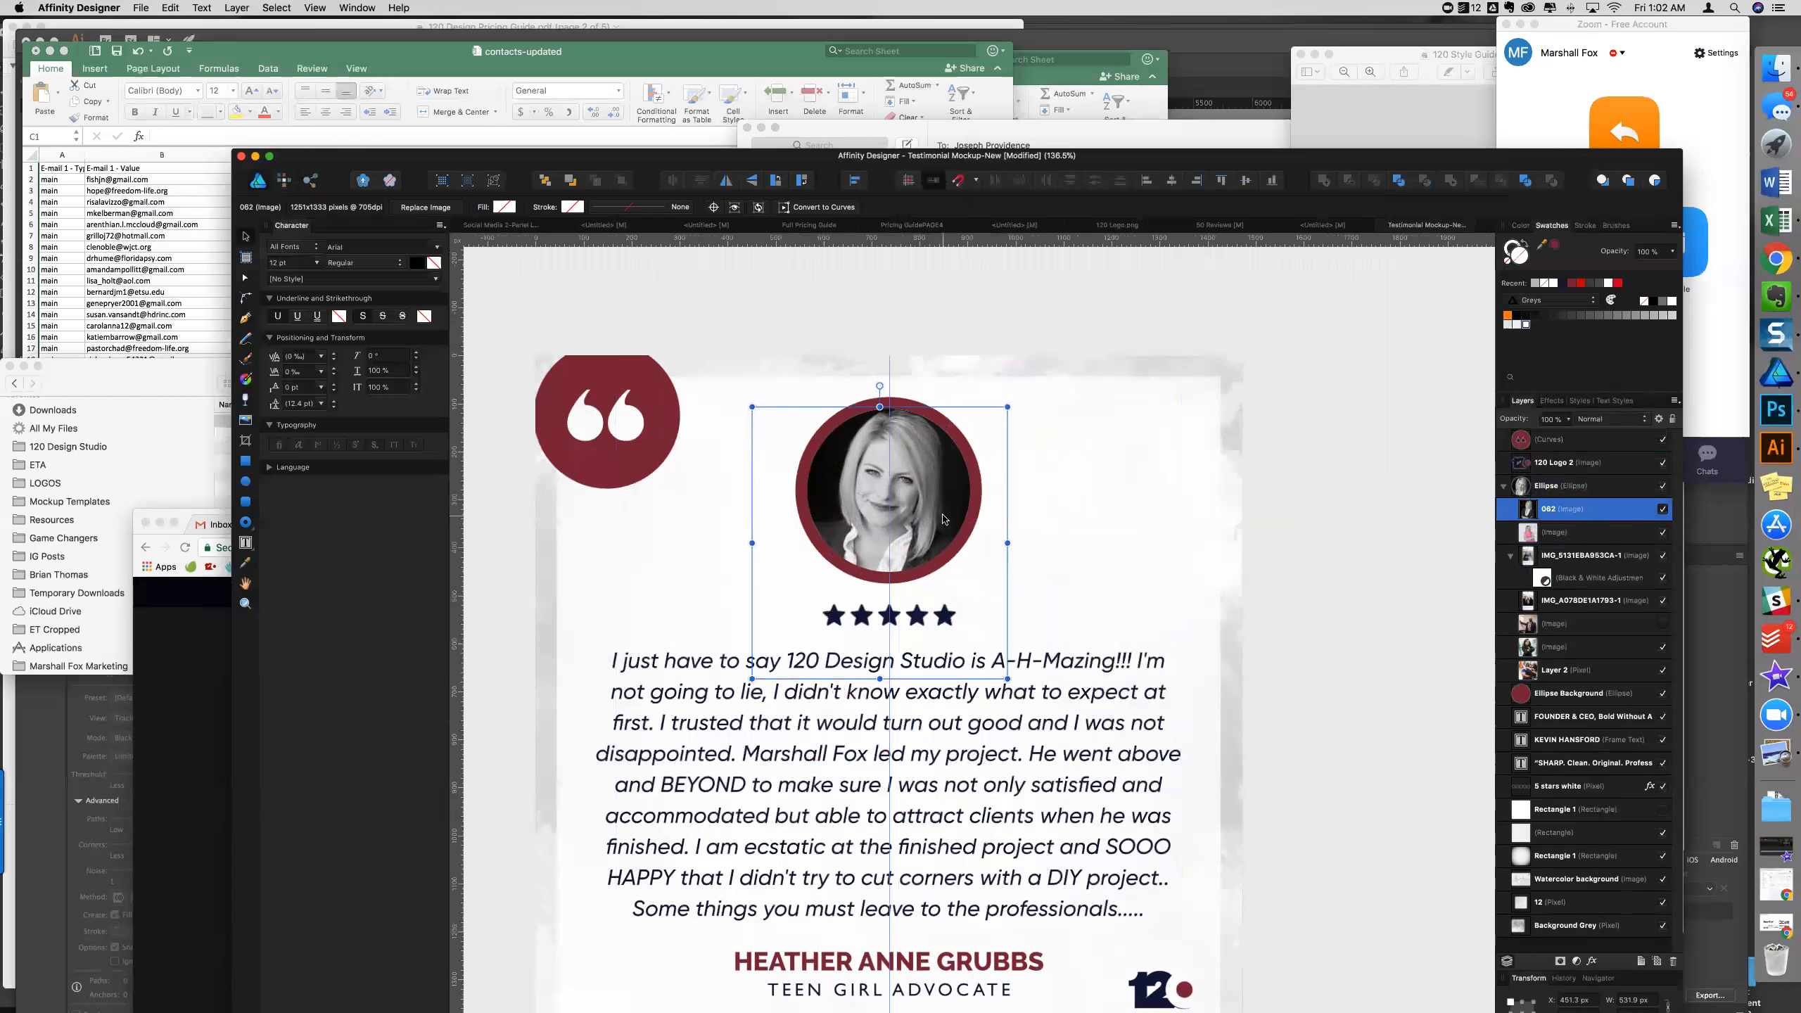
left_click(1663, 509)
left_click(1600, 532)
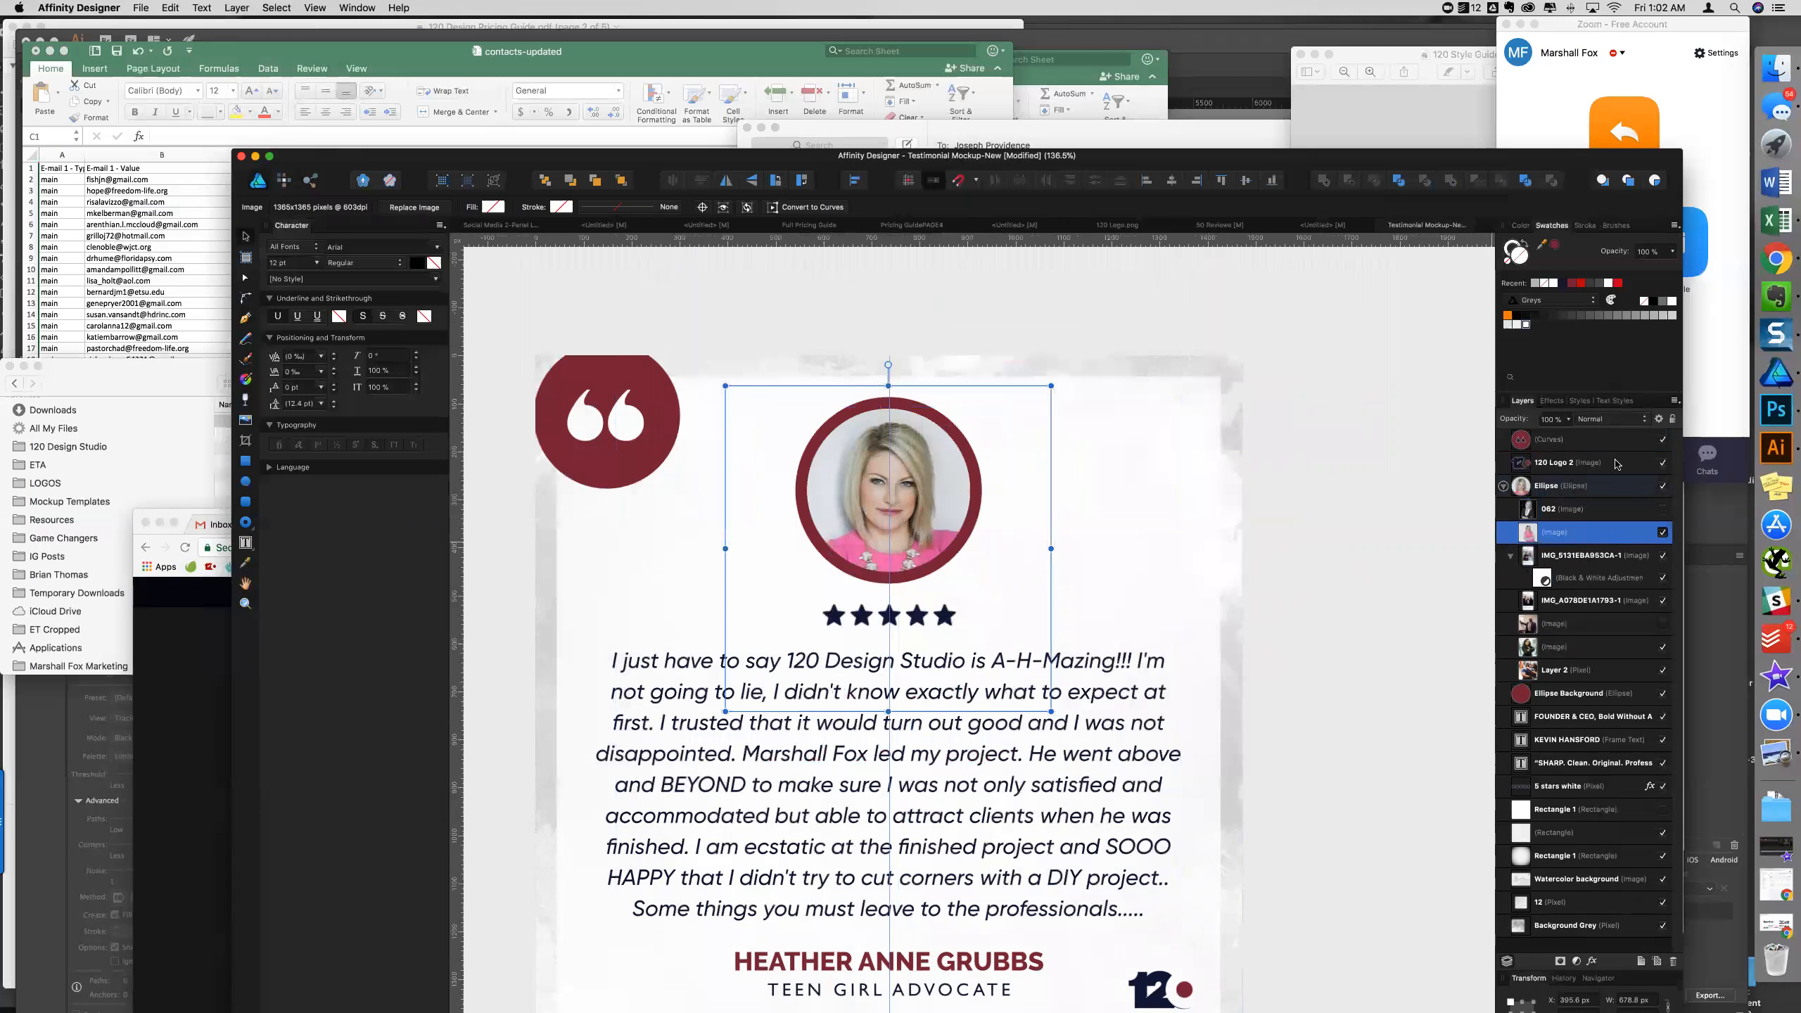
- Add a Black and White adjustment to the colour portrait and lower its Red and Yellow sliders
left_click(1580, 963)
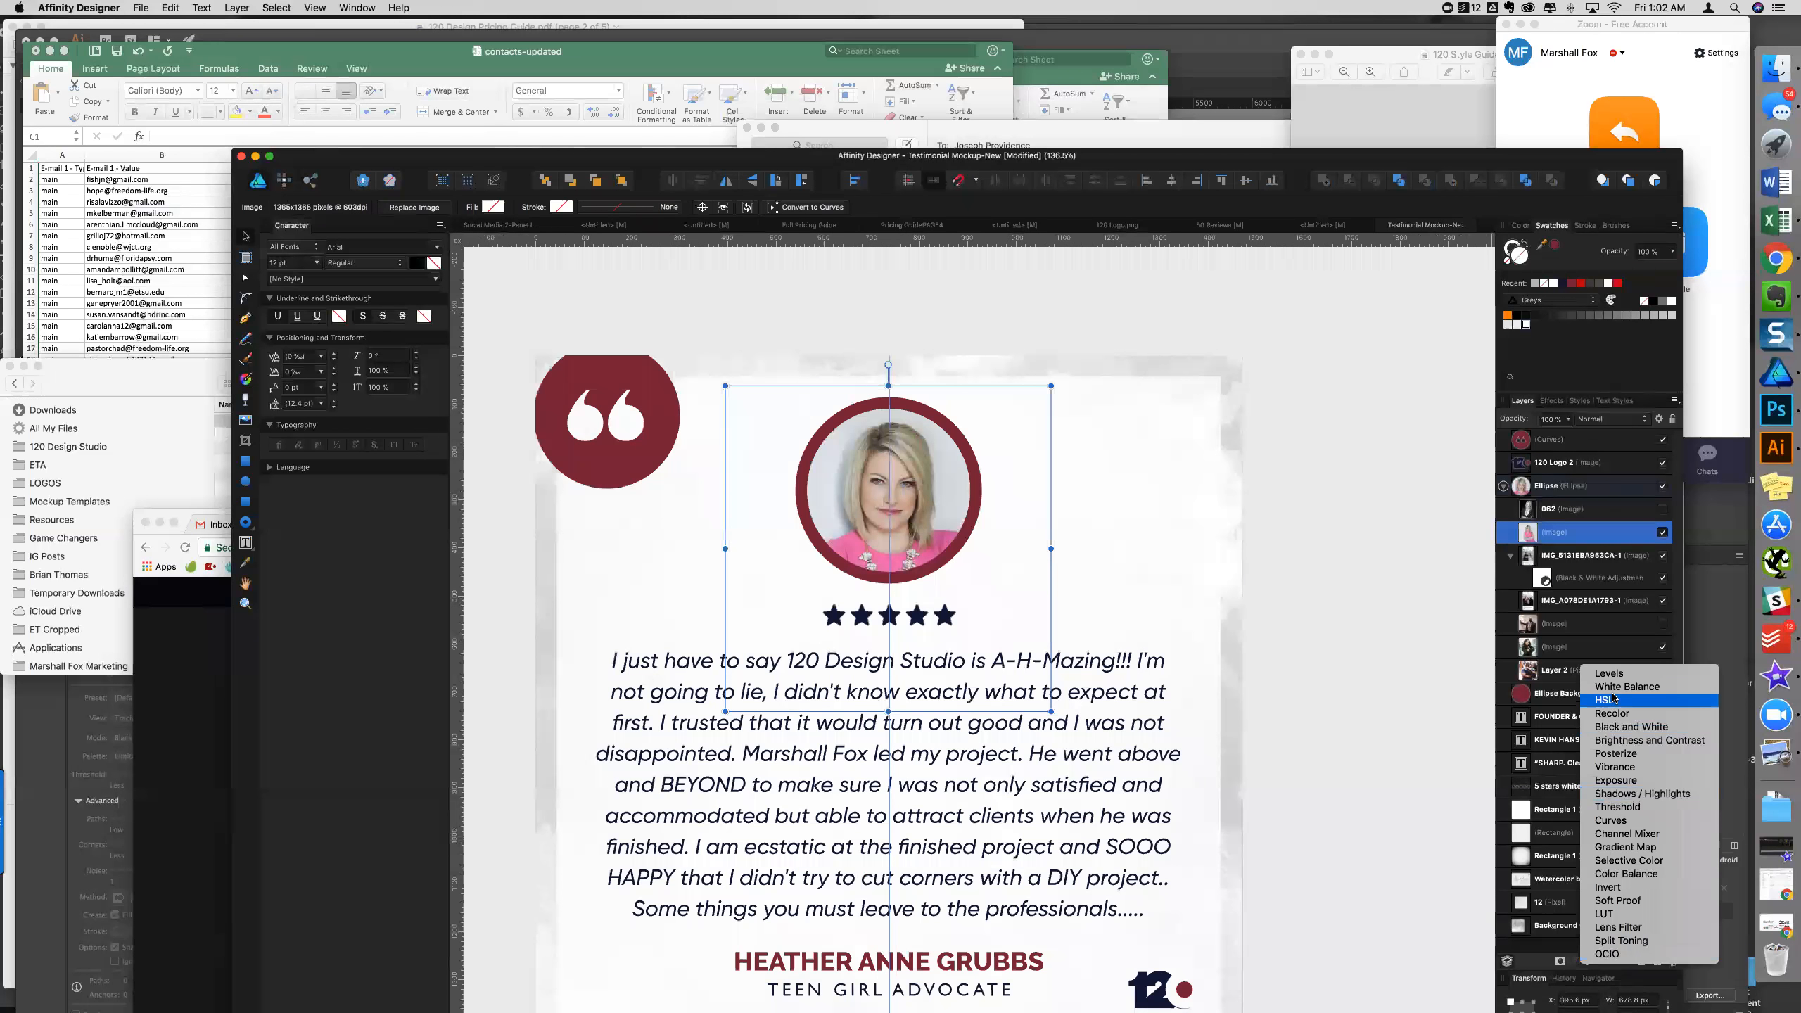
left_click(1621, 729)
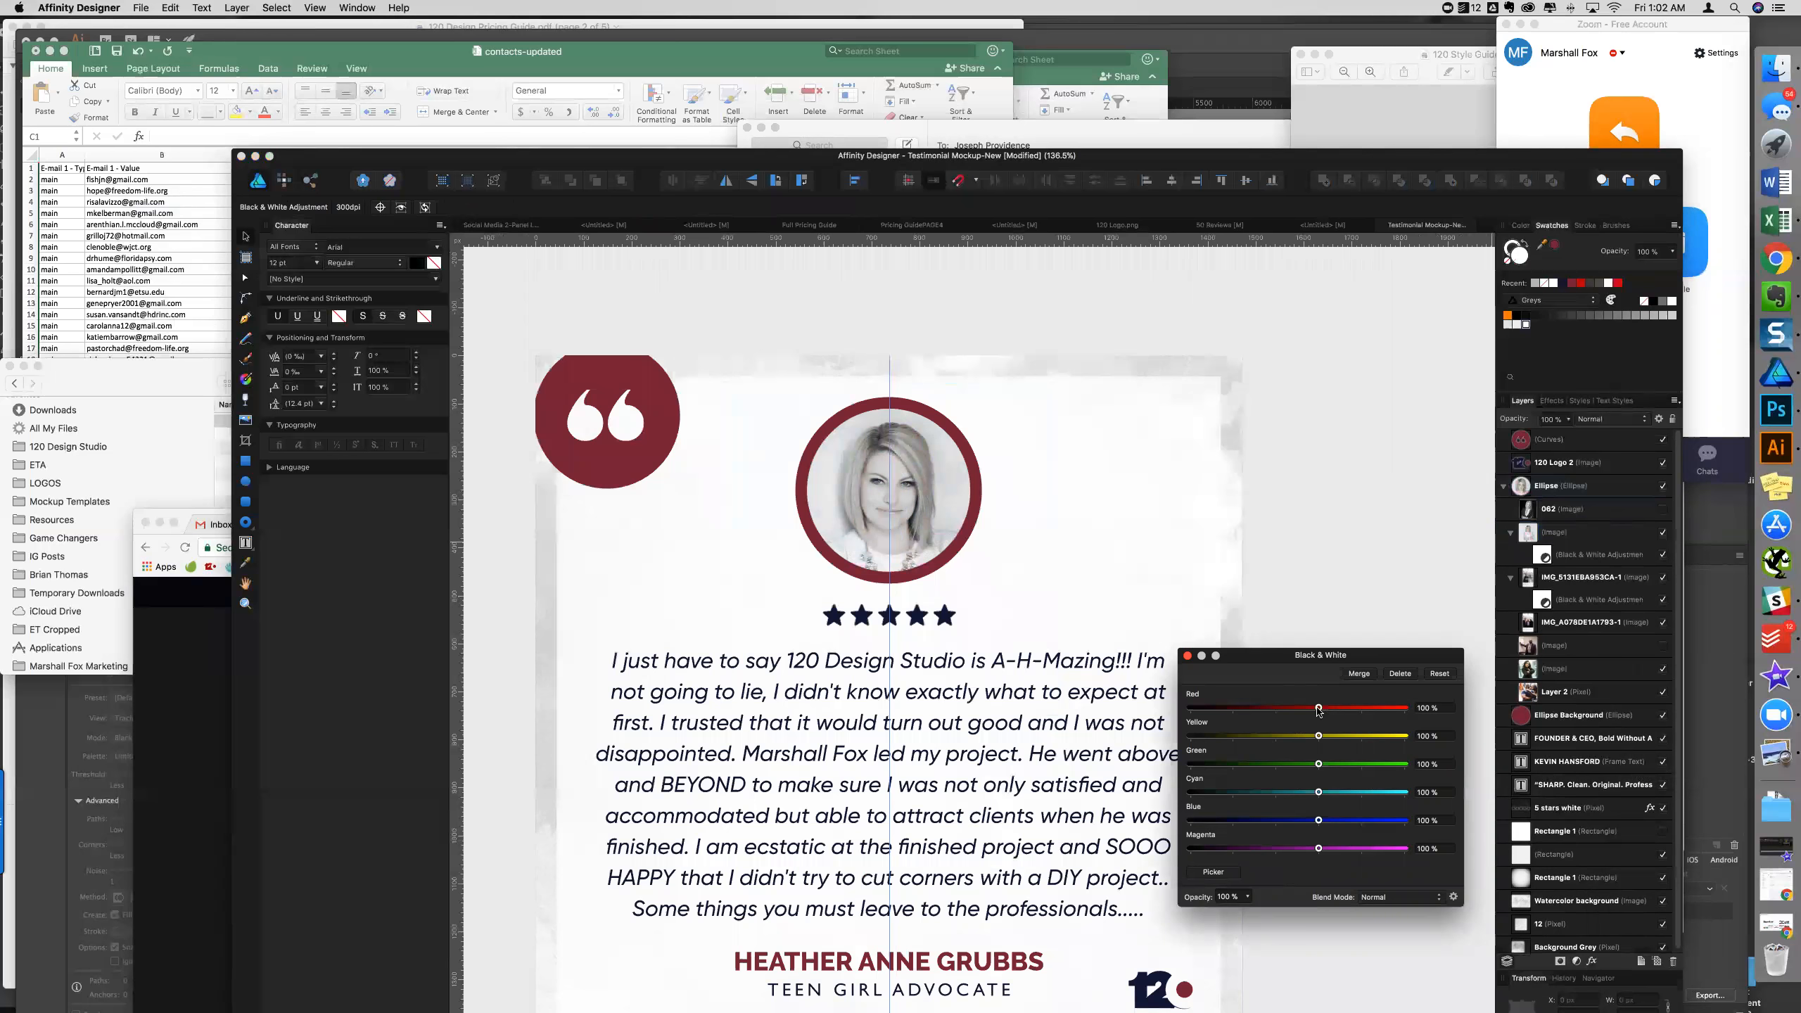
left_click_drag(1318, 709, 1274, 851)
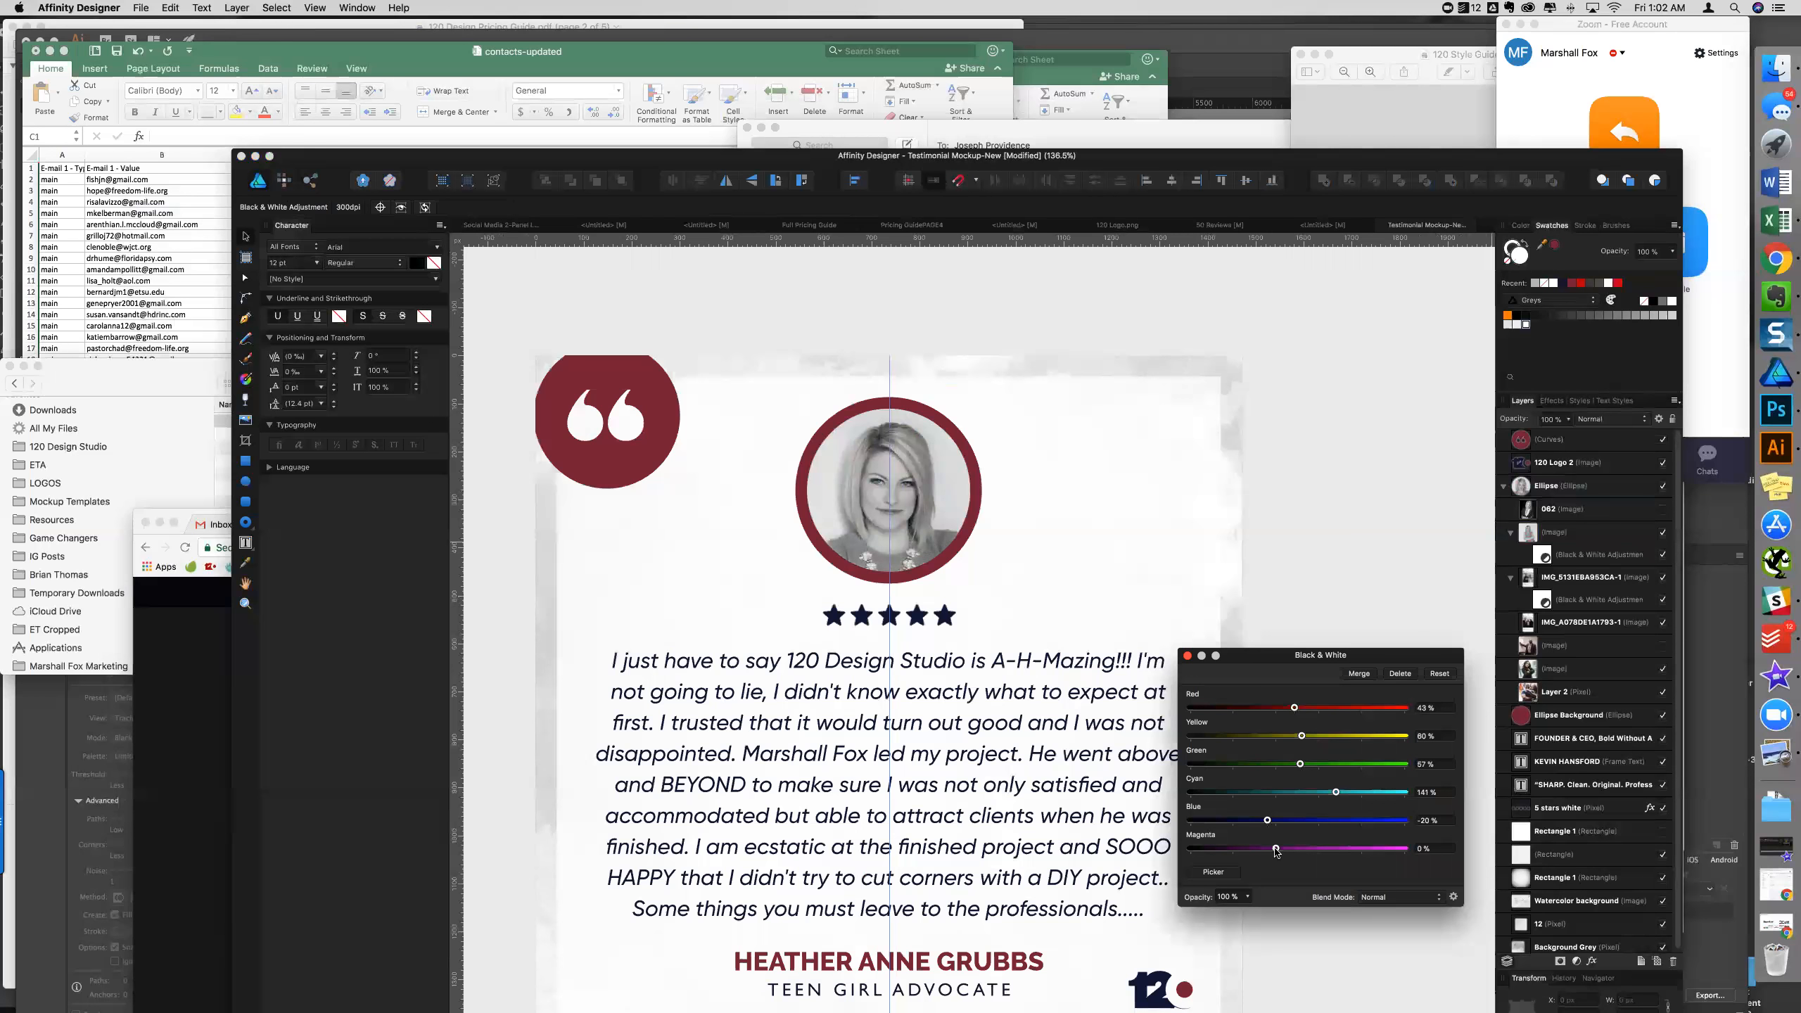
left_click_drag(1302, 738, 1286, 711)
scroll(944, 759, "down", 3)
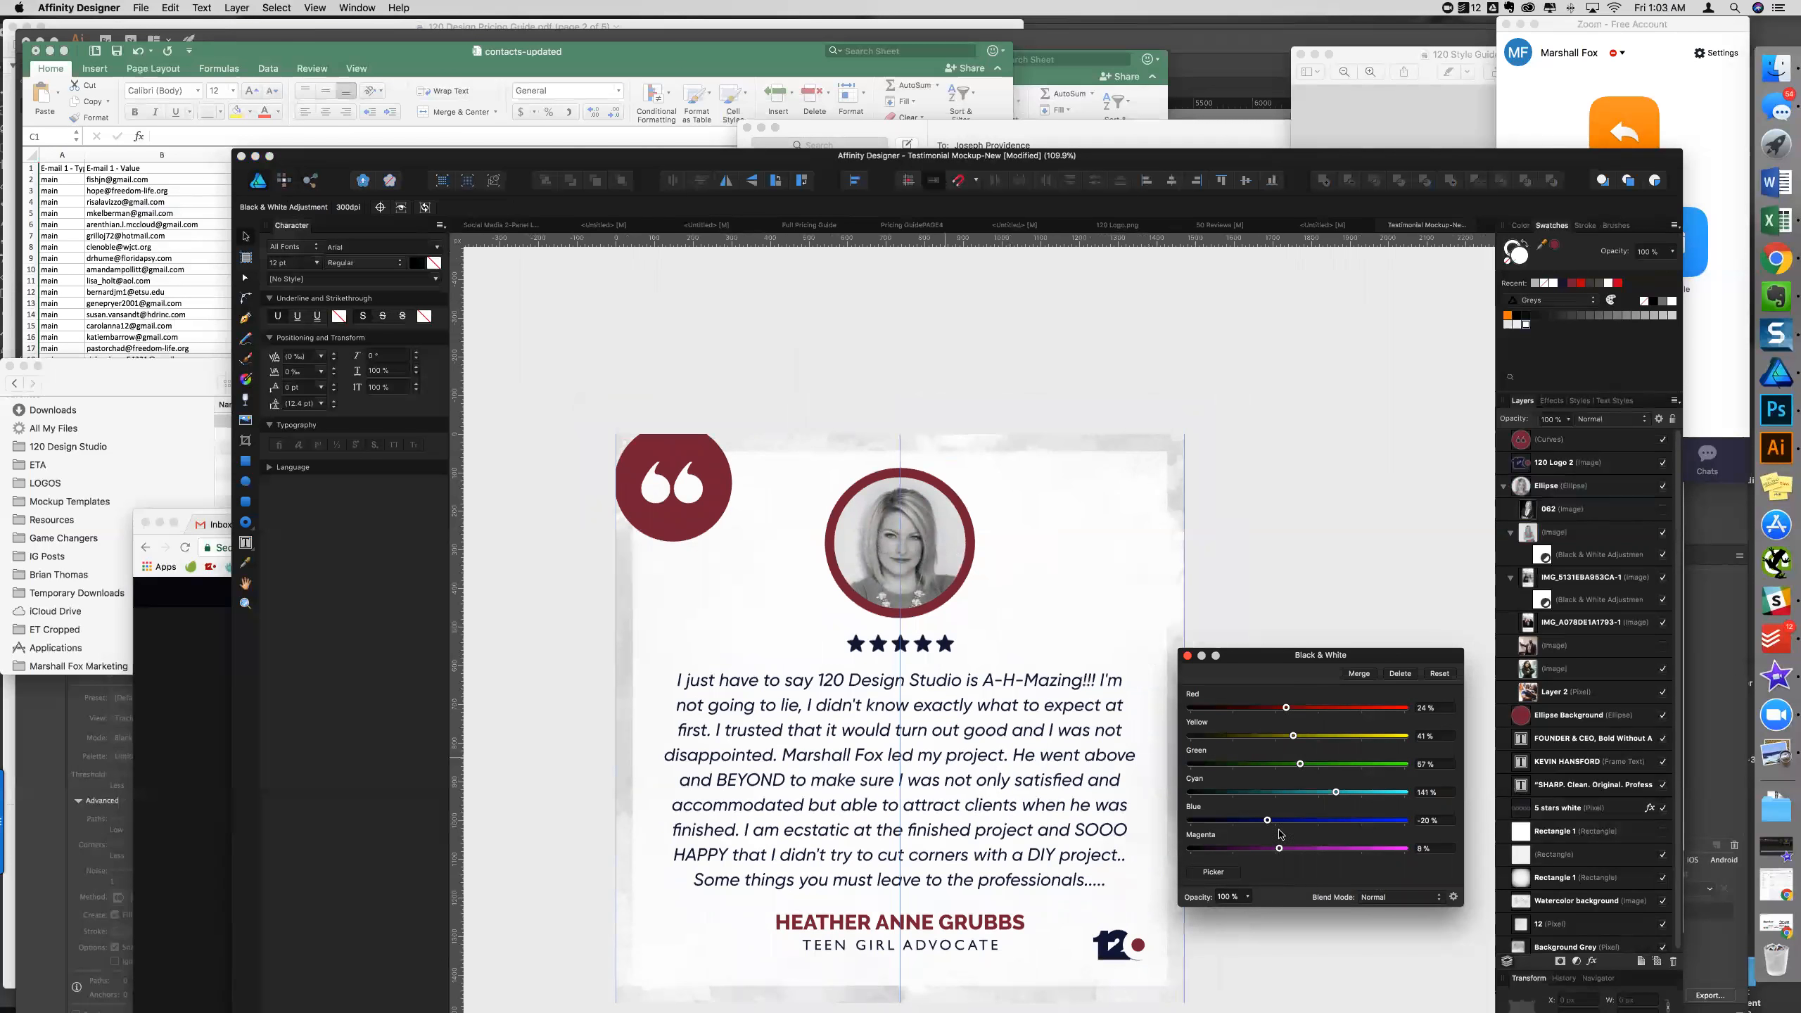
left_click(1187, 657)
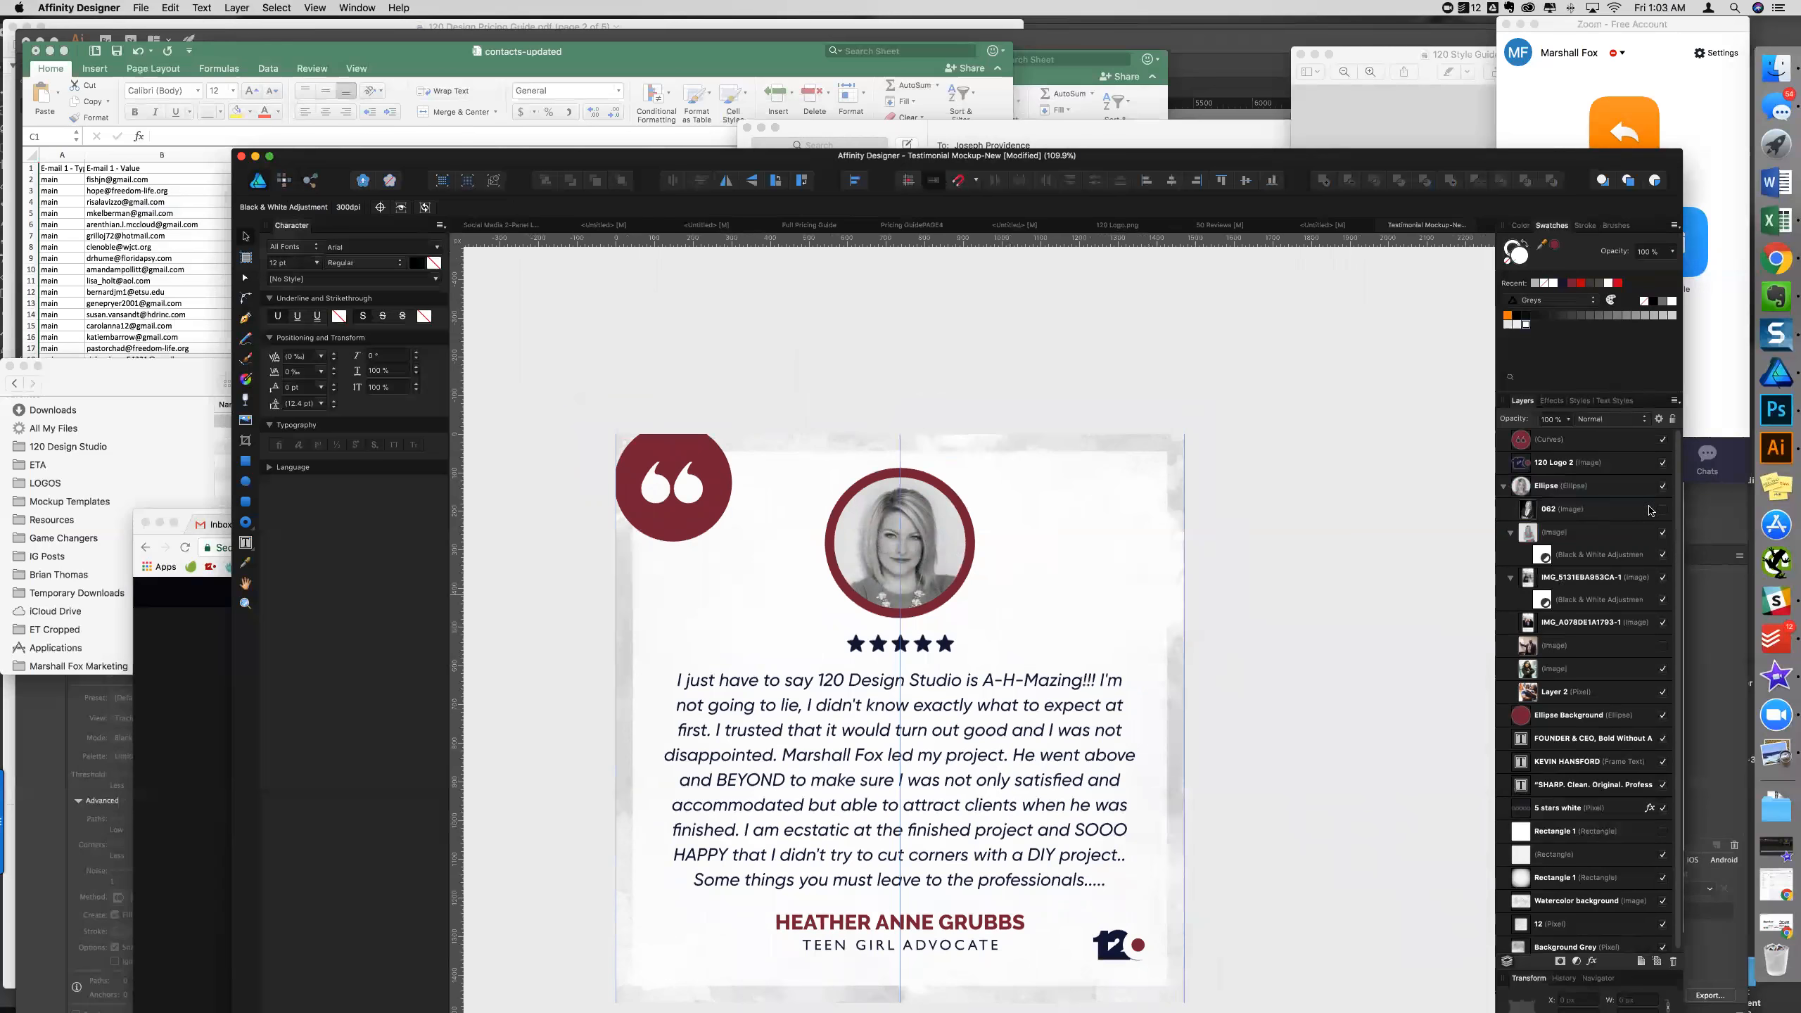
- Hide the portrait image to compare, zoom out, and cancel a File > Place attempt
left_click(1661, 533)
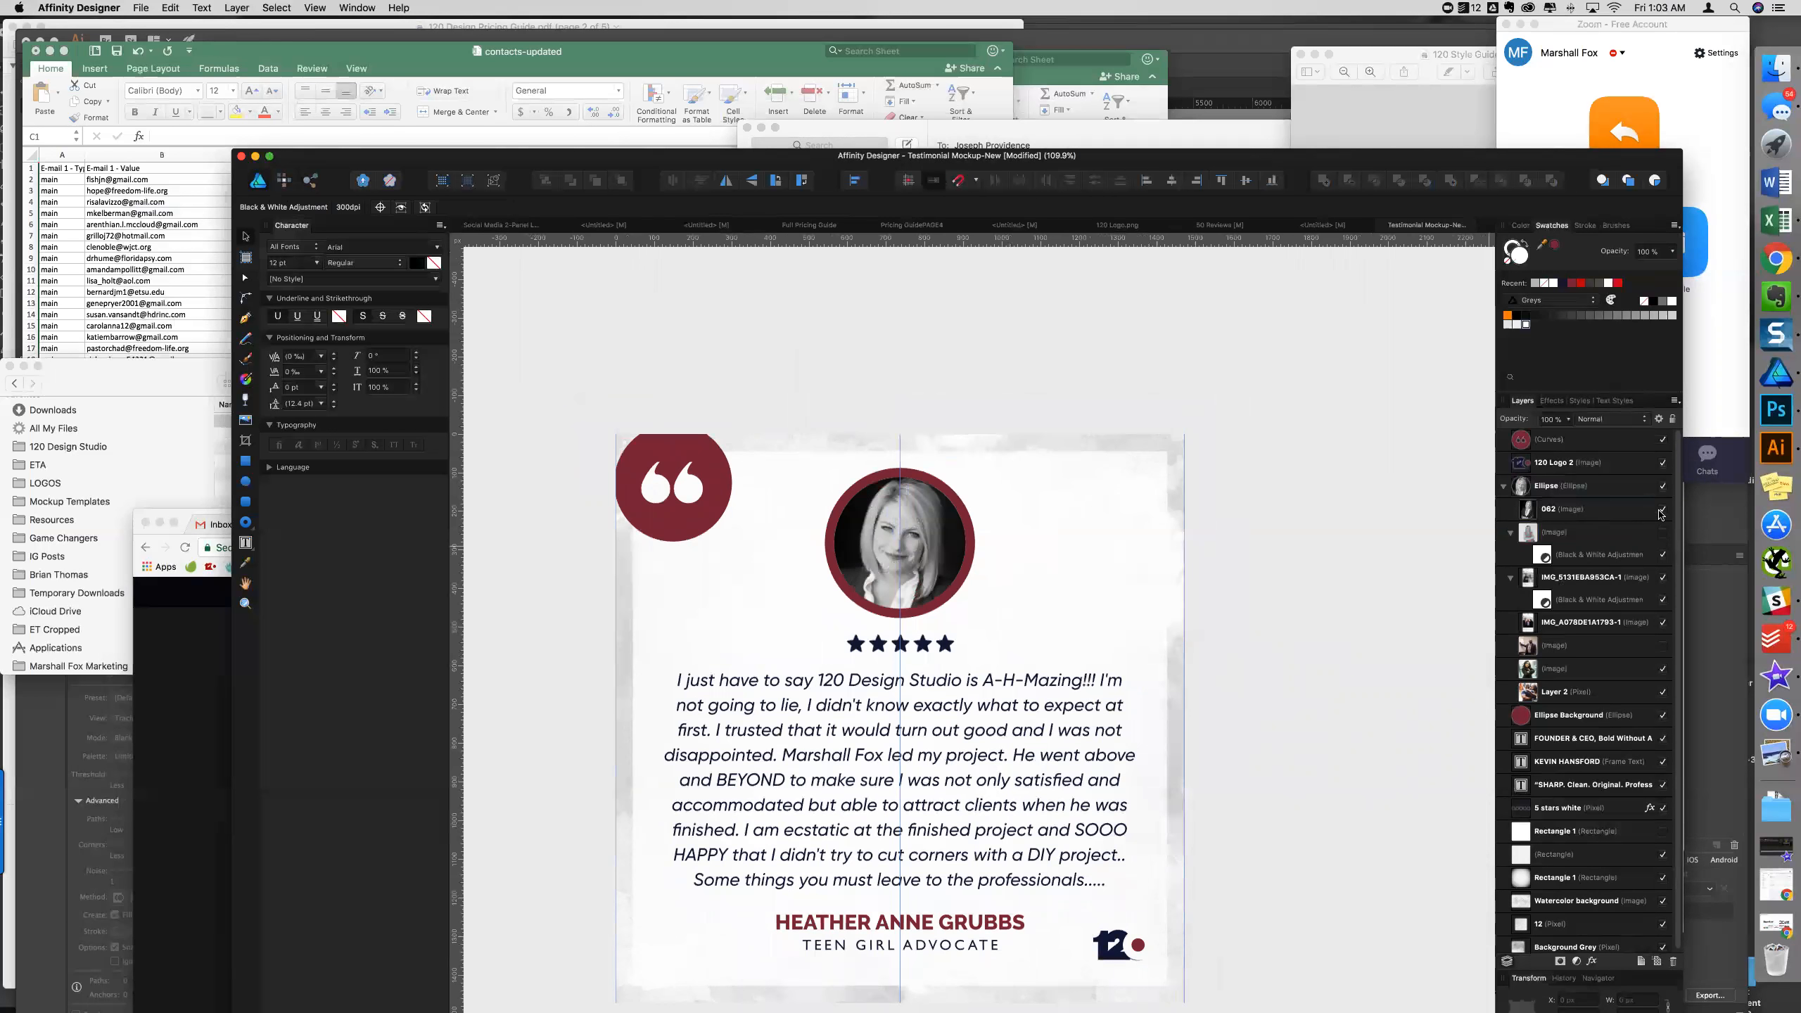
scroll(1191, 813, "down", 3)
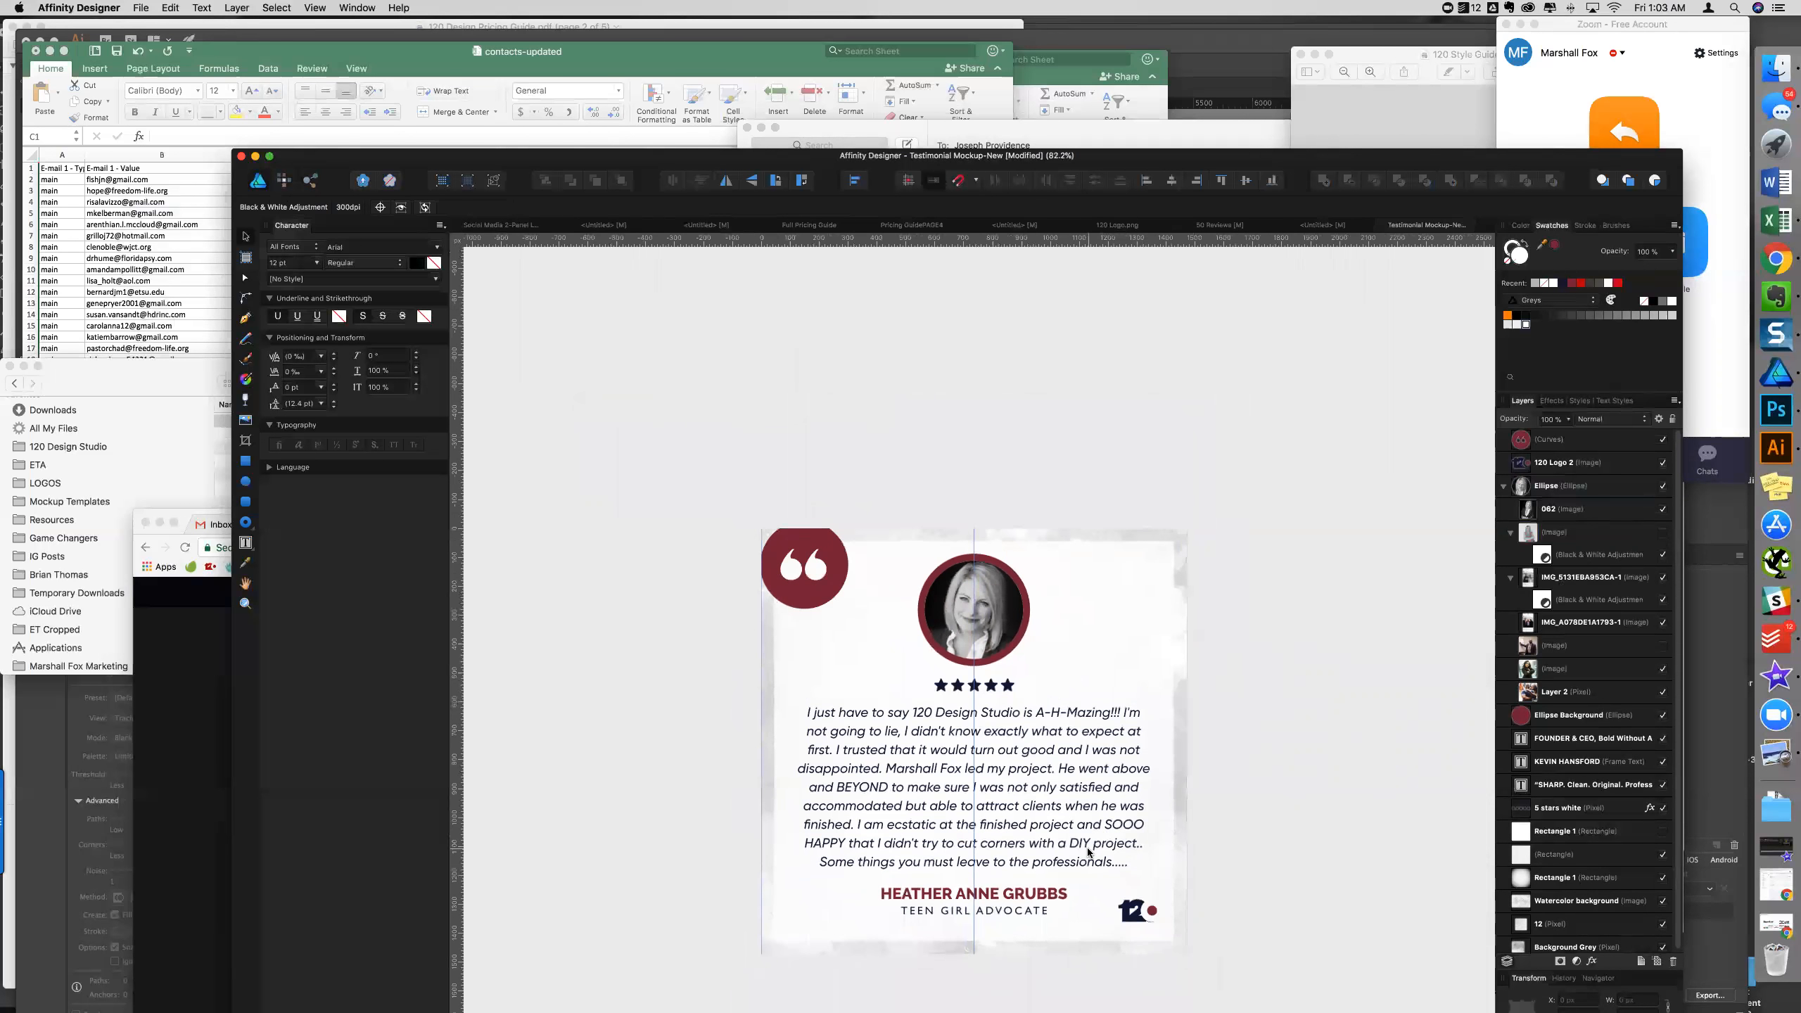
scroll(951, 821, "down", 3)
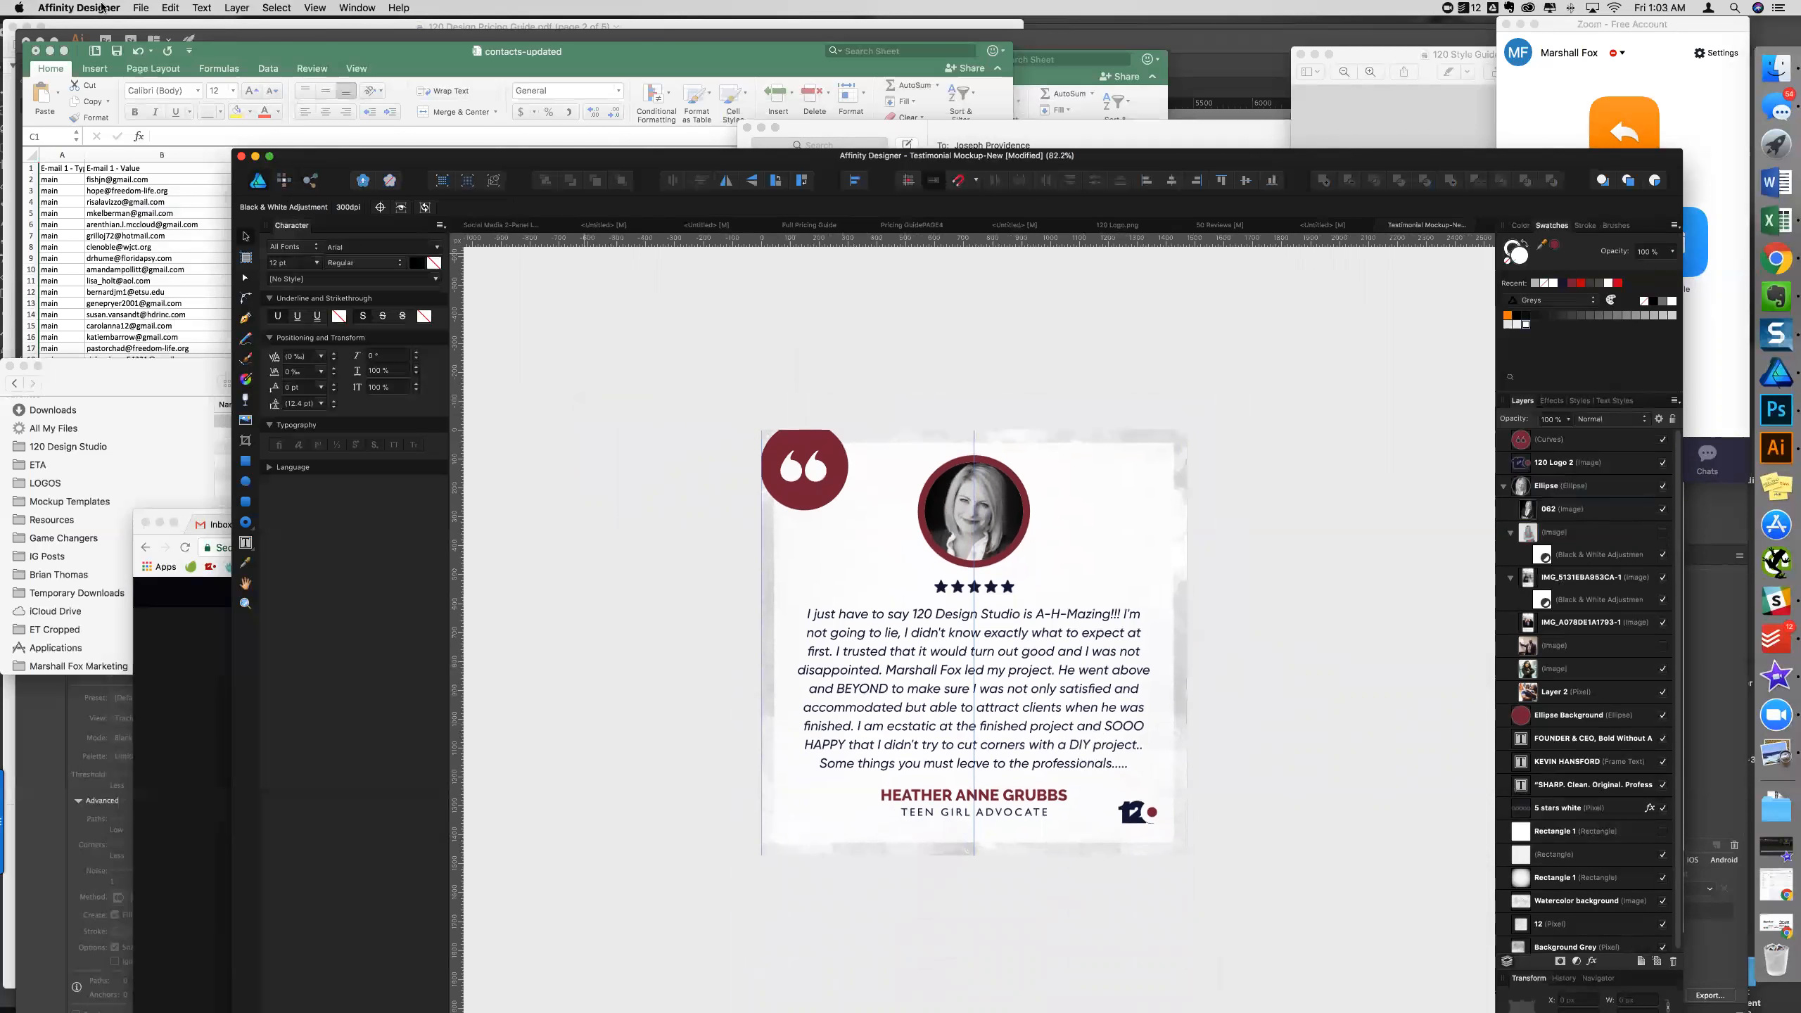
left_click(144, 8)
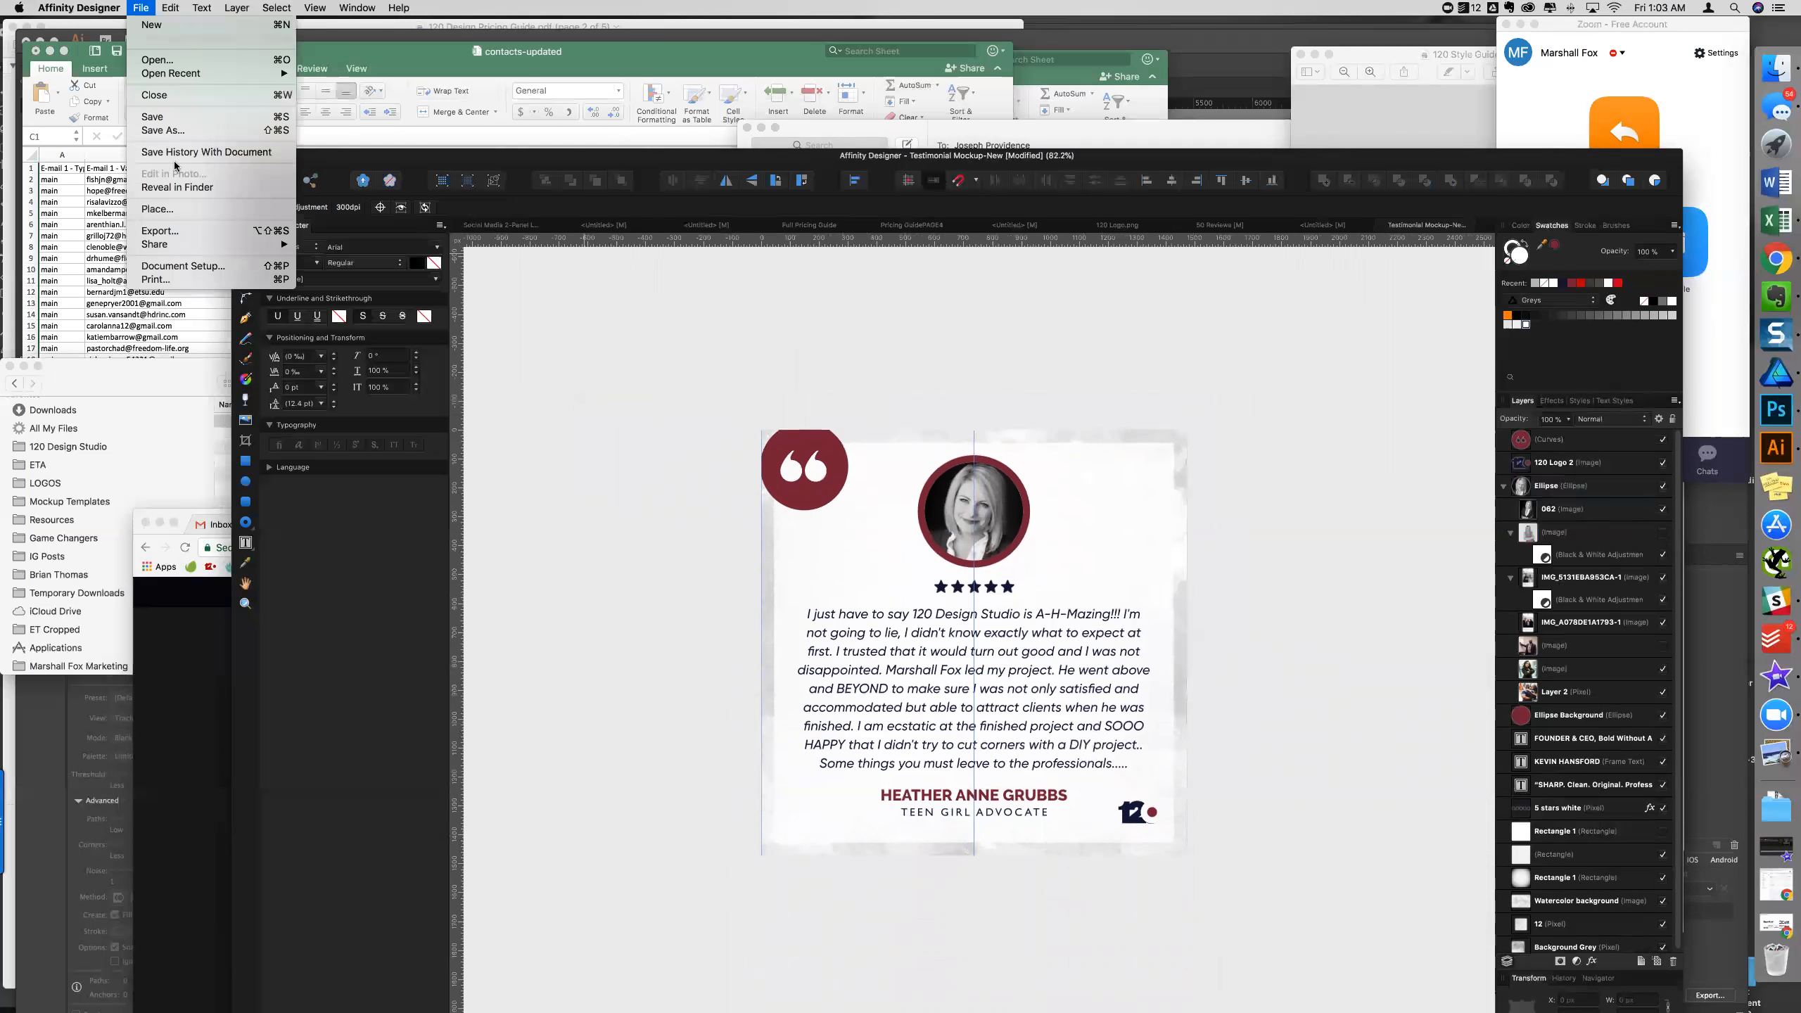
left_click(176, 213)
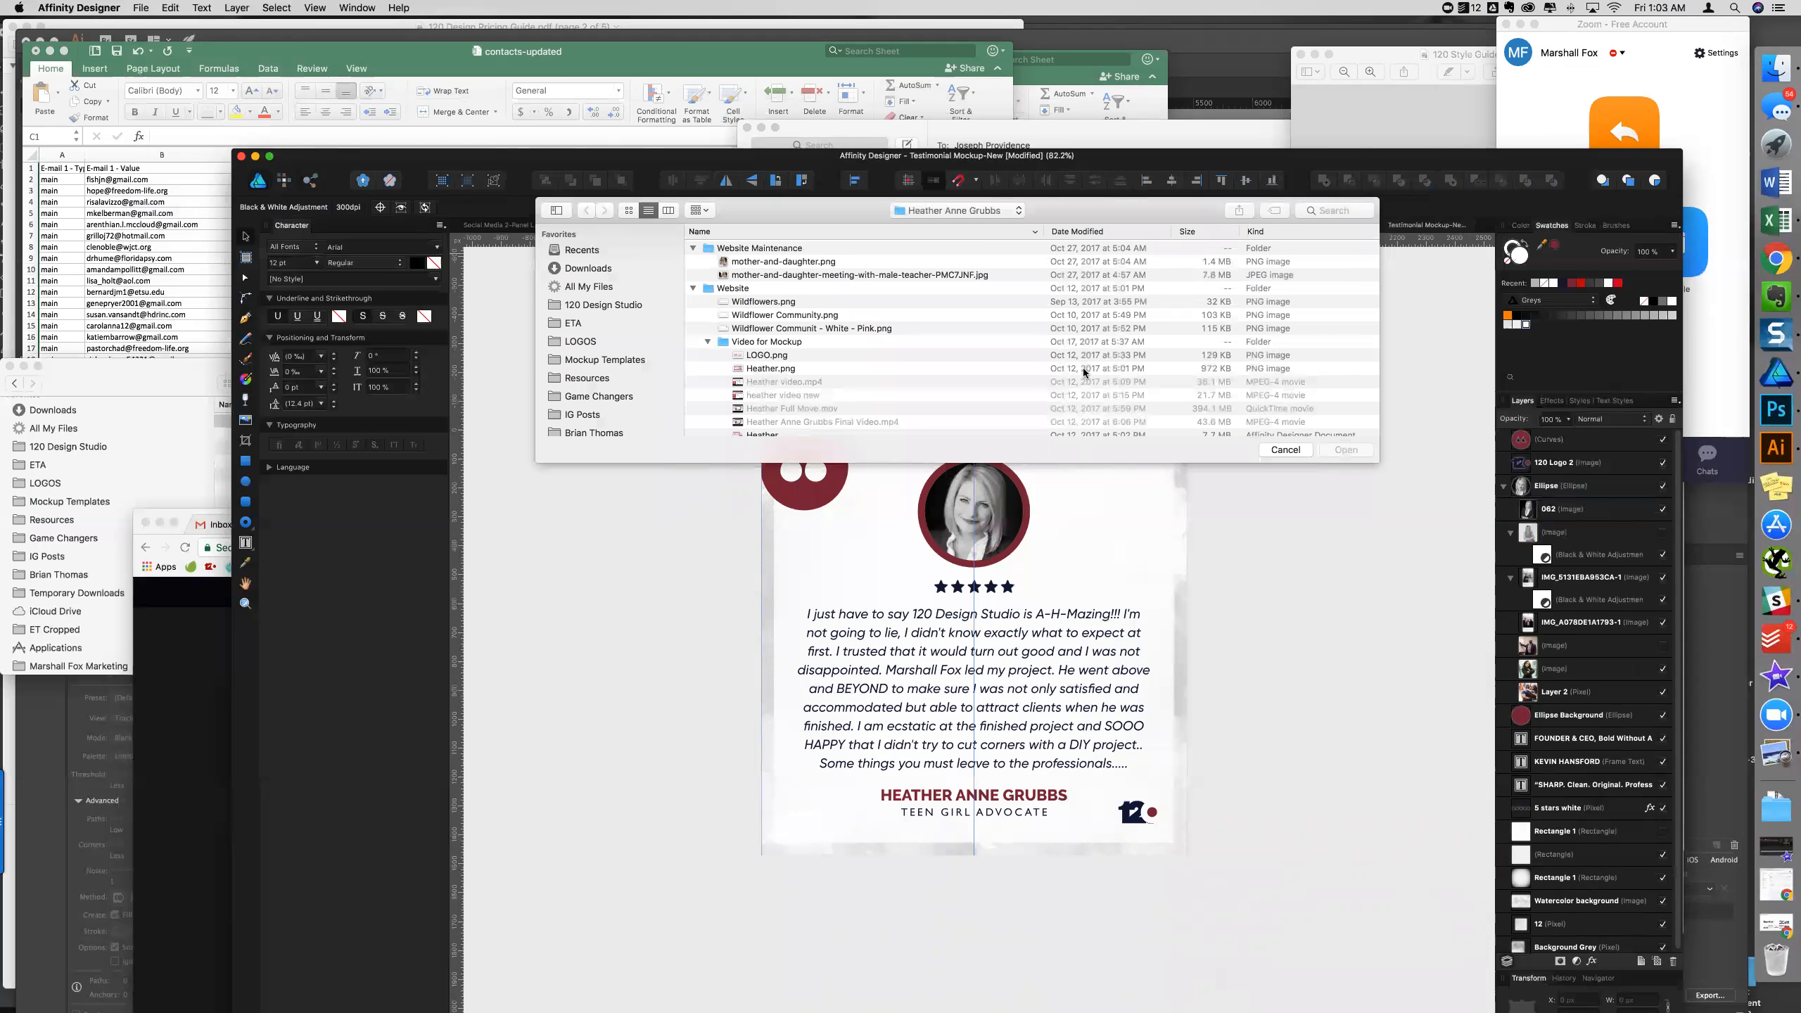
left_click(1285, 449)
- Bring Chrome forward, move it up, and load Google Drive in a new tab
left_click(1776, 259)
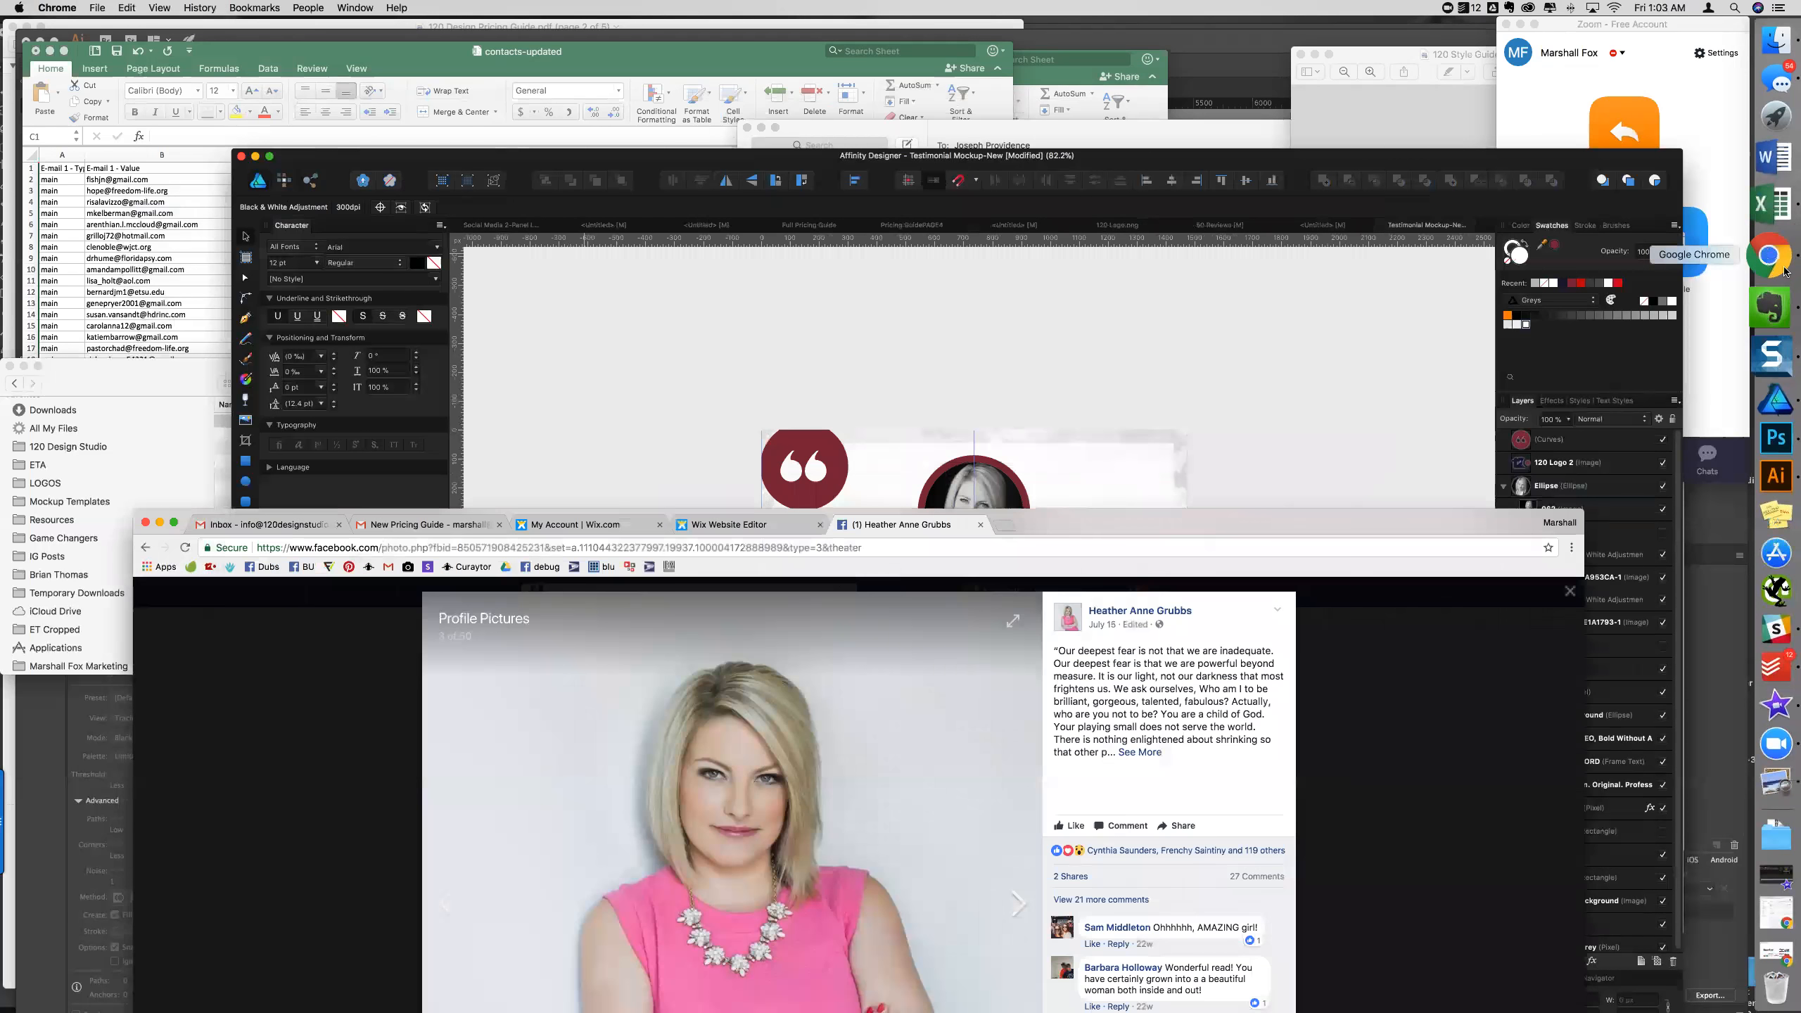
left_click_drag(1267, 520, 1467, 32)
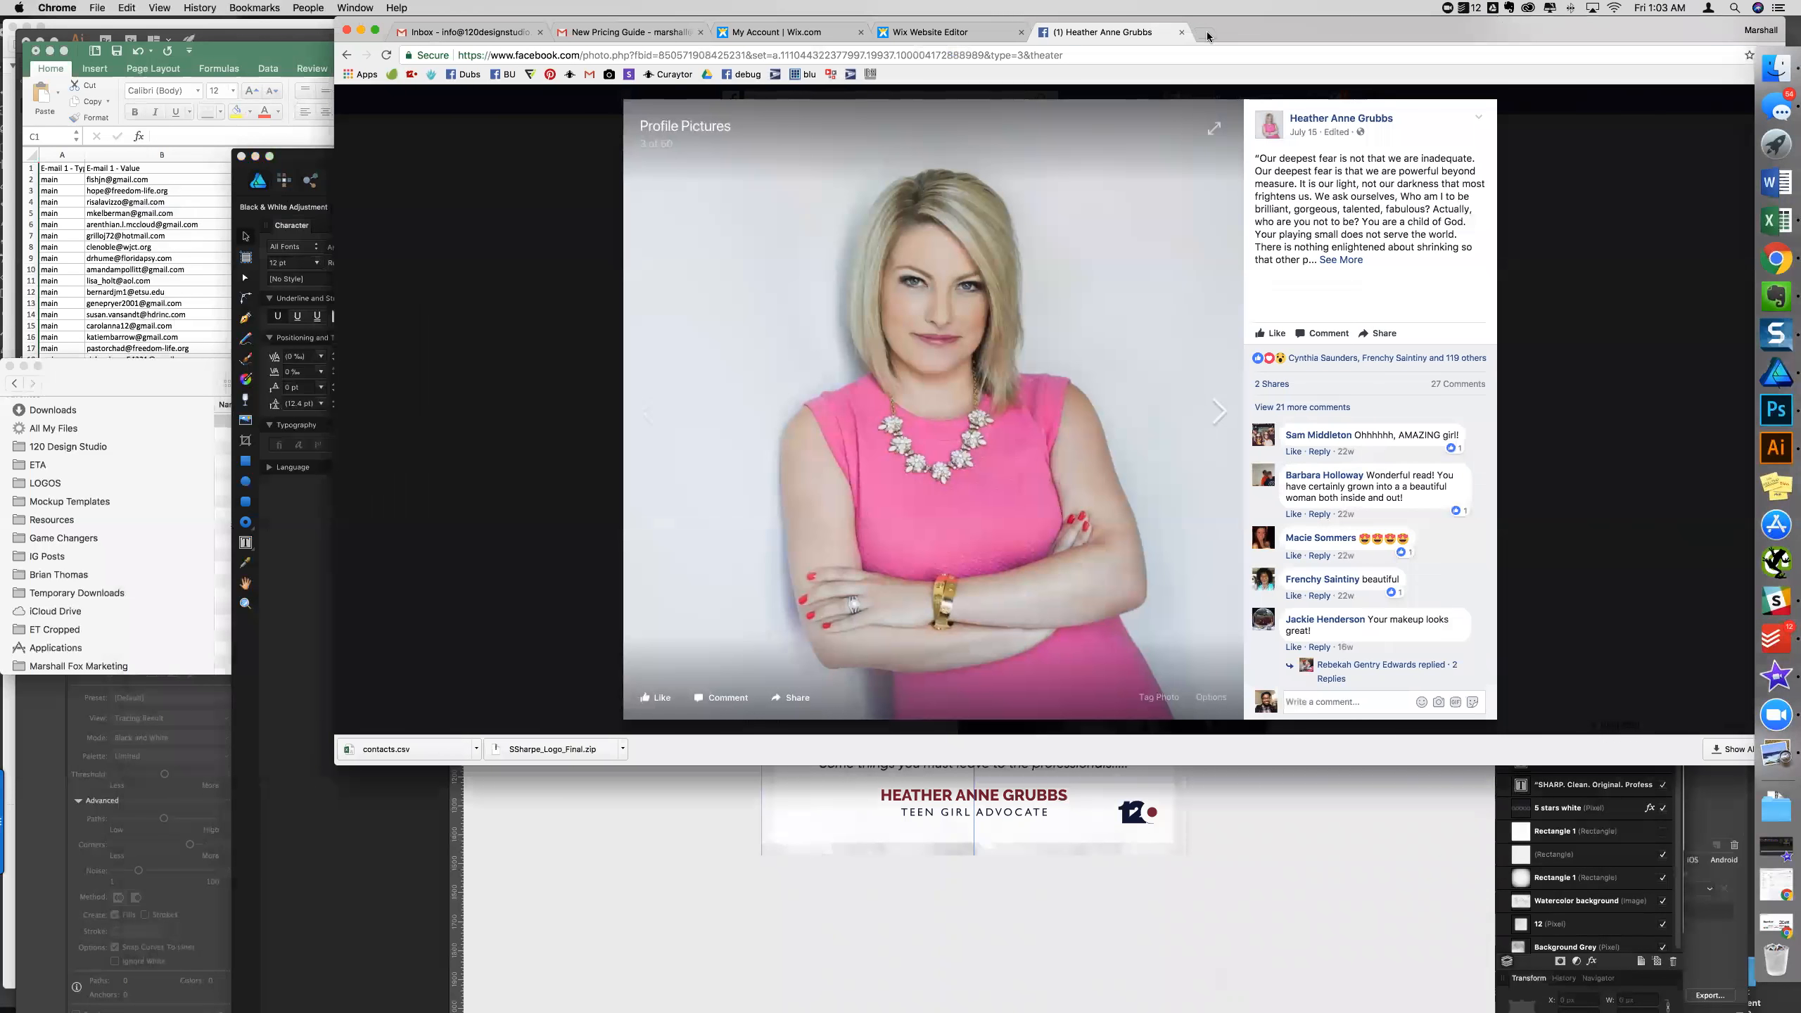
key("super+t")
type("D")
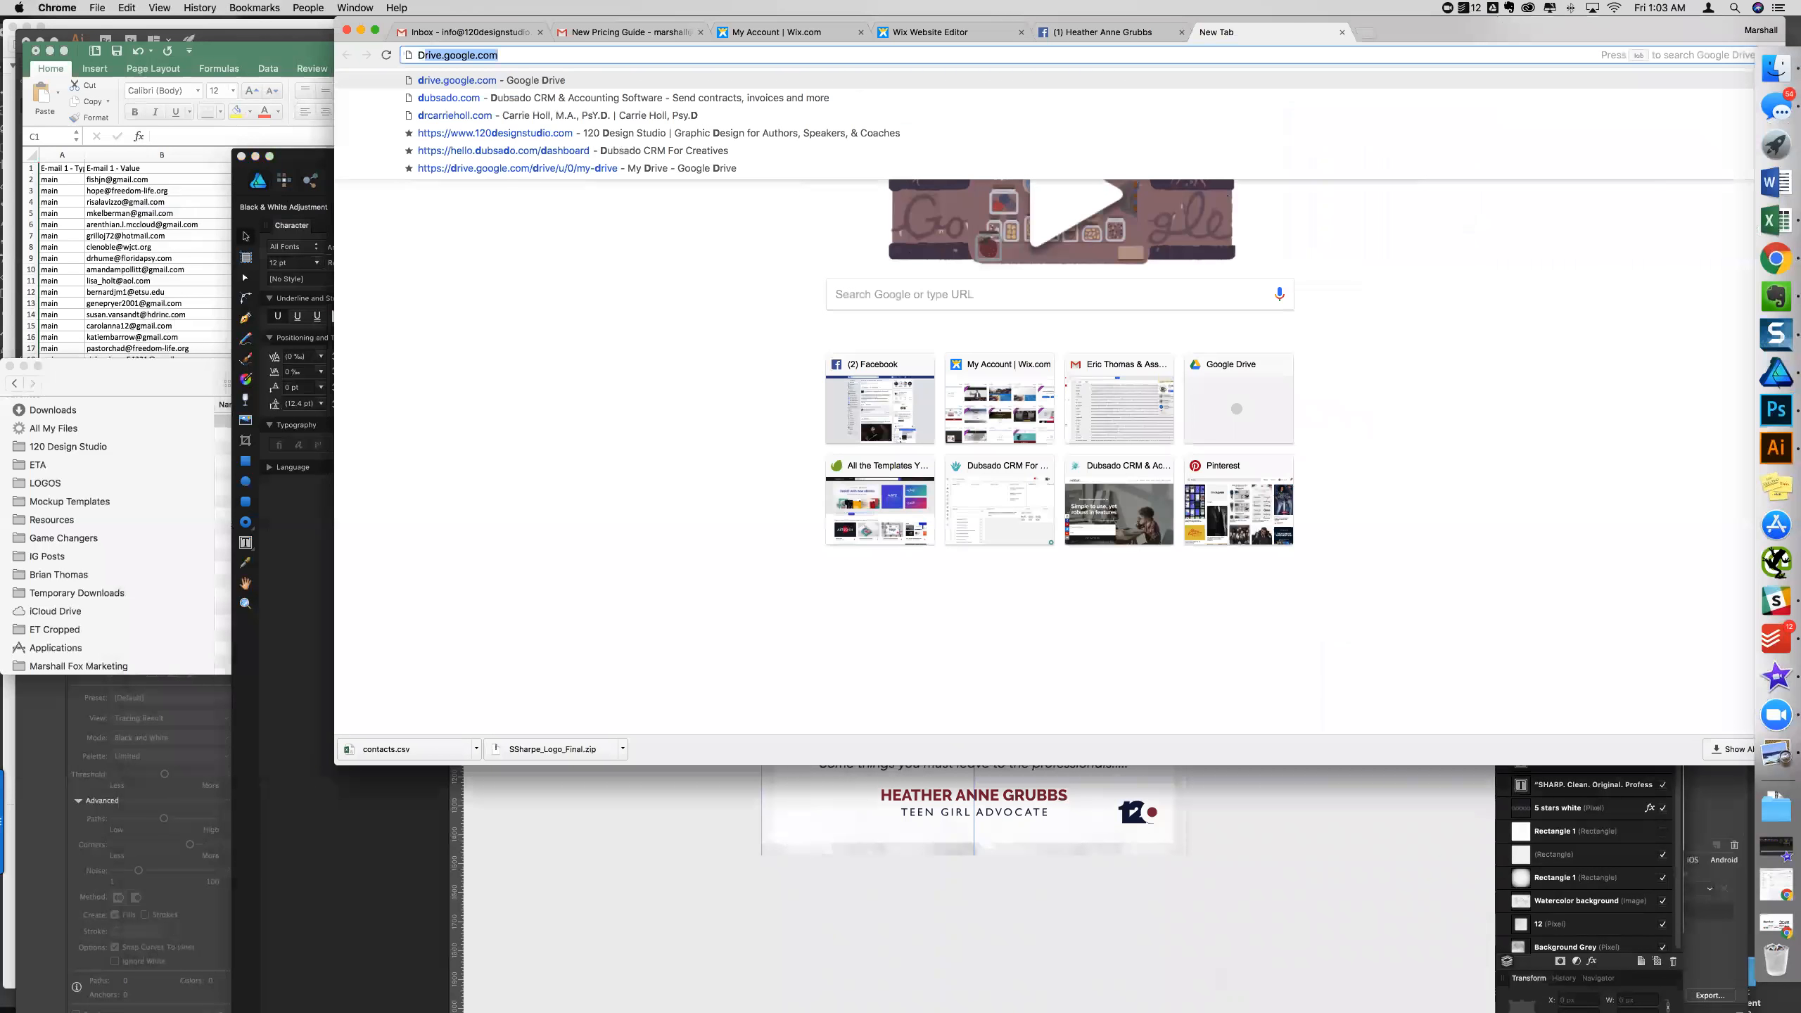
key("Return")
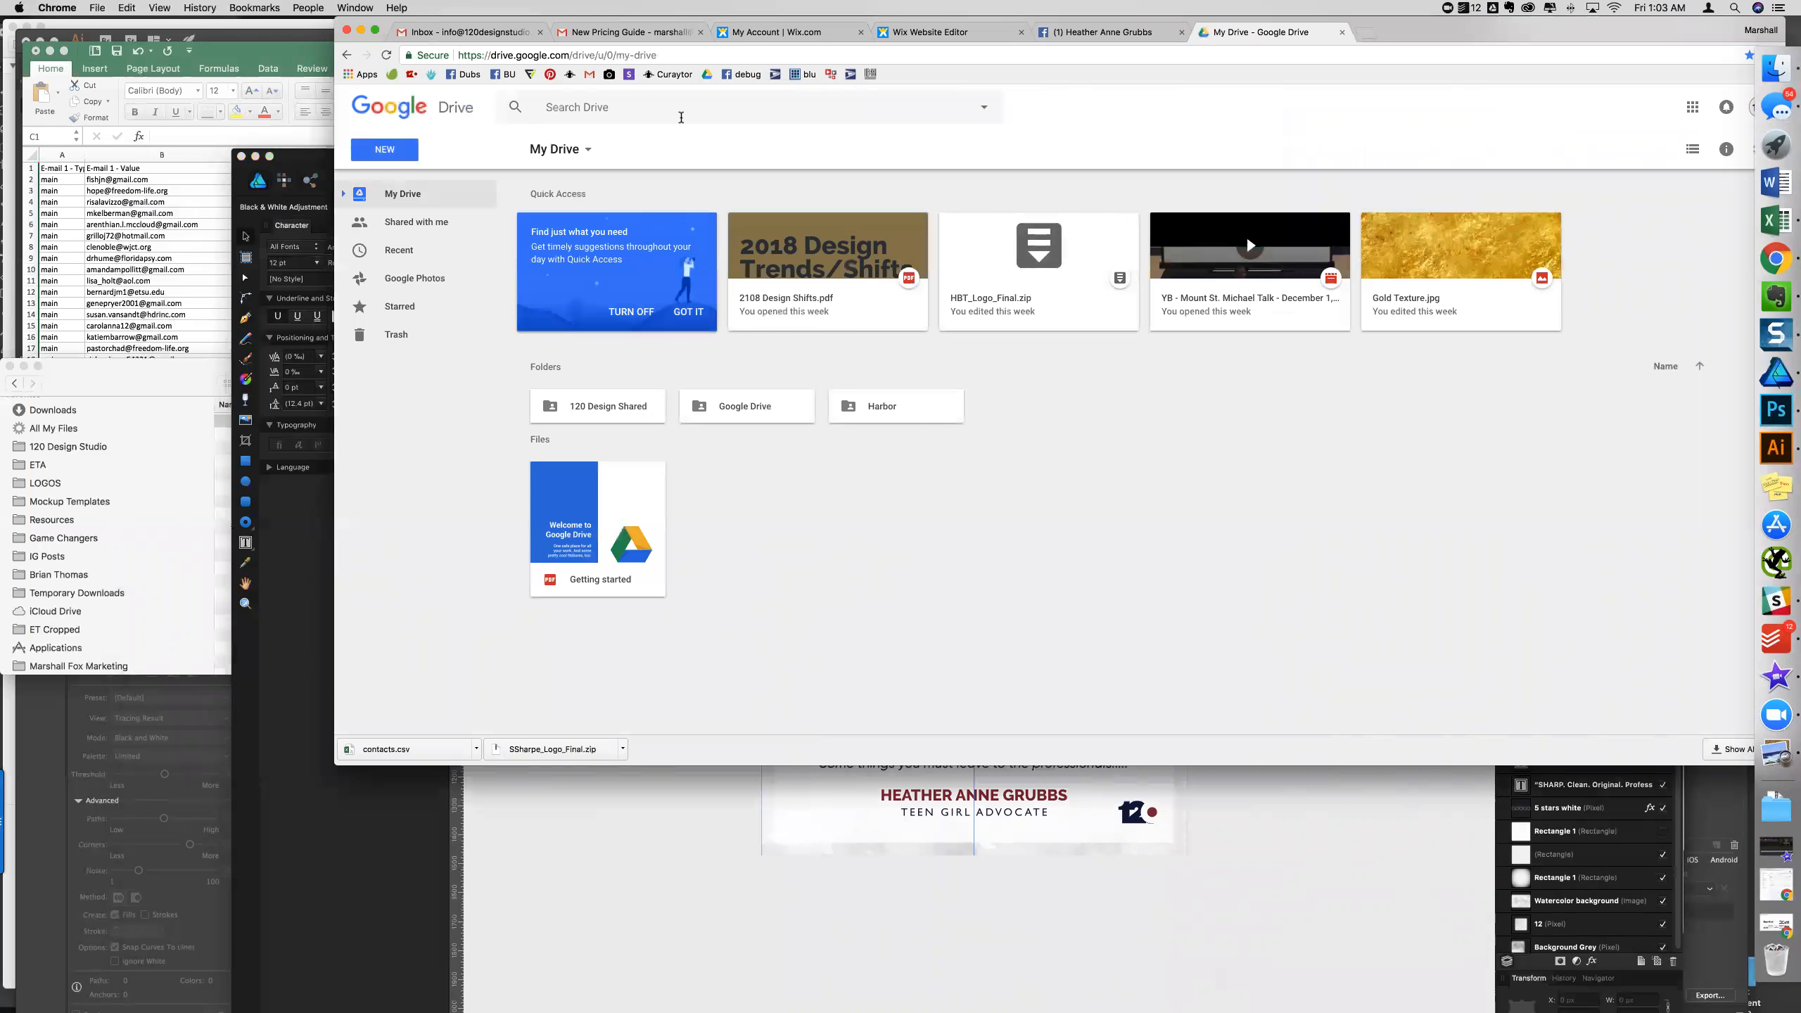
- Search Drive for CLIENTS, open Clients > Game Changers > client folder, and preview Logo - Color - Transparent.png
left_click(755, 106)
type("CLIENTS")
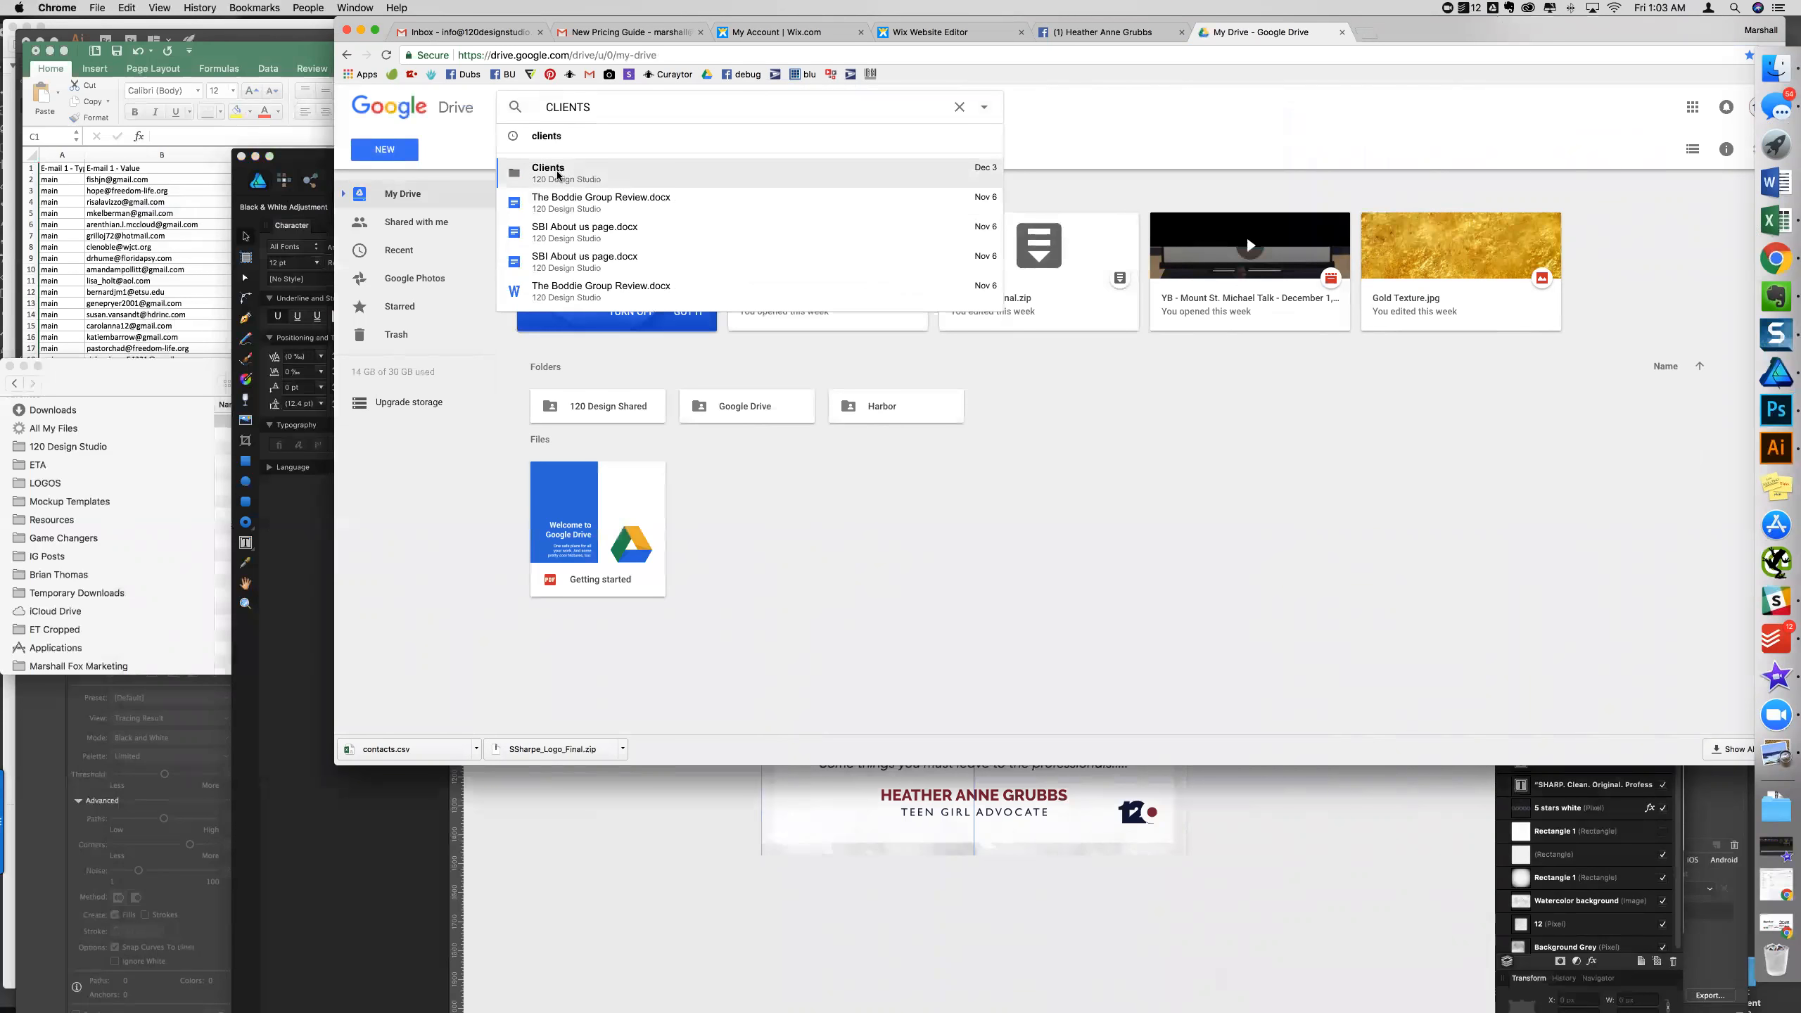
left_click(557, 173)
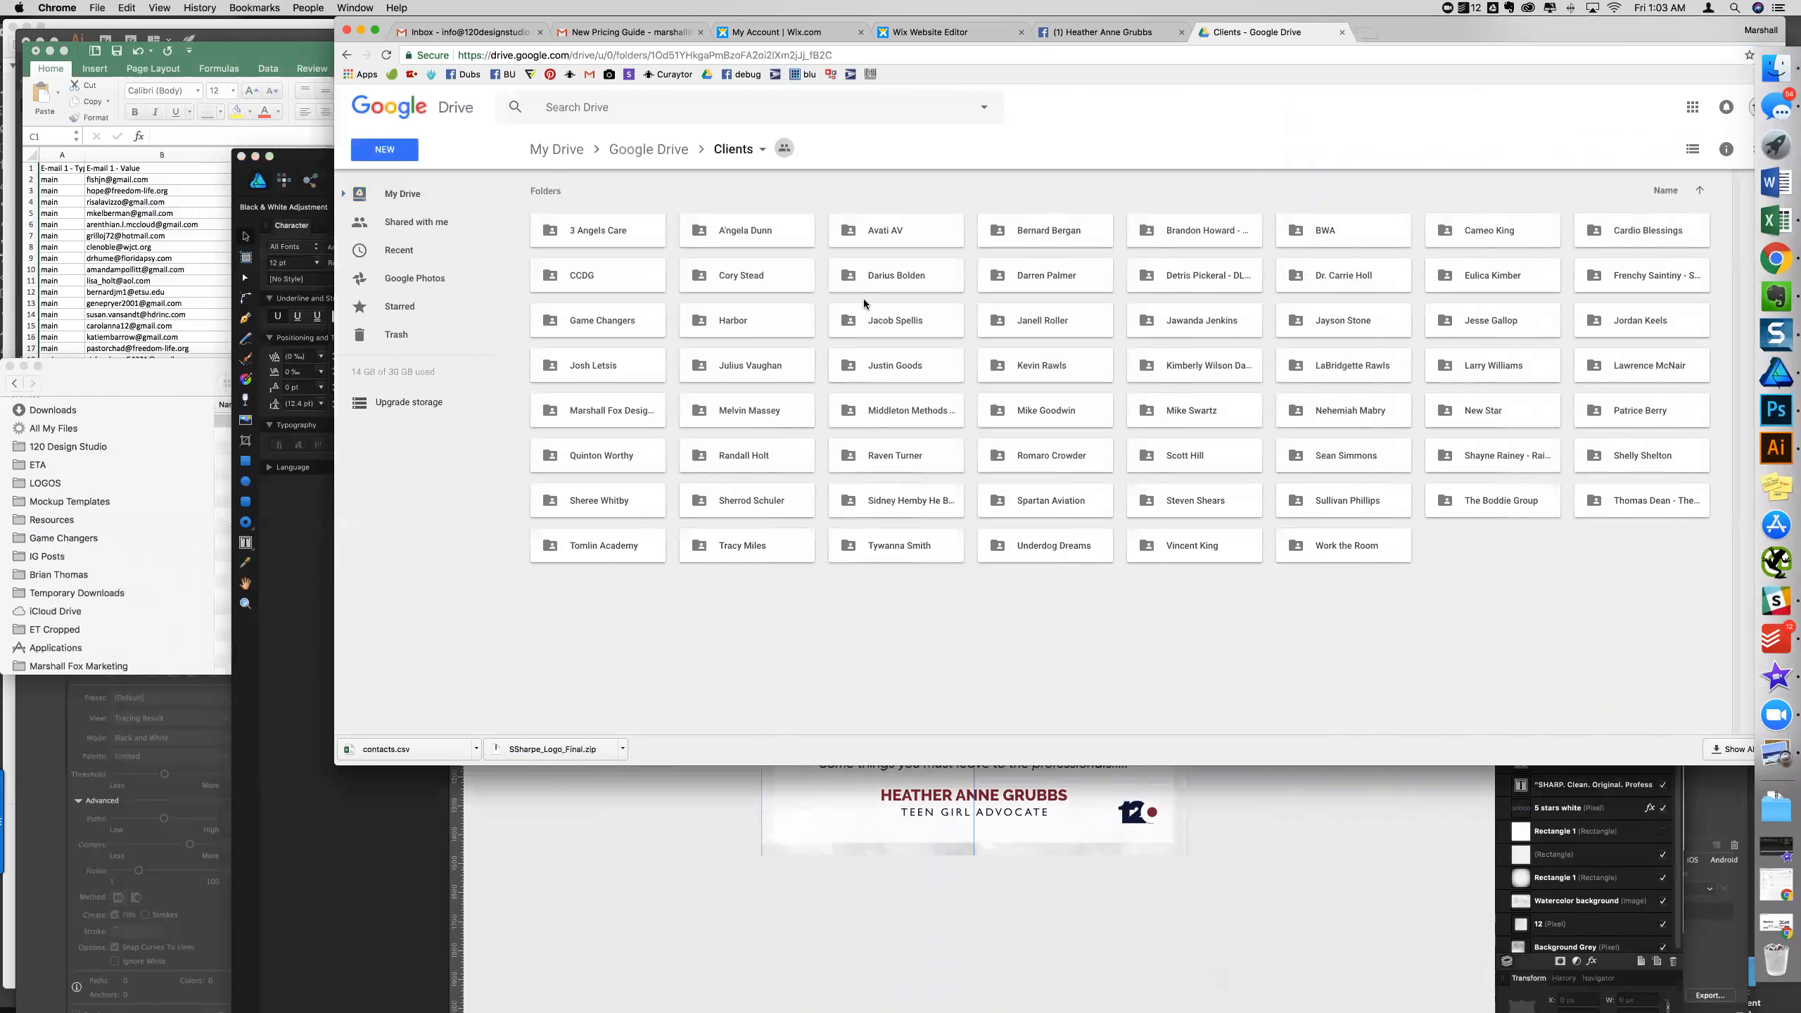
double_click(645, 320)
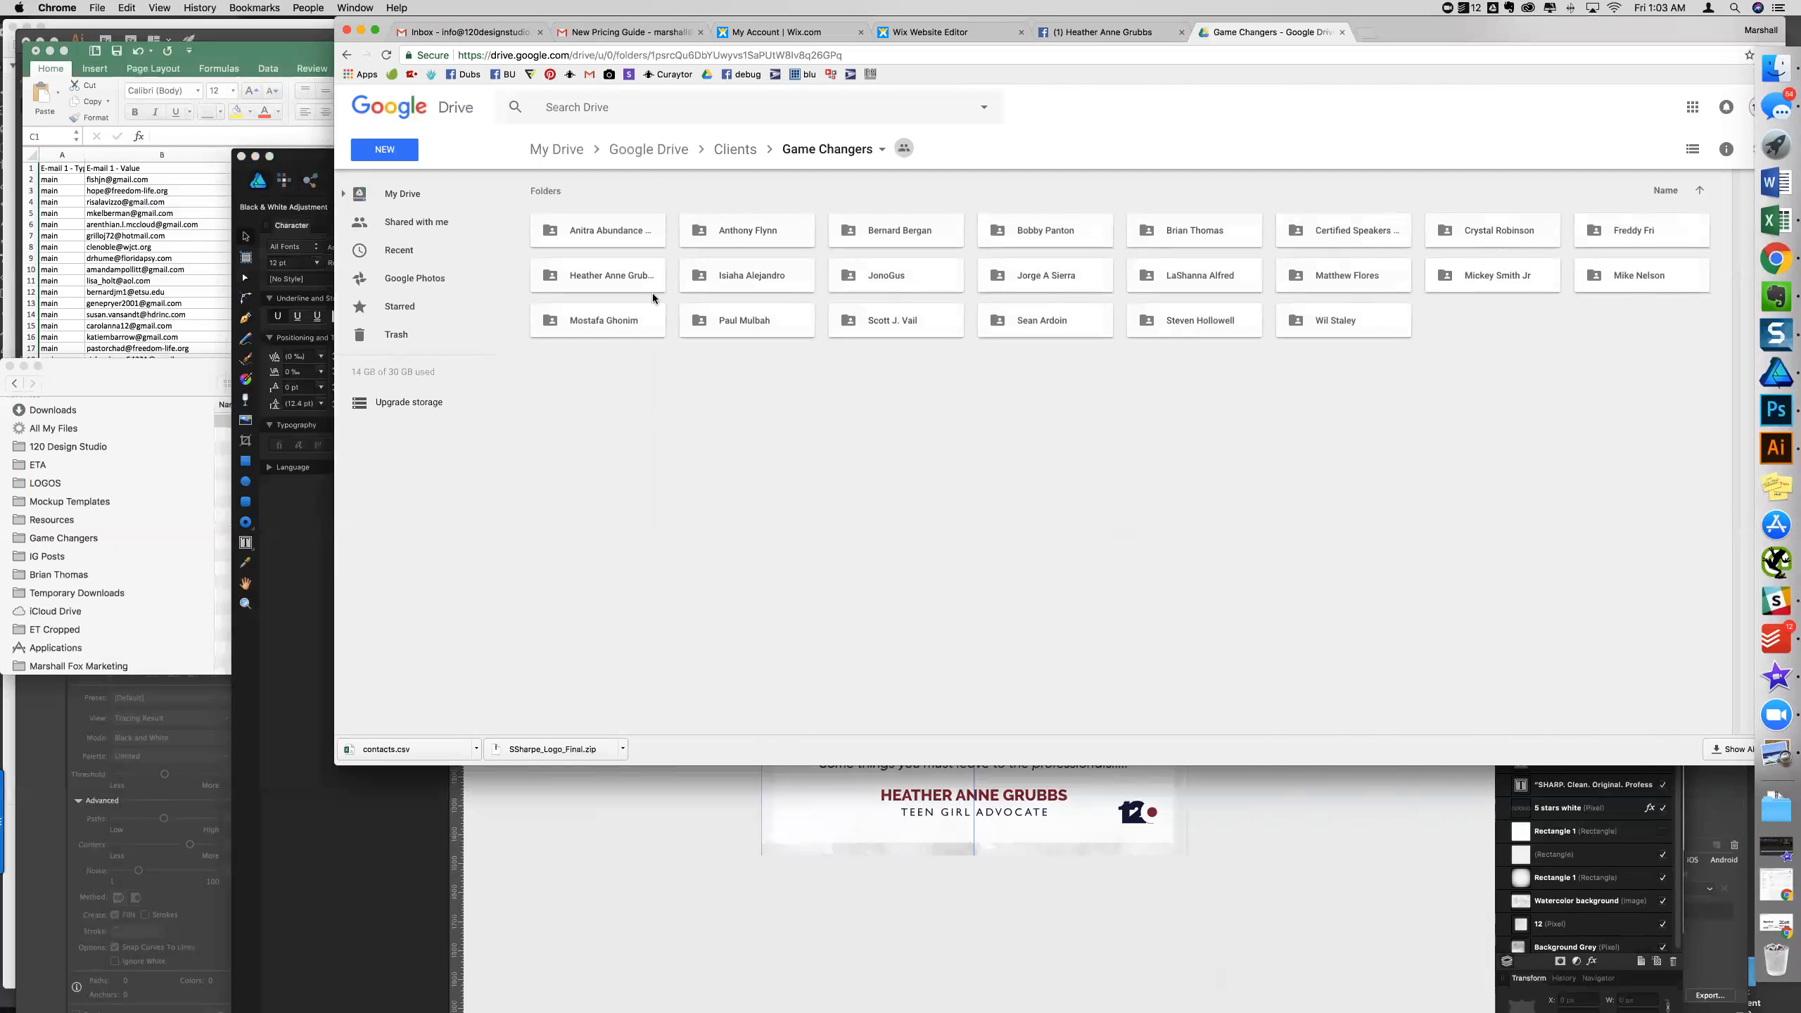
double_click(622, 284)
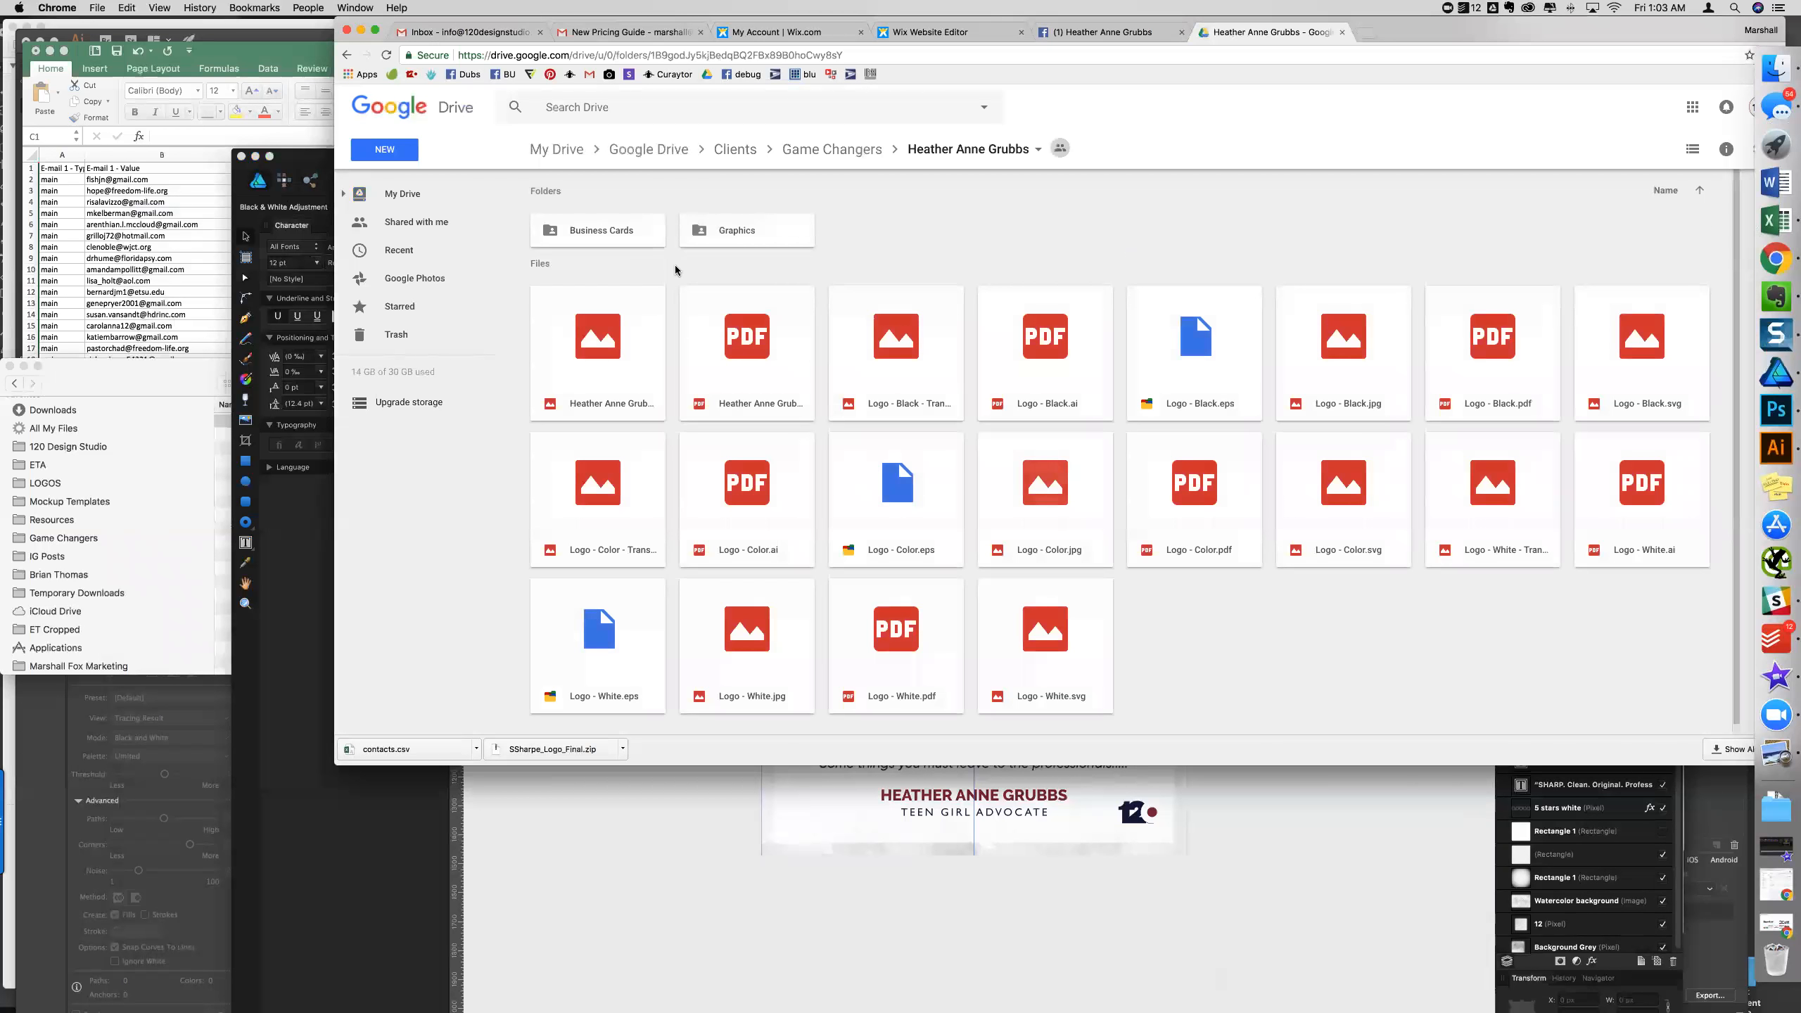
left_click(578, 490)
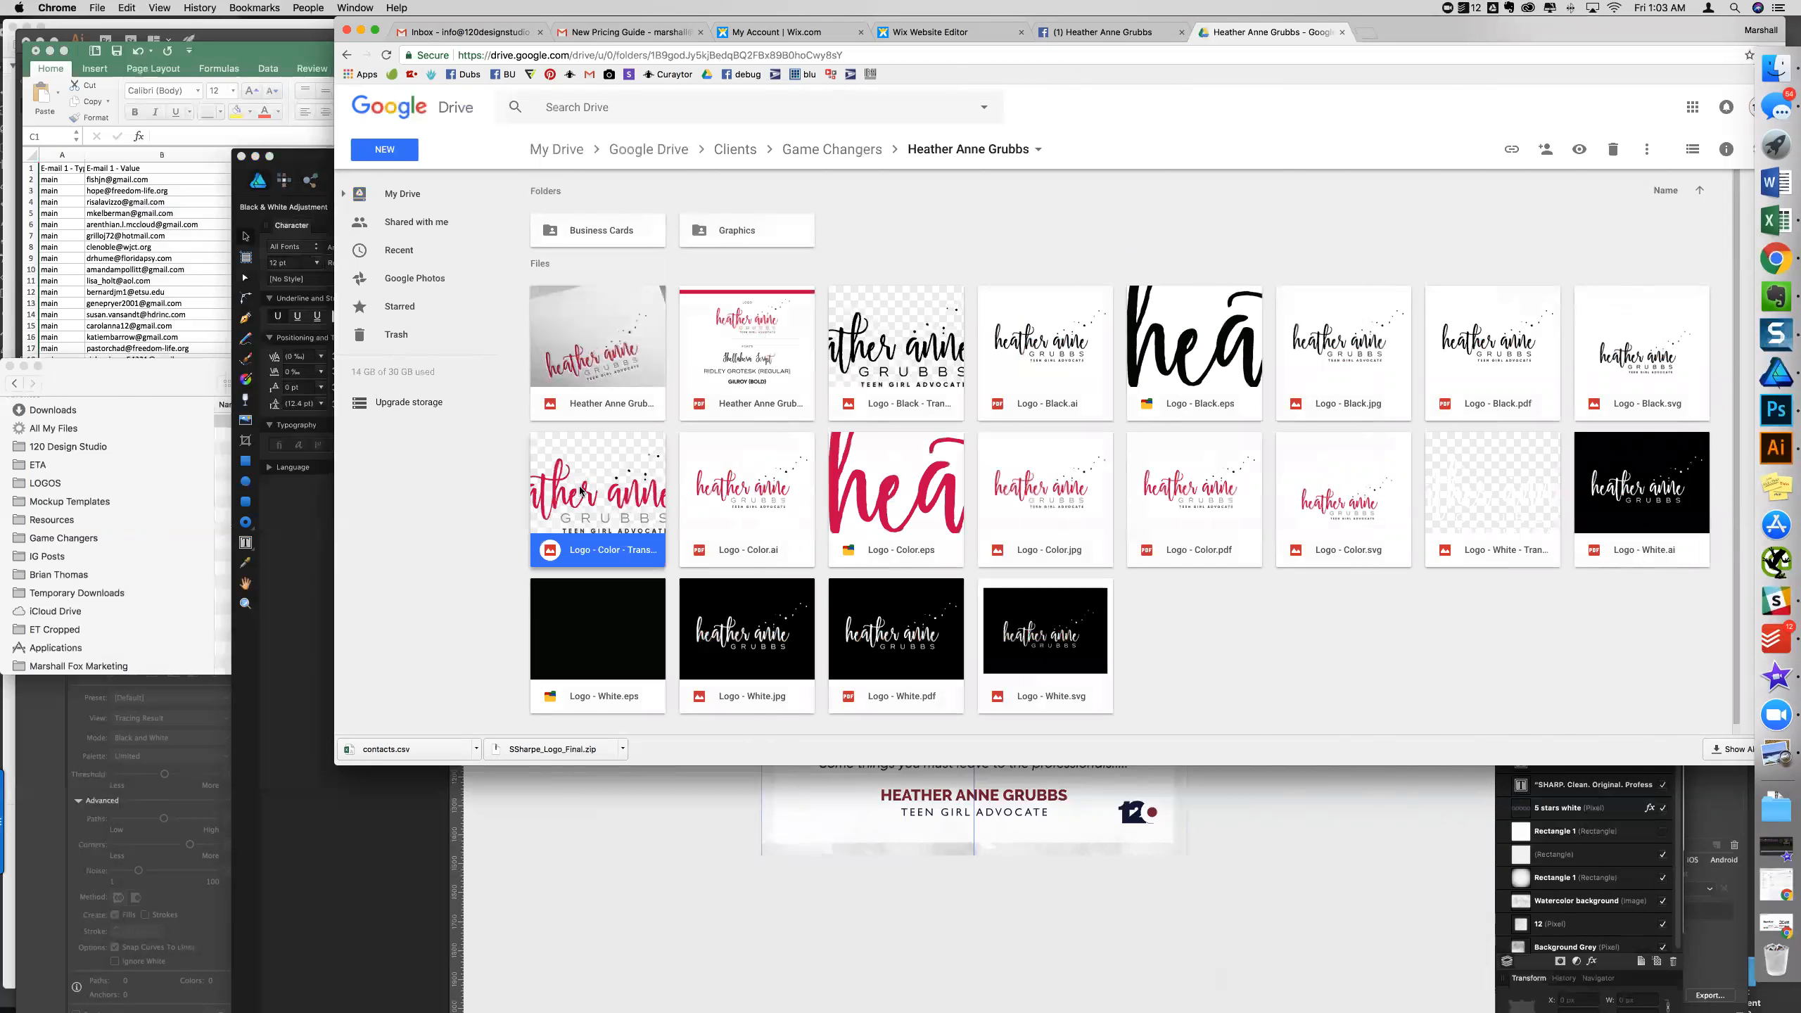
double_click(583, 493)
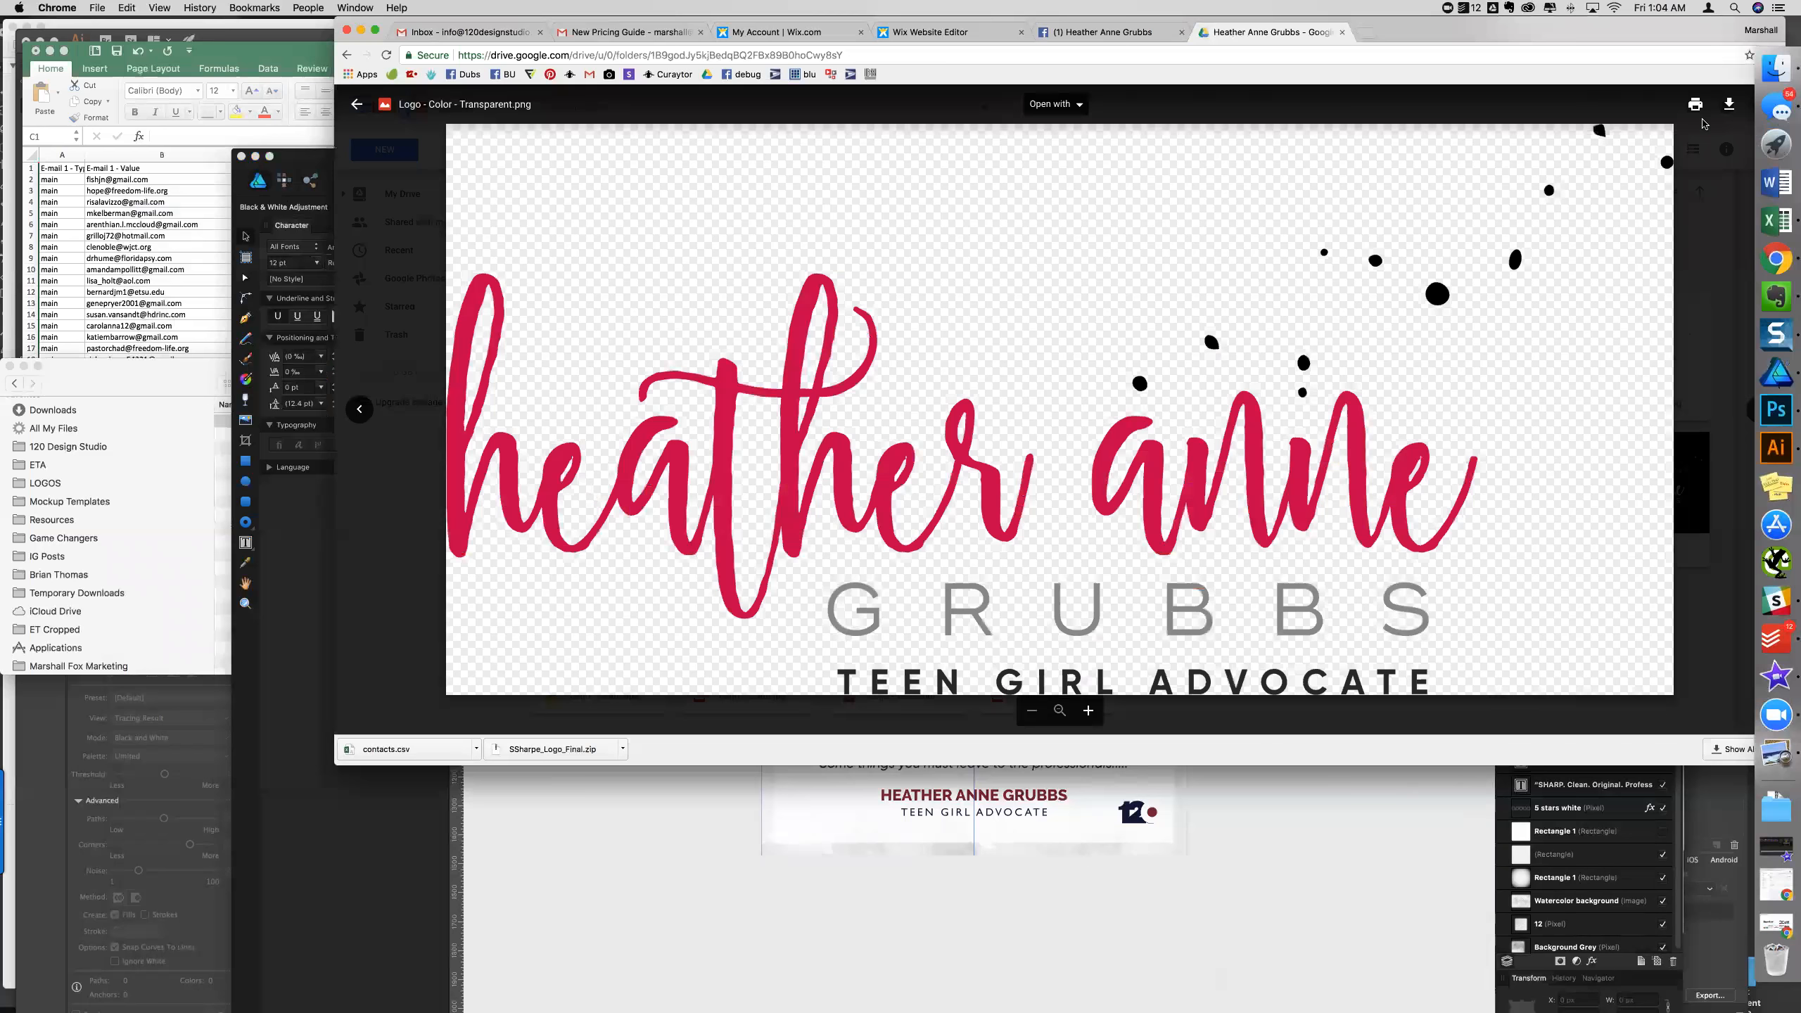
left_click(1463, 840)
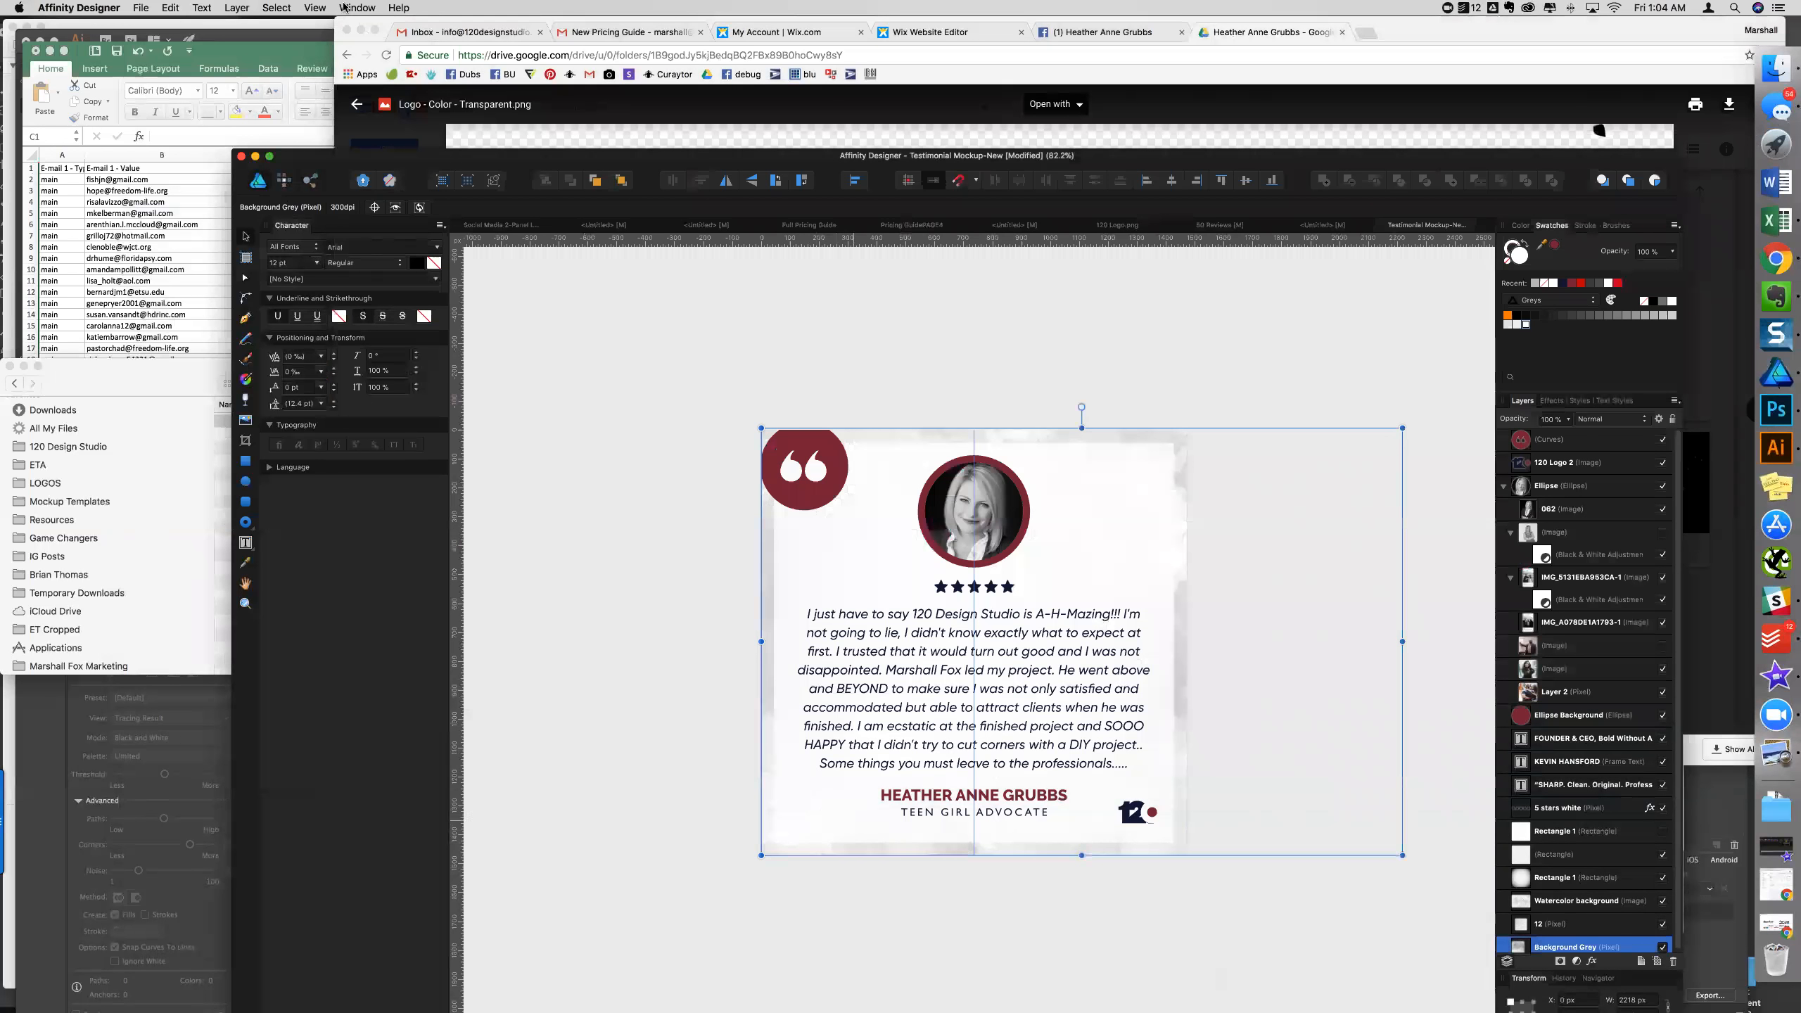
- Place LOGO.png into the testimonial design
left_click(143, 7)
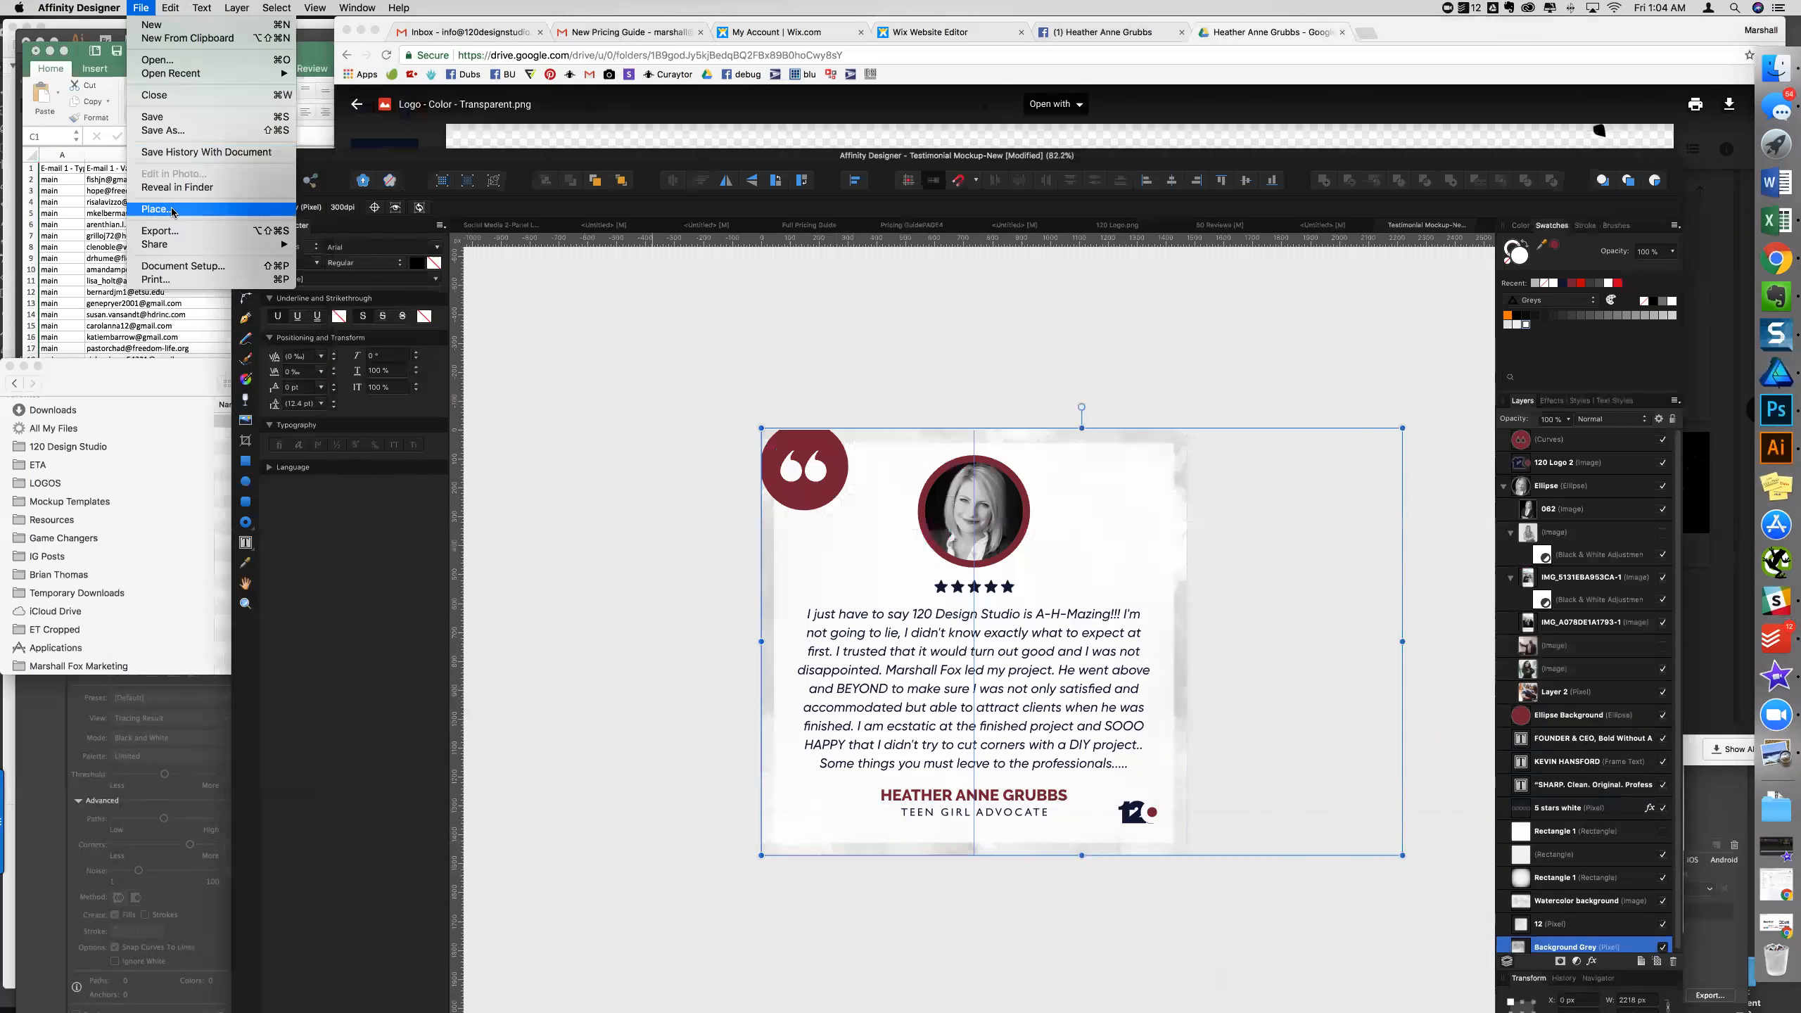
left_click(170, 213)
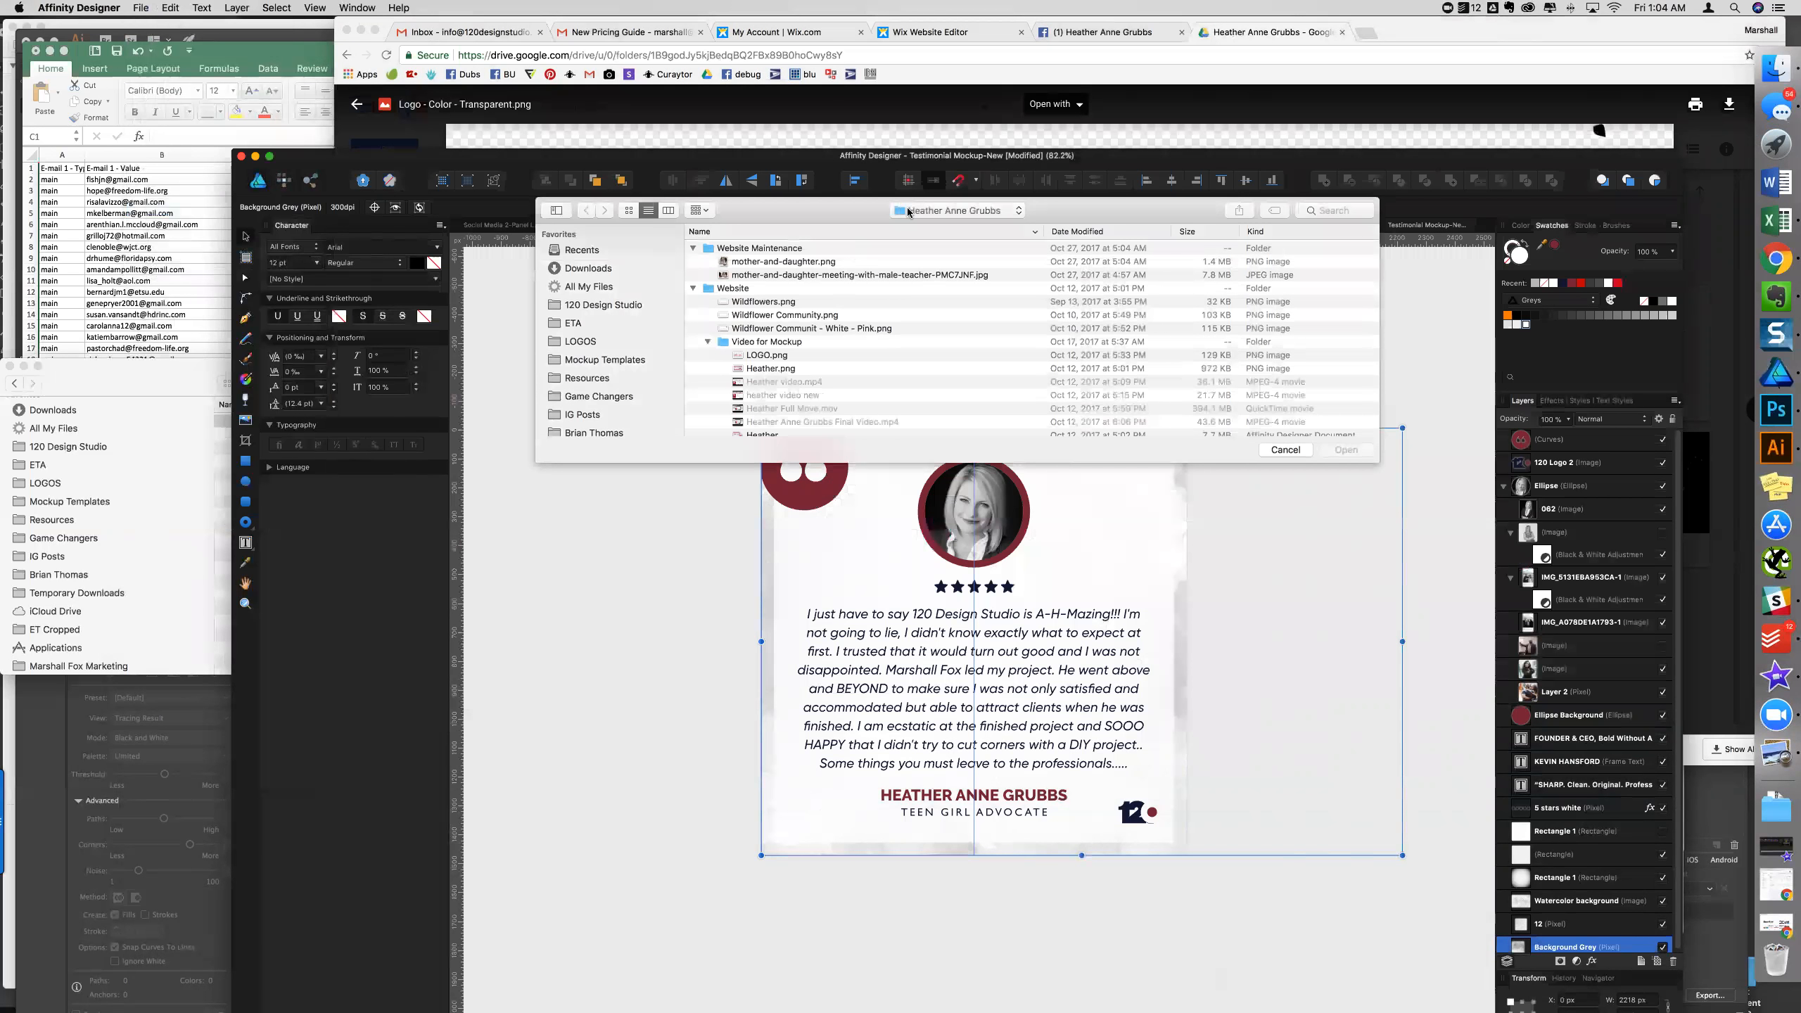
left_click(908, 211)
left_click(789, 356)
left_click(789, 355)
left_click(1335, 451)
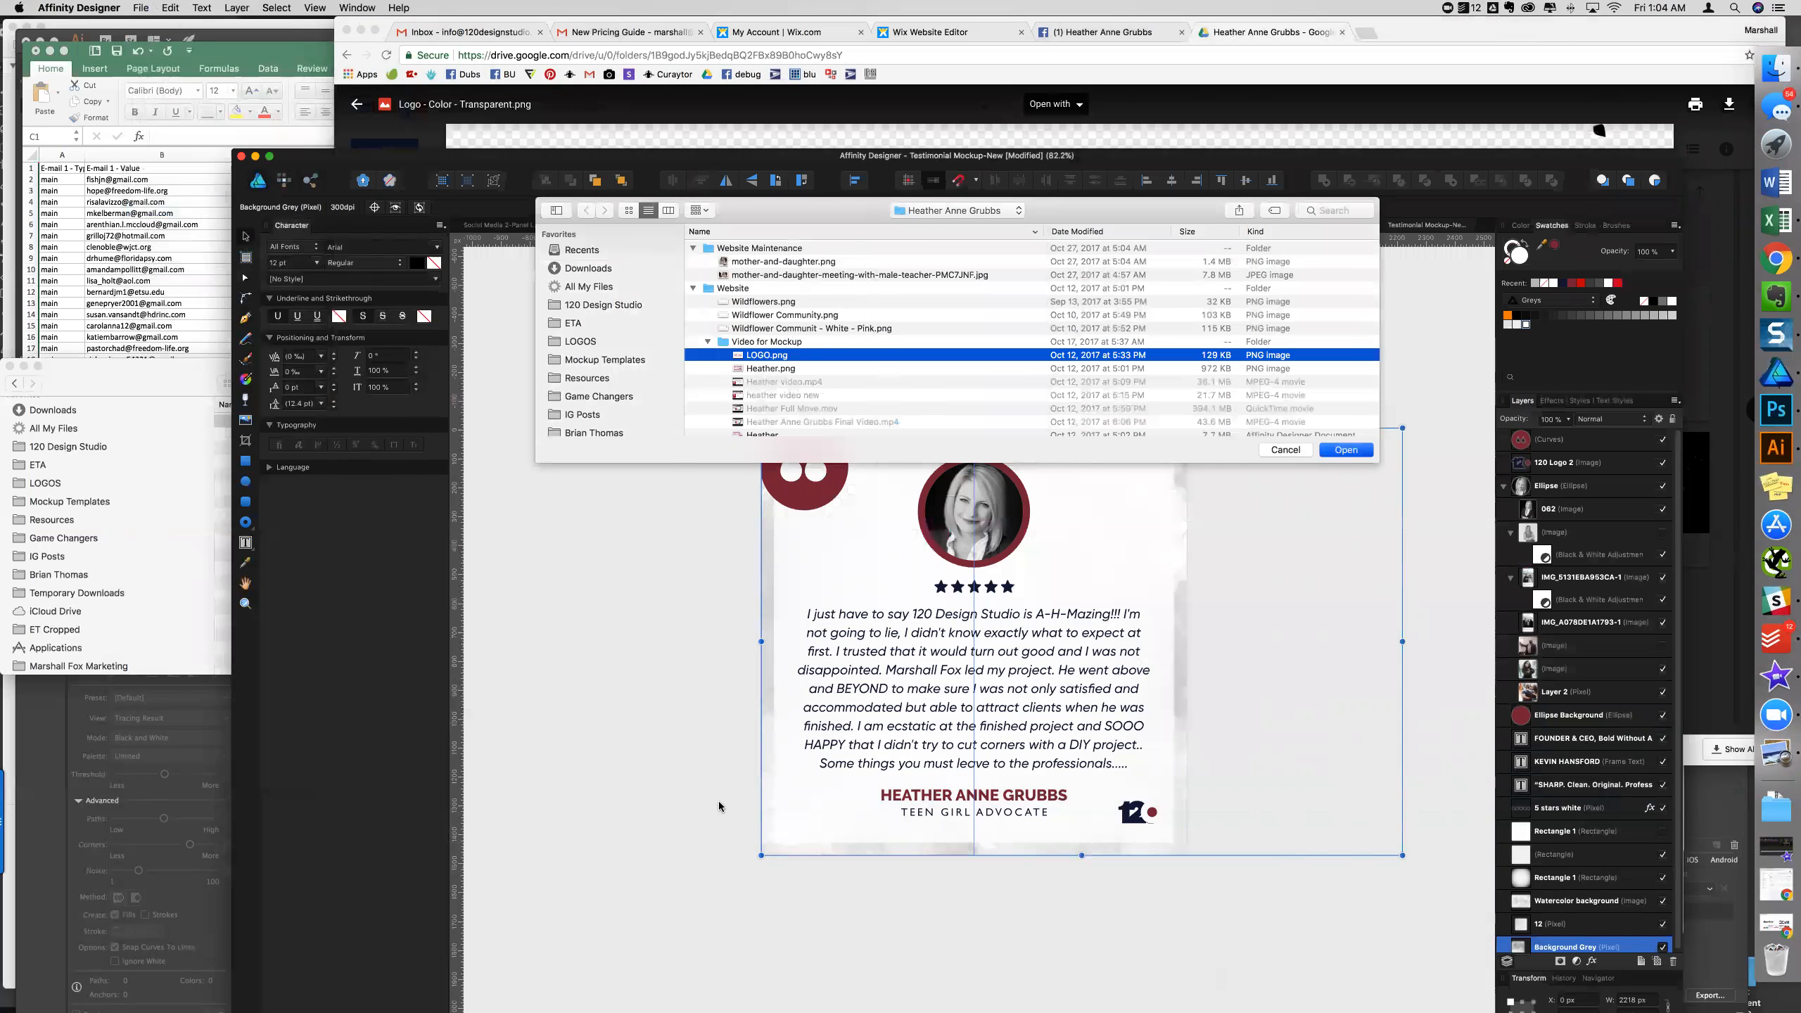
left_click(817, 835)
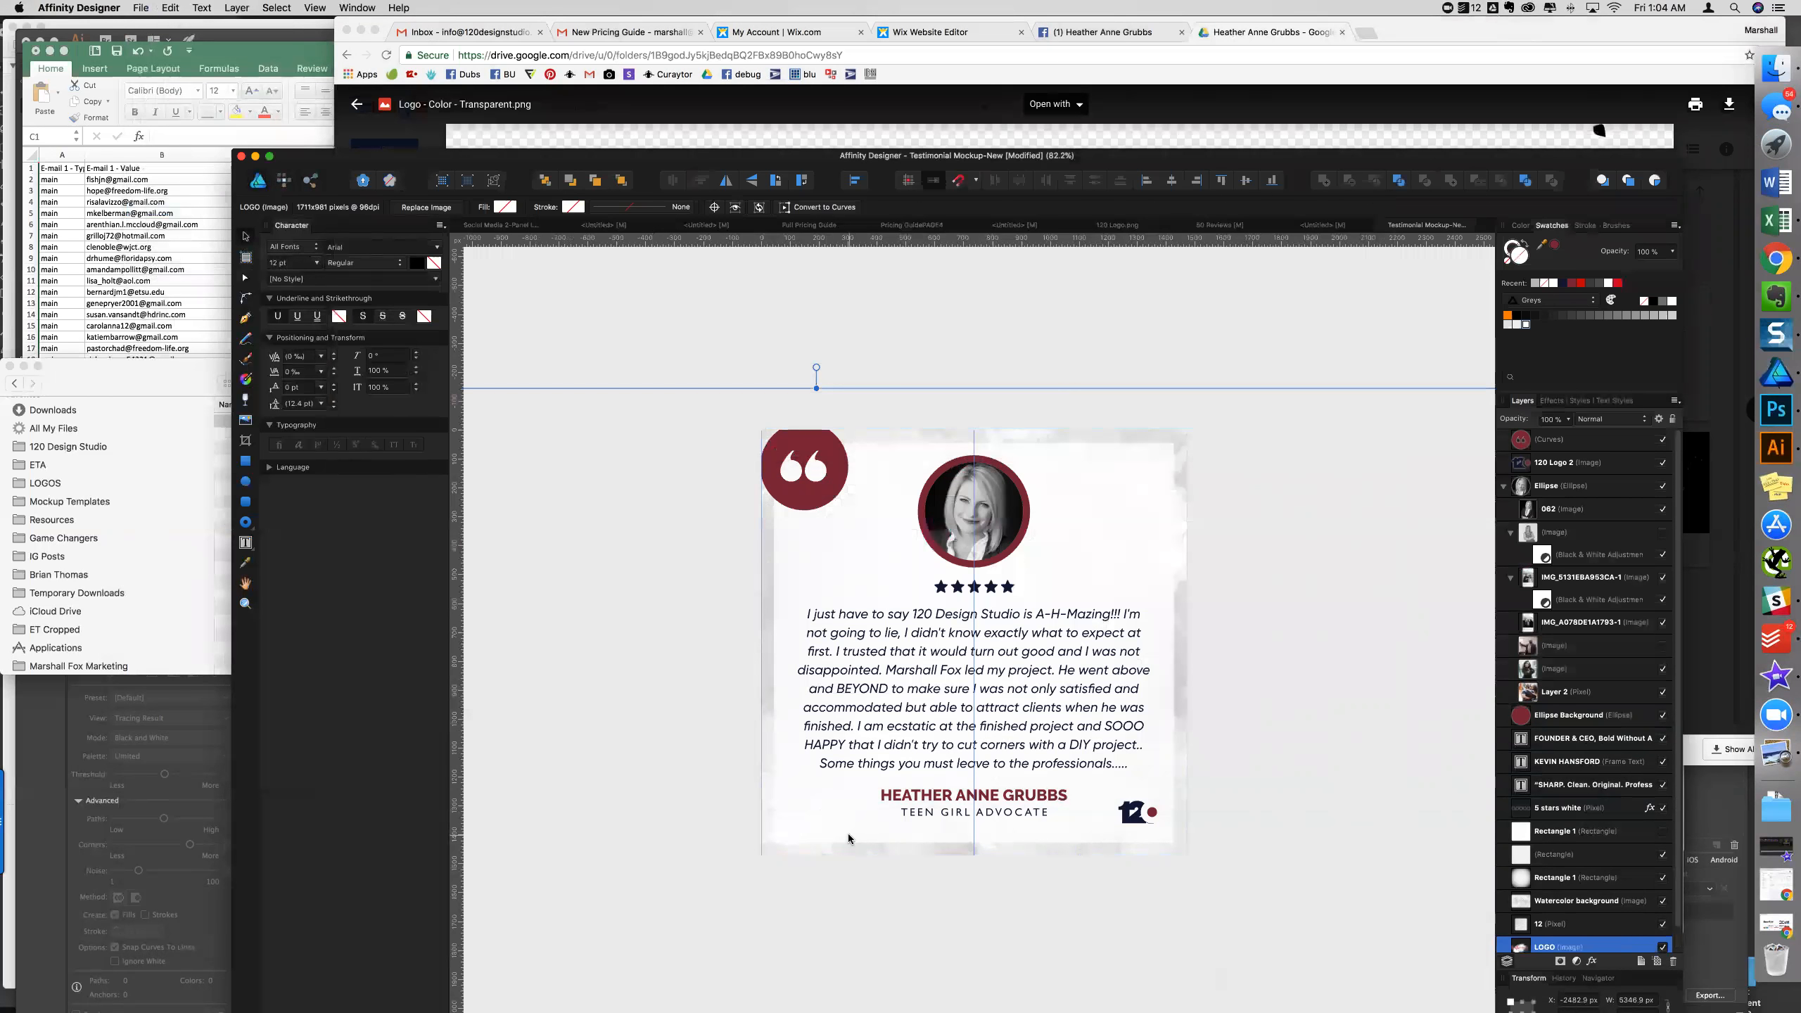
- Shrink the logo, nest it in the Ellipse group, and set it bottom-left beside the client name
scroll(849, 837, "down", 5)
left_click_drag(995, 773, 578, 780)
left_click_drag(650, 583, 847, 672)
left_click_drag(1554, 743, 1524, 453)
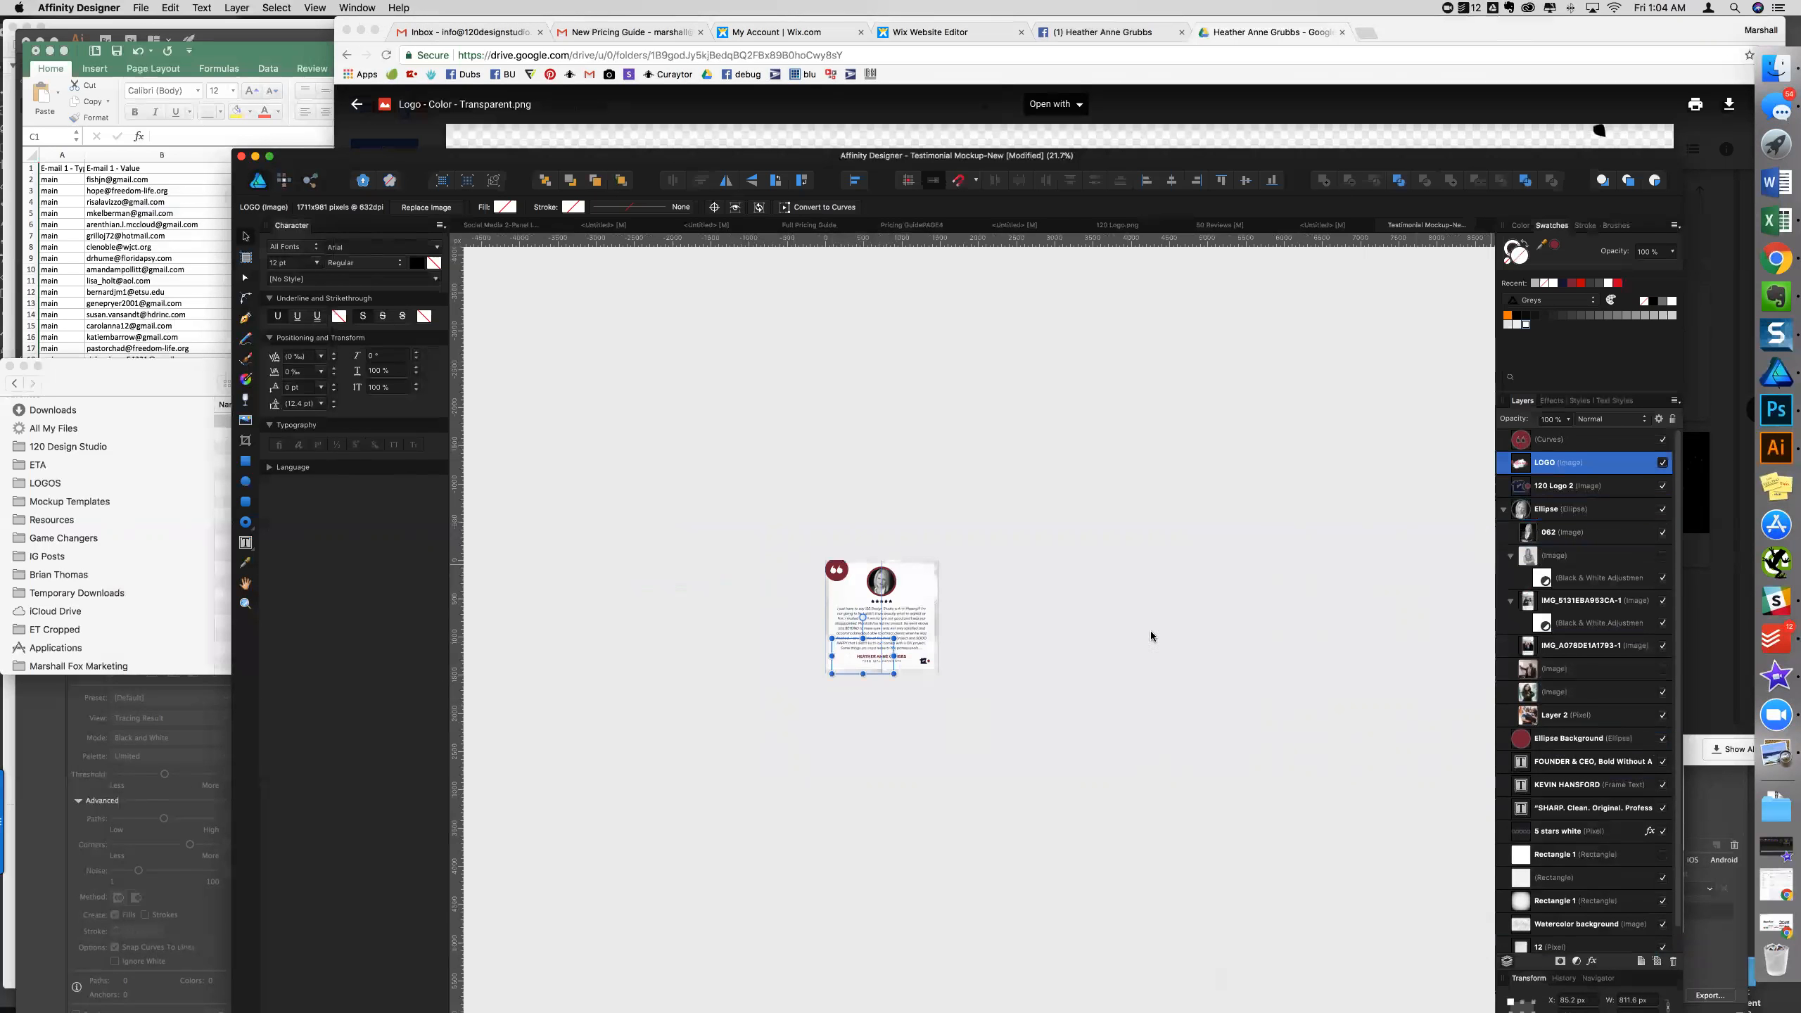
scroll(885, 659, "up", 10)
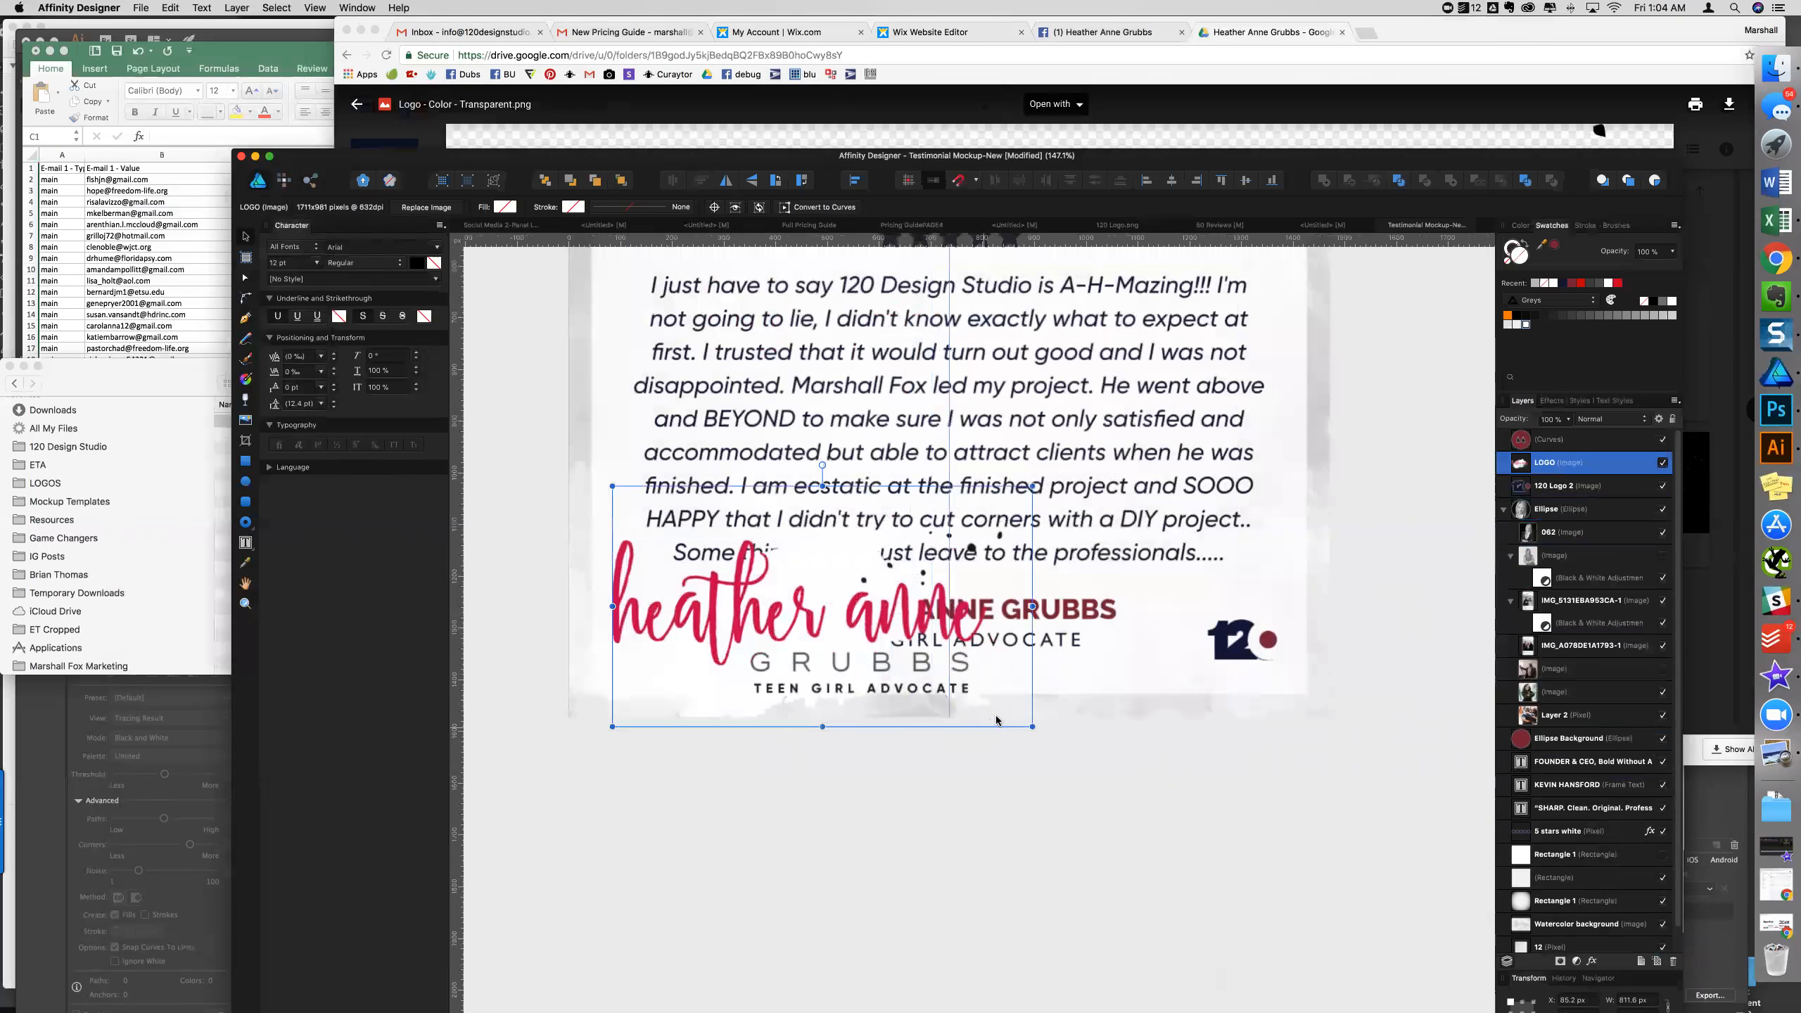
left_click_drag(1030, 725, 685, 722)
left_click_drag(704, 526, 702, 631)
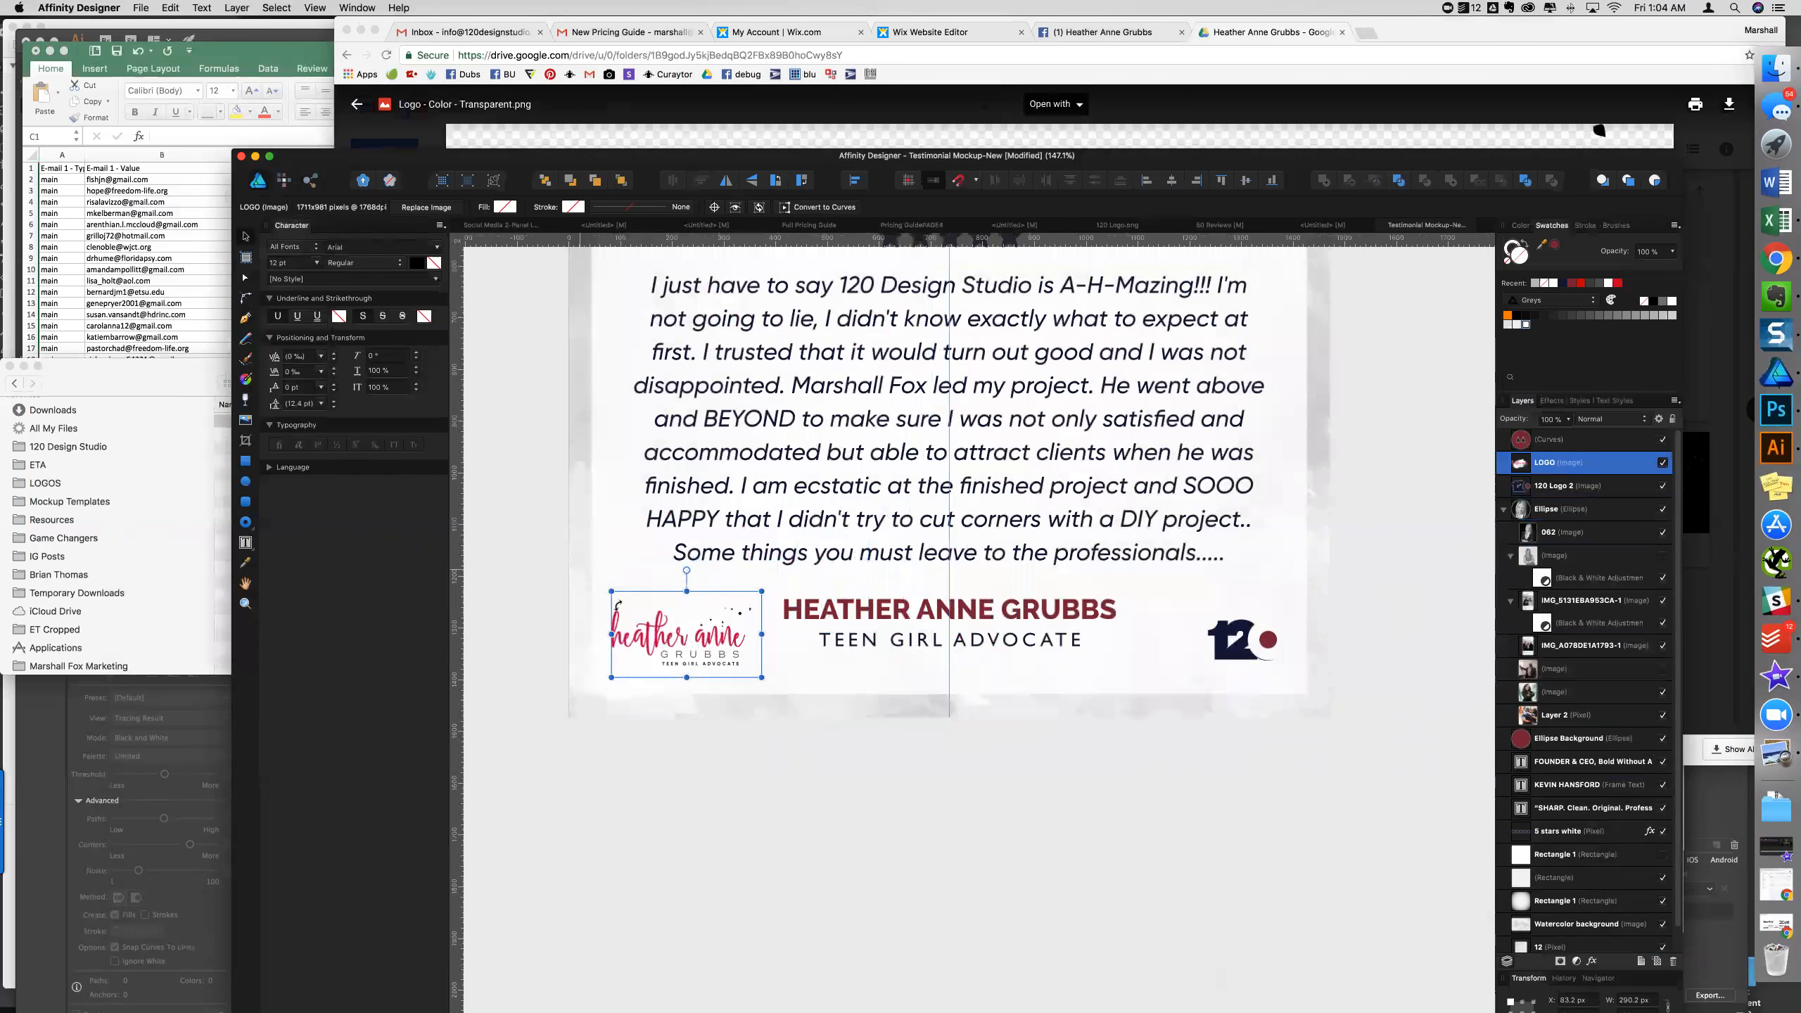
left_click(141, 7)
left_click(156, 209)
- Browse the Place dialog's file list in the client's project folder
scroll(773, 379, "down", 10)
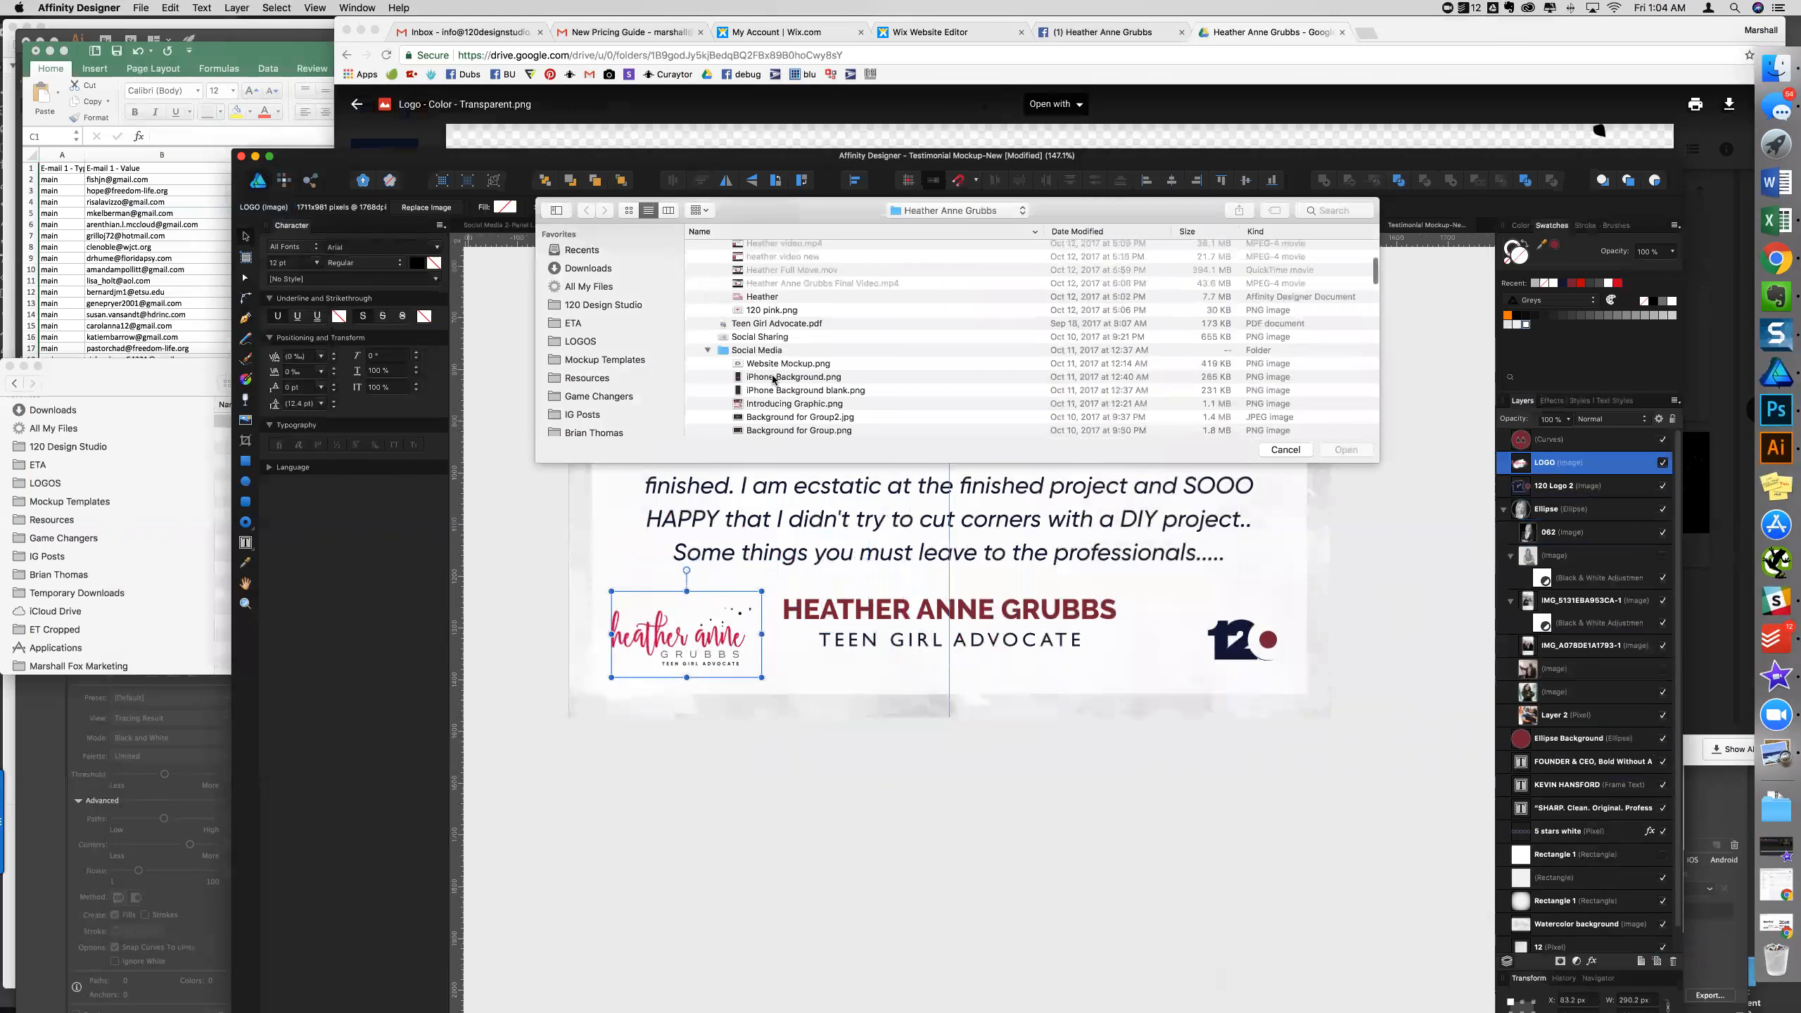
scroll(773, 379, "down", 10)
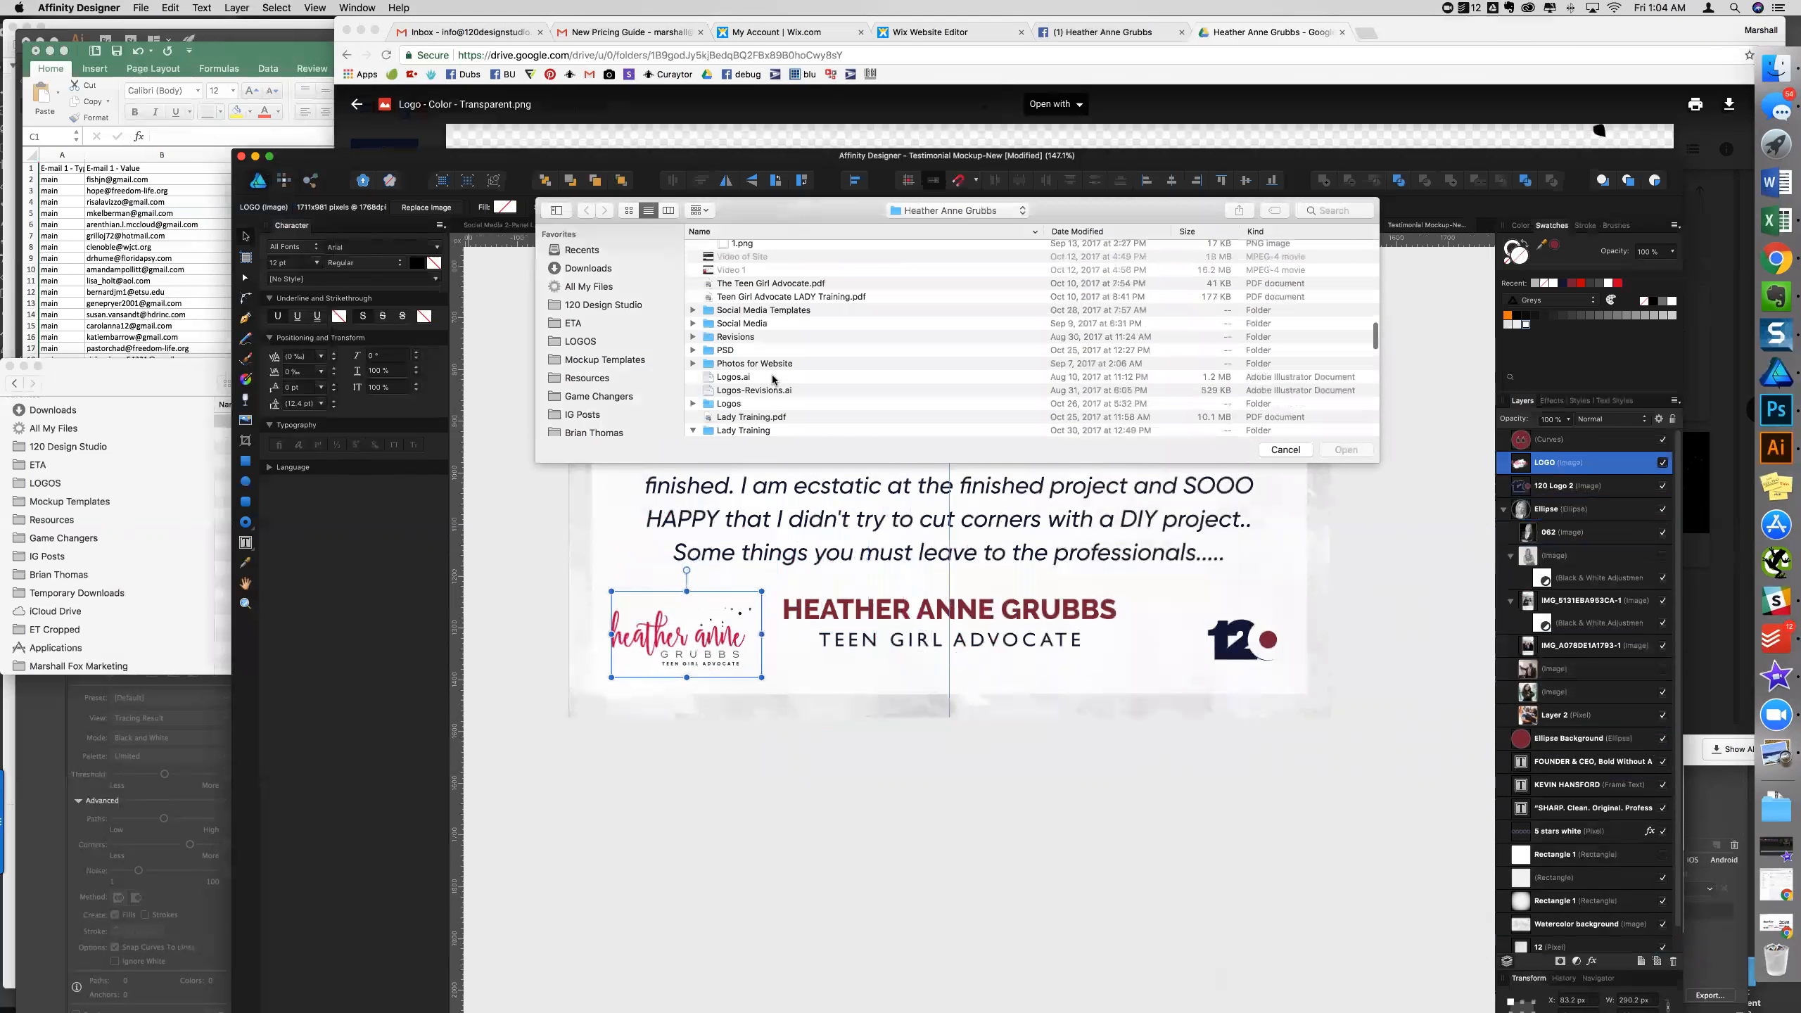
scroll(773, 379, "down", 4)
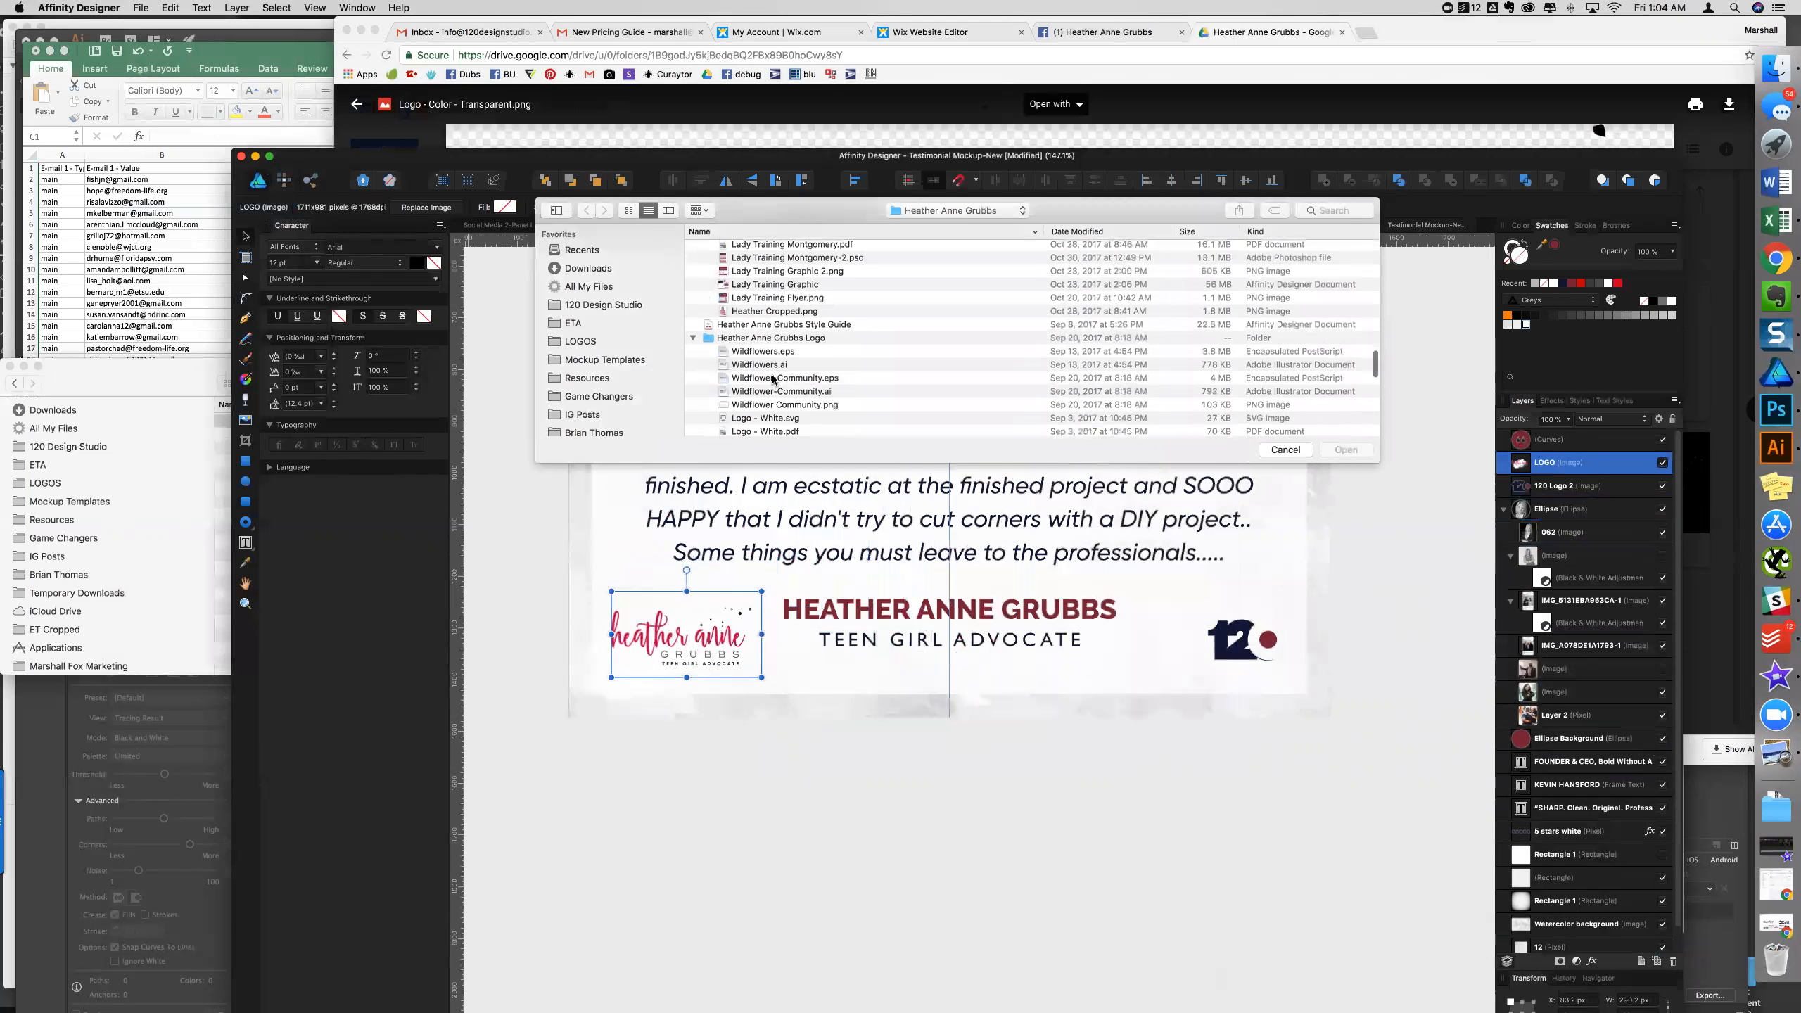
scroll(773, 379, "down", 8)
scroll(773, 380, "down", 8)
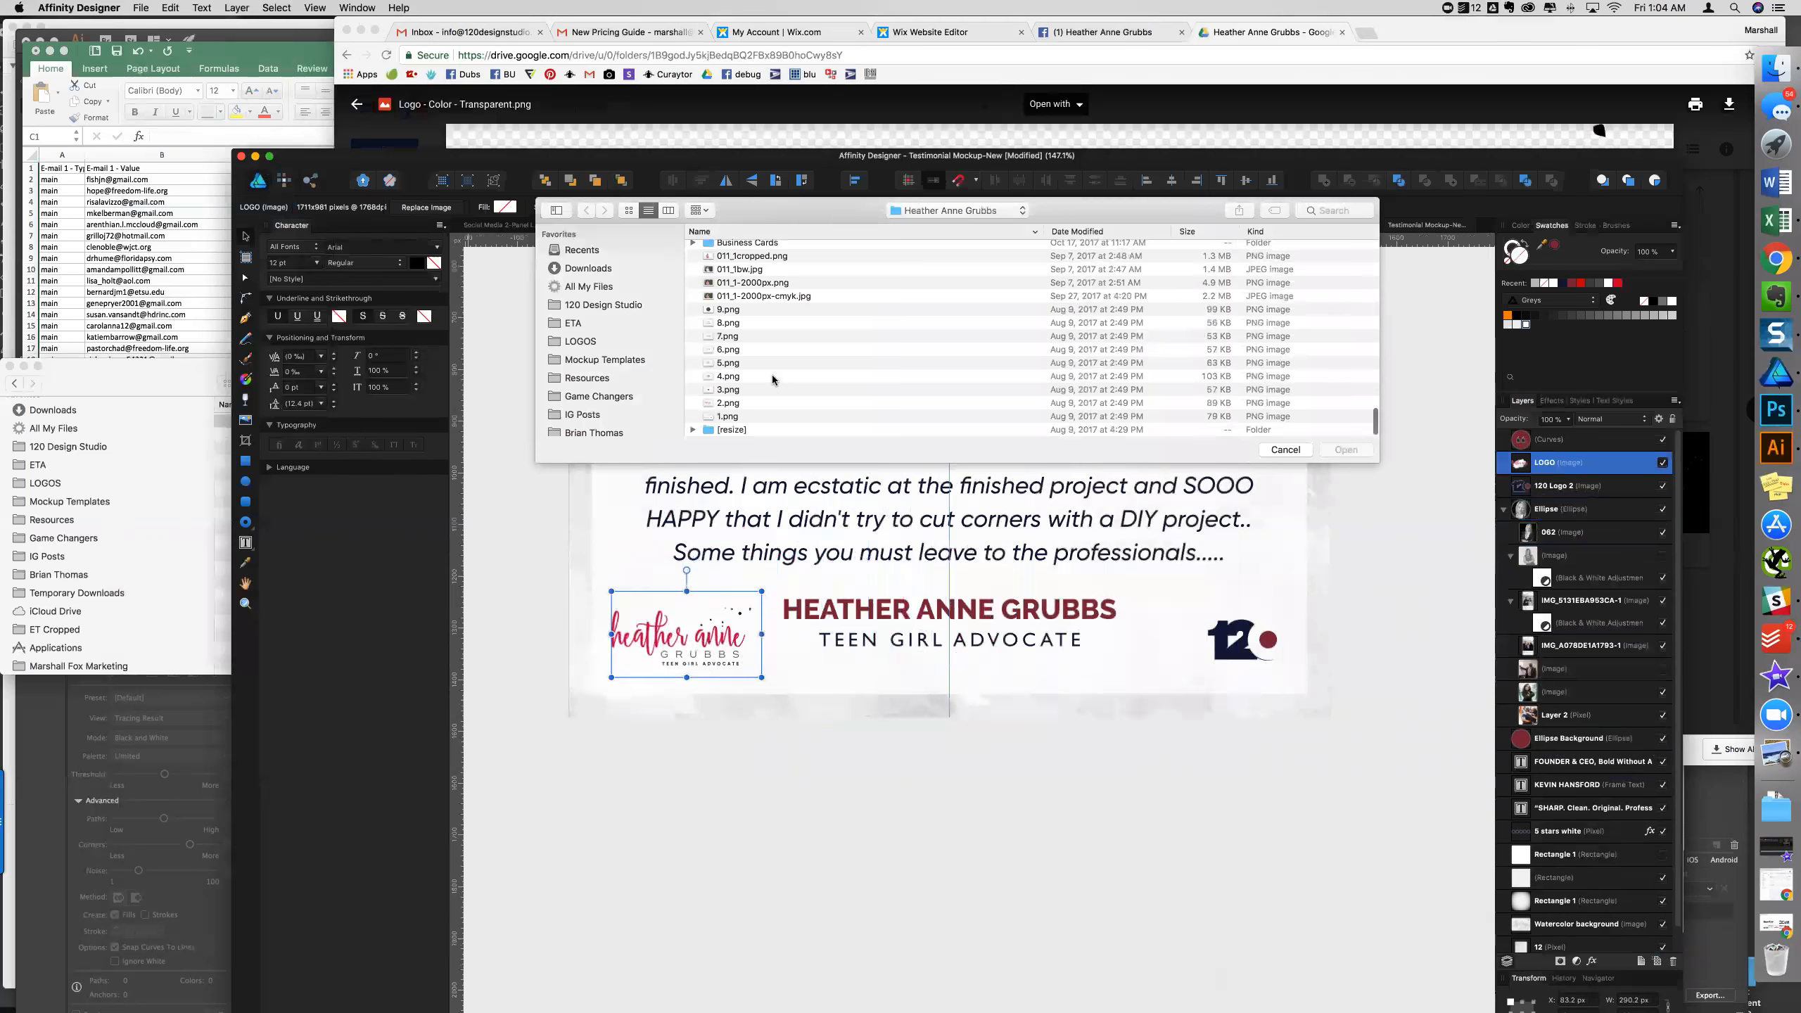
scroll(773, 379, "up", 20)
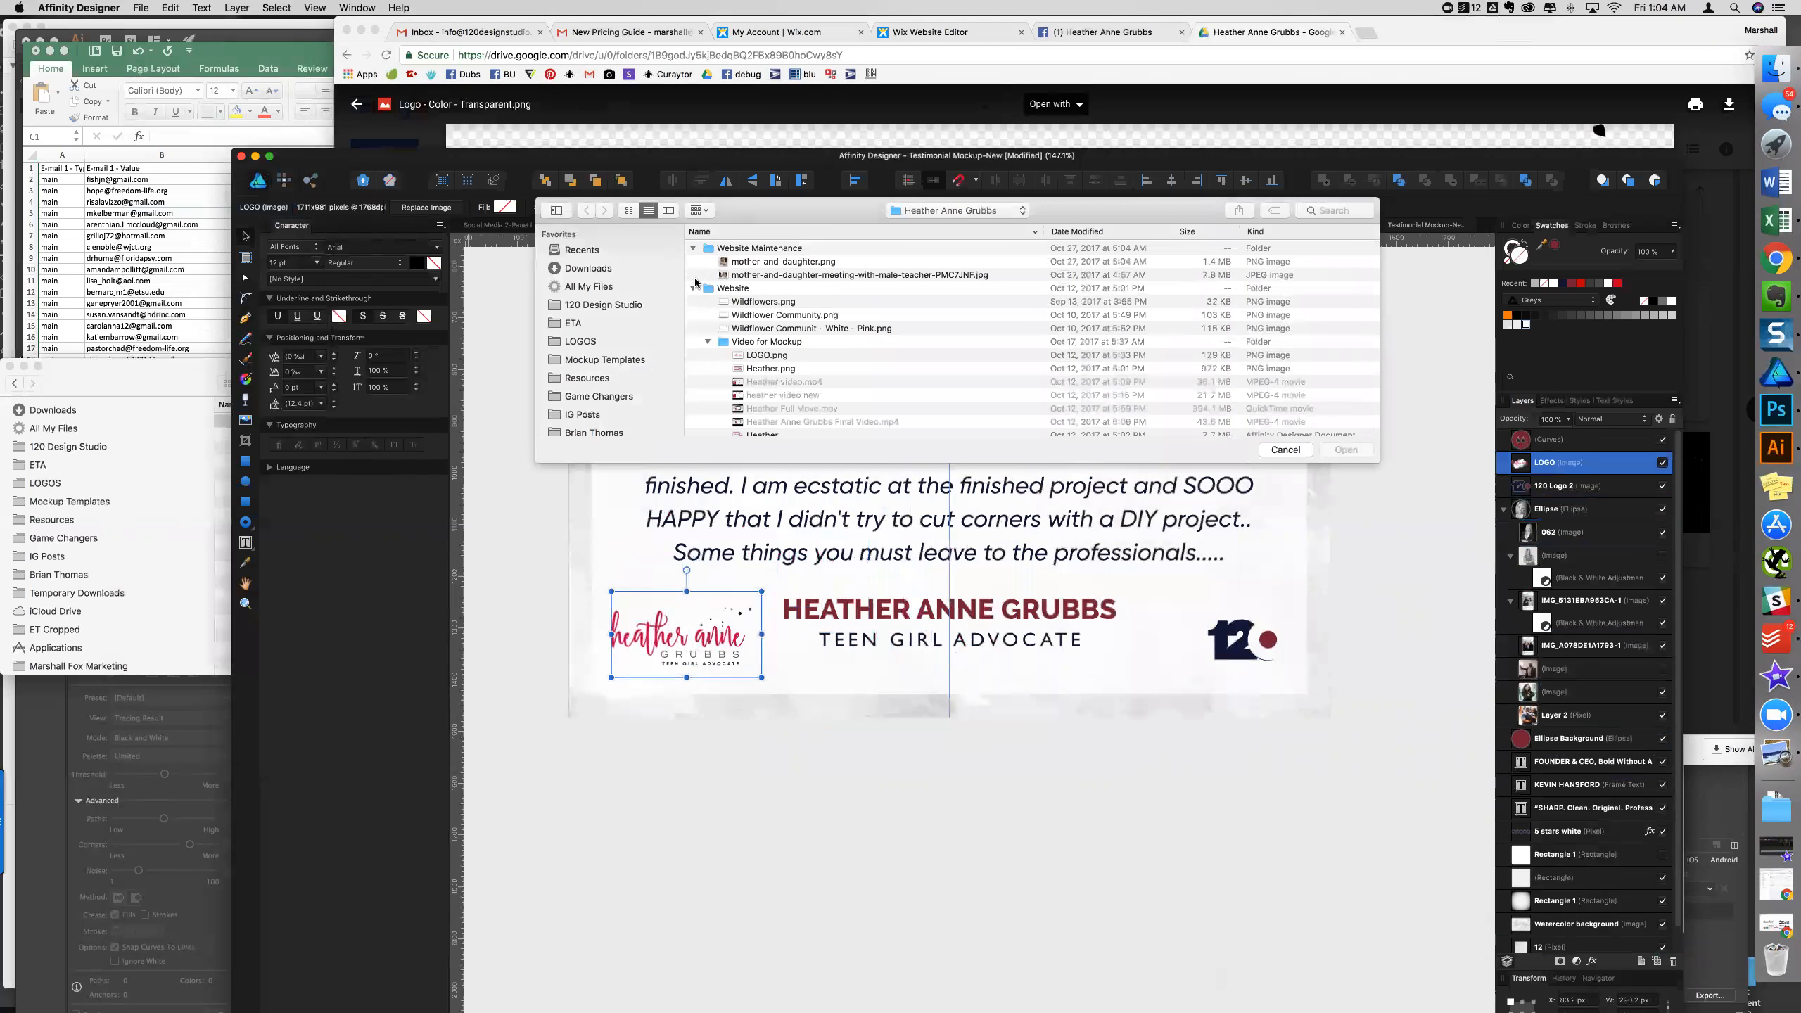
left_click(964, 210)
left_click(964, 210)
- Expand the Logos and Social Media Templates folders and select Templates.afdesign
scroll(841, 336, "down", 5)
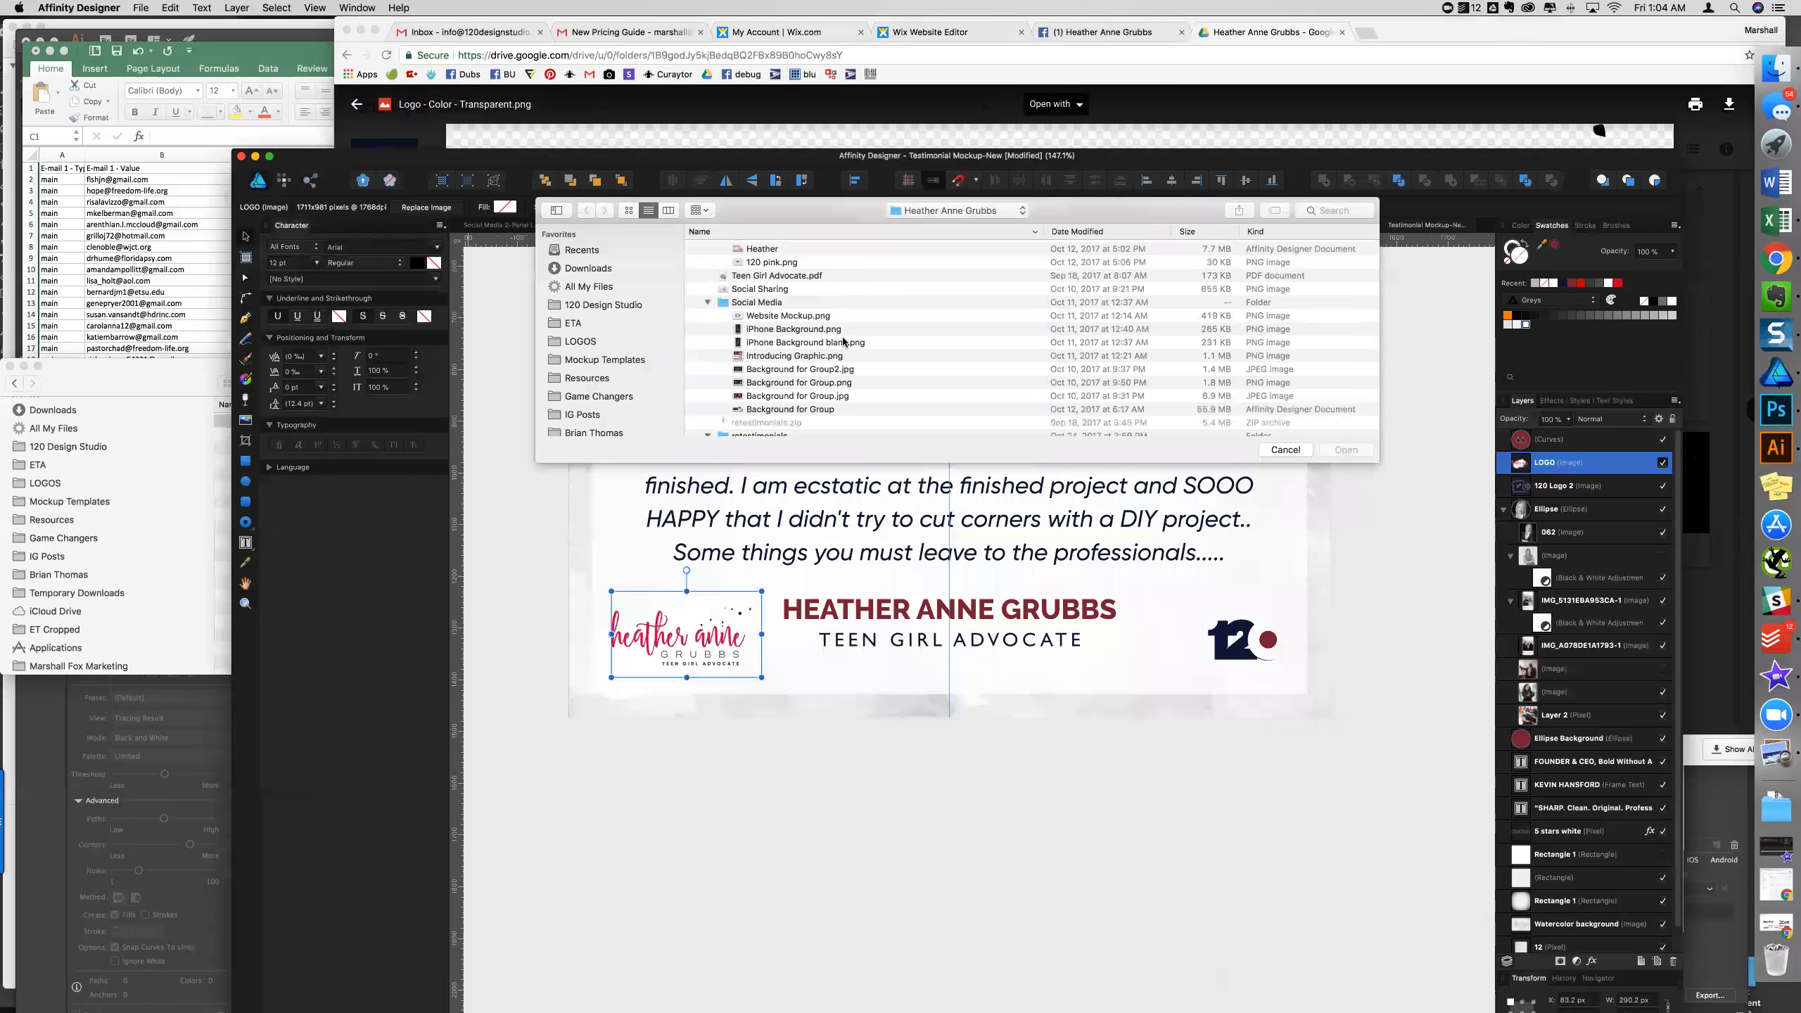
scroll(842, 342, "down", 4)
scroll(843, 342, "down", 6)
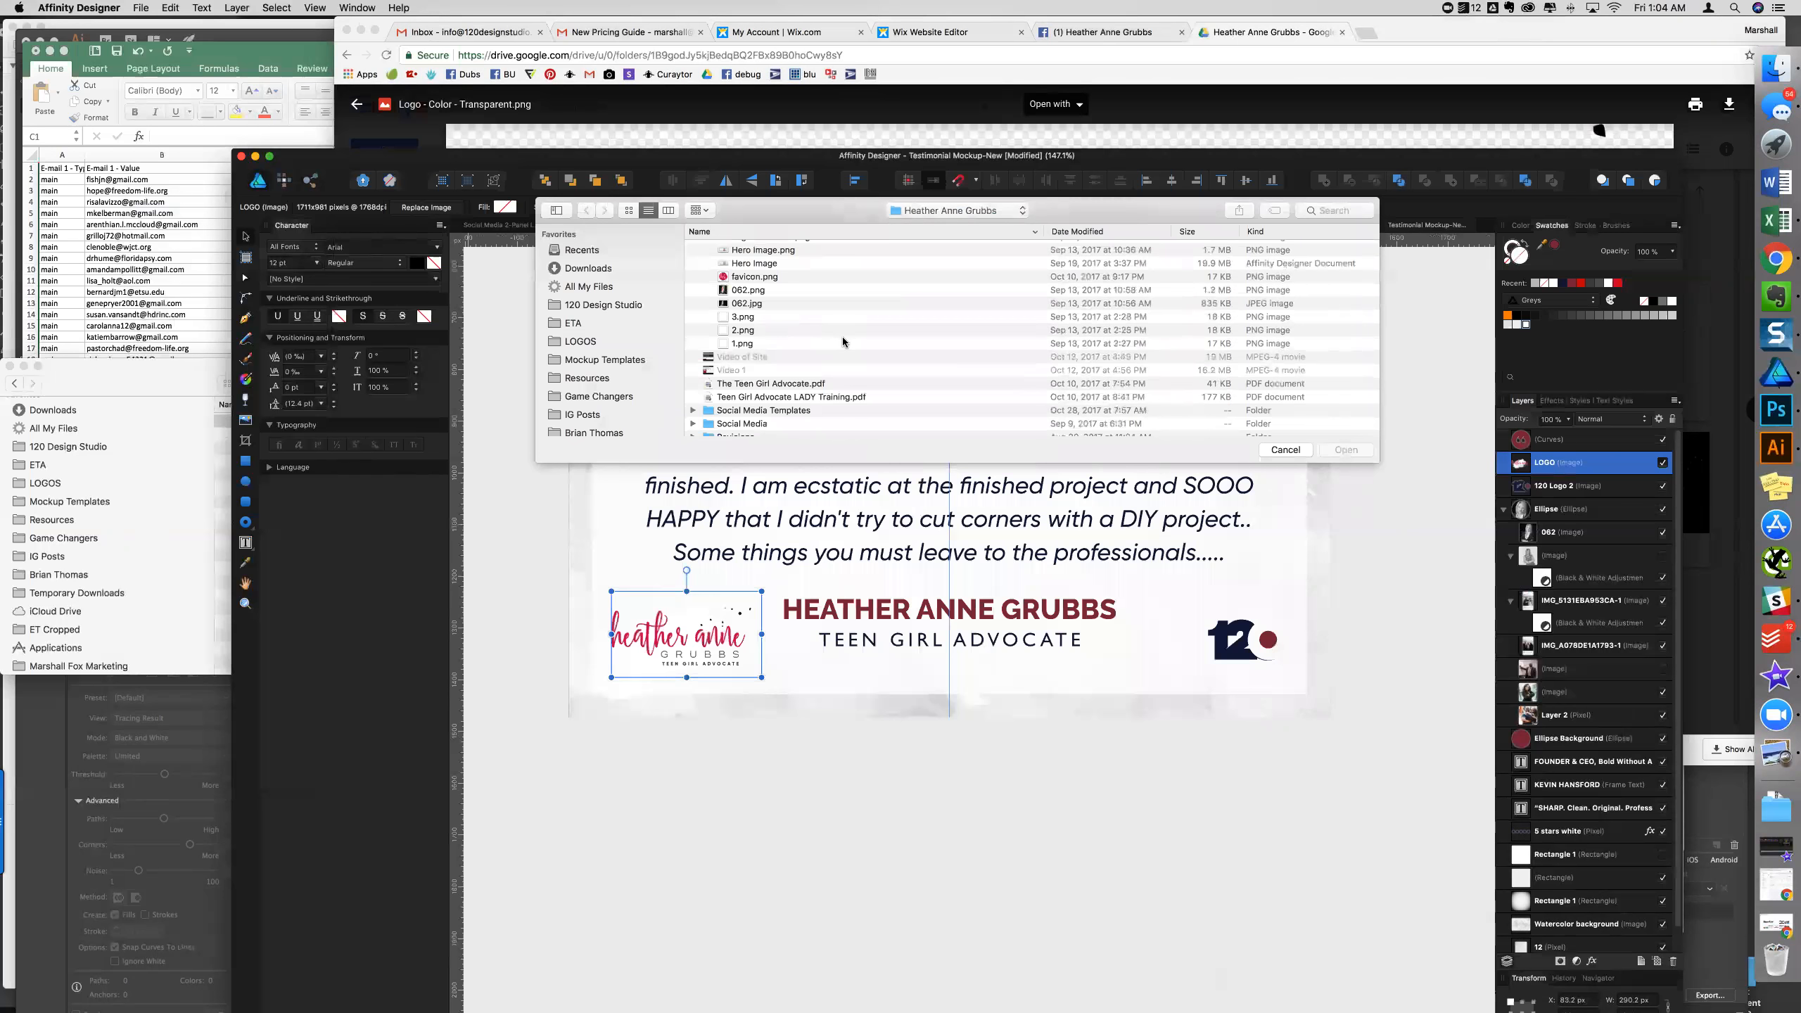
scroll(841, 341, "down", 2)
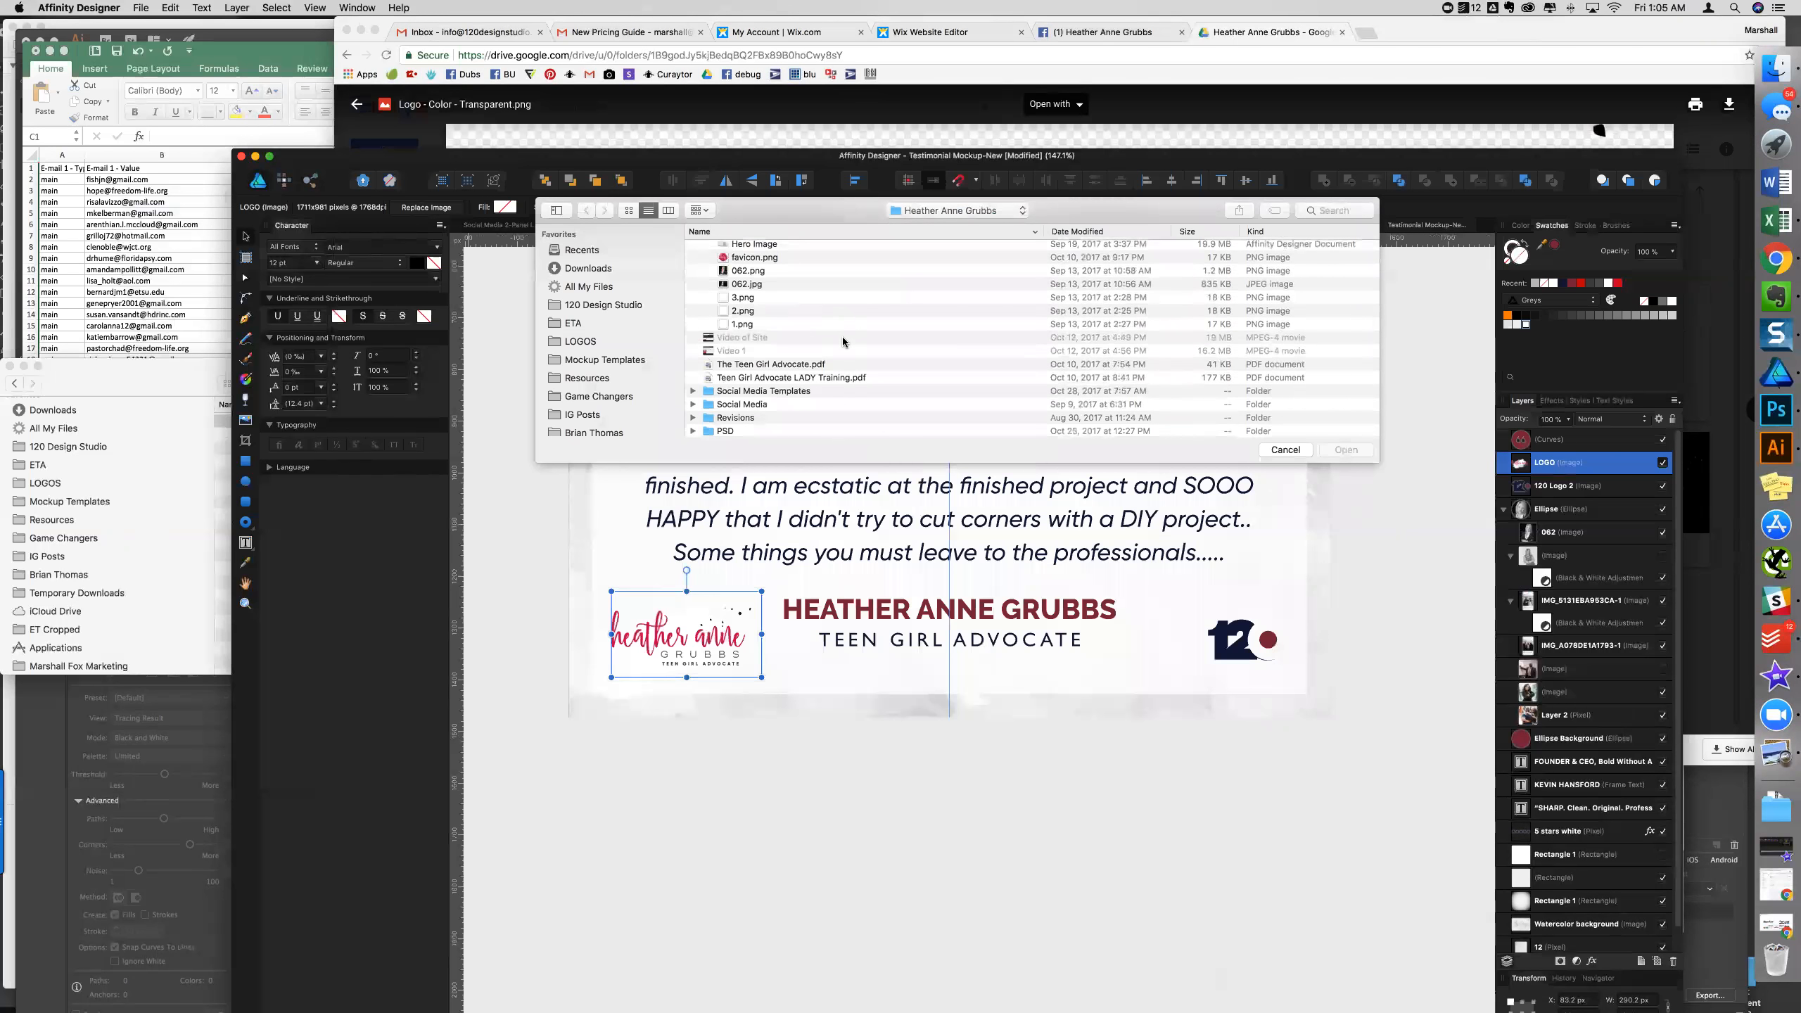
scroll(841, 340, "down", 5)
left_click(693, 317)
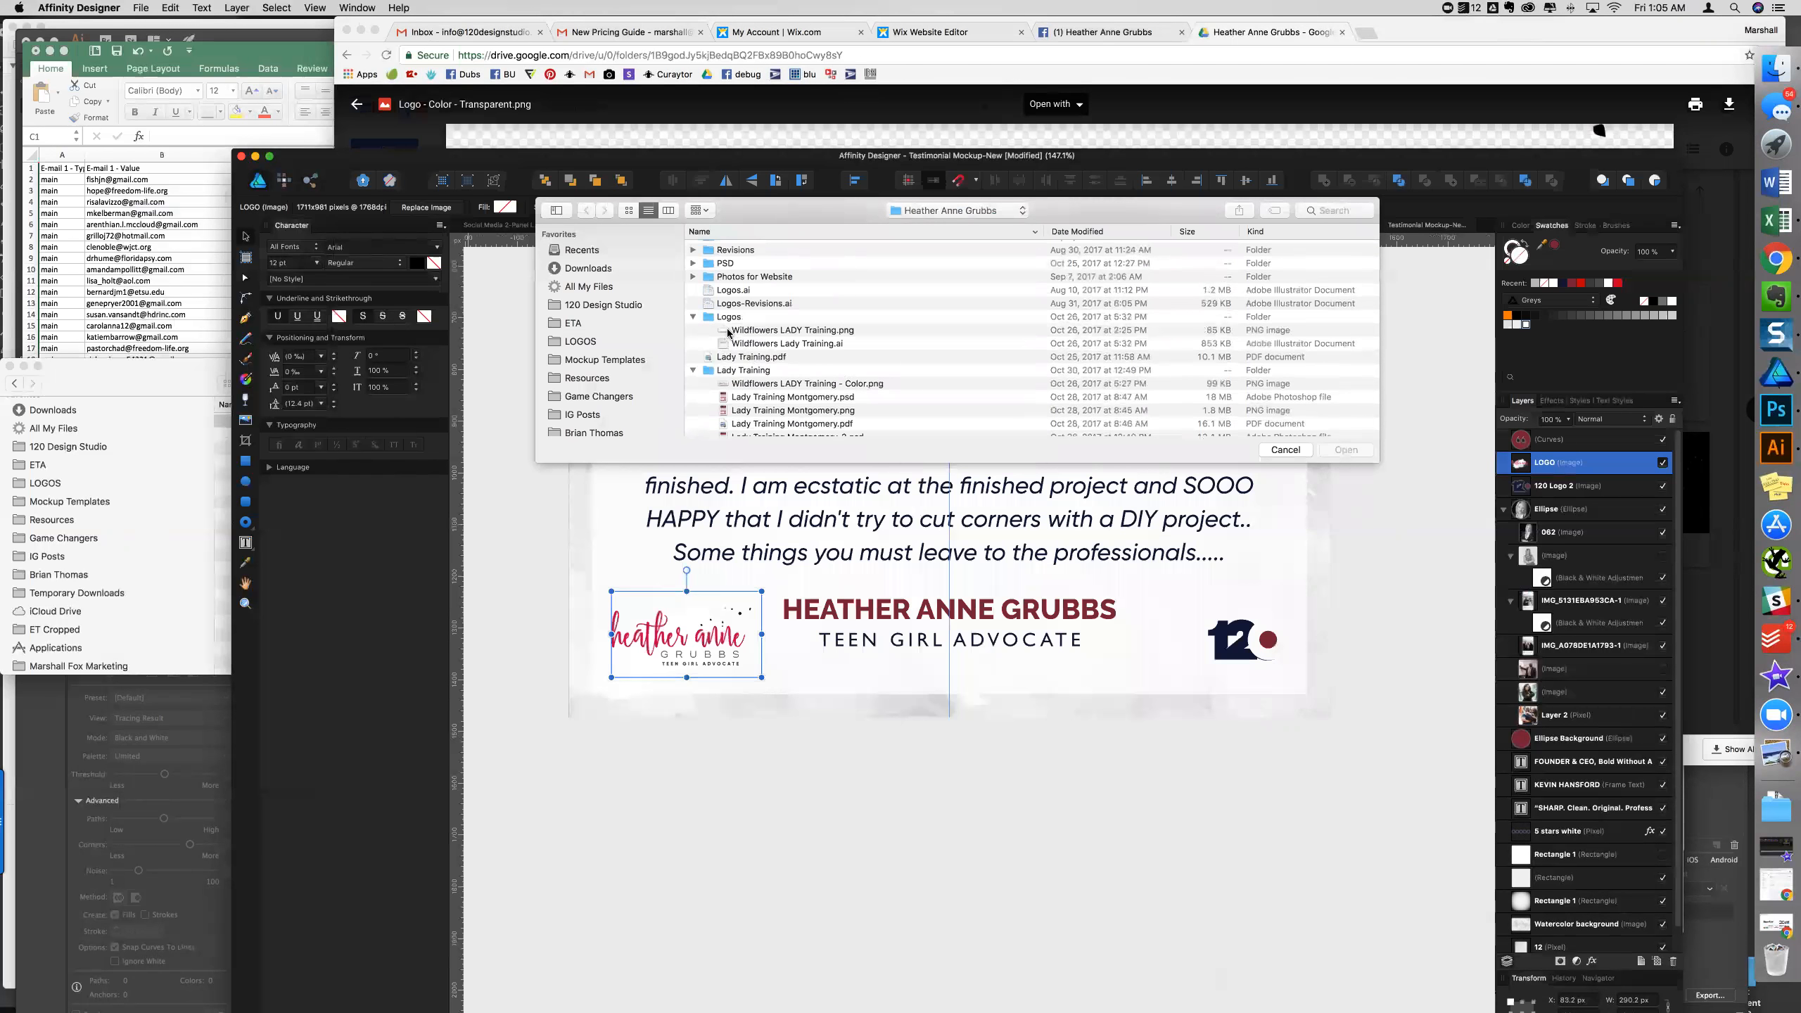
scroll(702, 299, "up", 3)
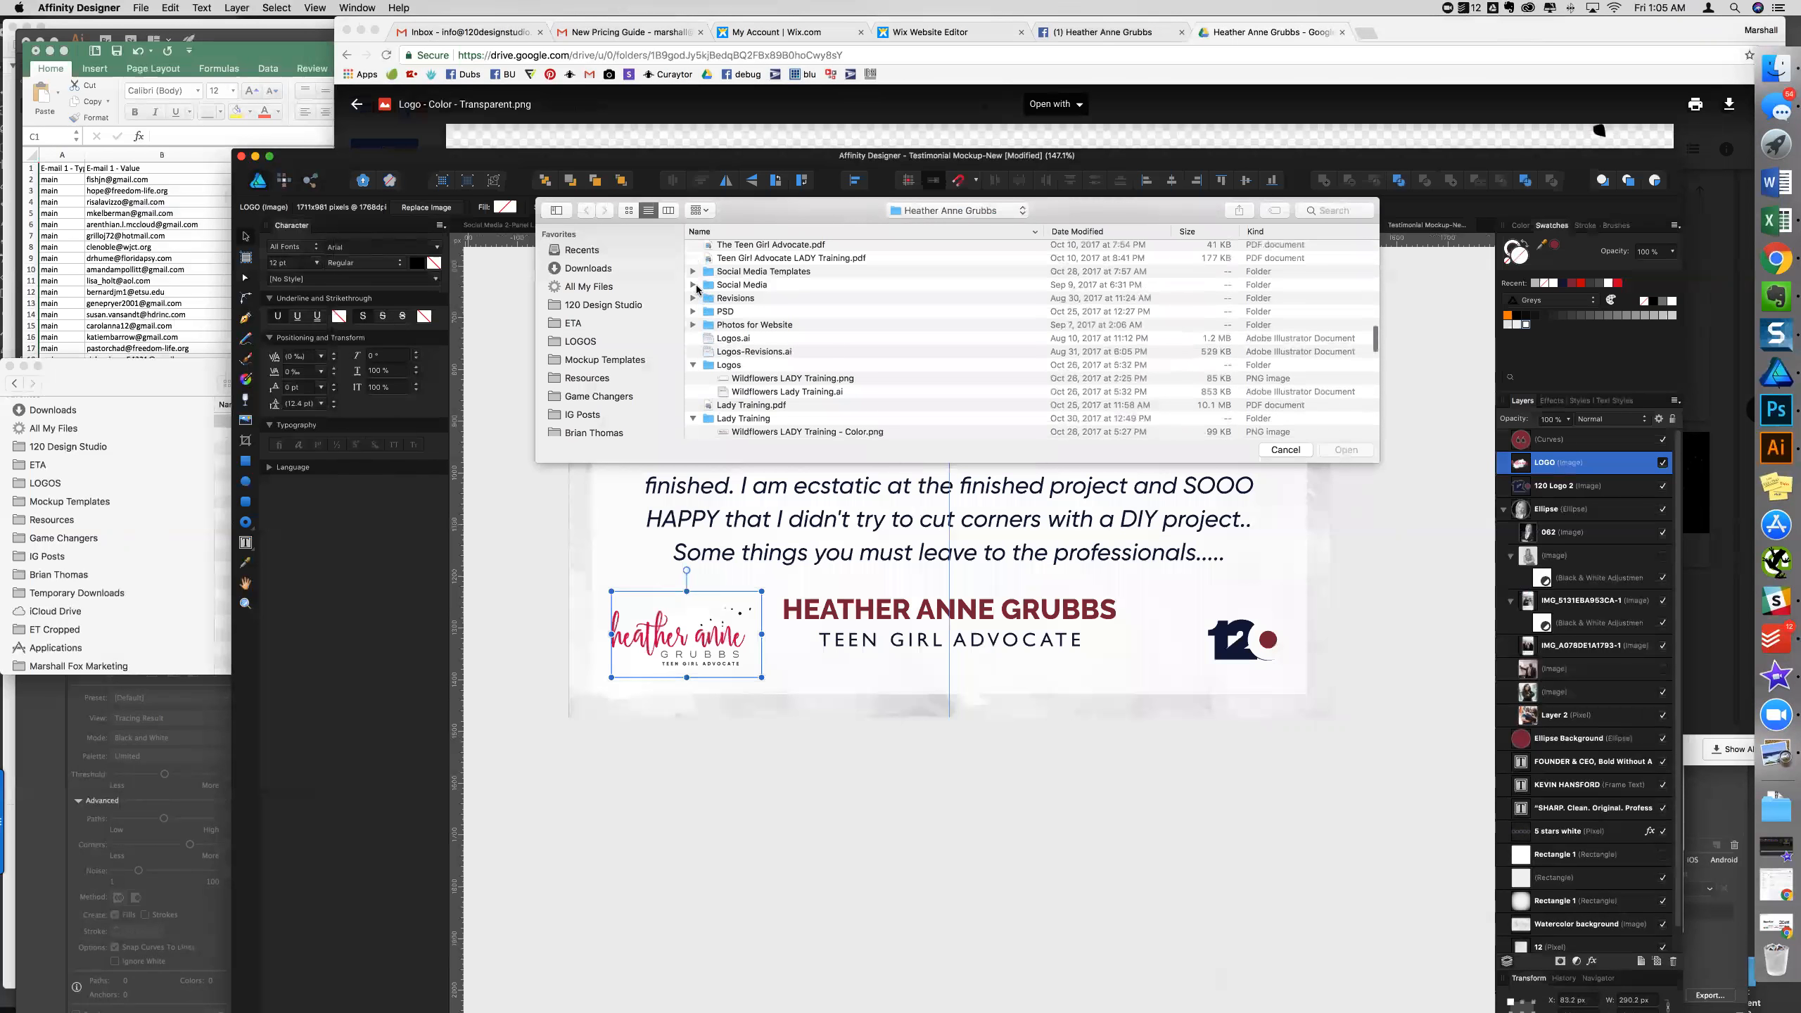
left_click(693, 272)
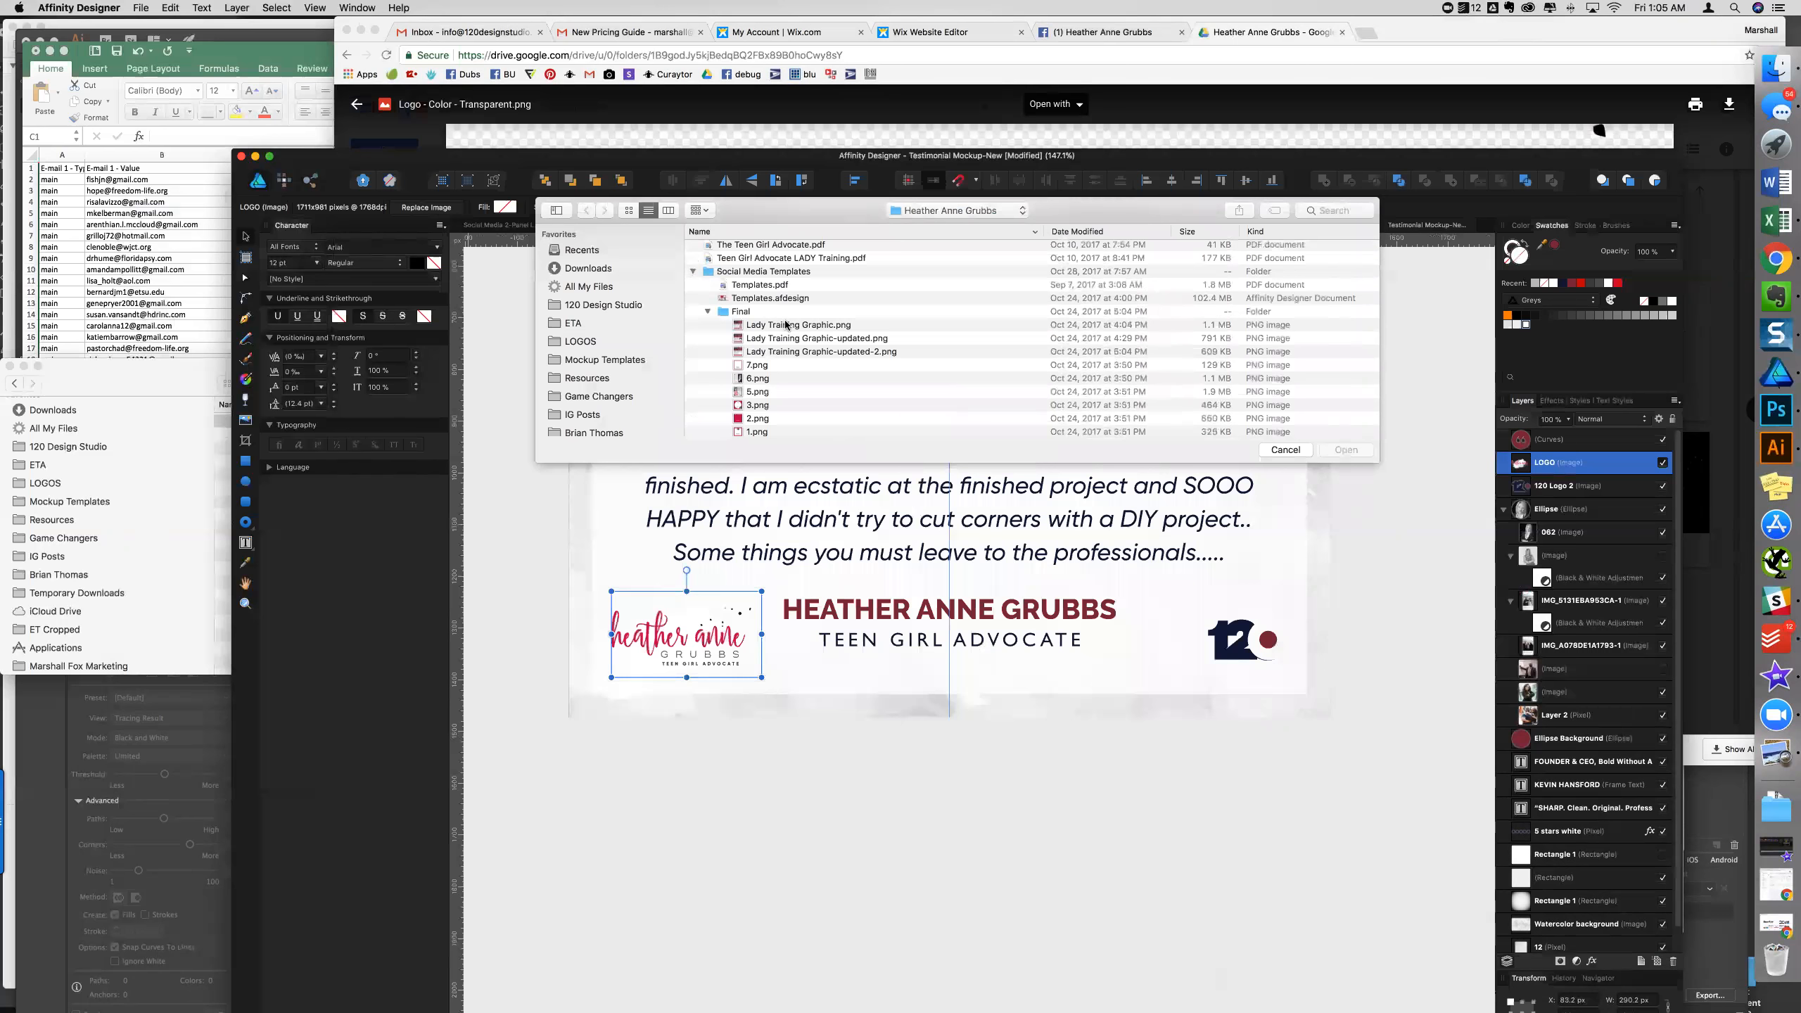
scroll(808, 383, "down", 2)
scroll(807, 384, "up", 2)
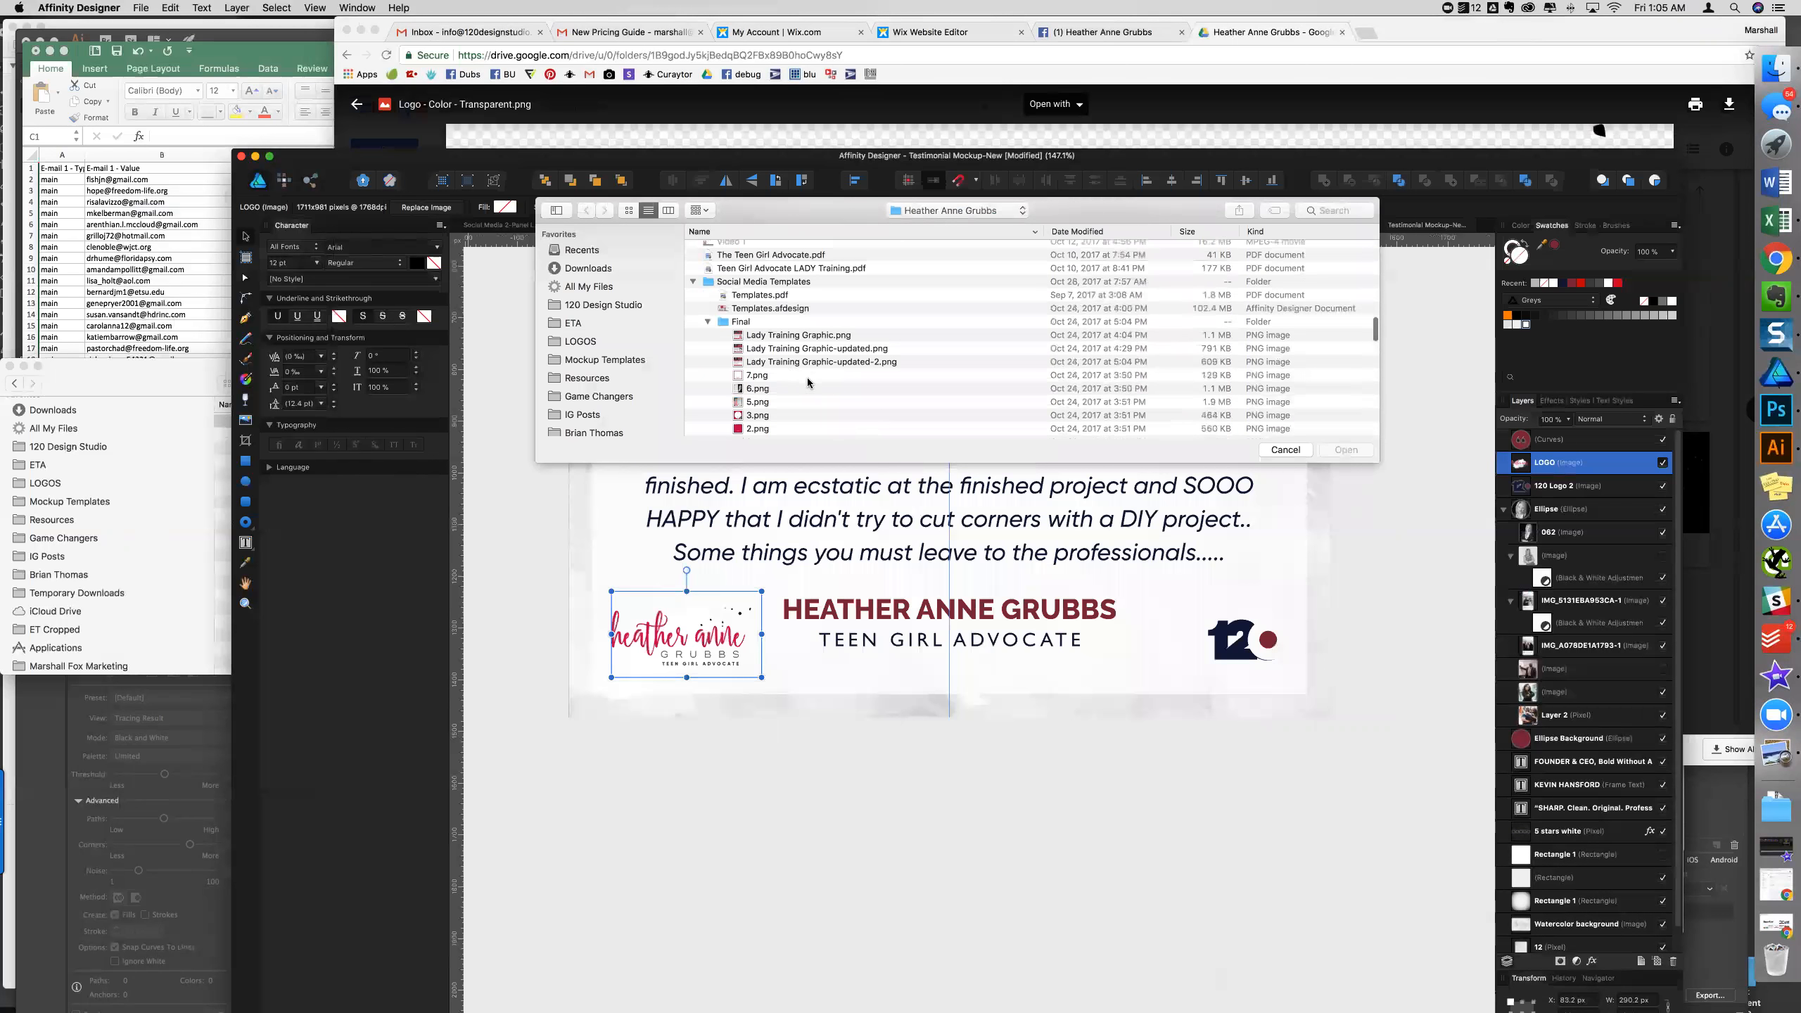
left_click(741, 309)
- Delete the mistakenly placed Templates layer and start opening a file from the client's project folder
left_click(1343, 450)
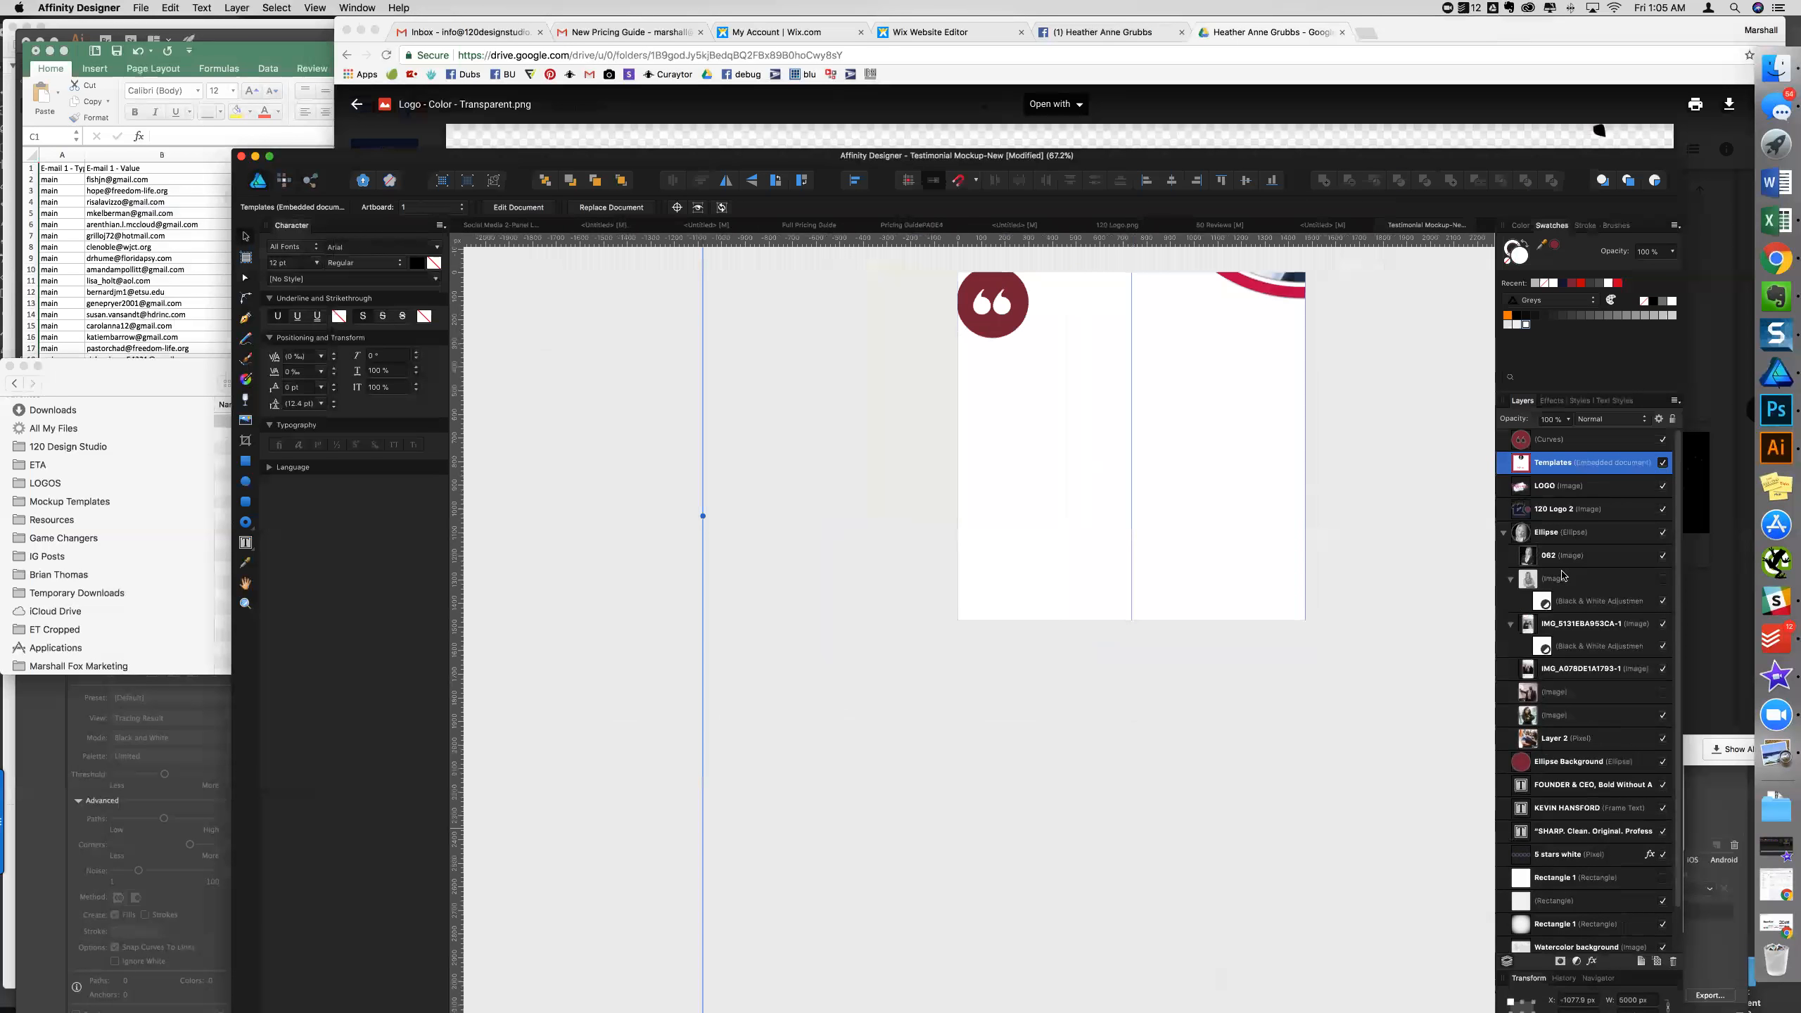
key("Delete")
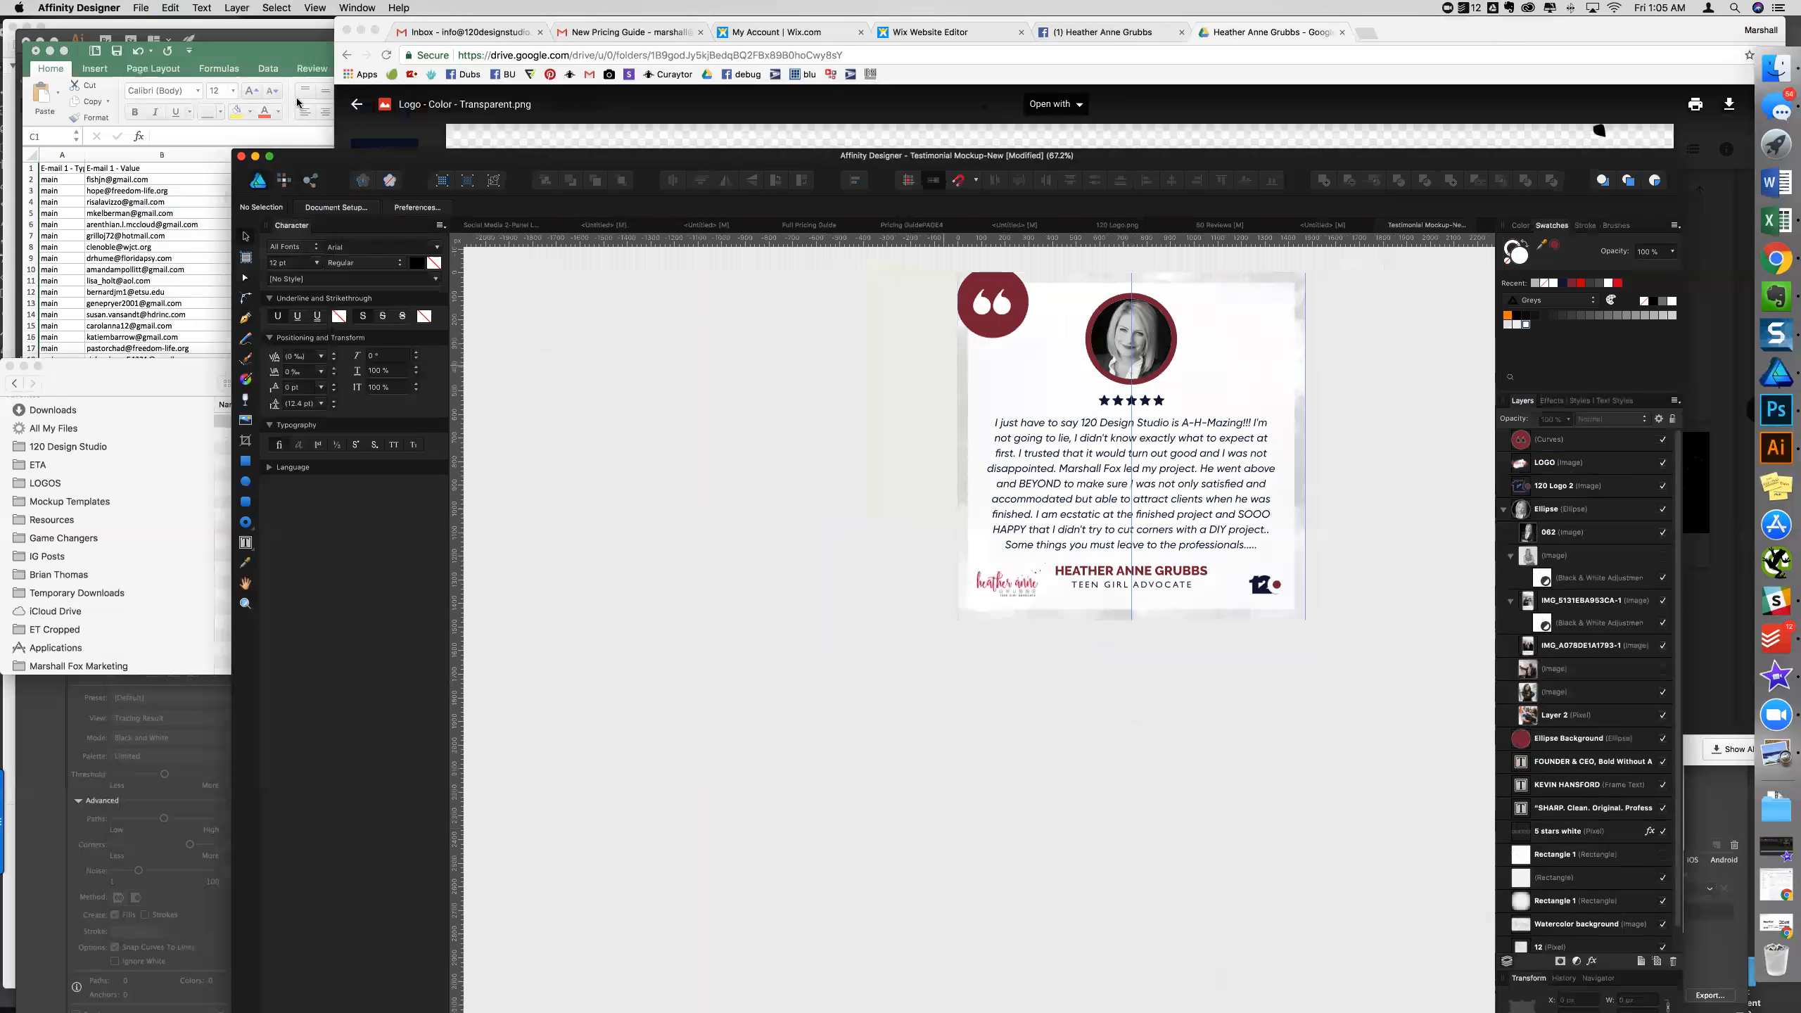
left_click(143, 9)
left_click(155, 60)
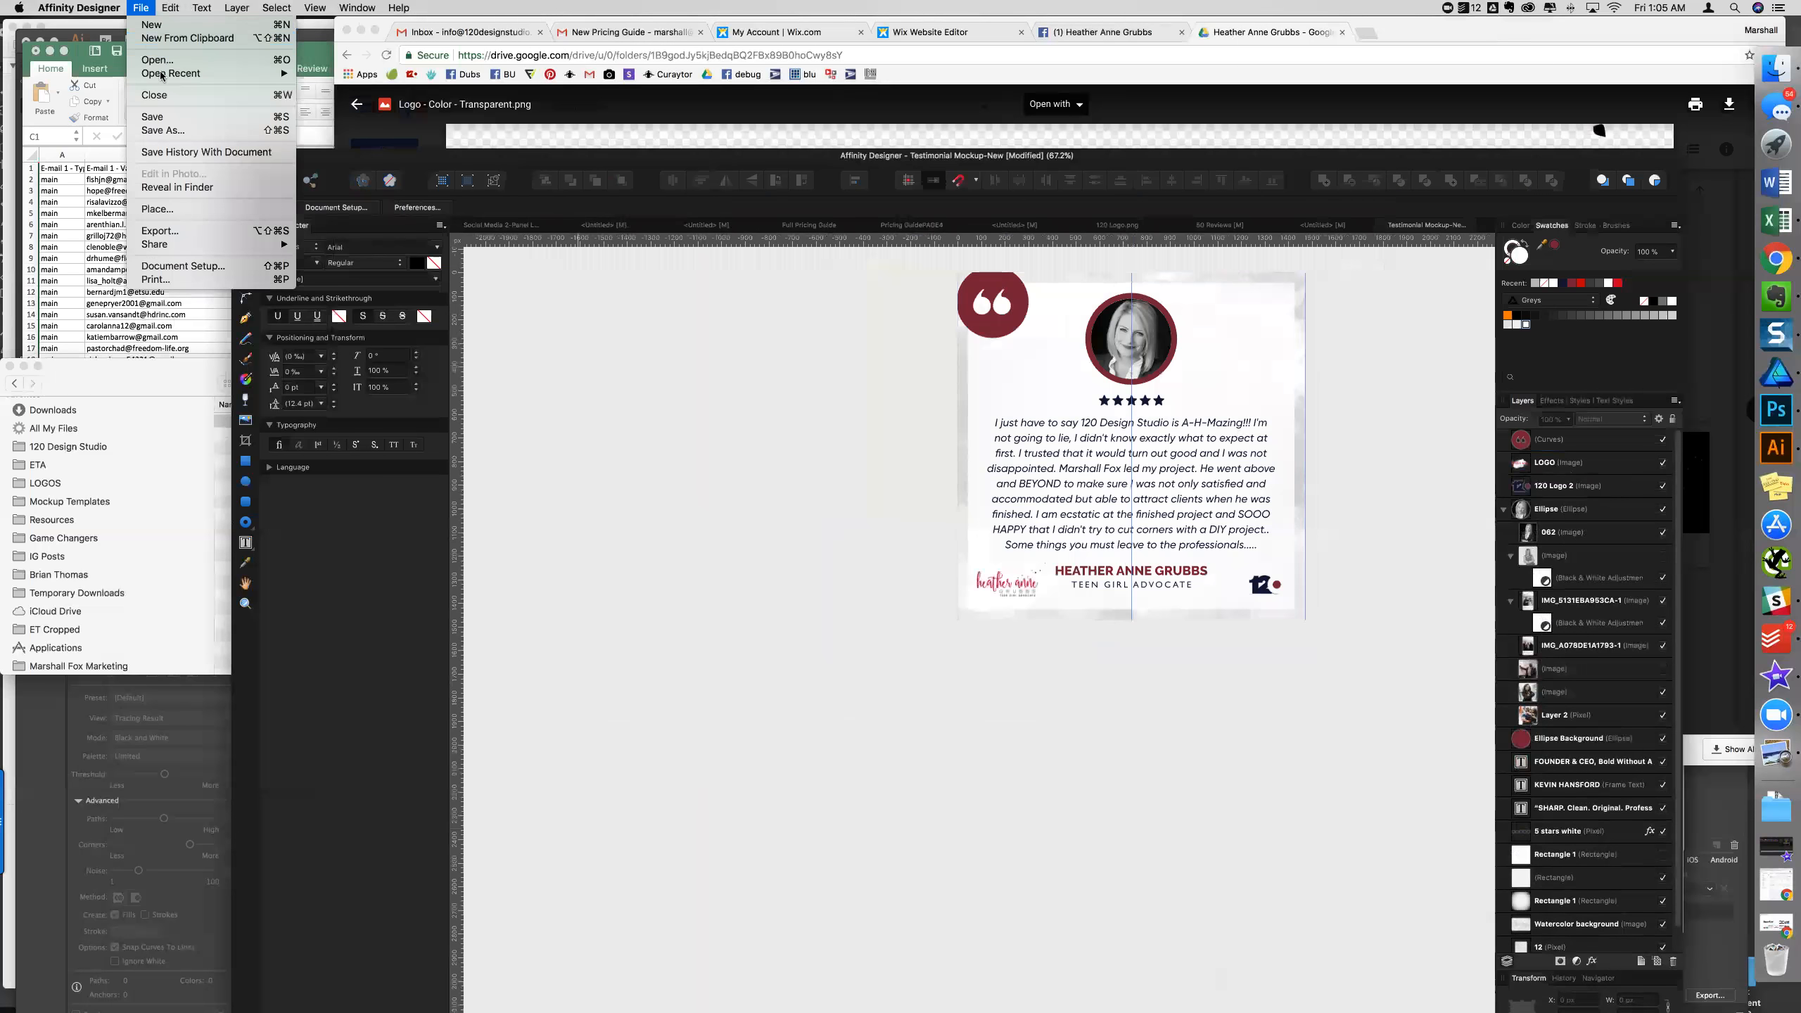
left_click(836, 218)
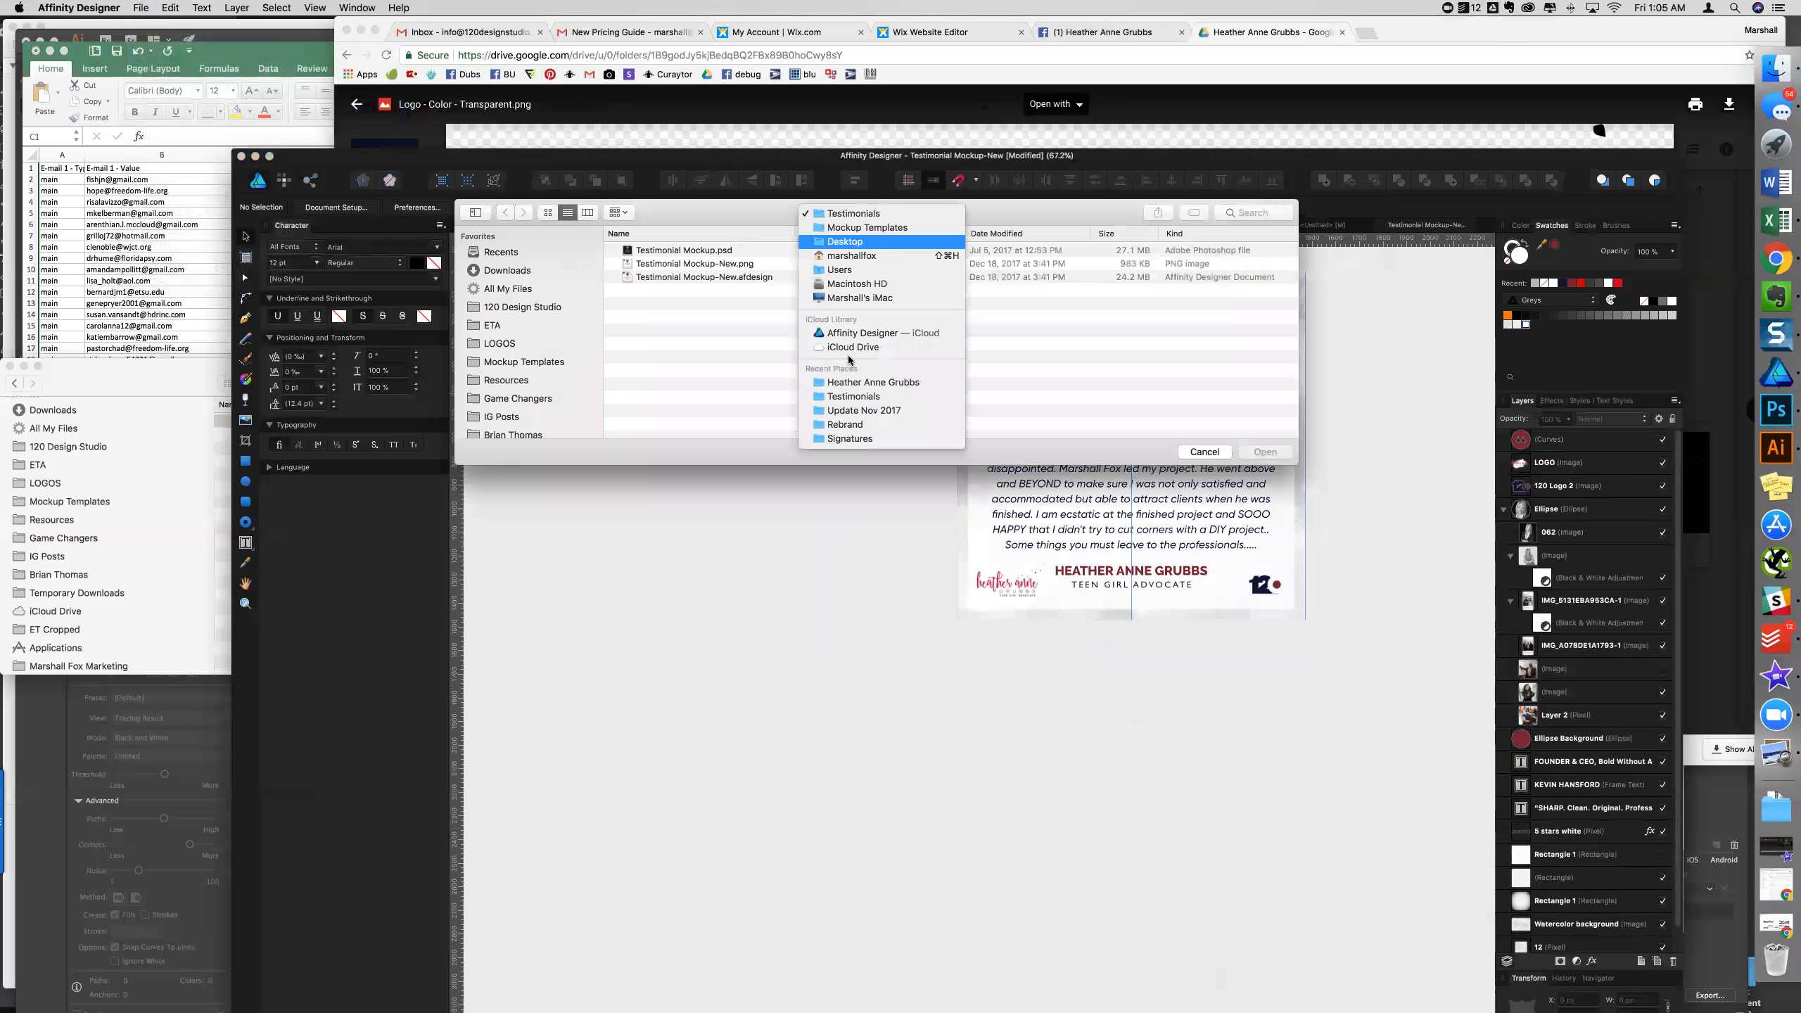
left_click(822, 382)
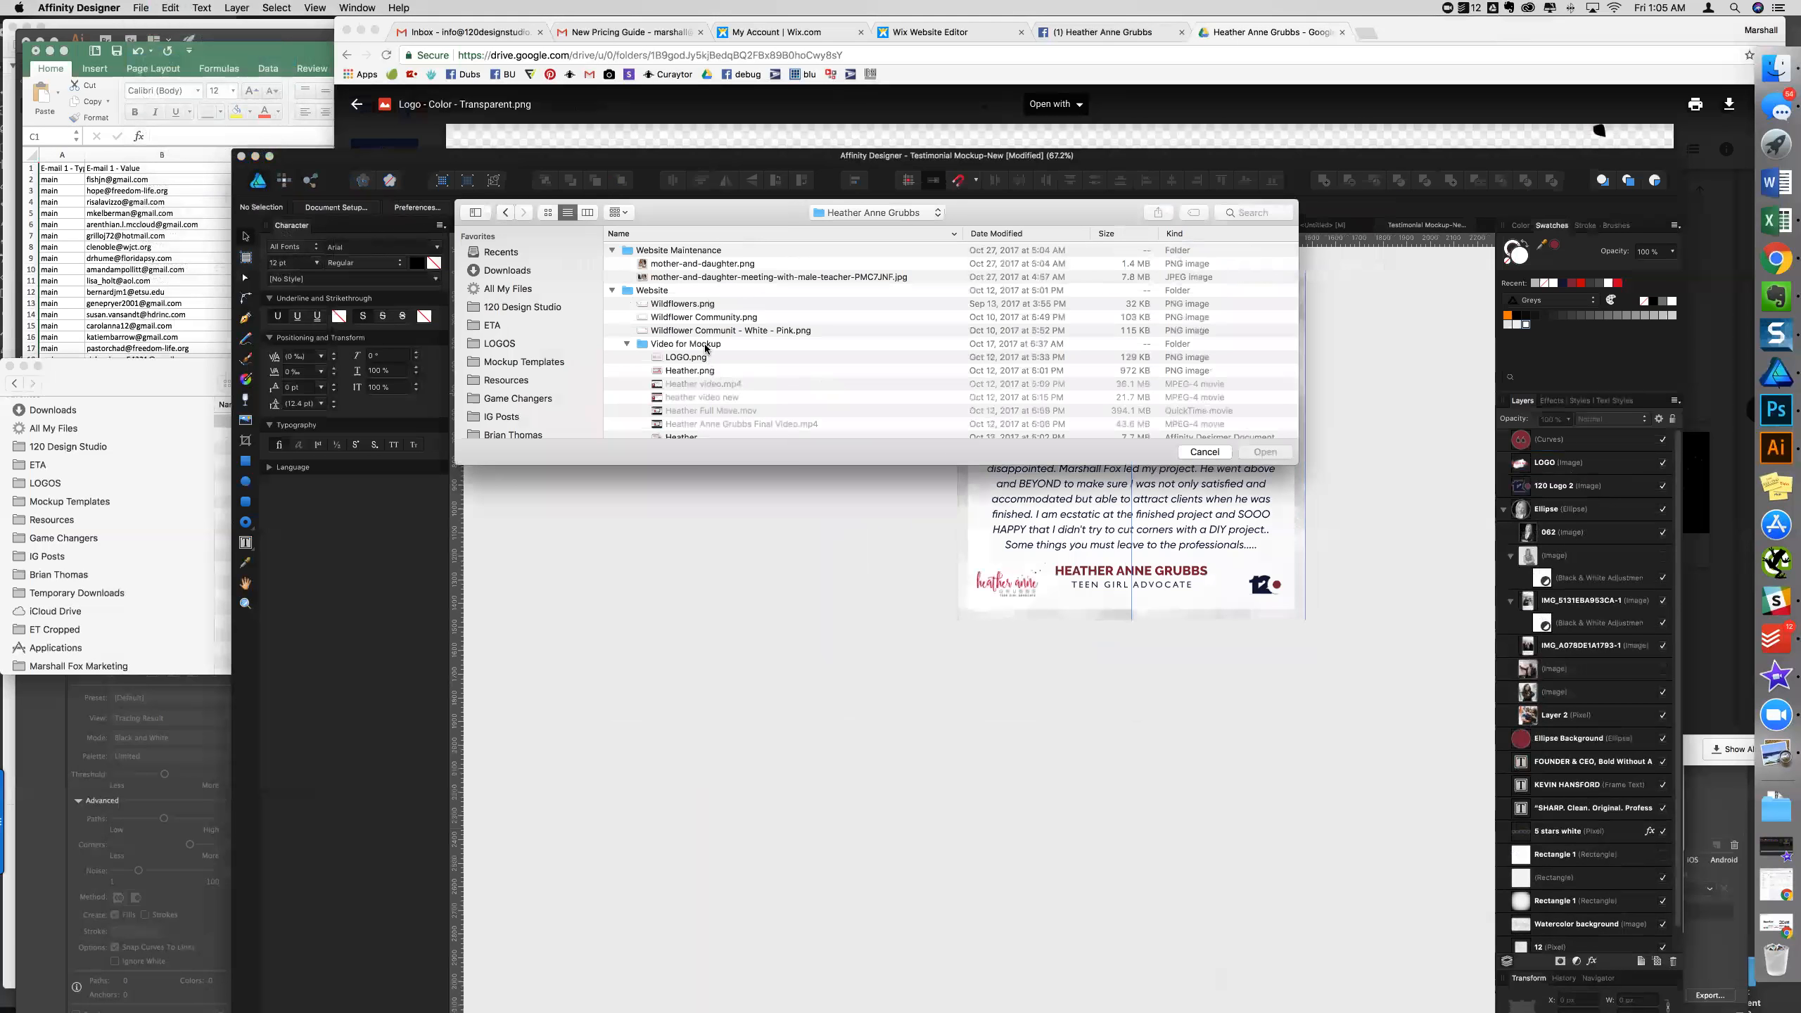
- Open Templates.afdesign from Social Media Templates as its own document
scroll(705, 346, "down", 5)
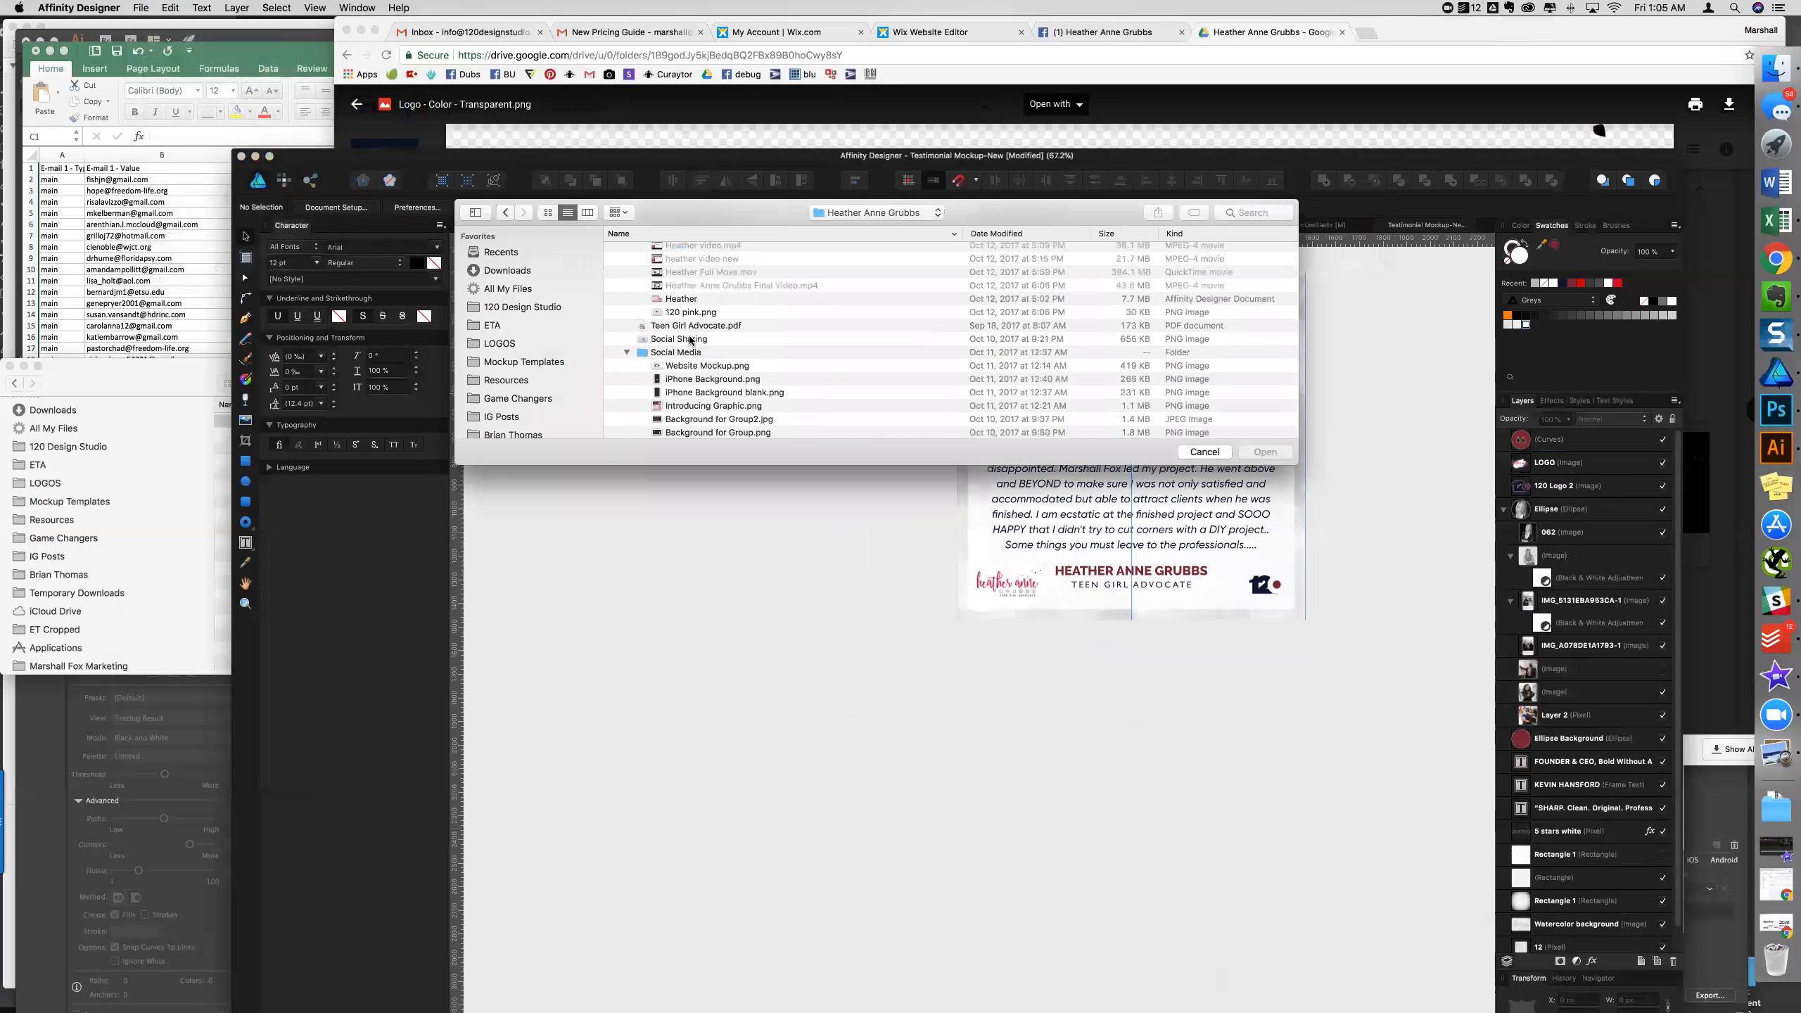
scroll(690, 340, "down", 4)
scroll(690, 365, "down", 2)
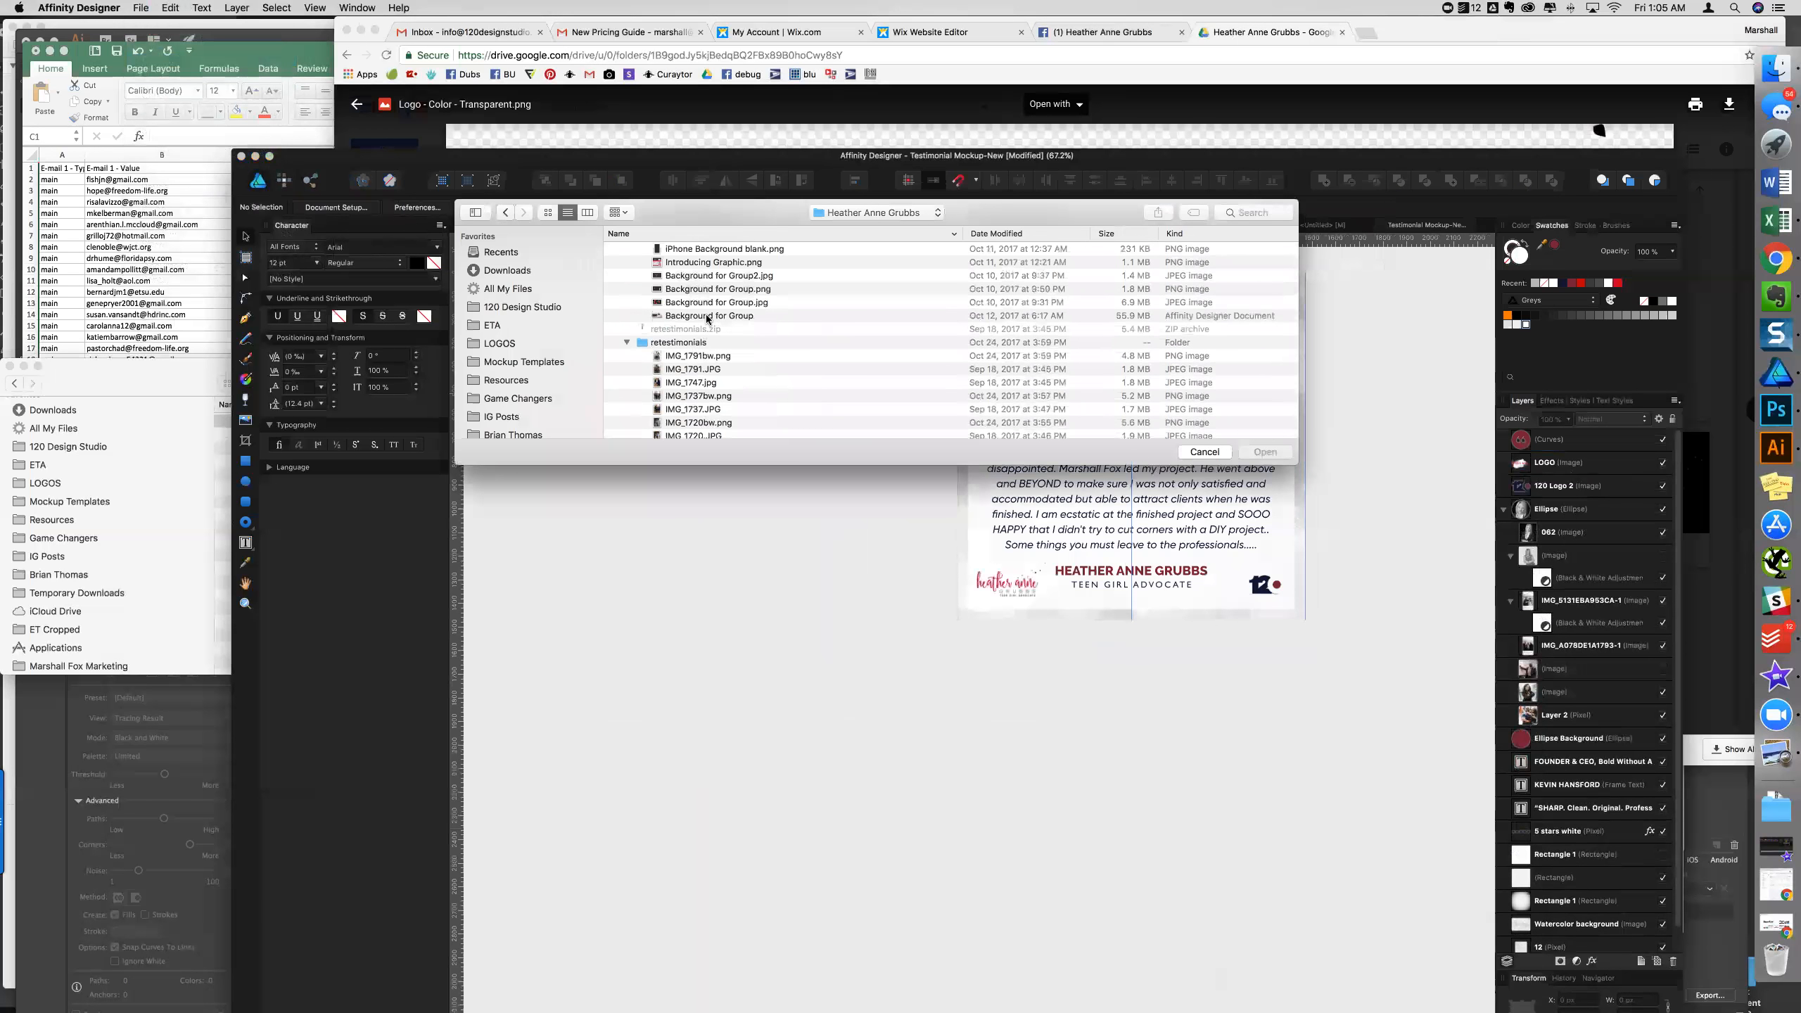
left_click(709, 316)
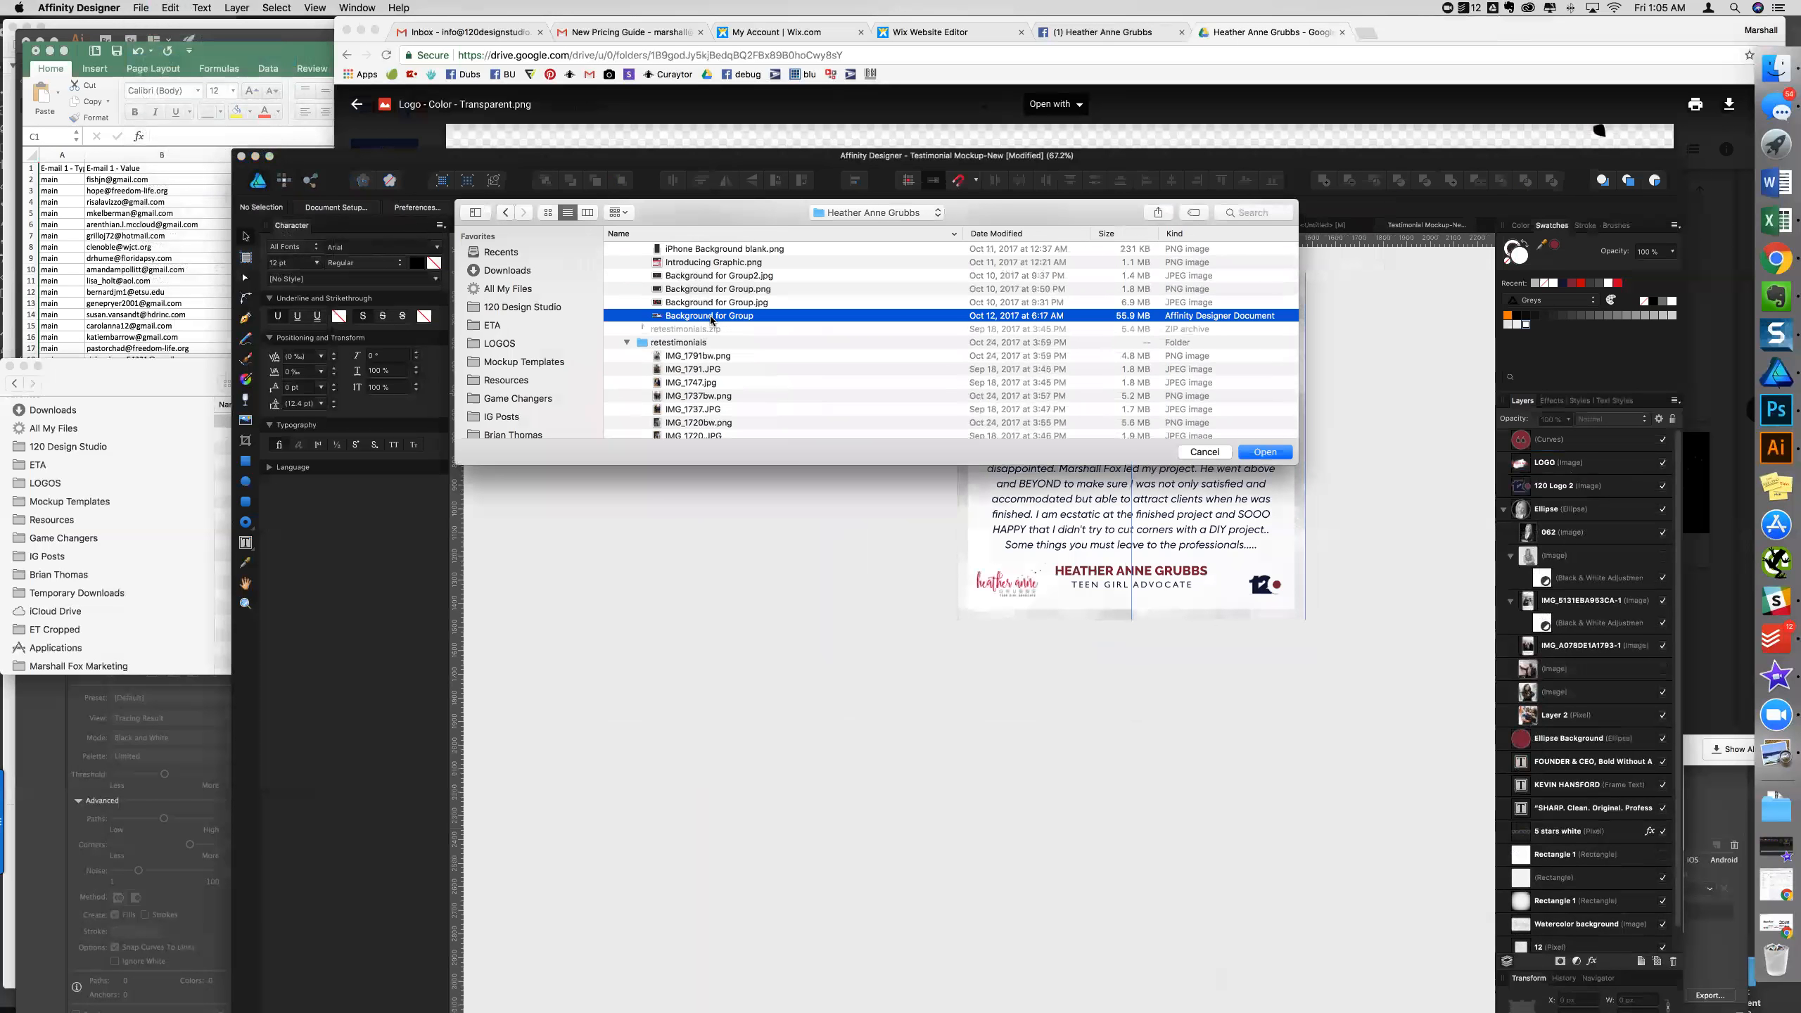
scroll(711, 321, "up", 6)
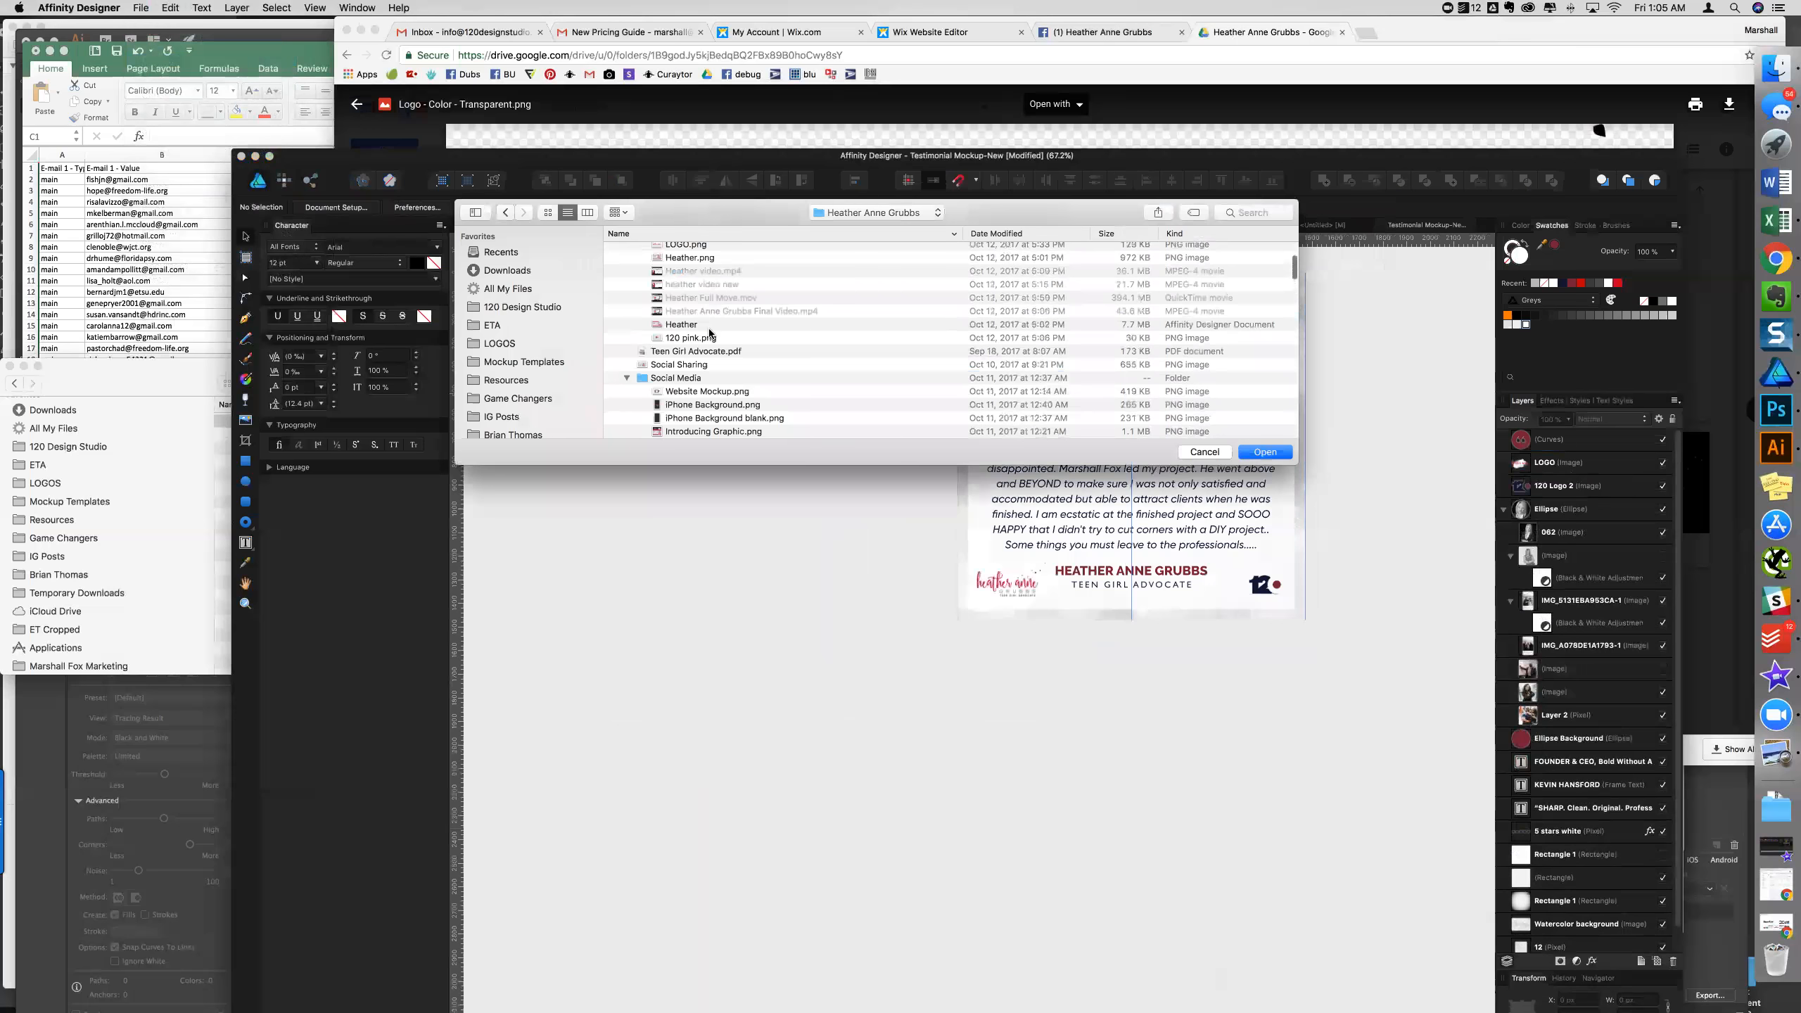
scroll(709, 332, "down", 6)
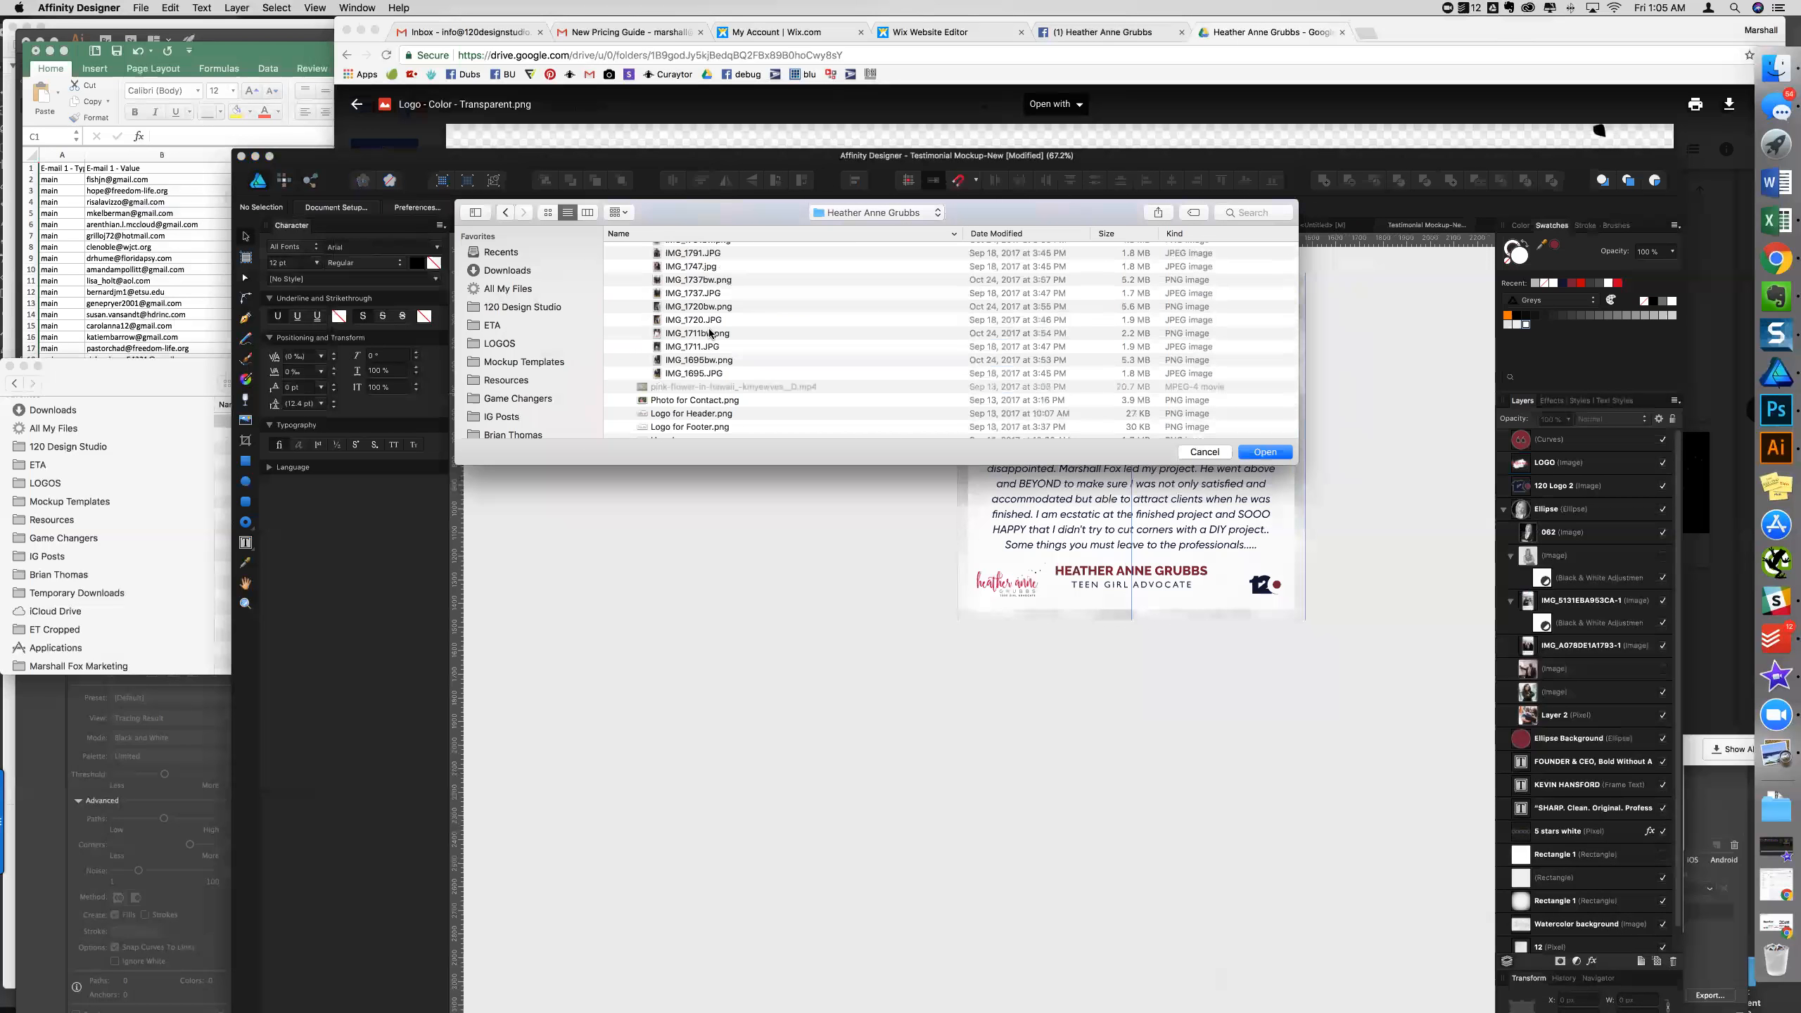
scroll(711, 332, "up", 5)
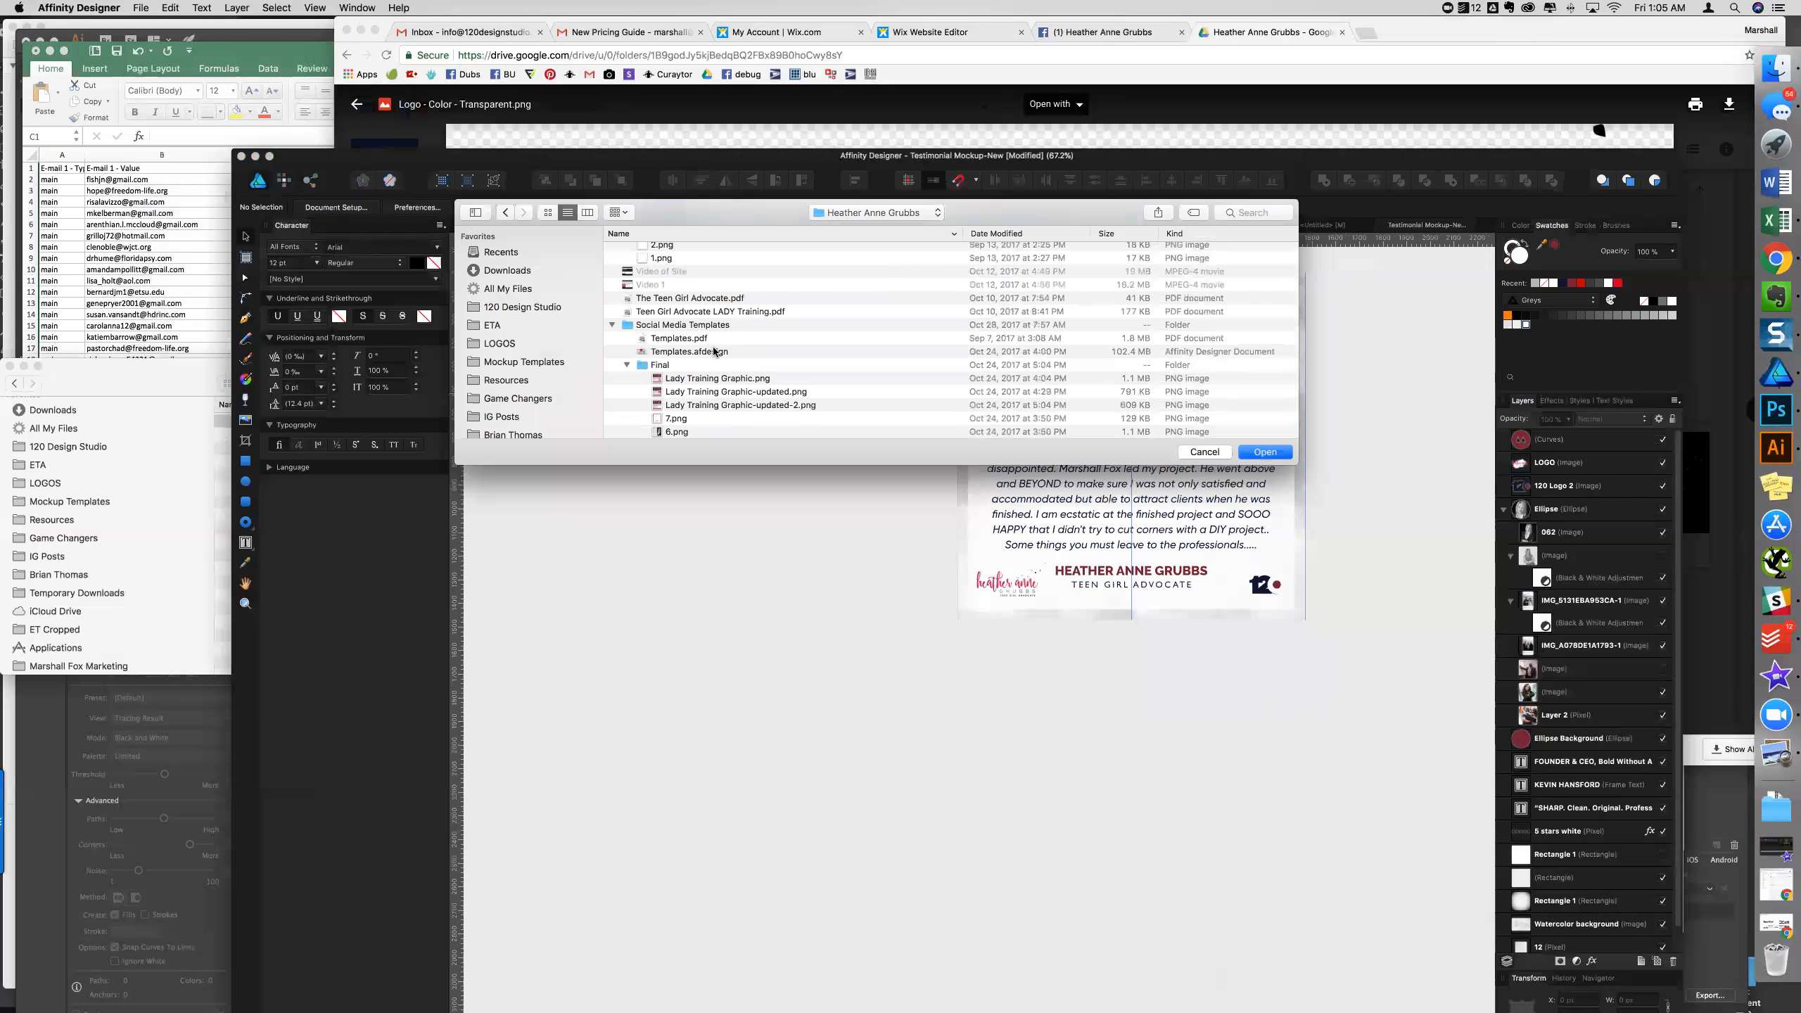
left_click(716, 351)
left_click(1242, 457)
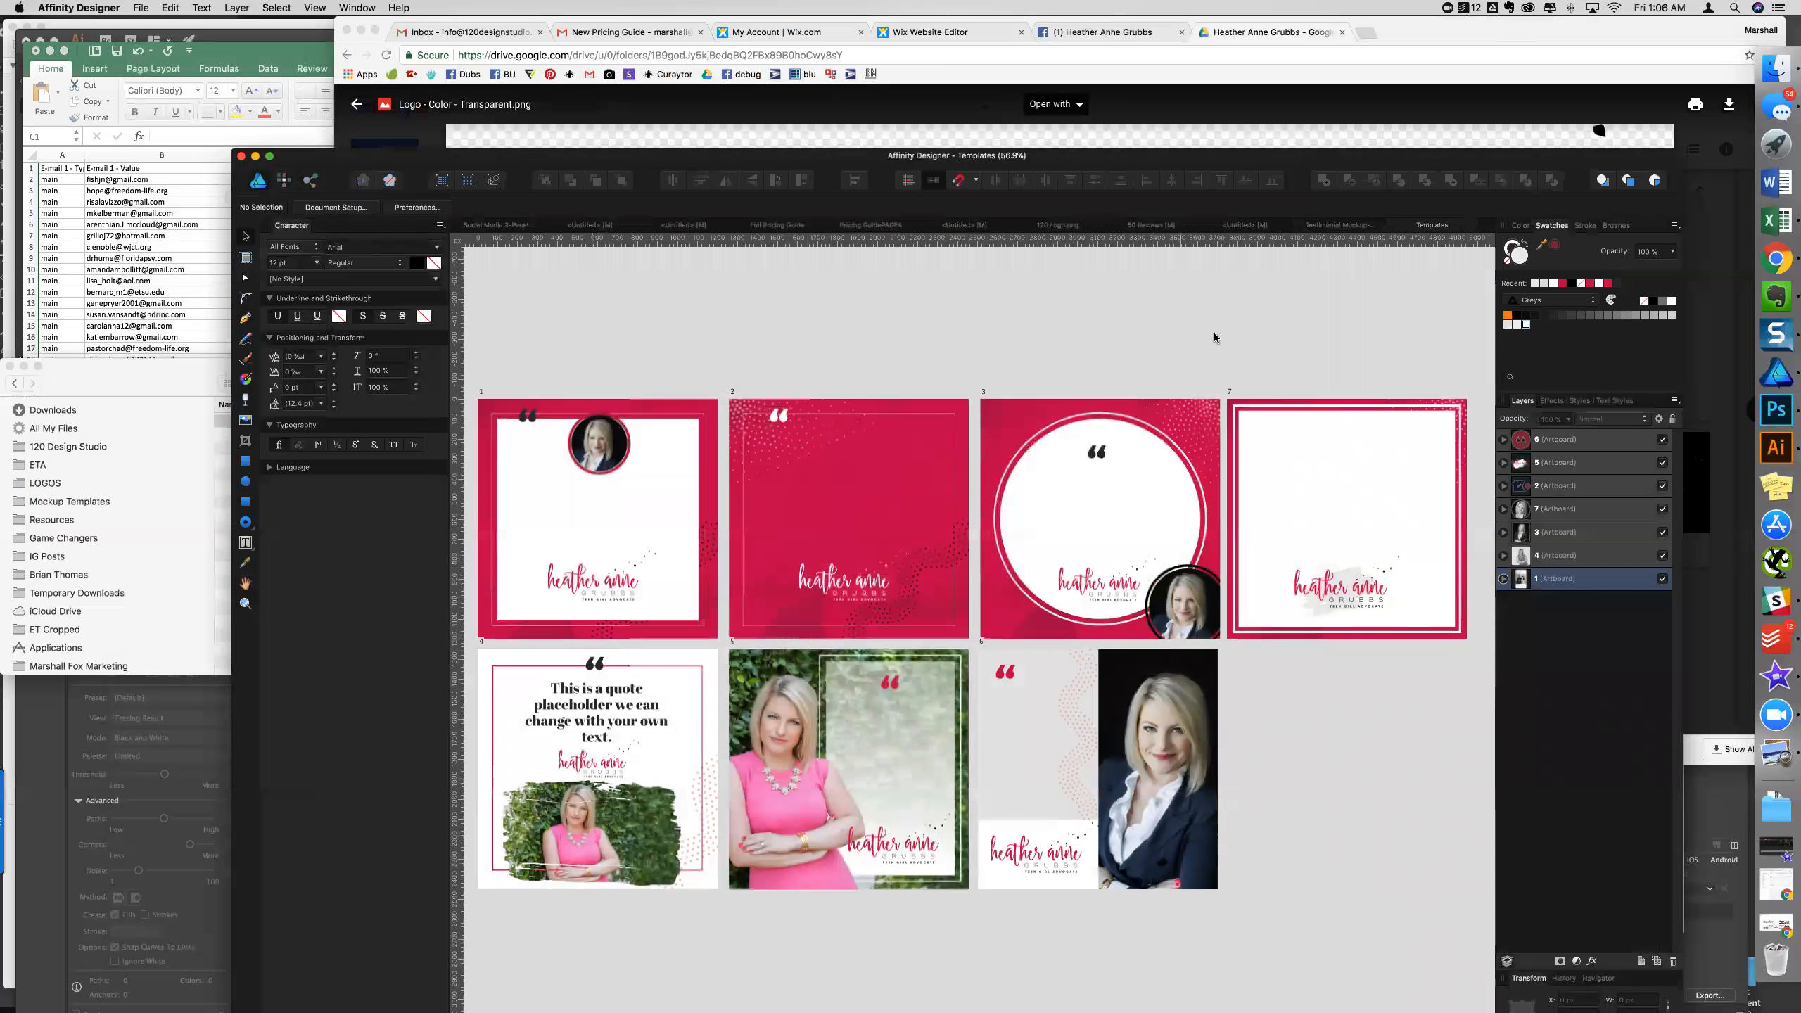
- Select the script logo group and its Curves backing on template artboard 7 and copy them
left_click(1333, 593)
scroll(1347, 592, "up", 4)
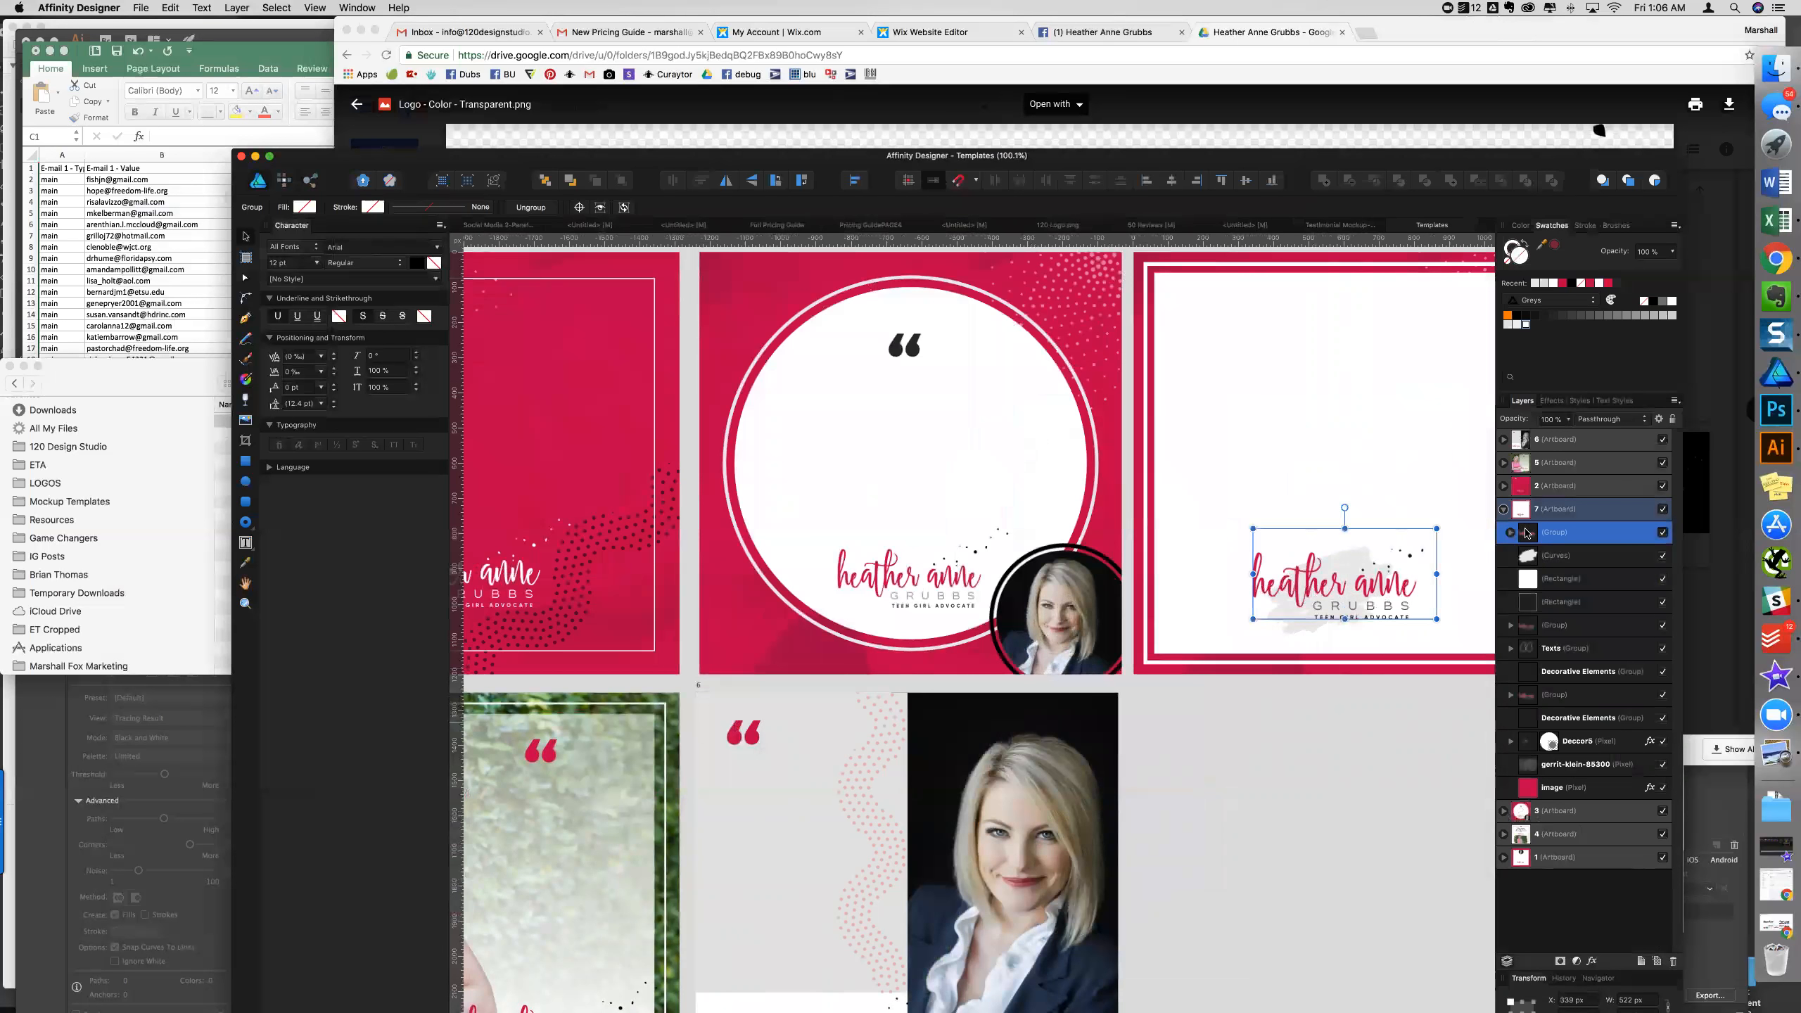
left_click(1552, 556, "shift")
right_click(1546, 558)
left_click(1563, 578)
- On the Testimonial Mockup-New card, replace the old bottom-left logo with the pasted script logo
left_click(1327, 227)
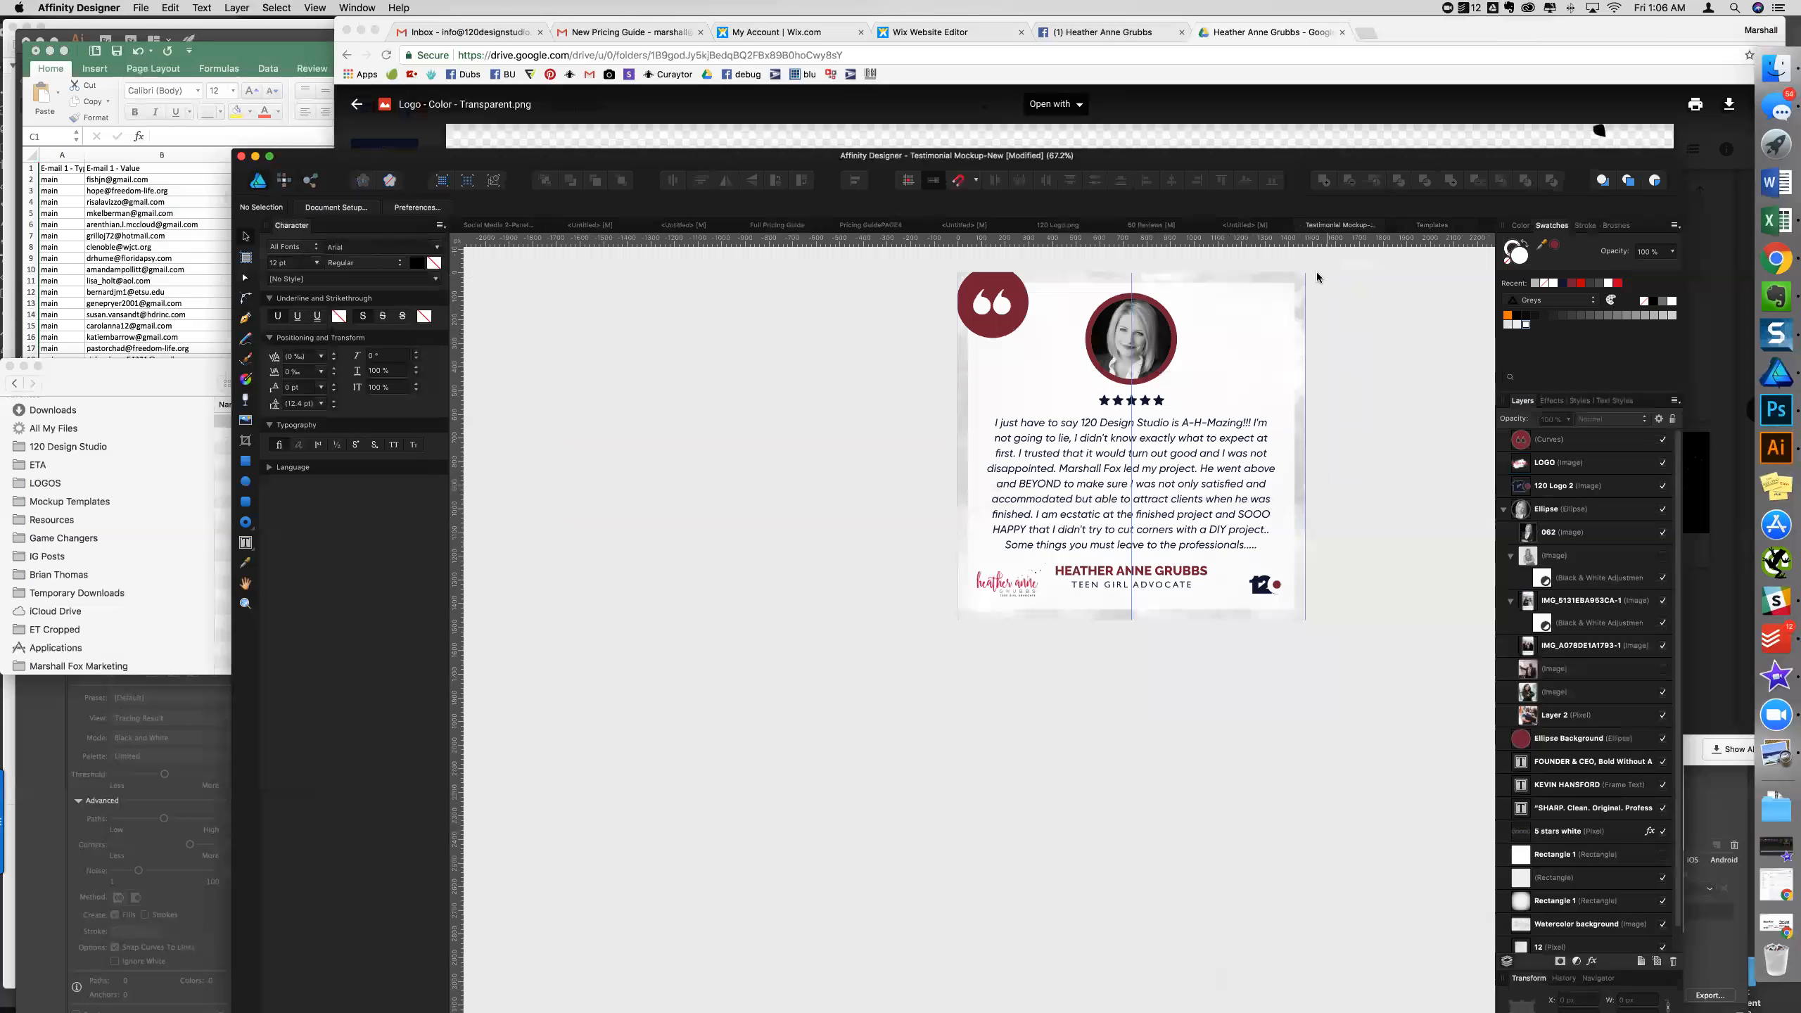
left_click(1002, 601)
key("Delete")
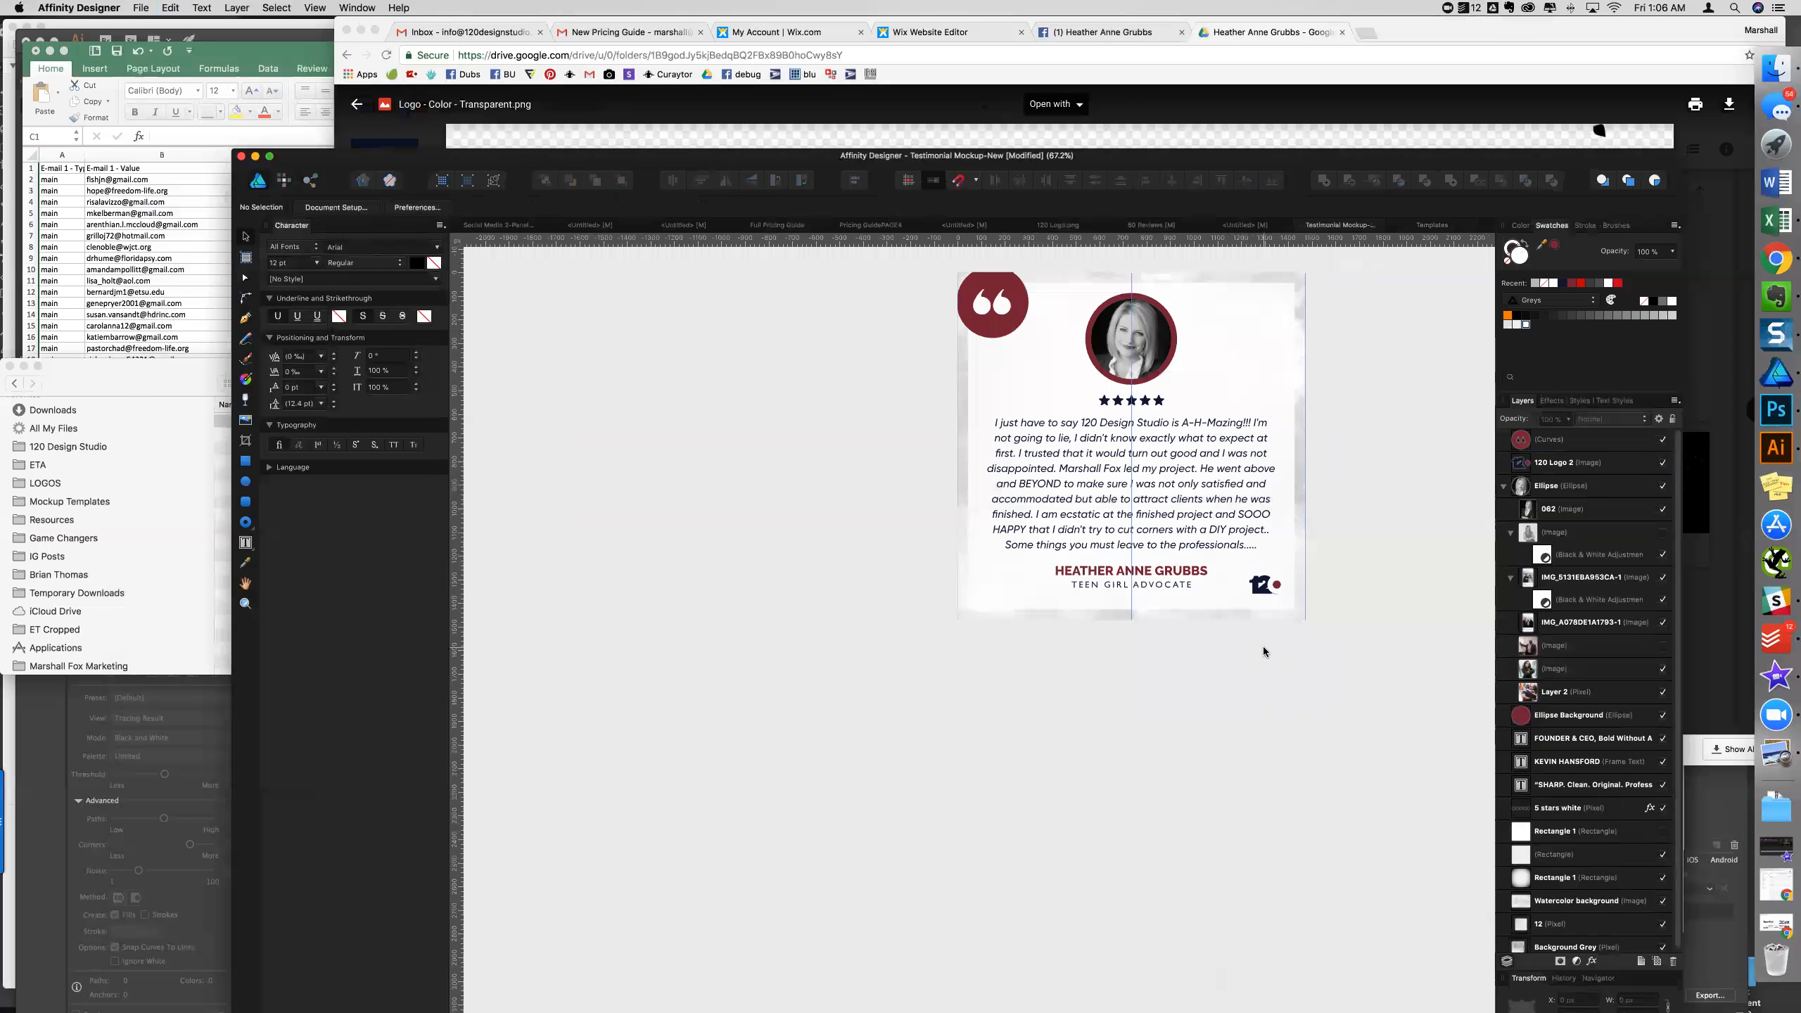
key("super+v")
- Move the script logo into the bottom-left corner beside the client name
left_click_drag(1131, 505, 1068, 616)
scroll(1049, 585, "up", 3)
scroll(1045, 609, "up", 3)
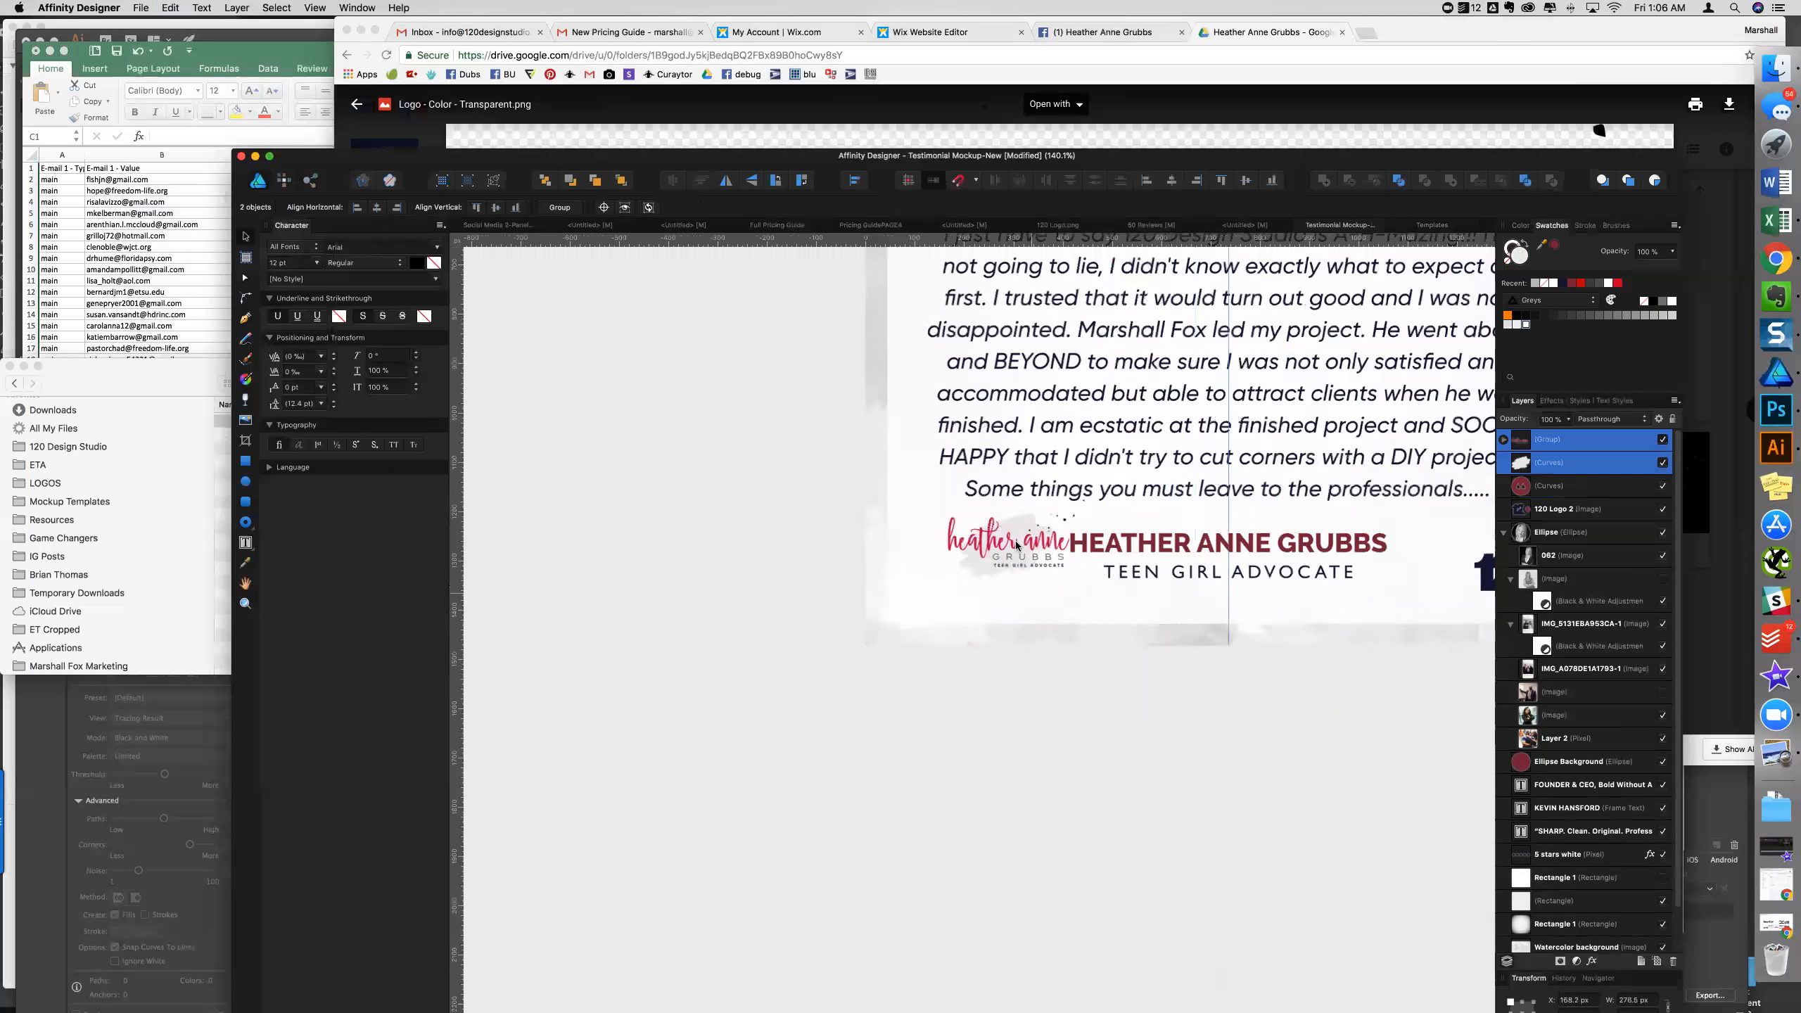
left_click_drag(969, 578, 921, 610)
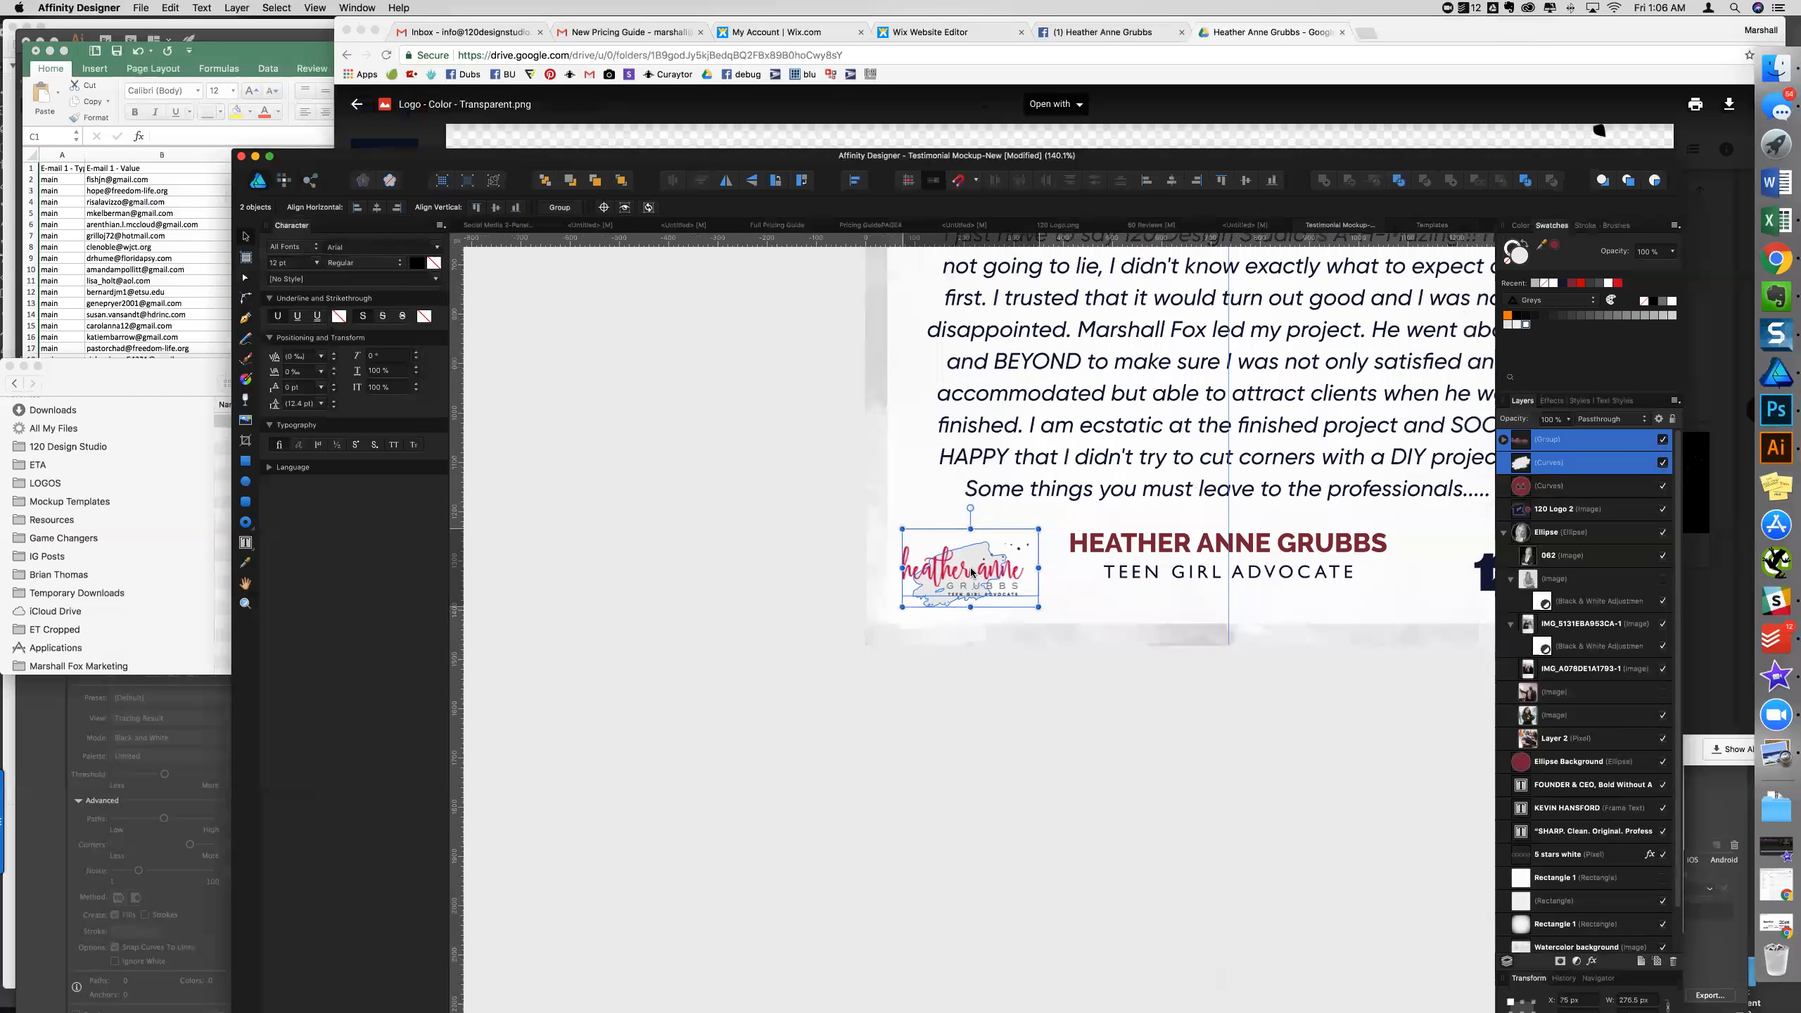
left_click(1073, 752)
scroll(1073, 753, "down", 4)
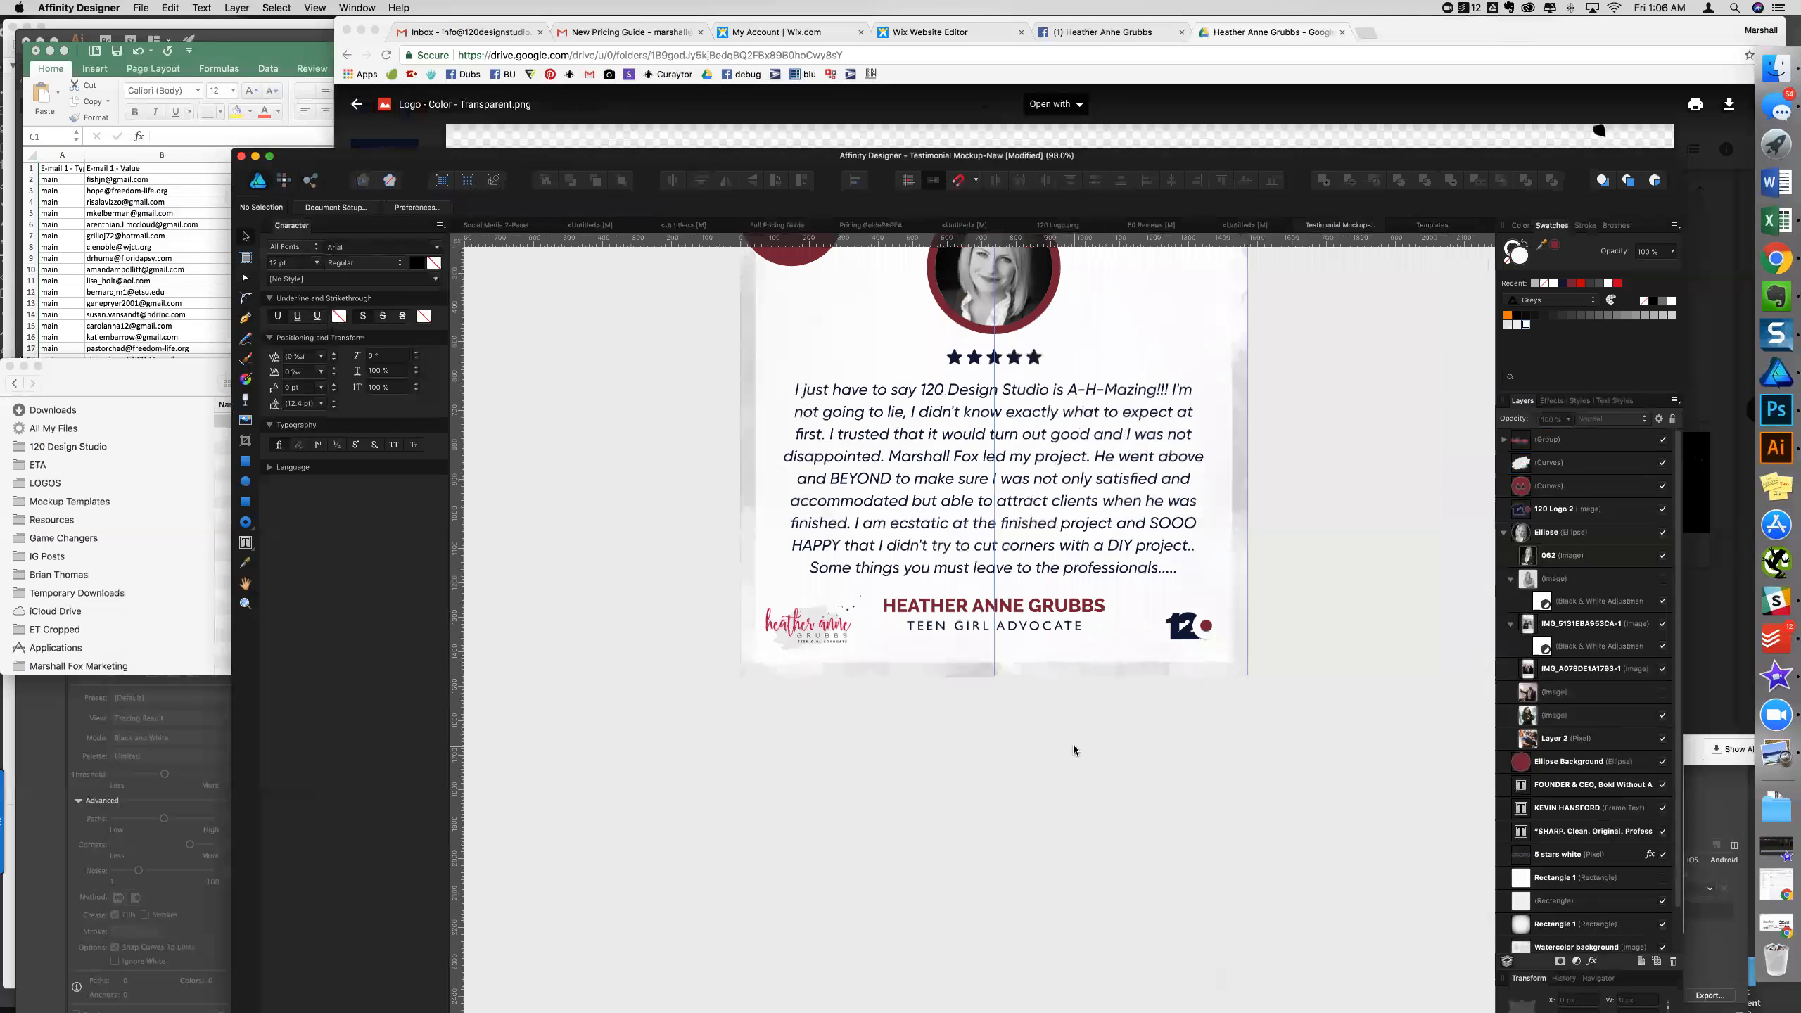
scroll(1073, 751, "down", 2)
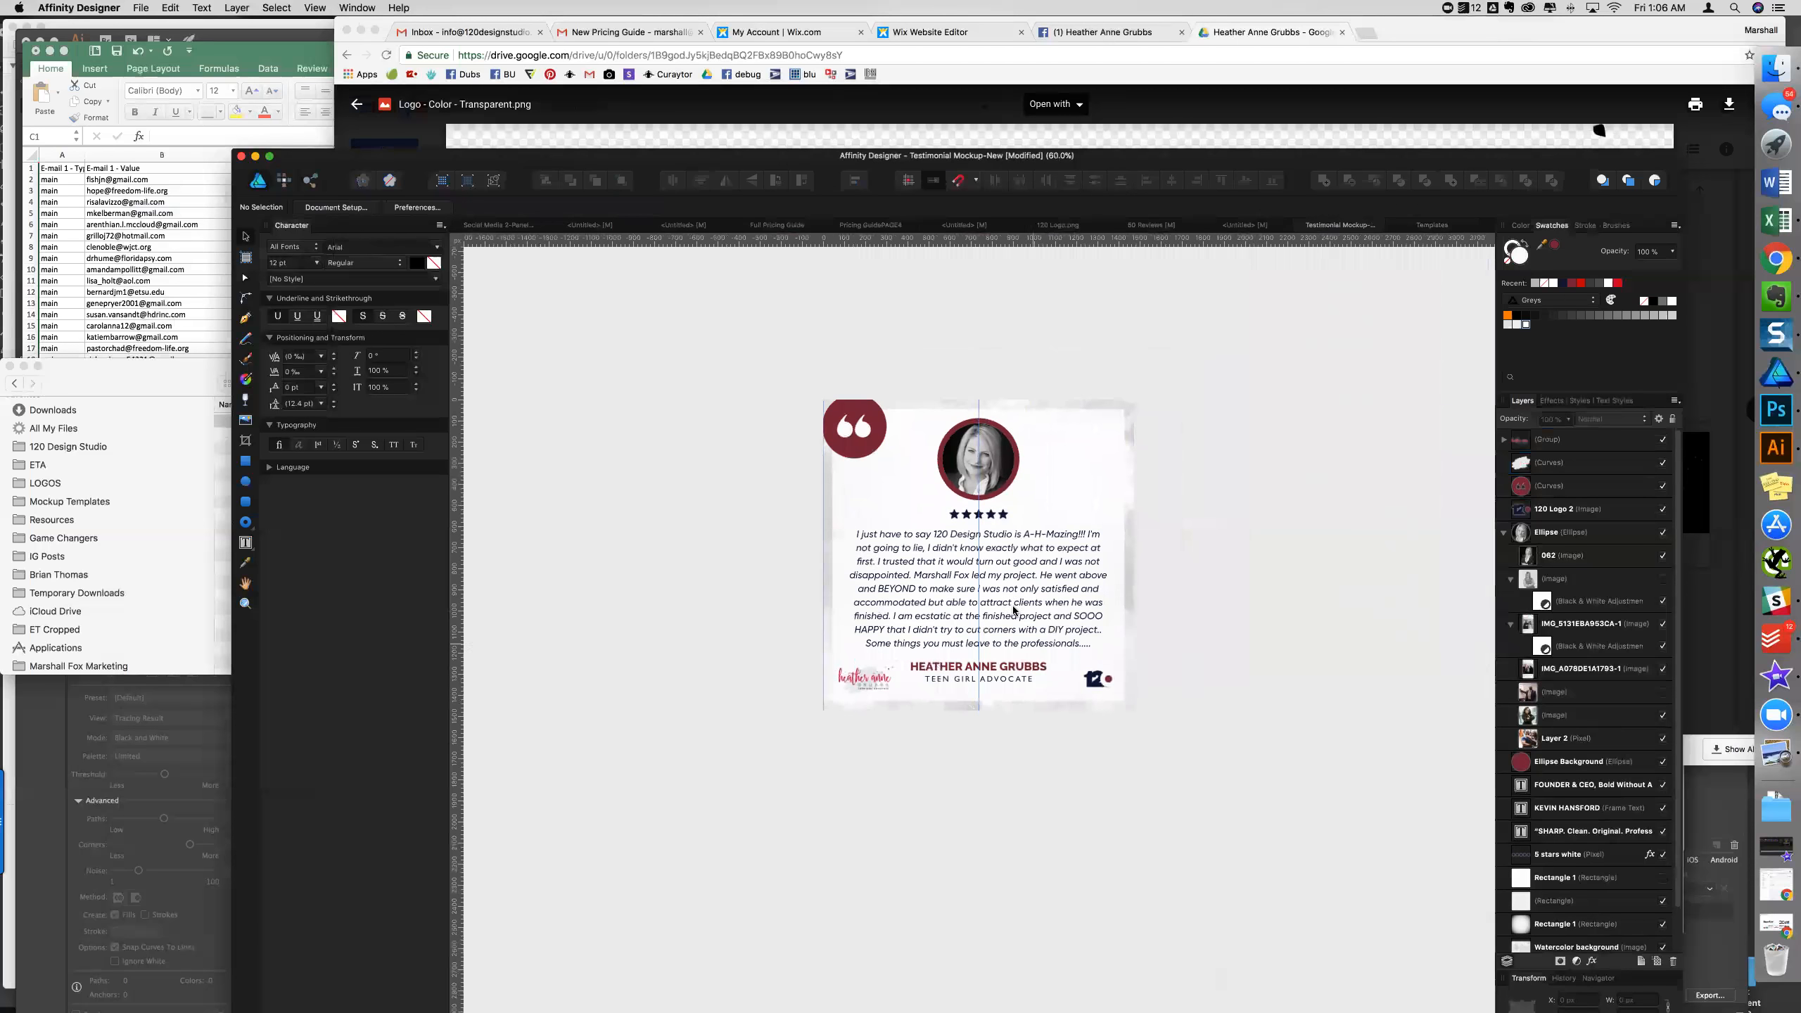
scroll(1015, 681, "up", 1)
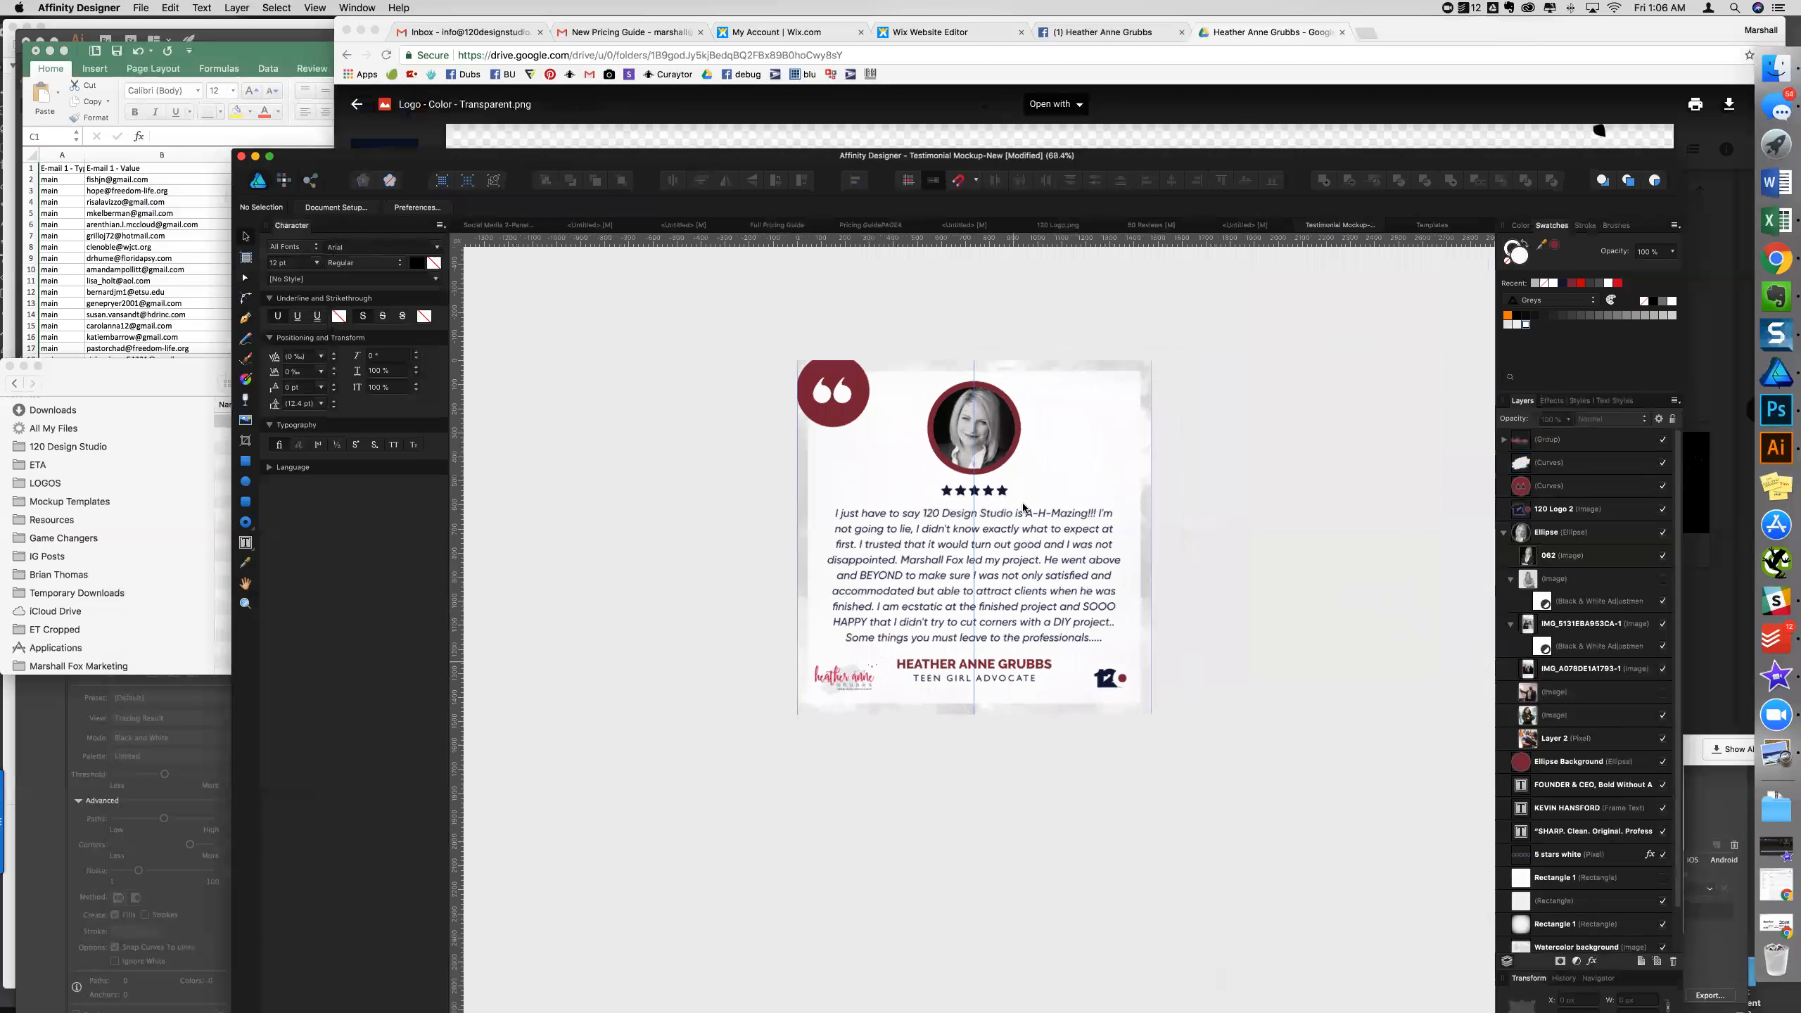
scroll(1005, 639, "up", 3)
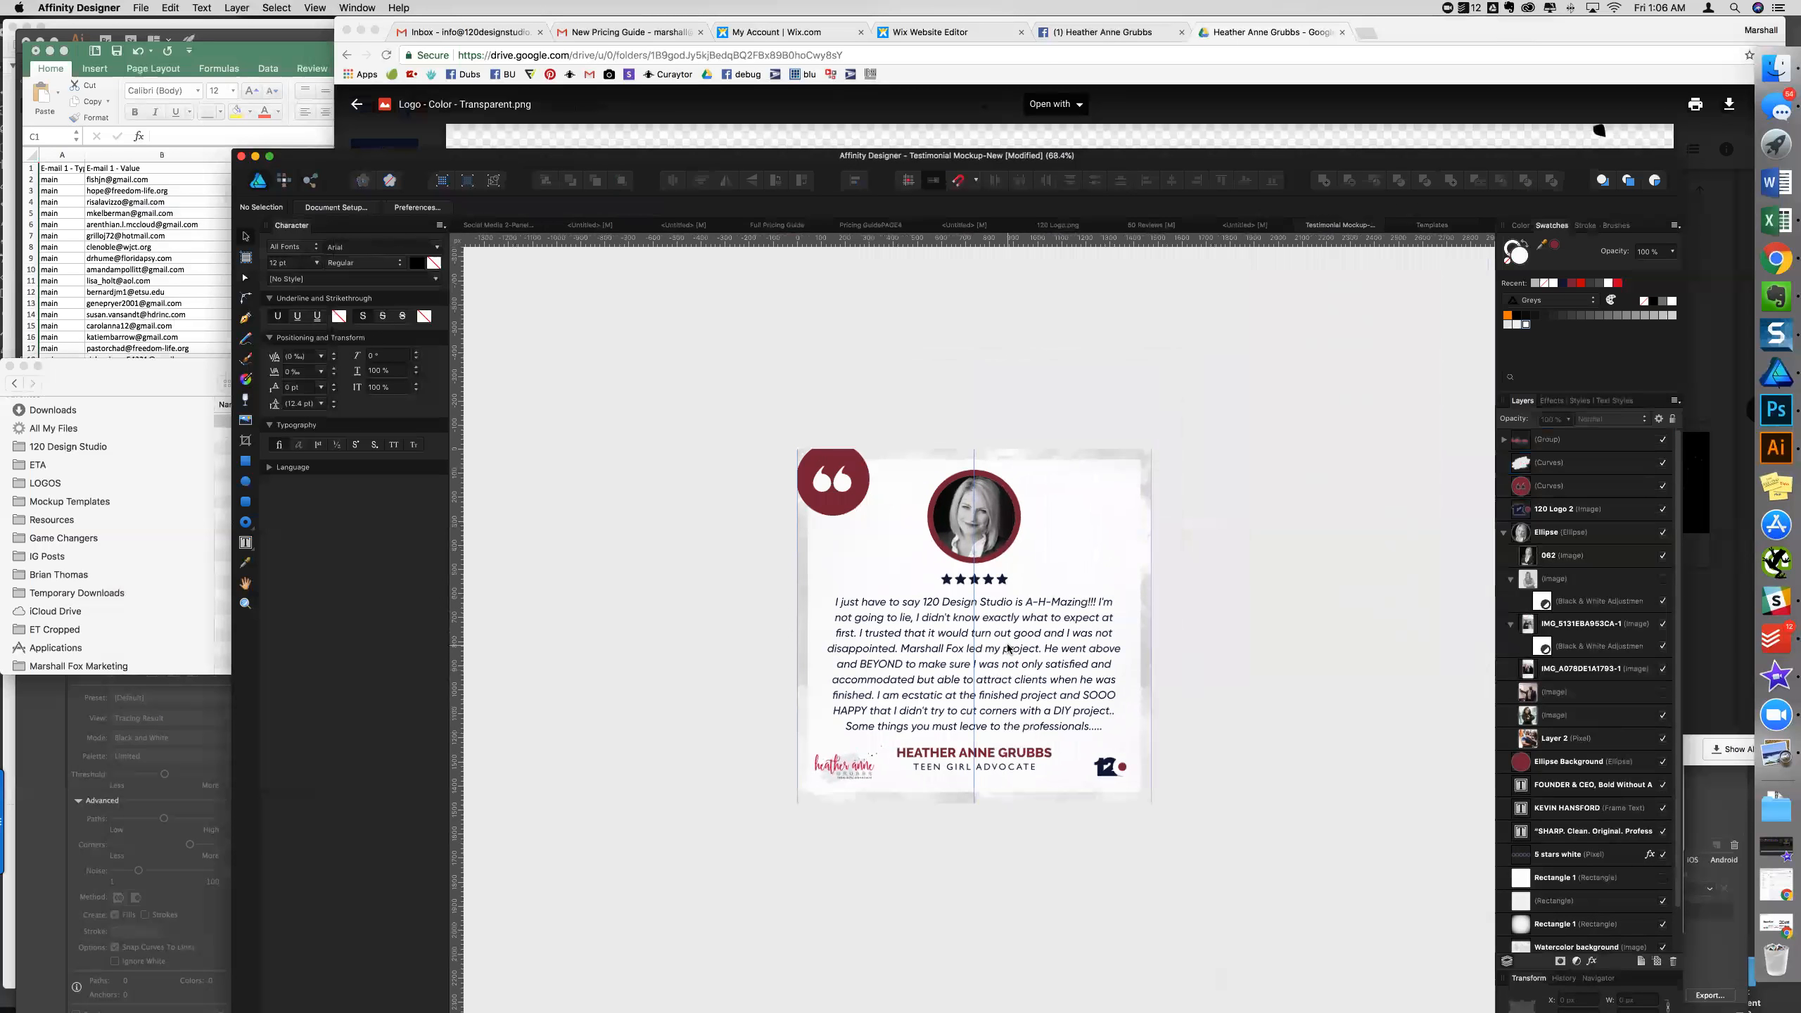
- Select the portrait Ellipse and its red background circle, then move and resize them together
left_click(999, 525)
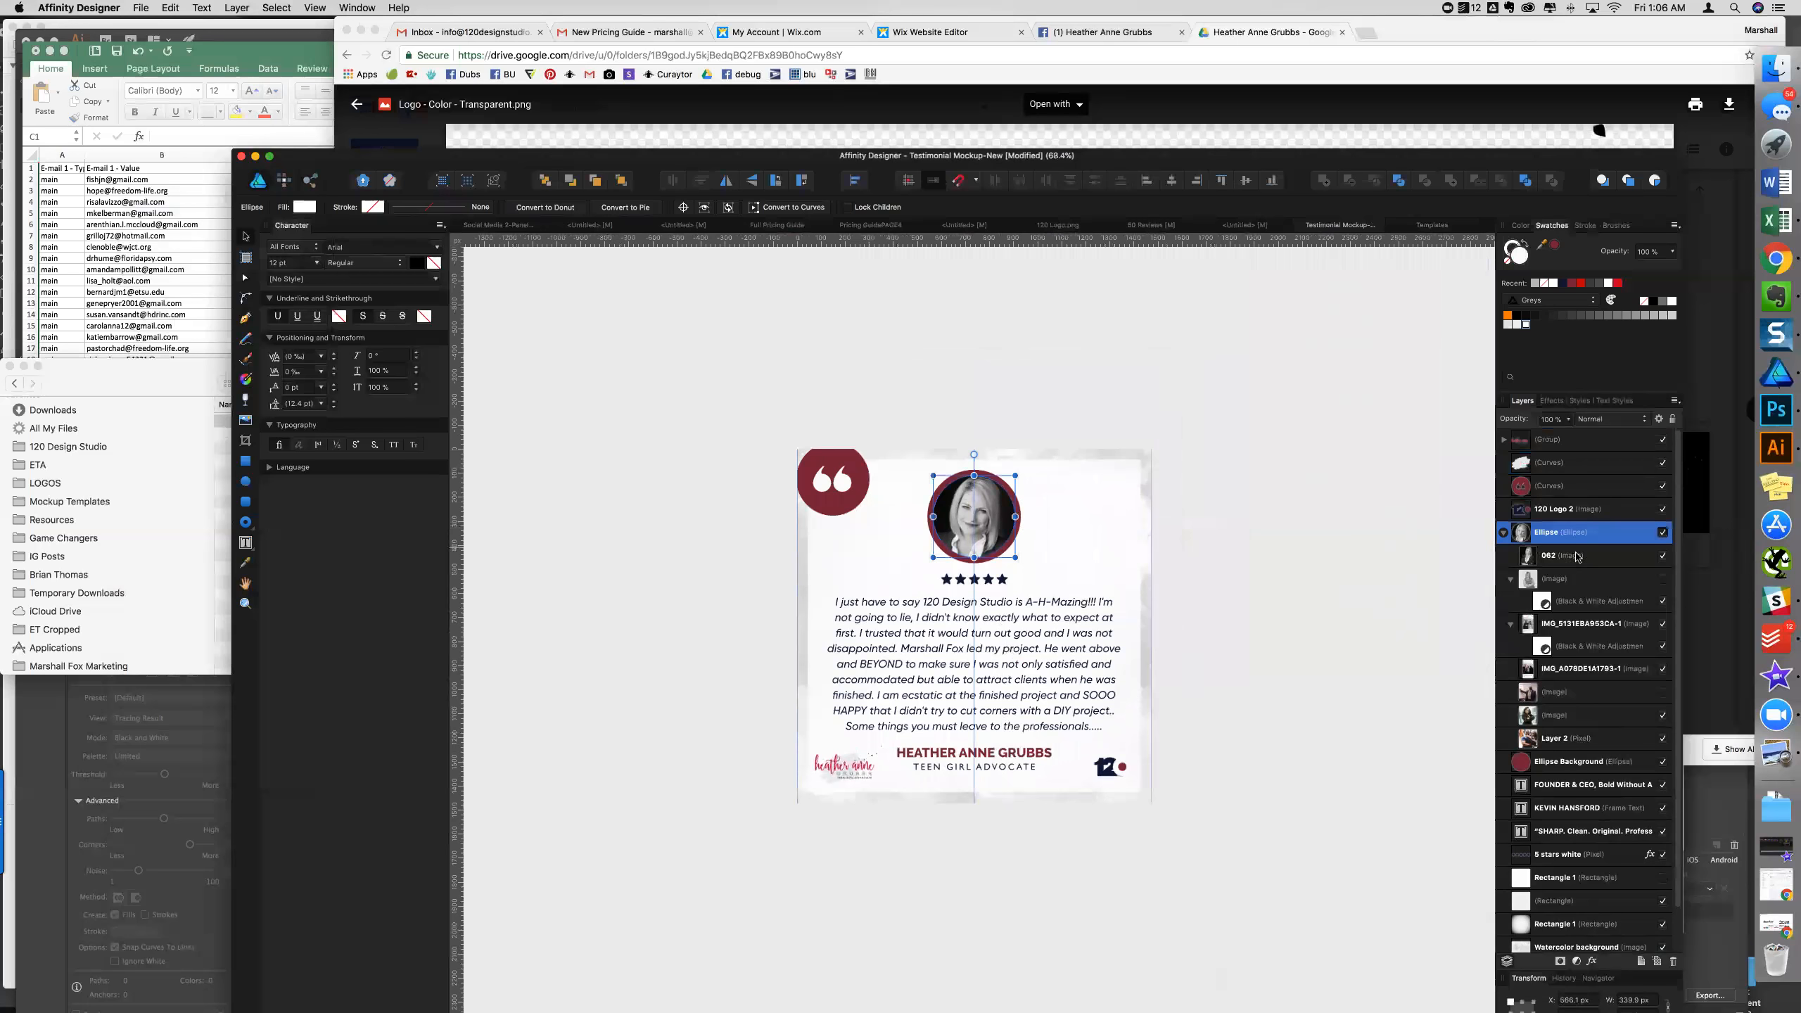
left_click(1503, 532)
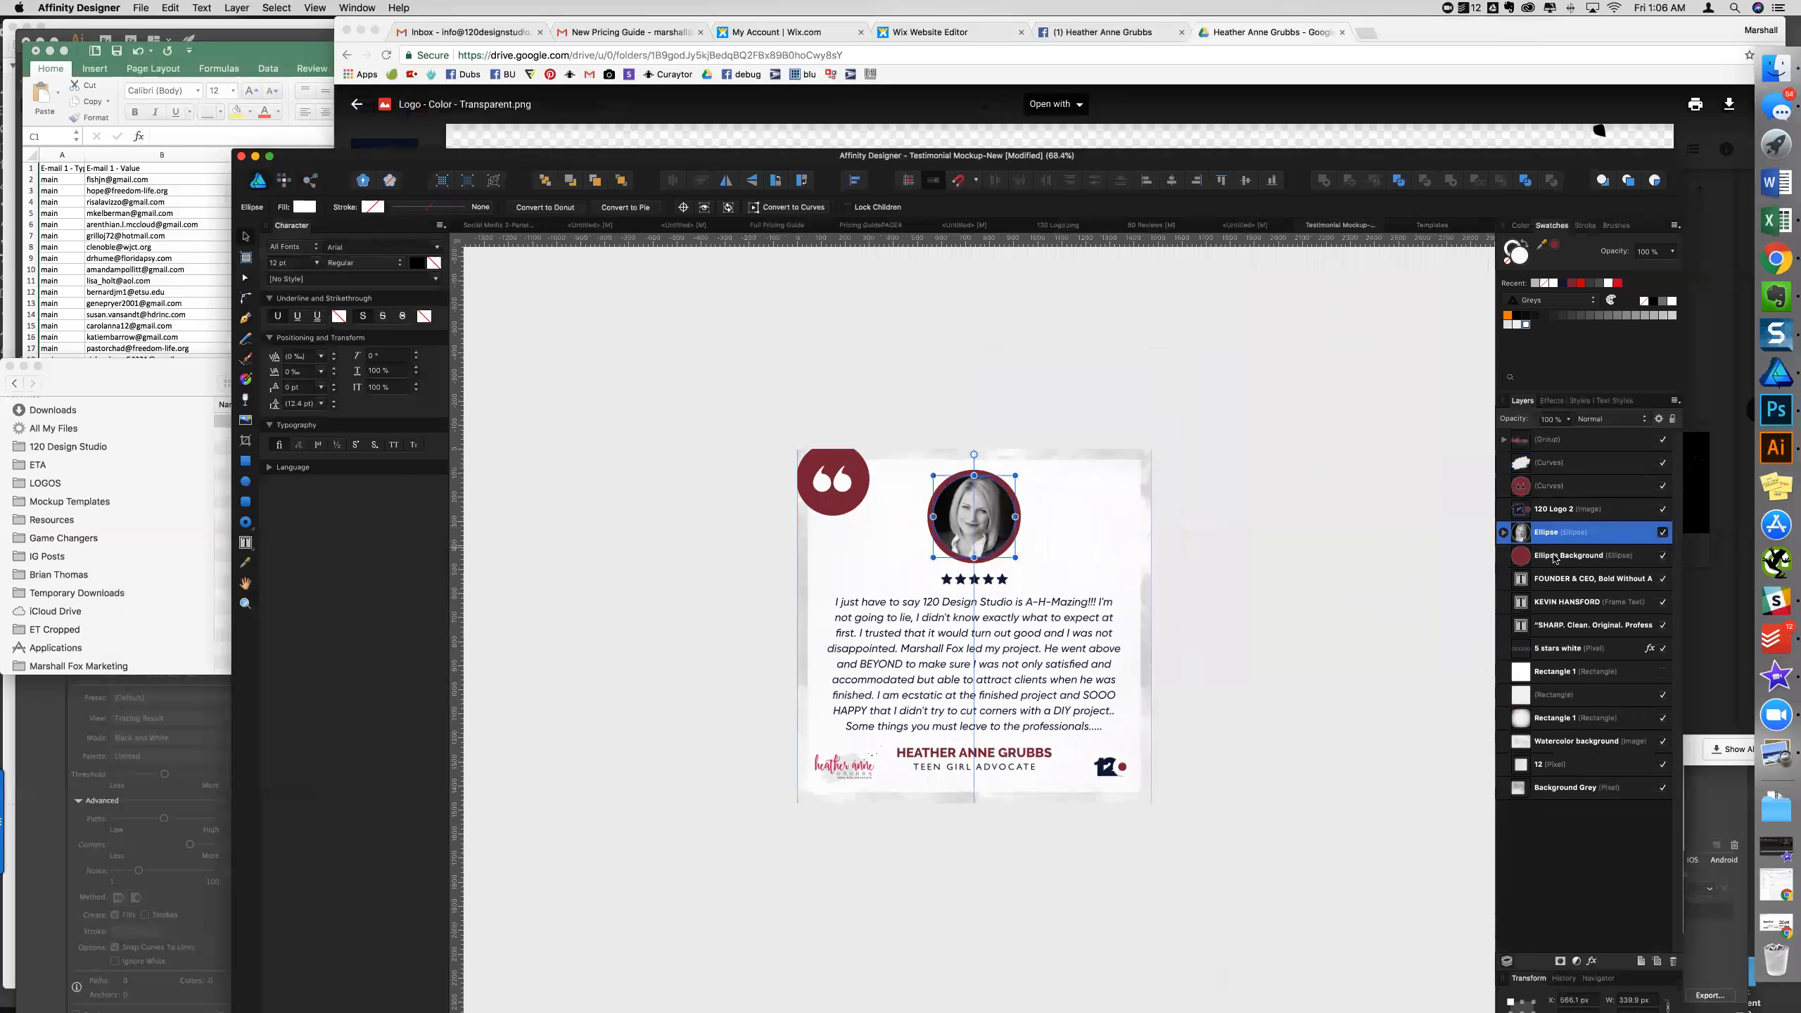
left_click(1552, 558, "shift")
mouse_move(1002, 520)
left_mouse_down()
mouse_move(1002, 500)
mouse_move(1001, 517)
left_mouse_up()
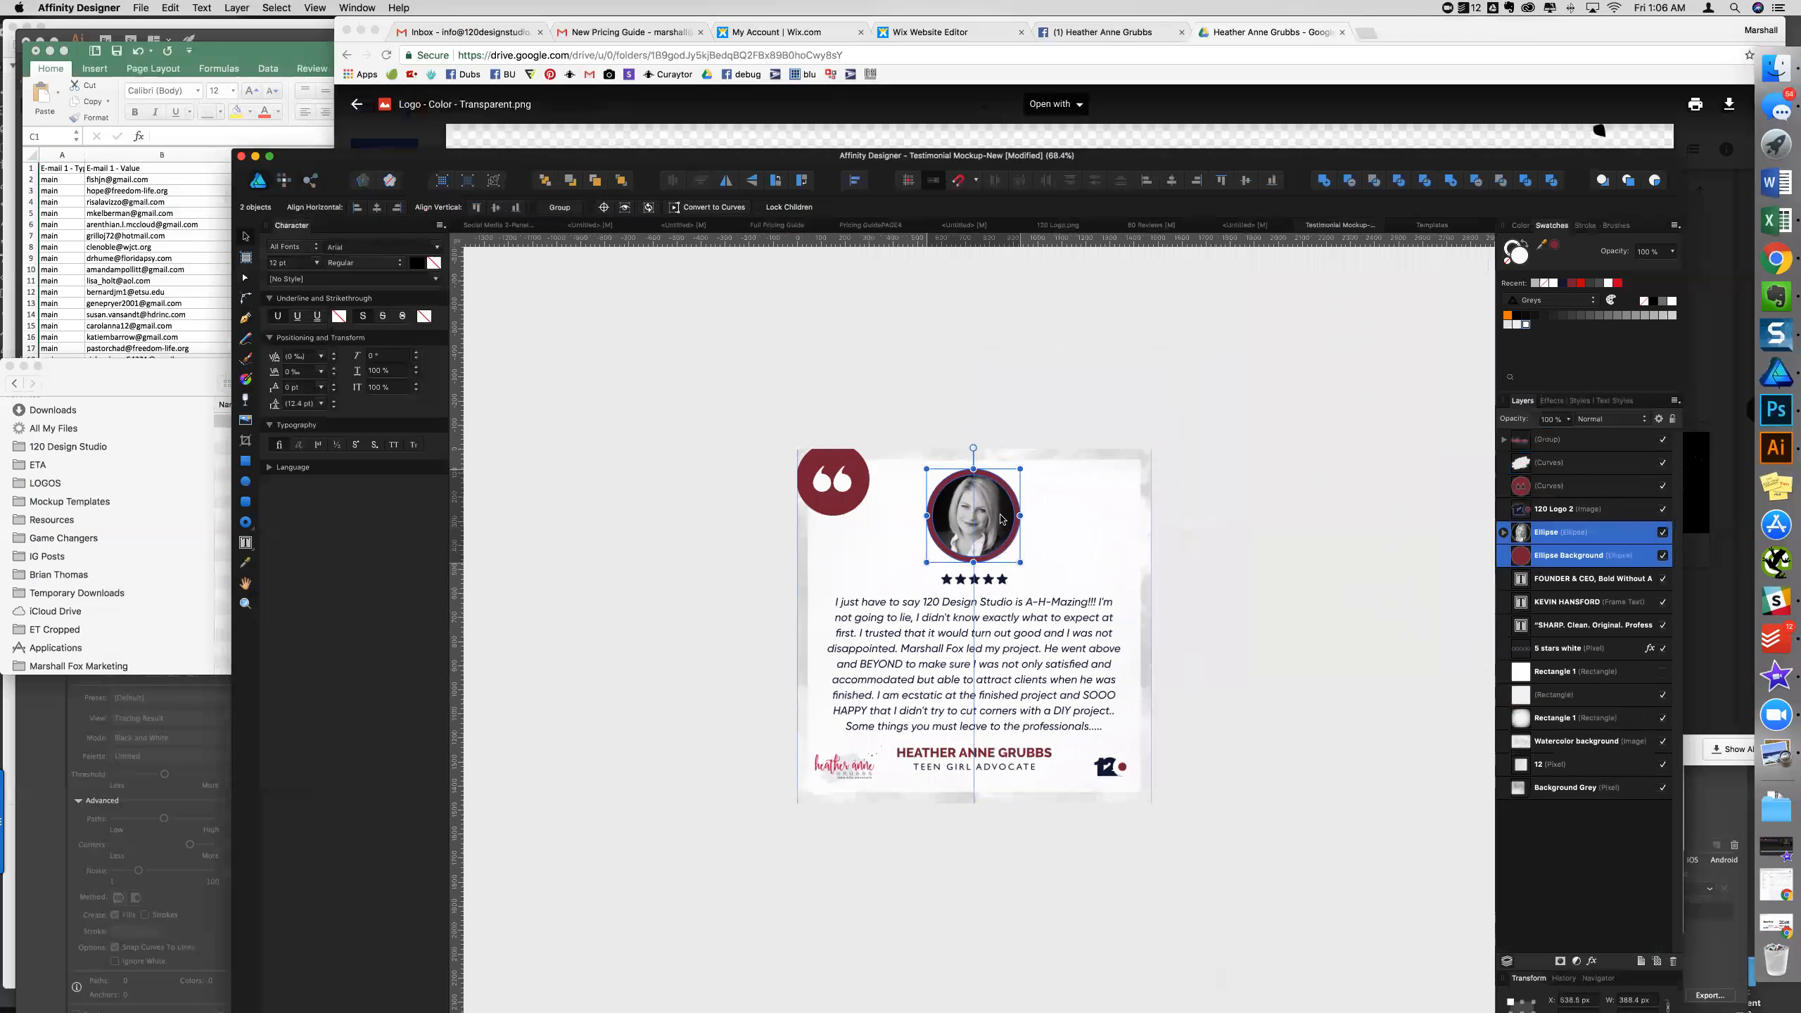
scroll(991, 521, "up", 2)
scroll(981, 561, "up", 3)
left_click_drag(1034, 624, 1026, 627)
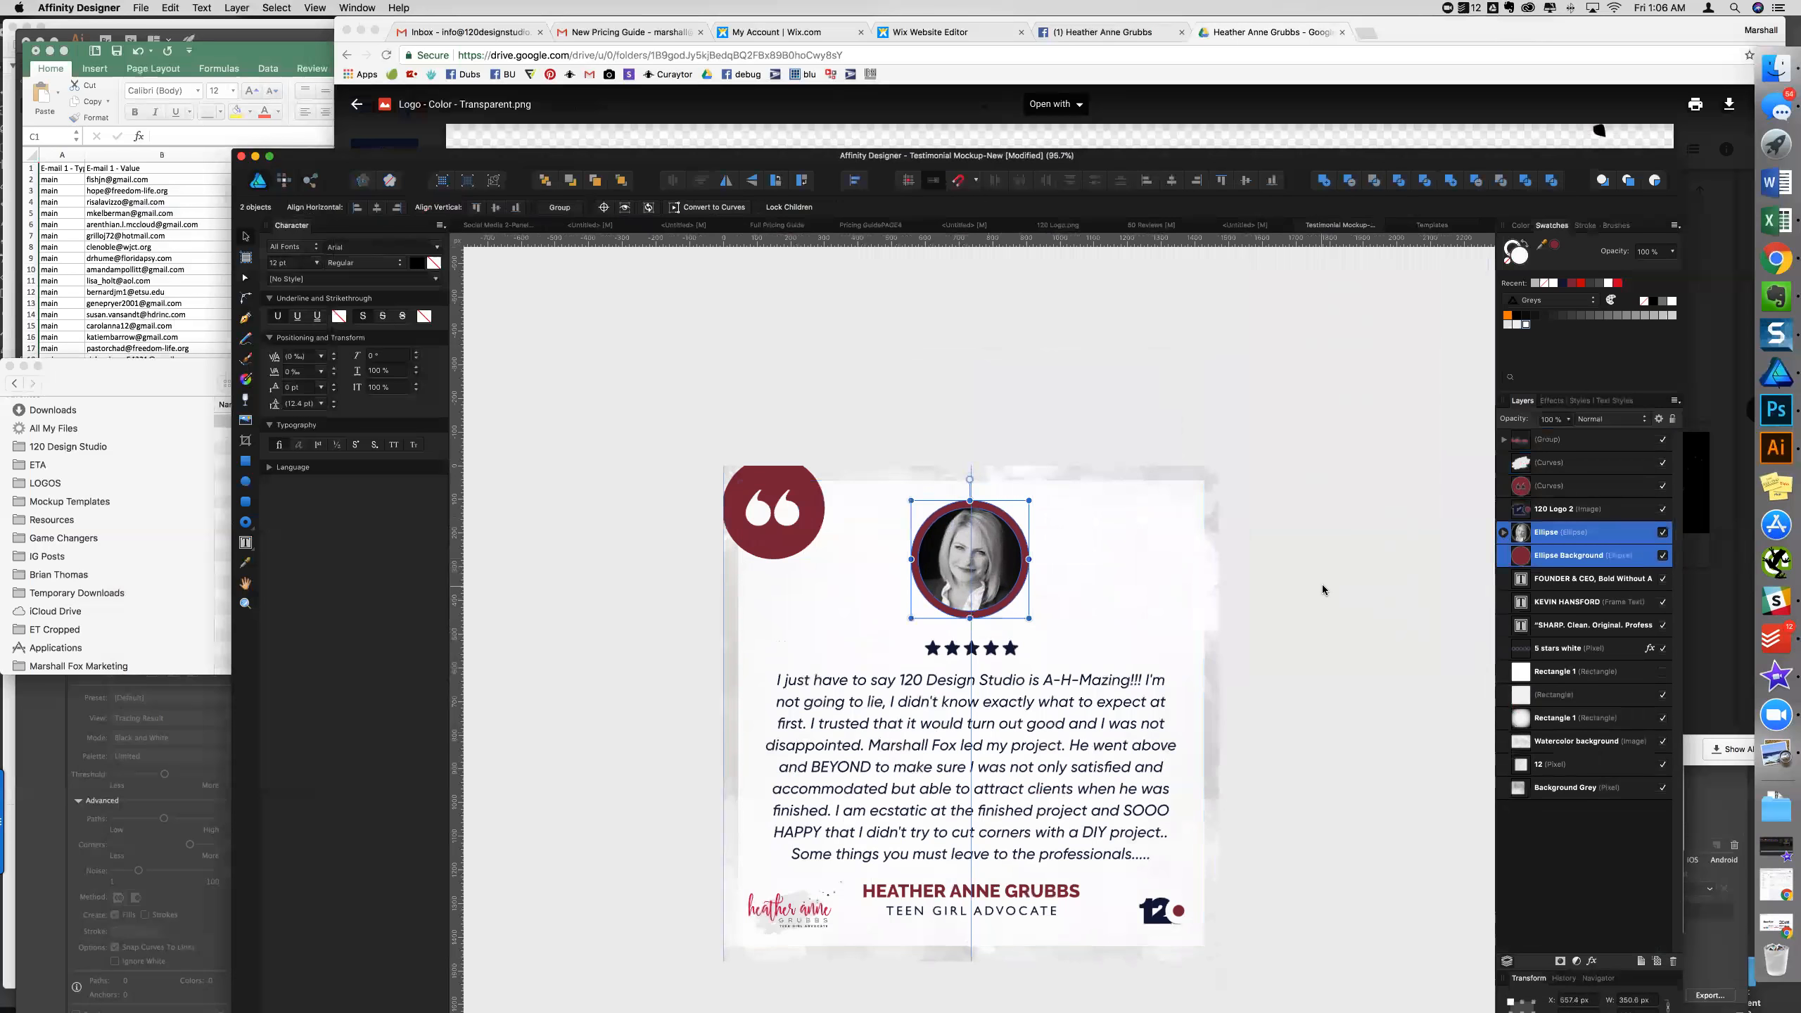
- Move the '5 stars white' row up closer to the portrait
left_click(1024, 629)
left_click(1002, 651)
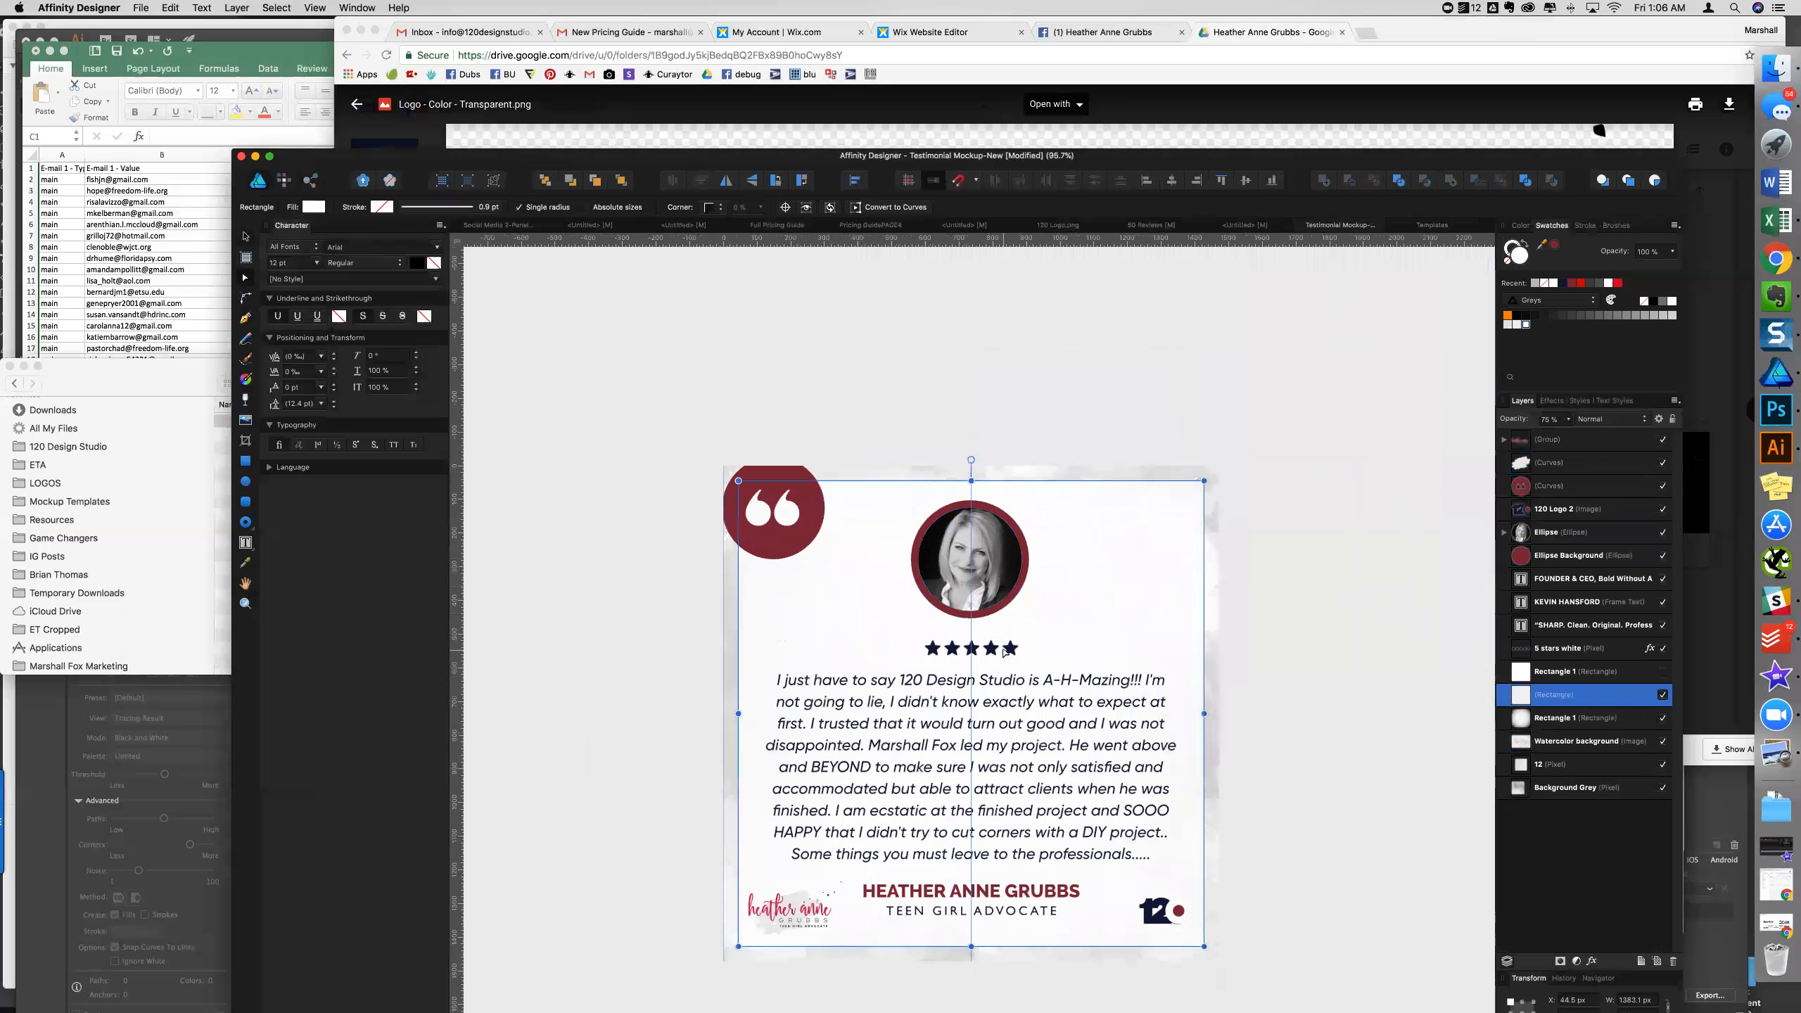
left_click(1578, 655)
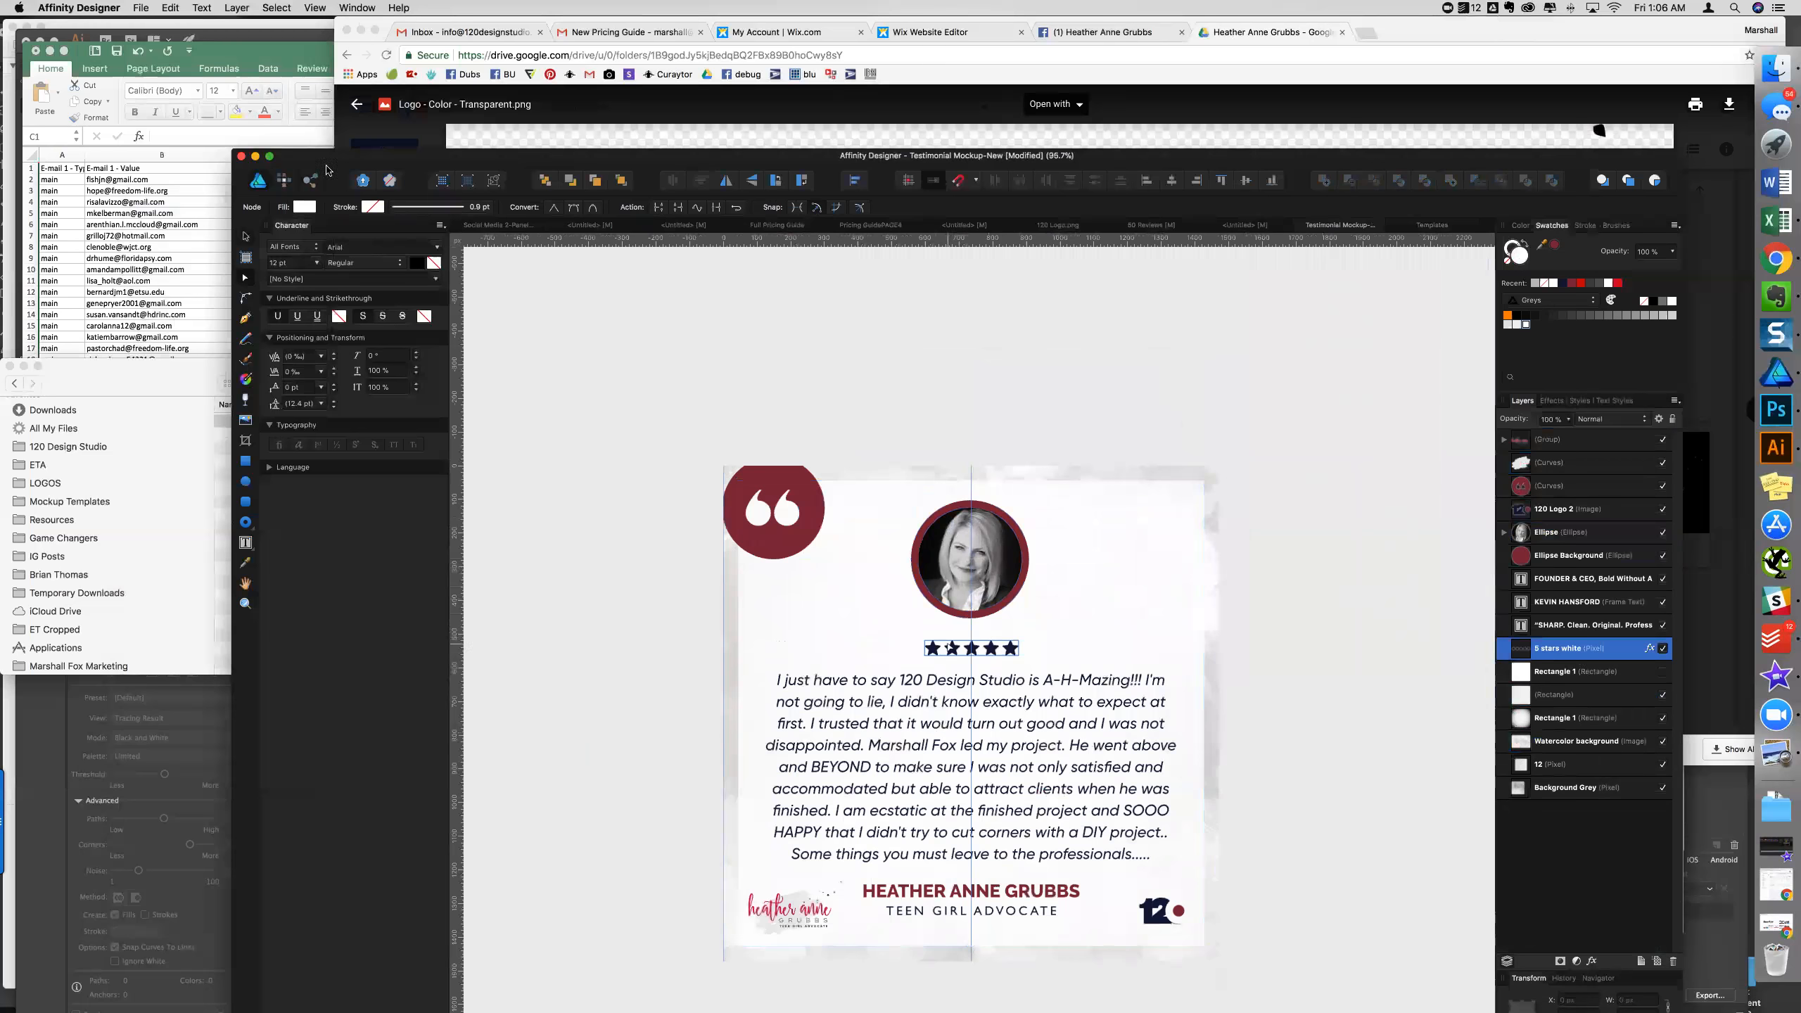
left_click_drag(998, 654, 1028, 693)
scroll(1070, 702, "down", 5)
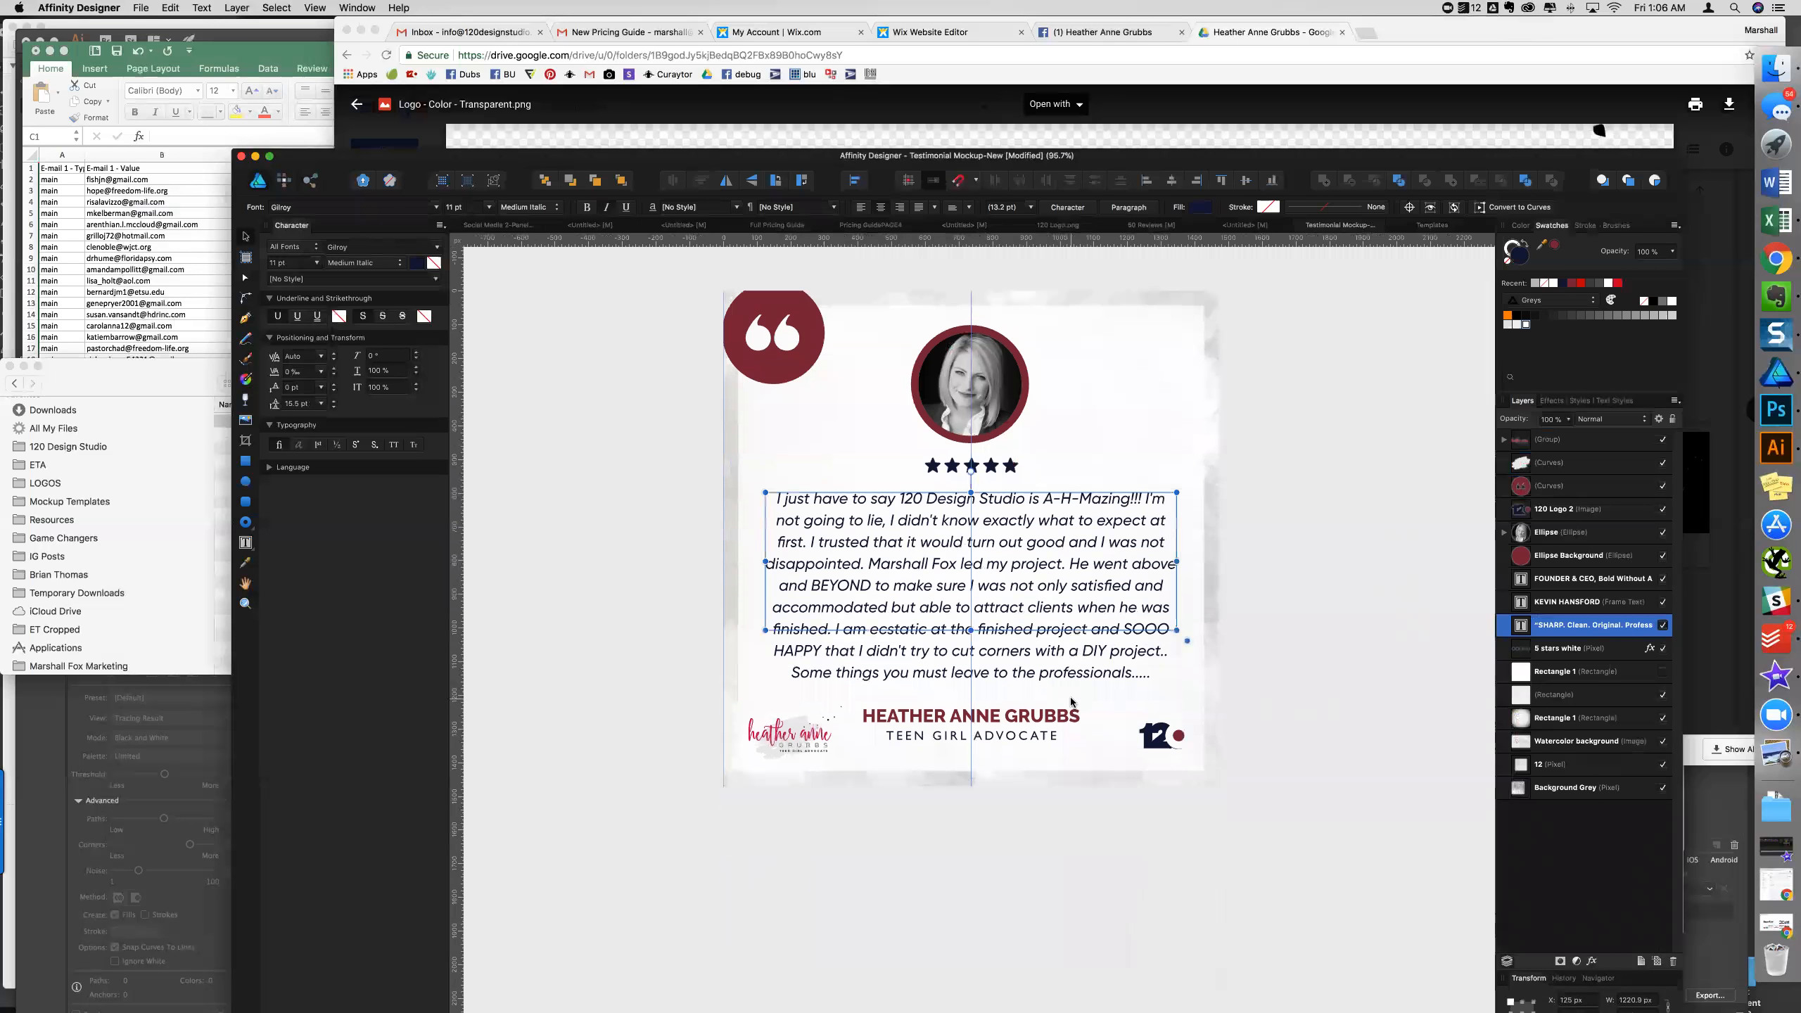
- Widen the review quote frame so its lines reflow, nudging it up slightly
left_click_drag(1187, 641, 1171, 635)
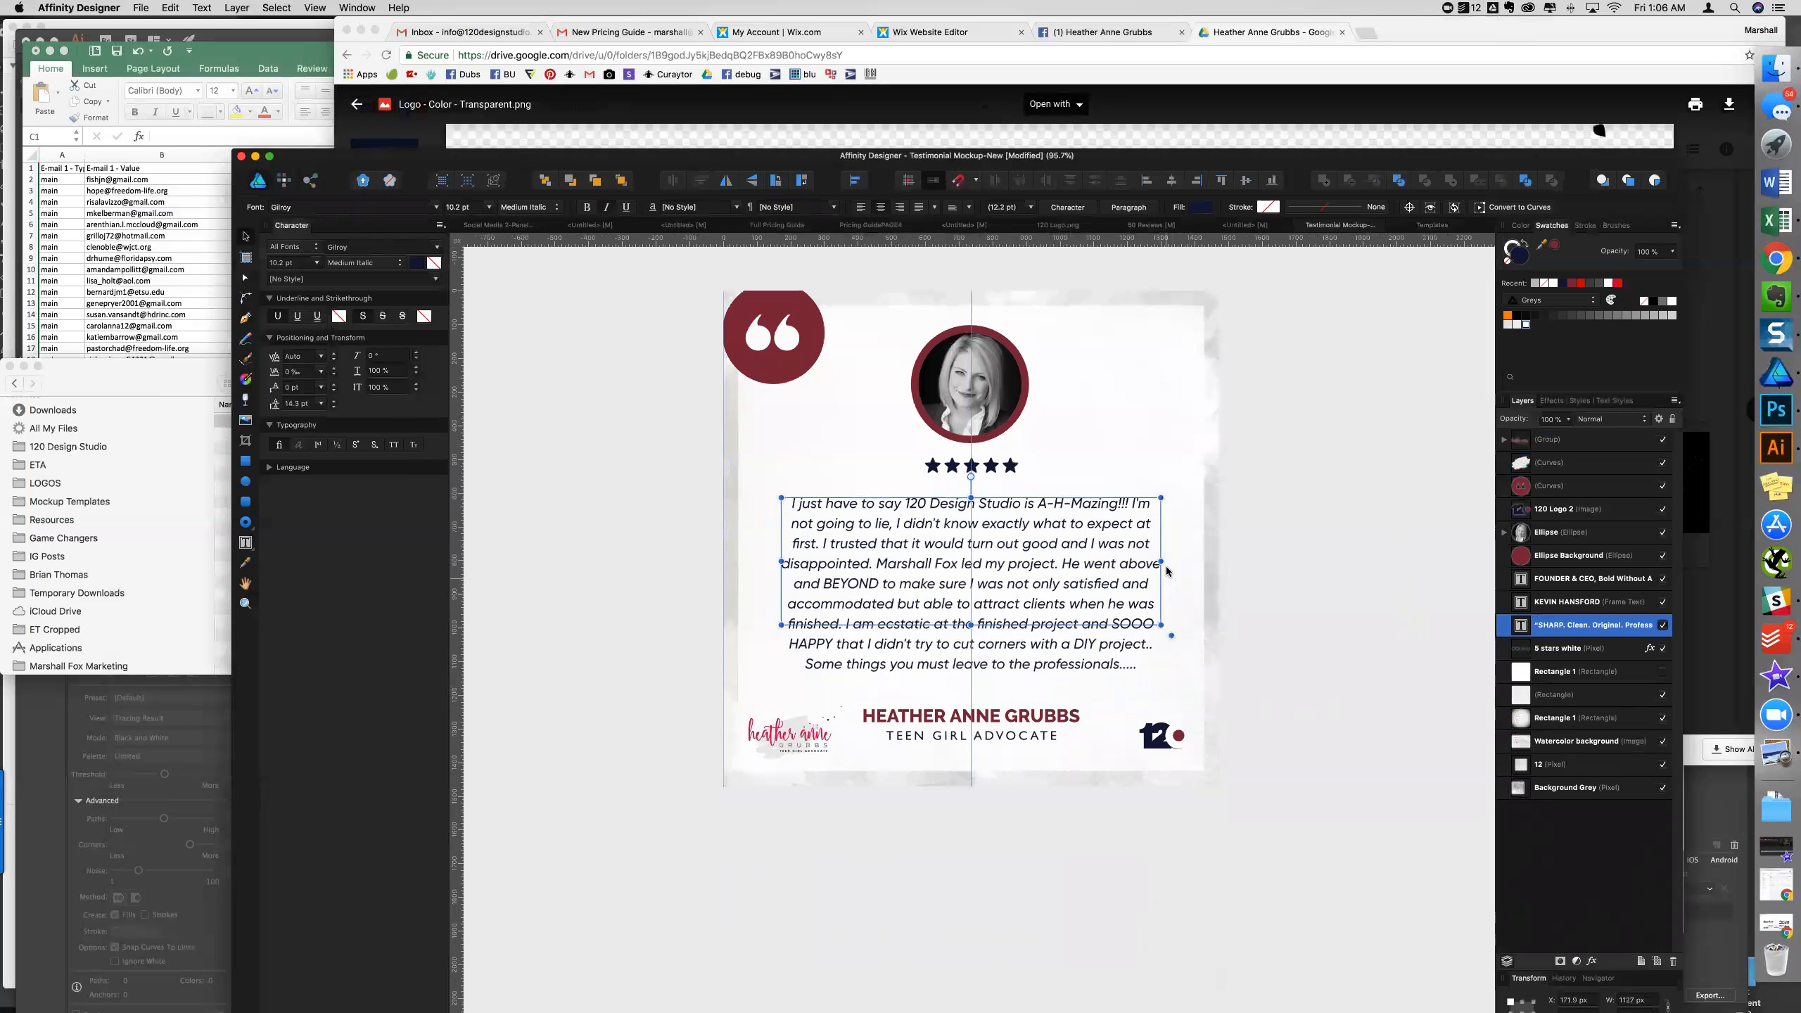
left_click_drag(1164, 565, 1073, 572)
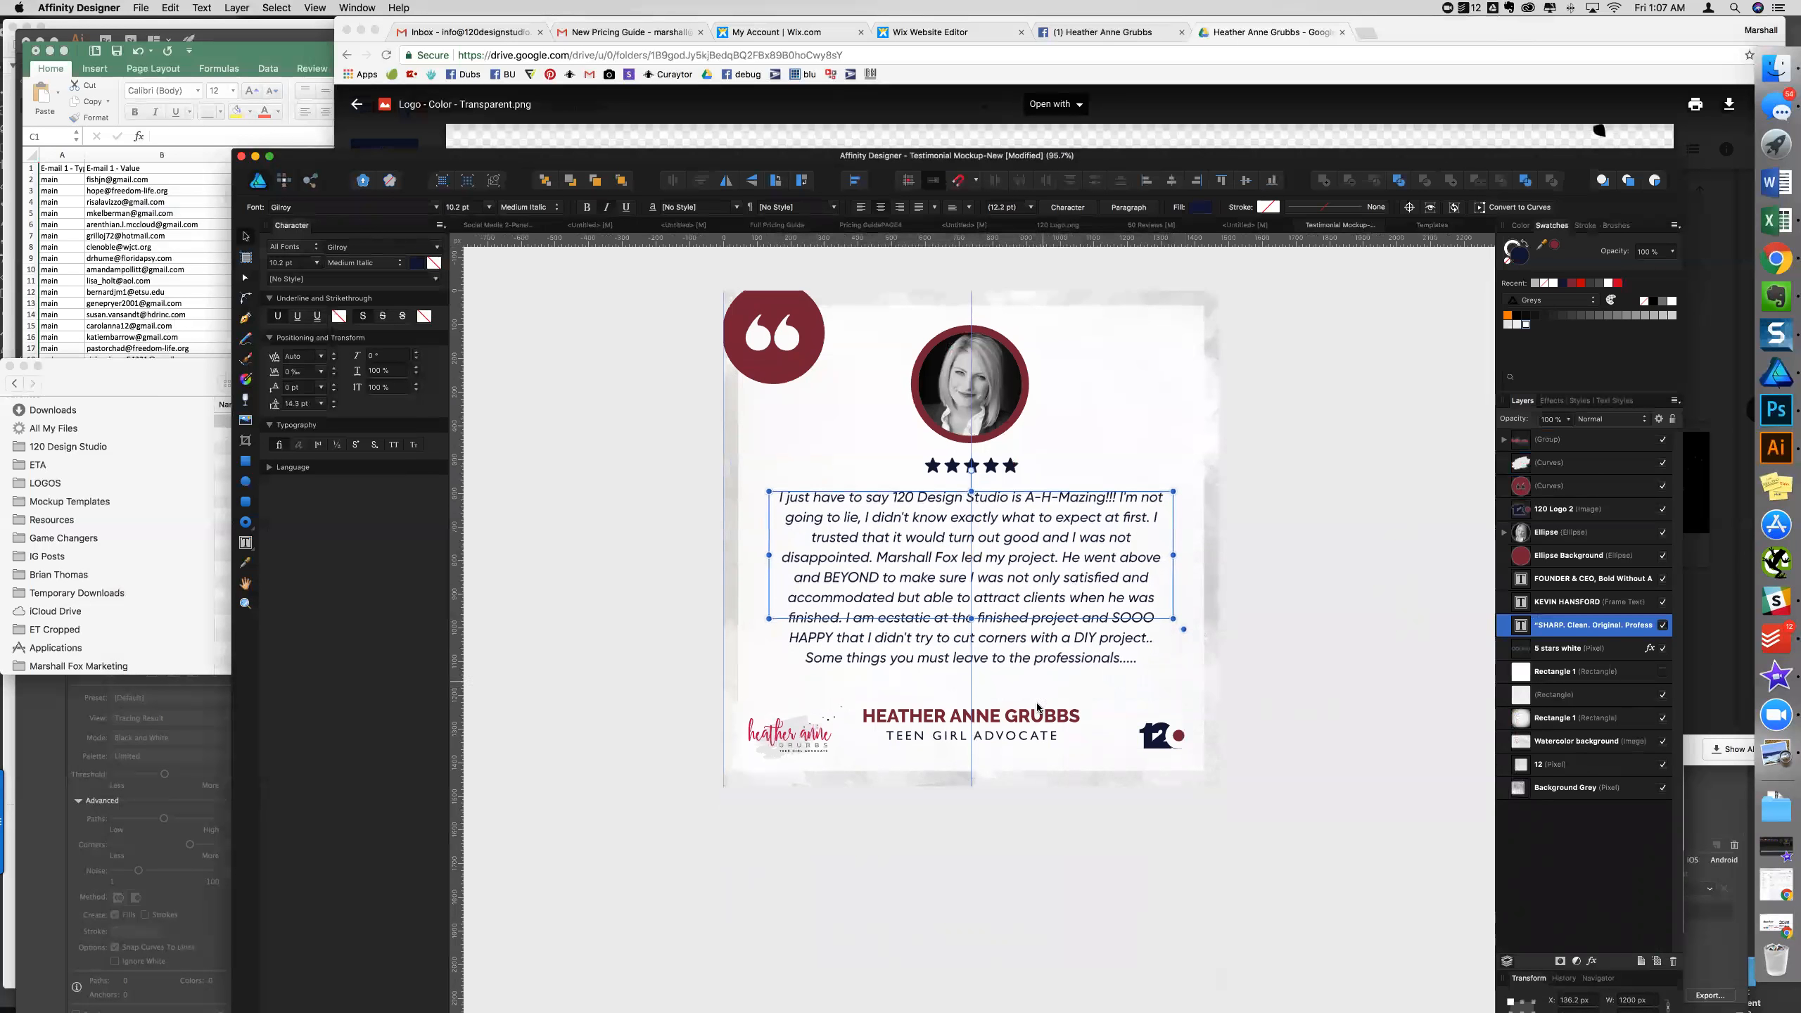
left_click(1035, 725)
- Move the client name and title lines up together
left_click(1035, 725)
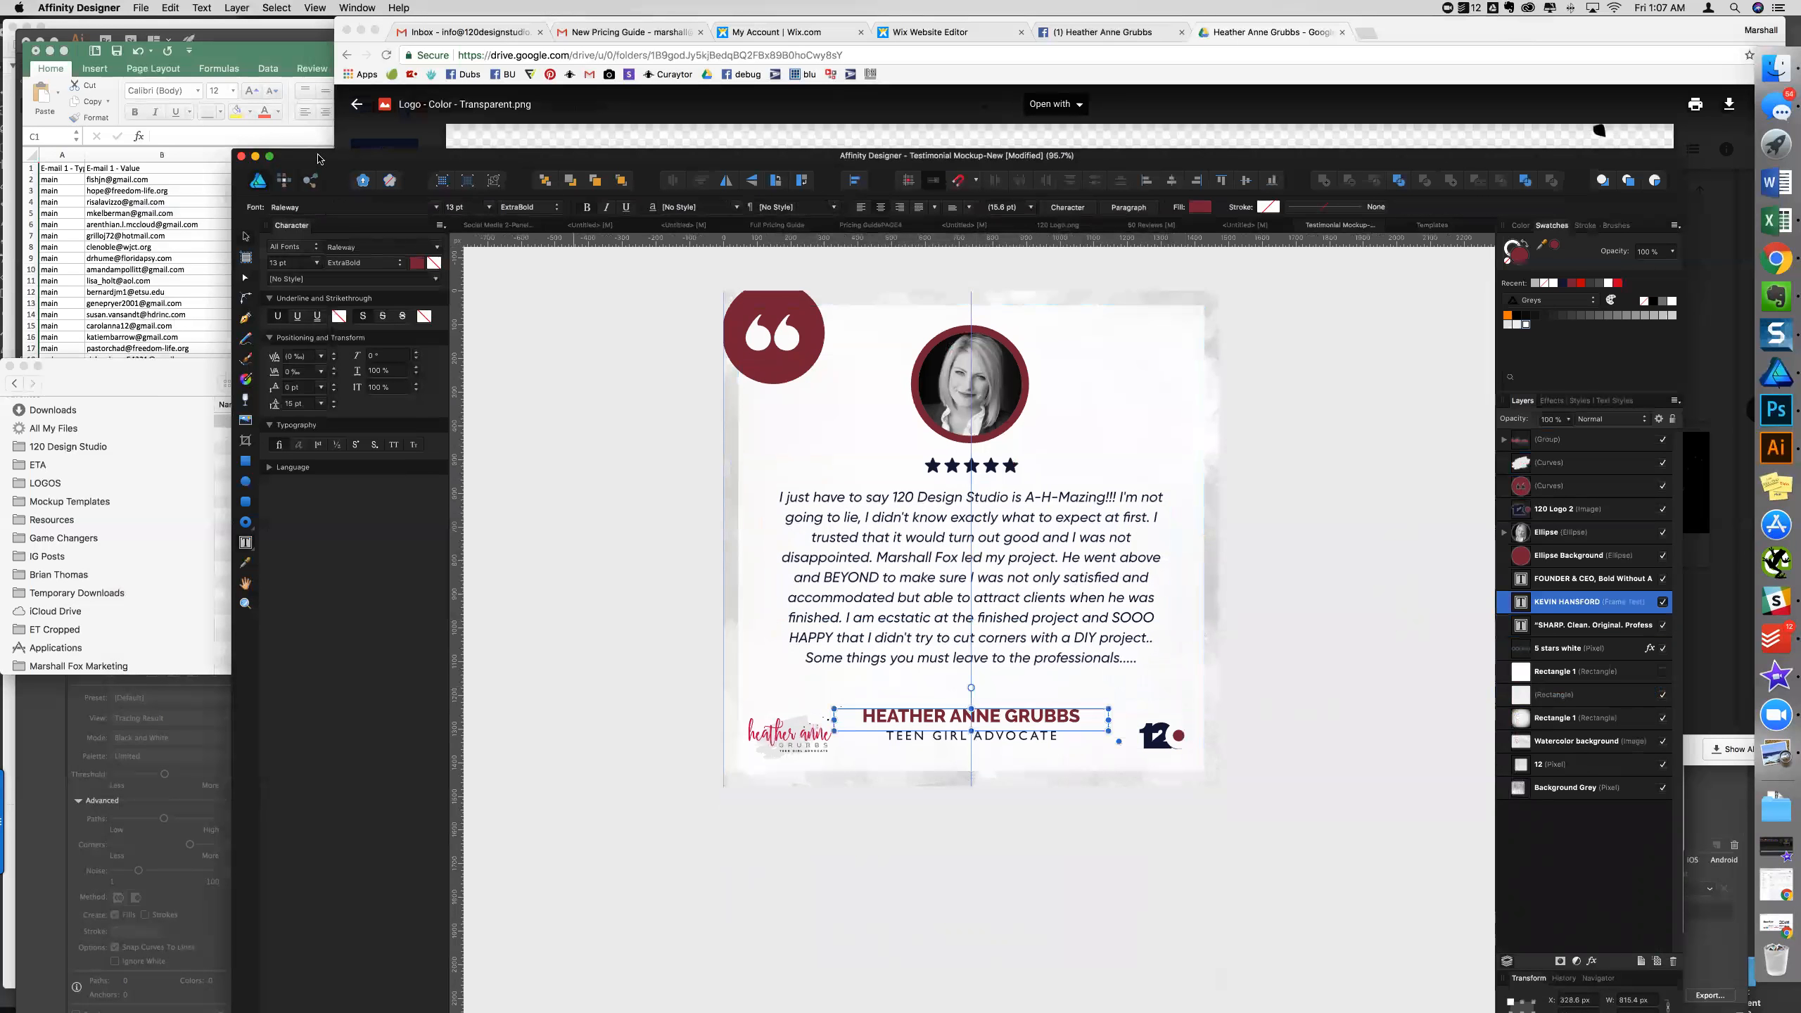
left_click(246, 239)
left_click(1008, 744, "shift")
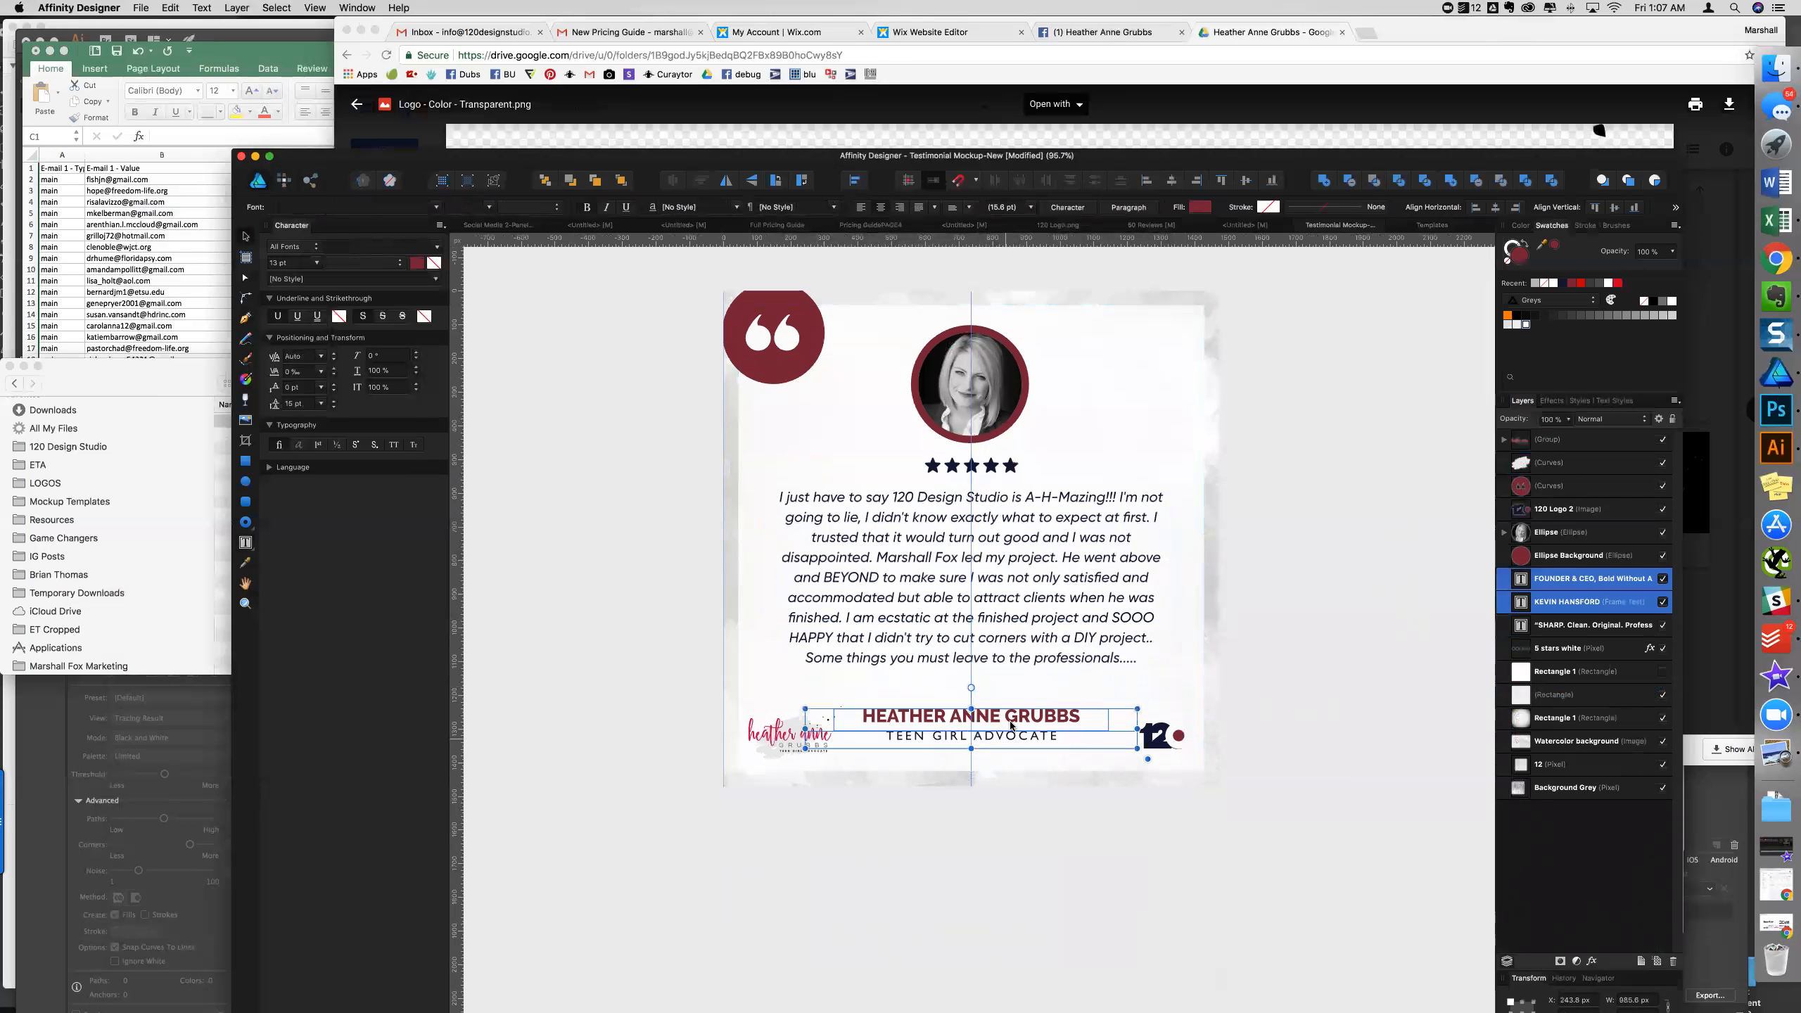
left_click_drag(1011, 712, 1012, 702)
left_click(1280, 690)
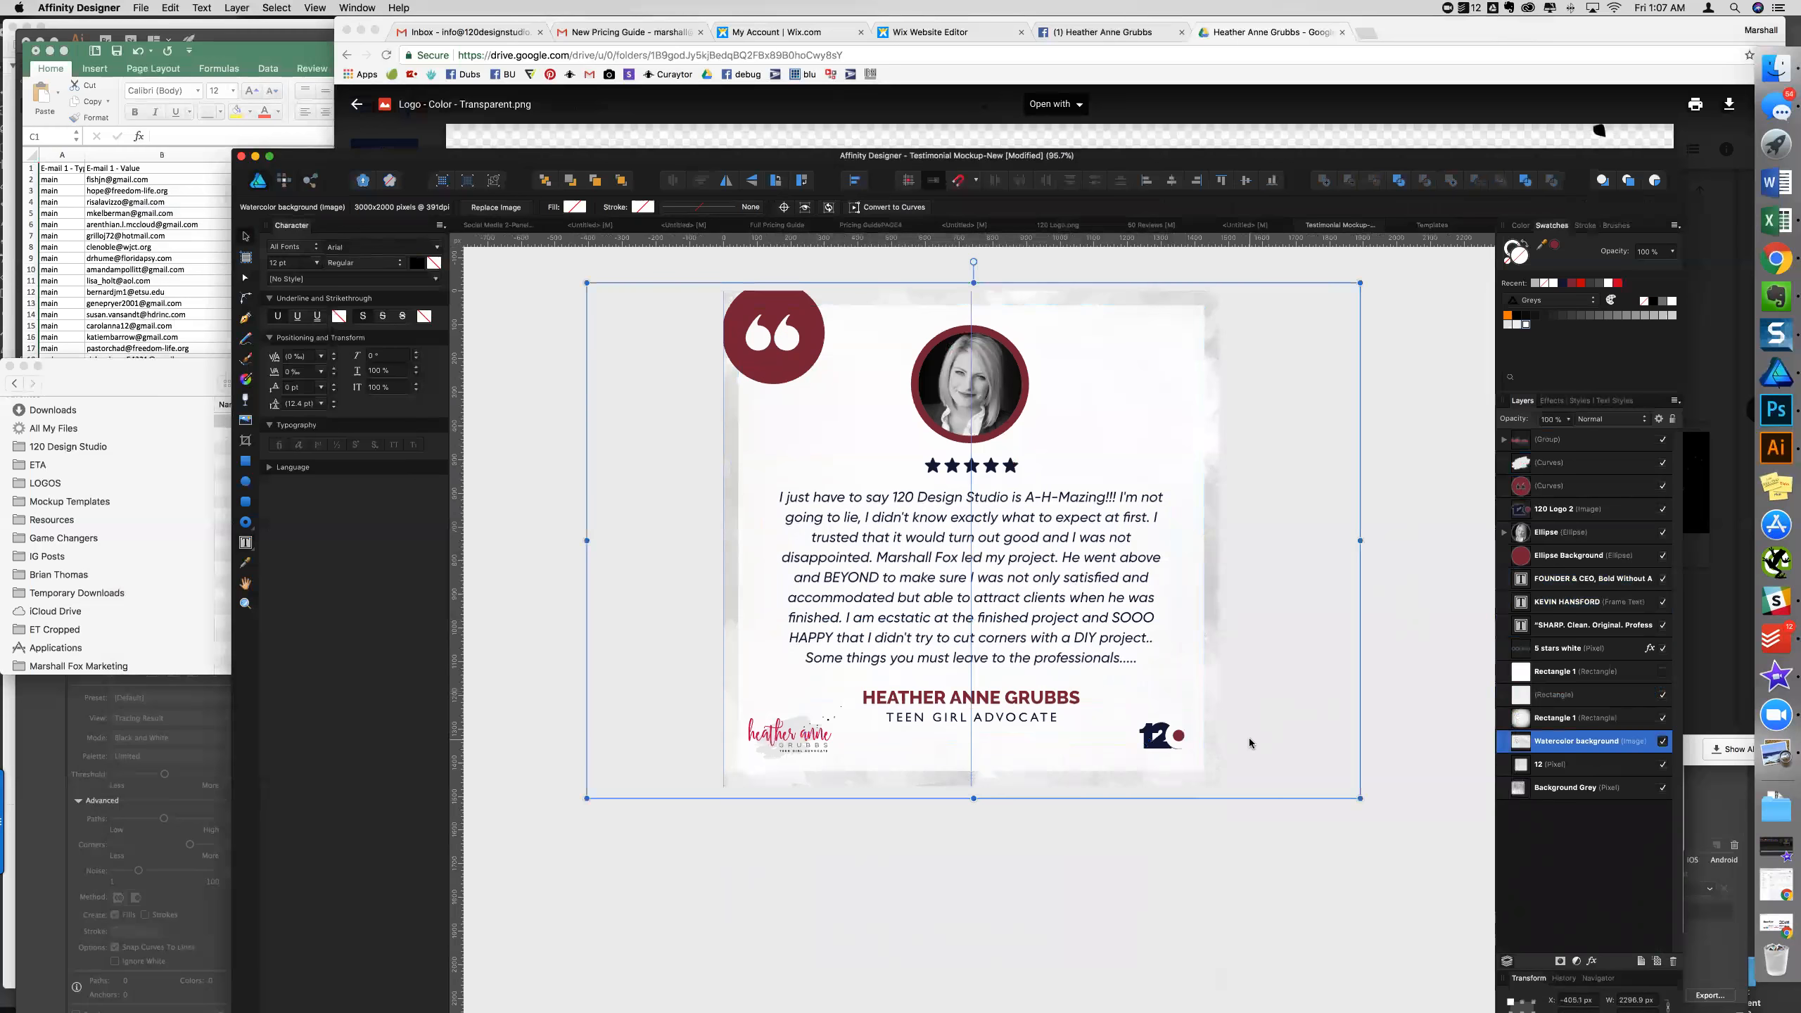
- Scale the bottom-left script logo and its white backdrop up to about 305 px wide
scroll(1250, 738, "down", 1)
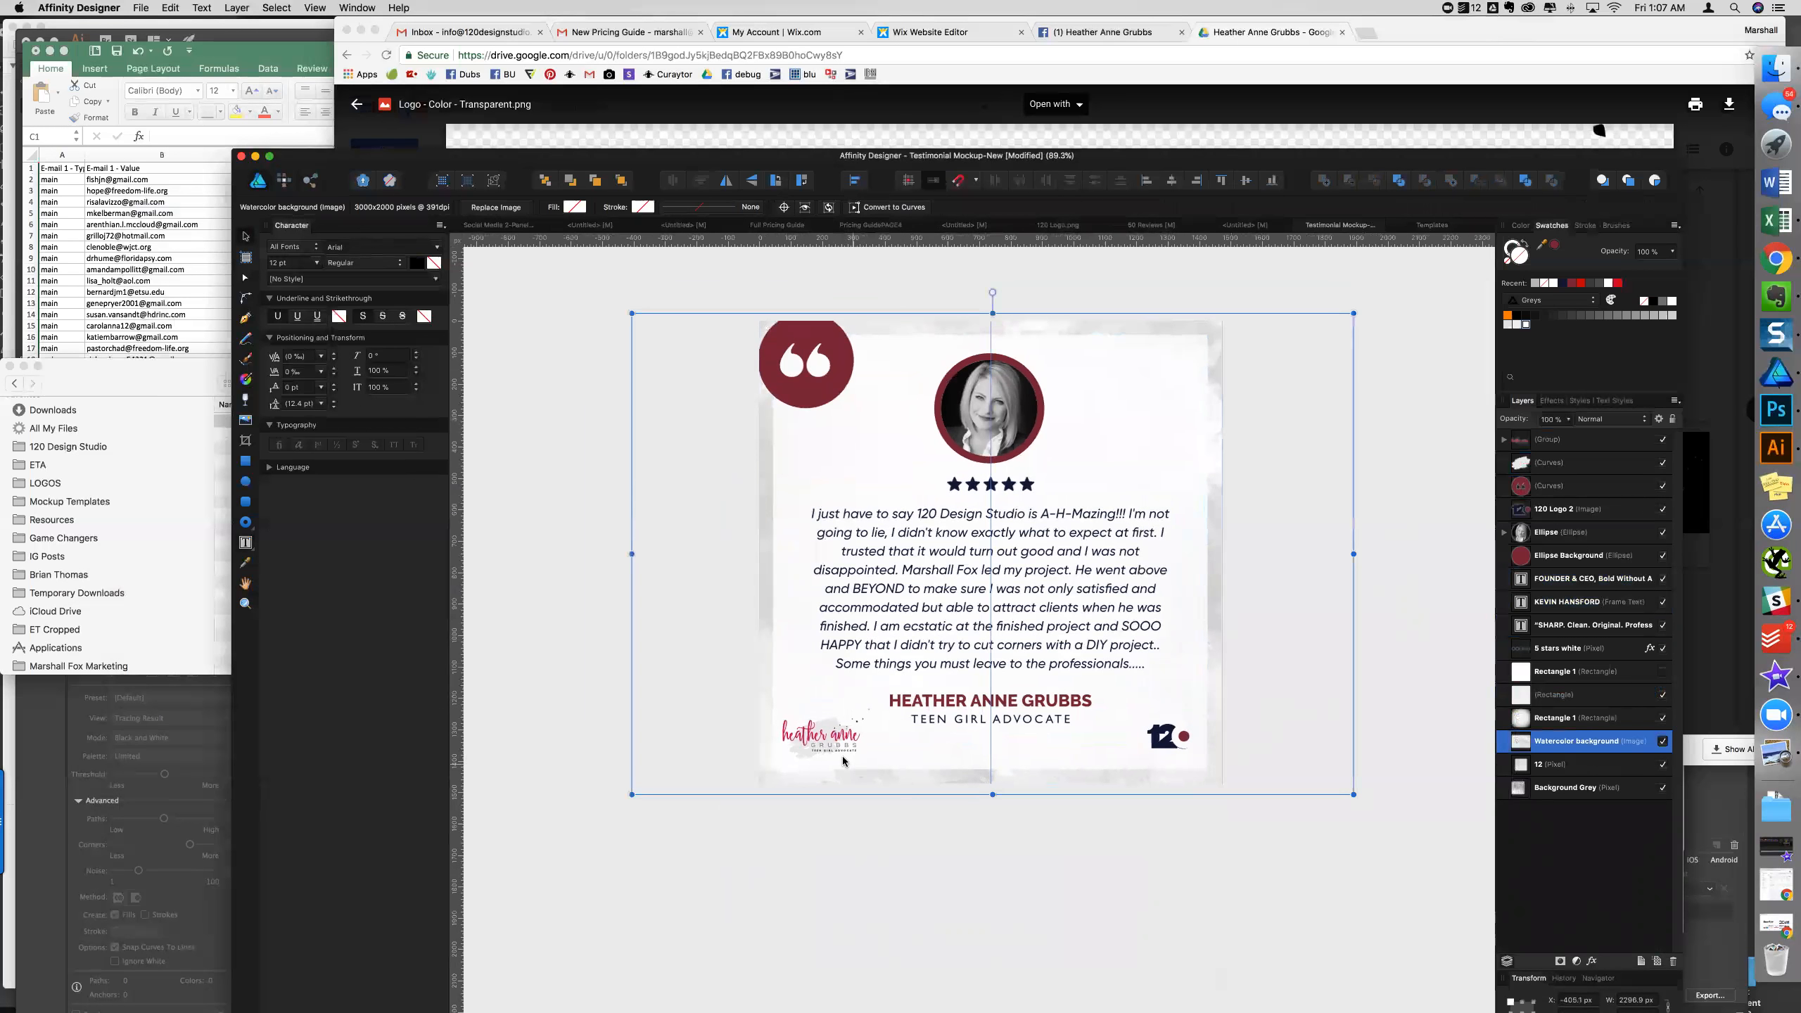
scroll(841, 756, "up", 2)
left_click(831, 734)
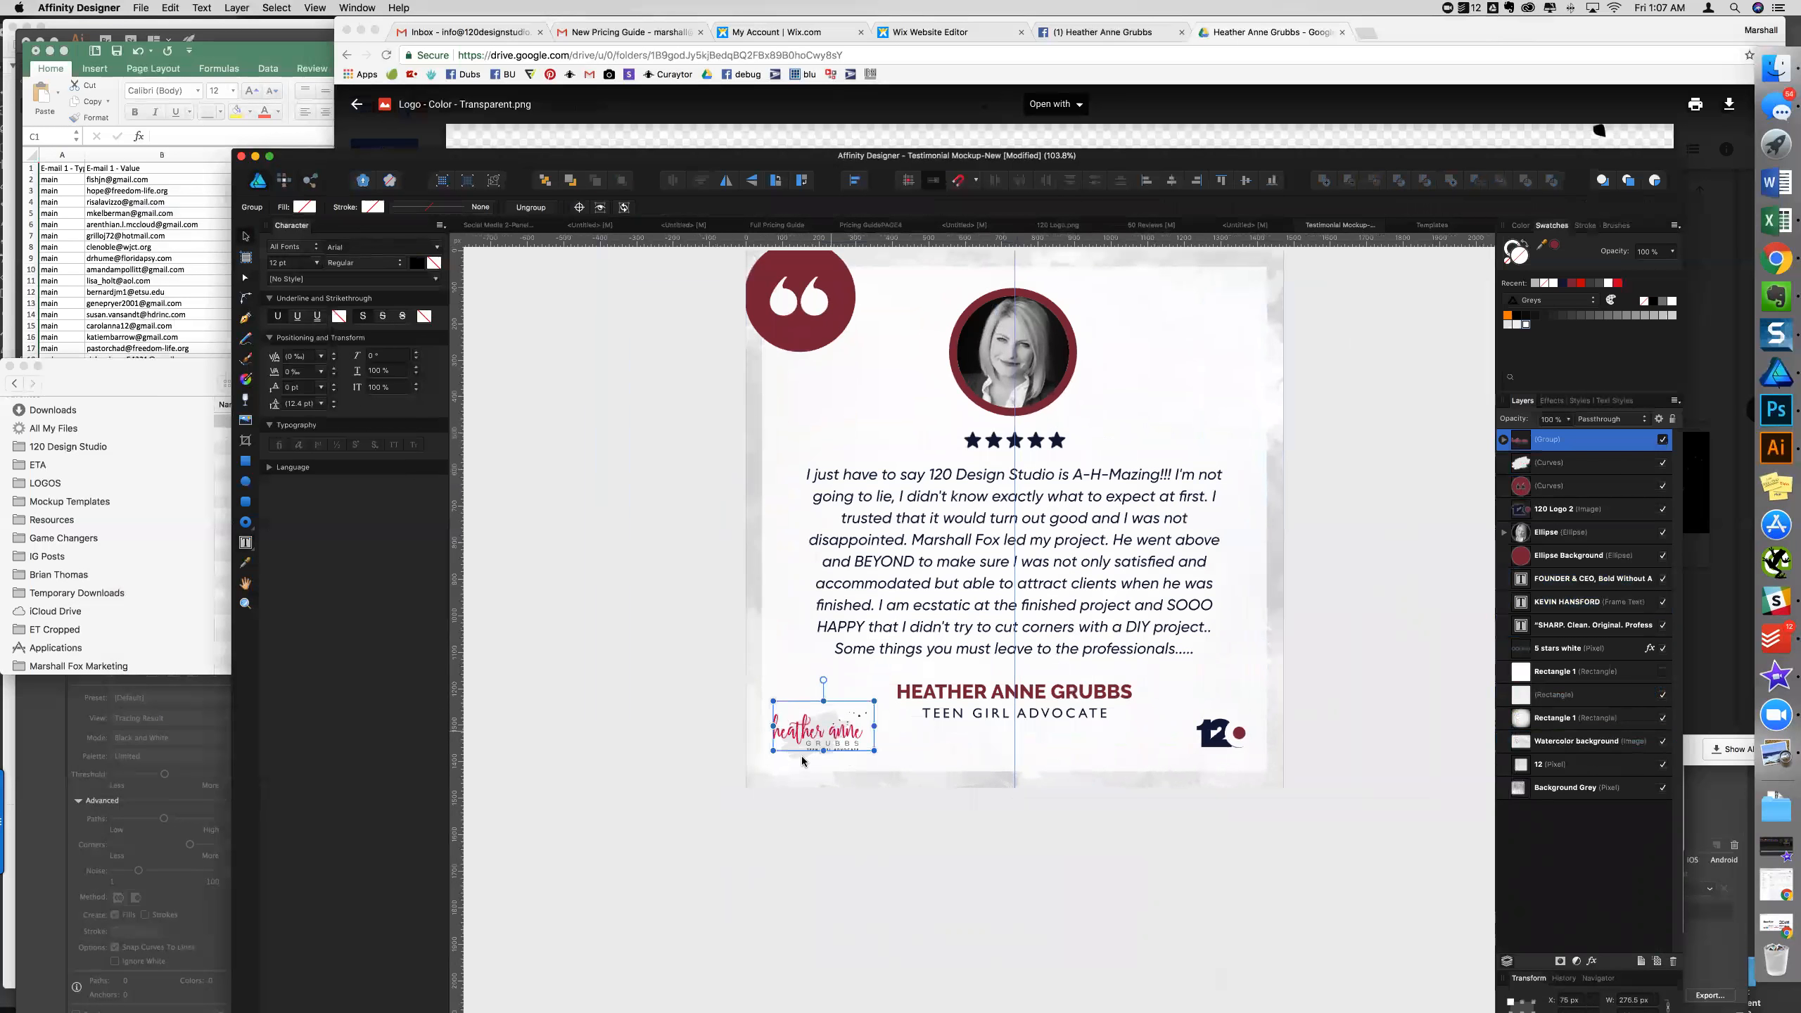
left_click(802, 760, "shift")
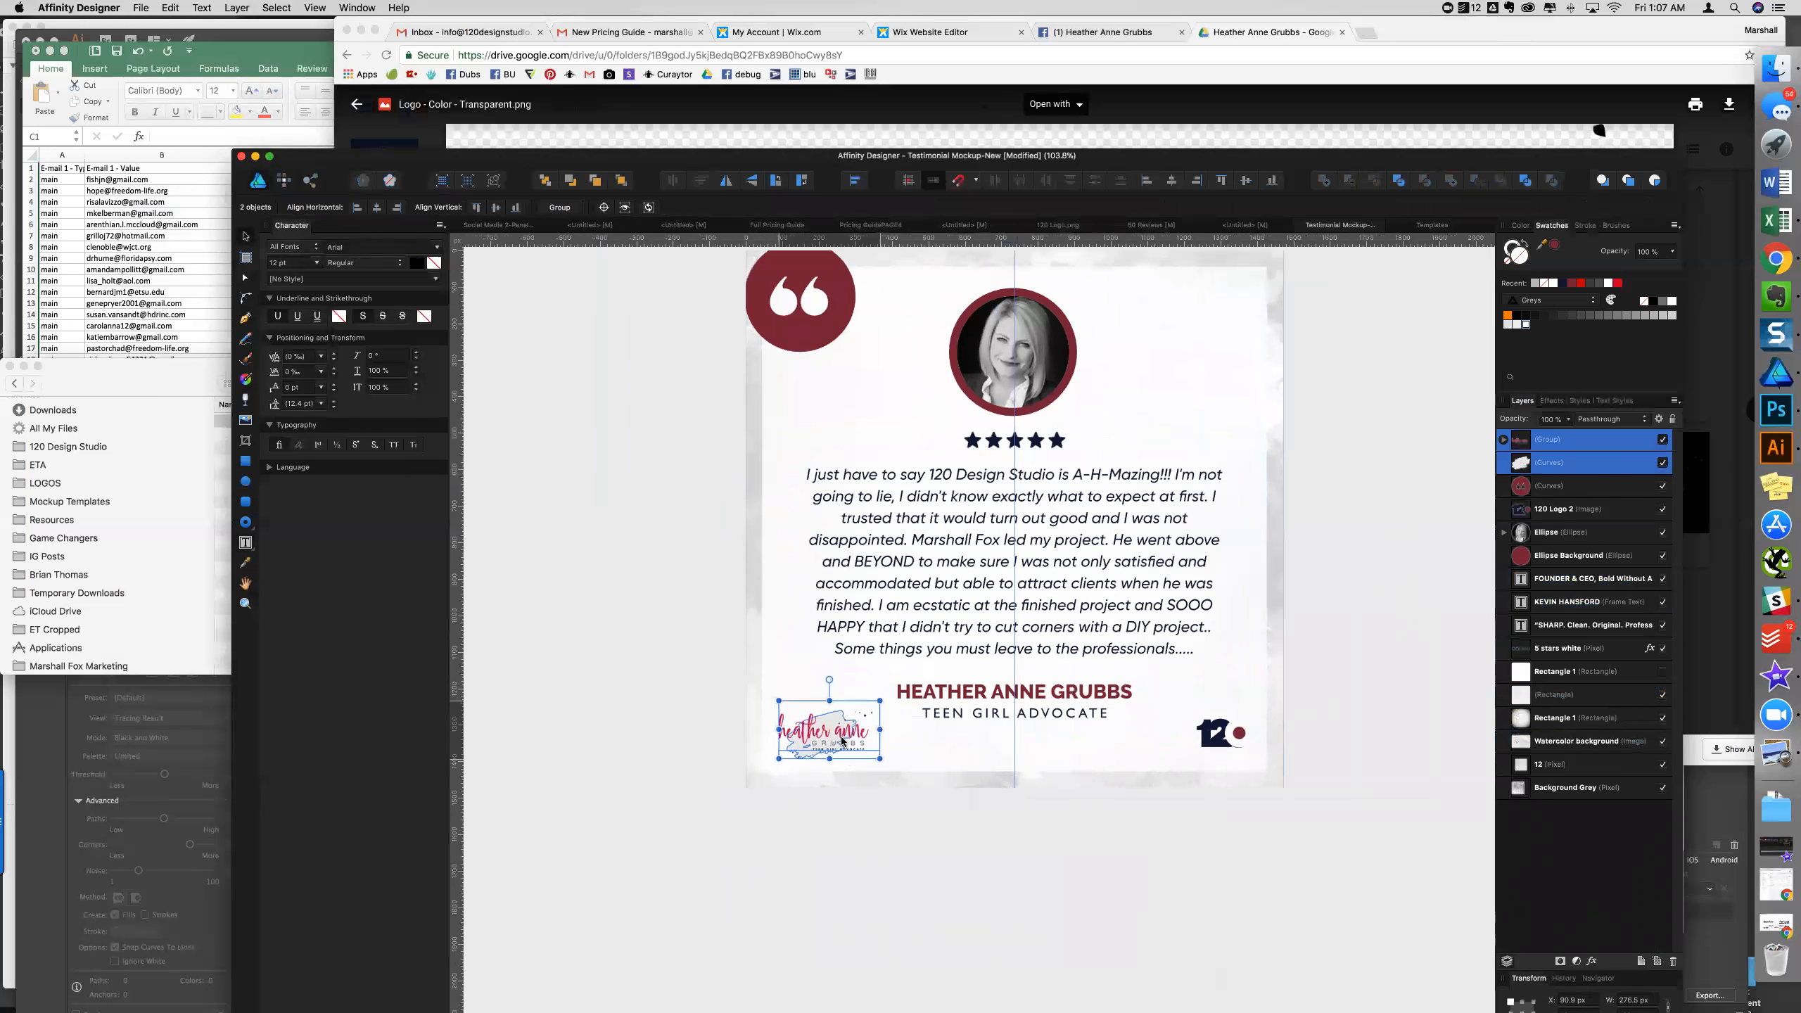
left_click_drag(887, 755, 886, 759)
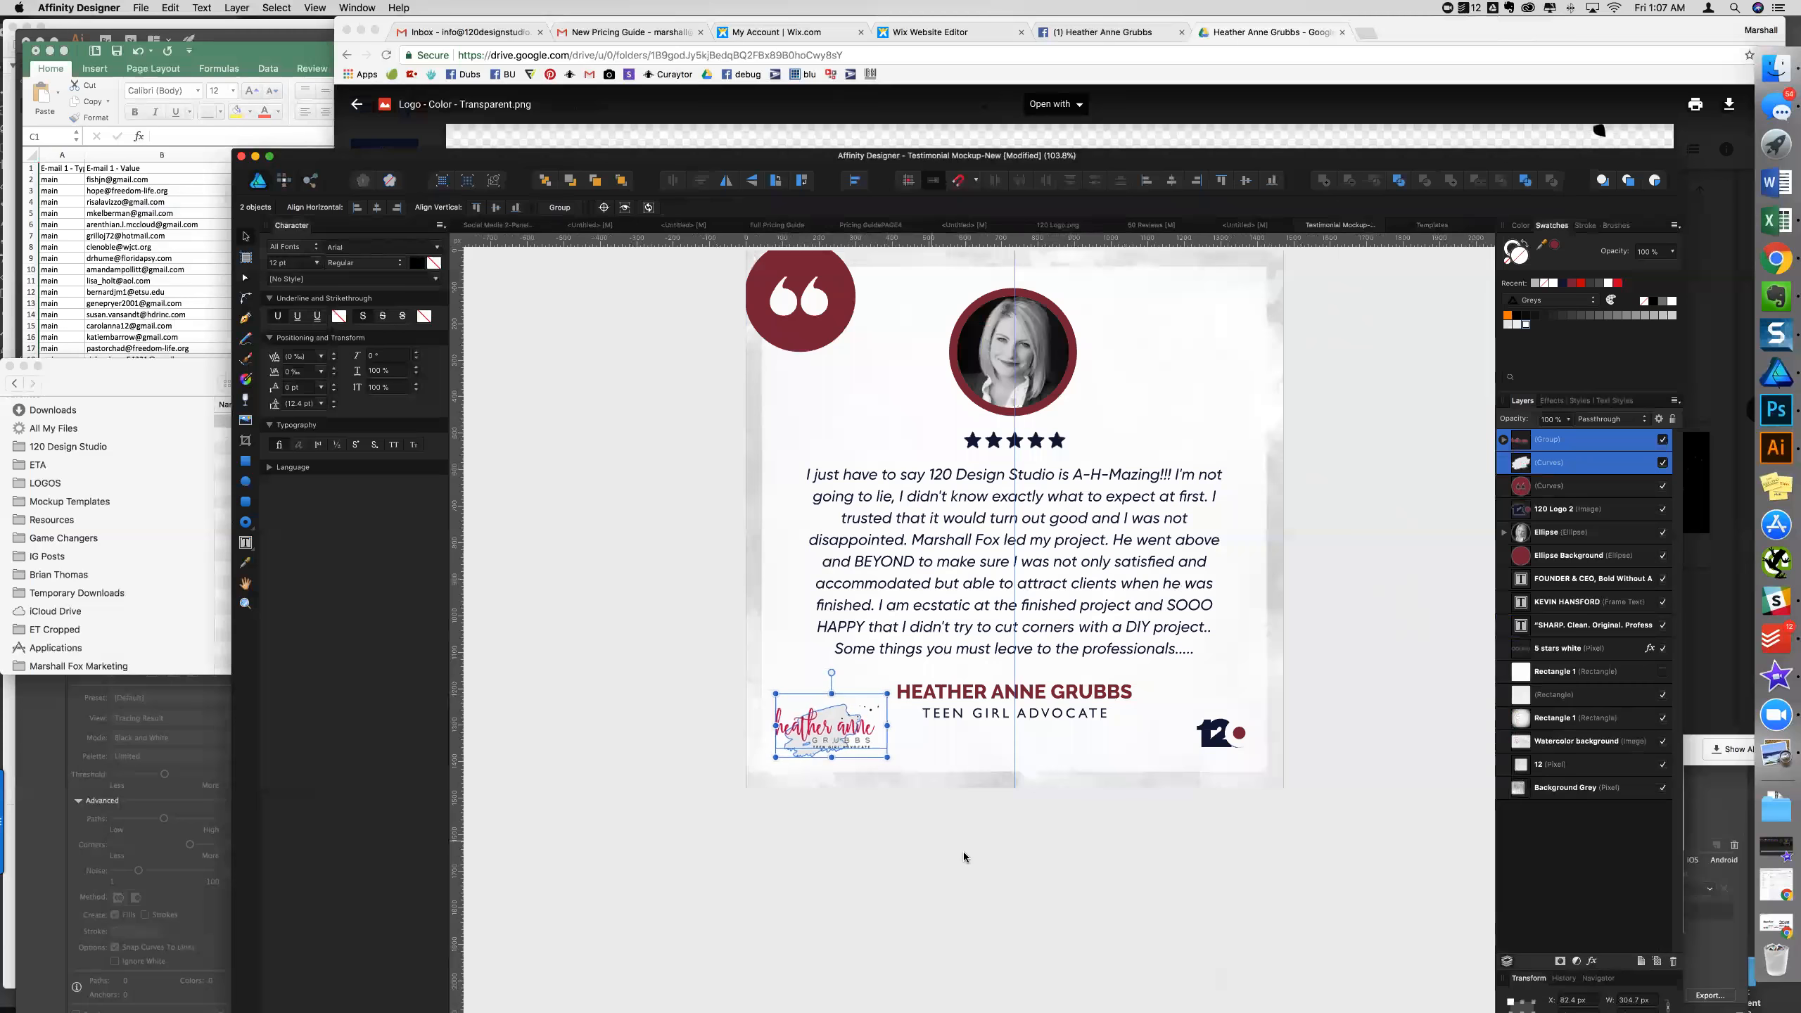
left_click(1342, 868)
- Check the bottom-right studio logo, then deselect and pan across the finished card
left_click(1225, 741)
scroll(1308, 803, "down", 5)
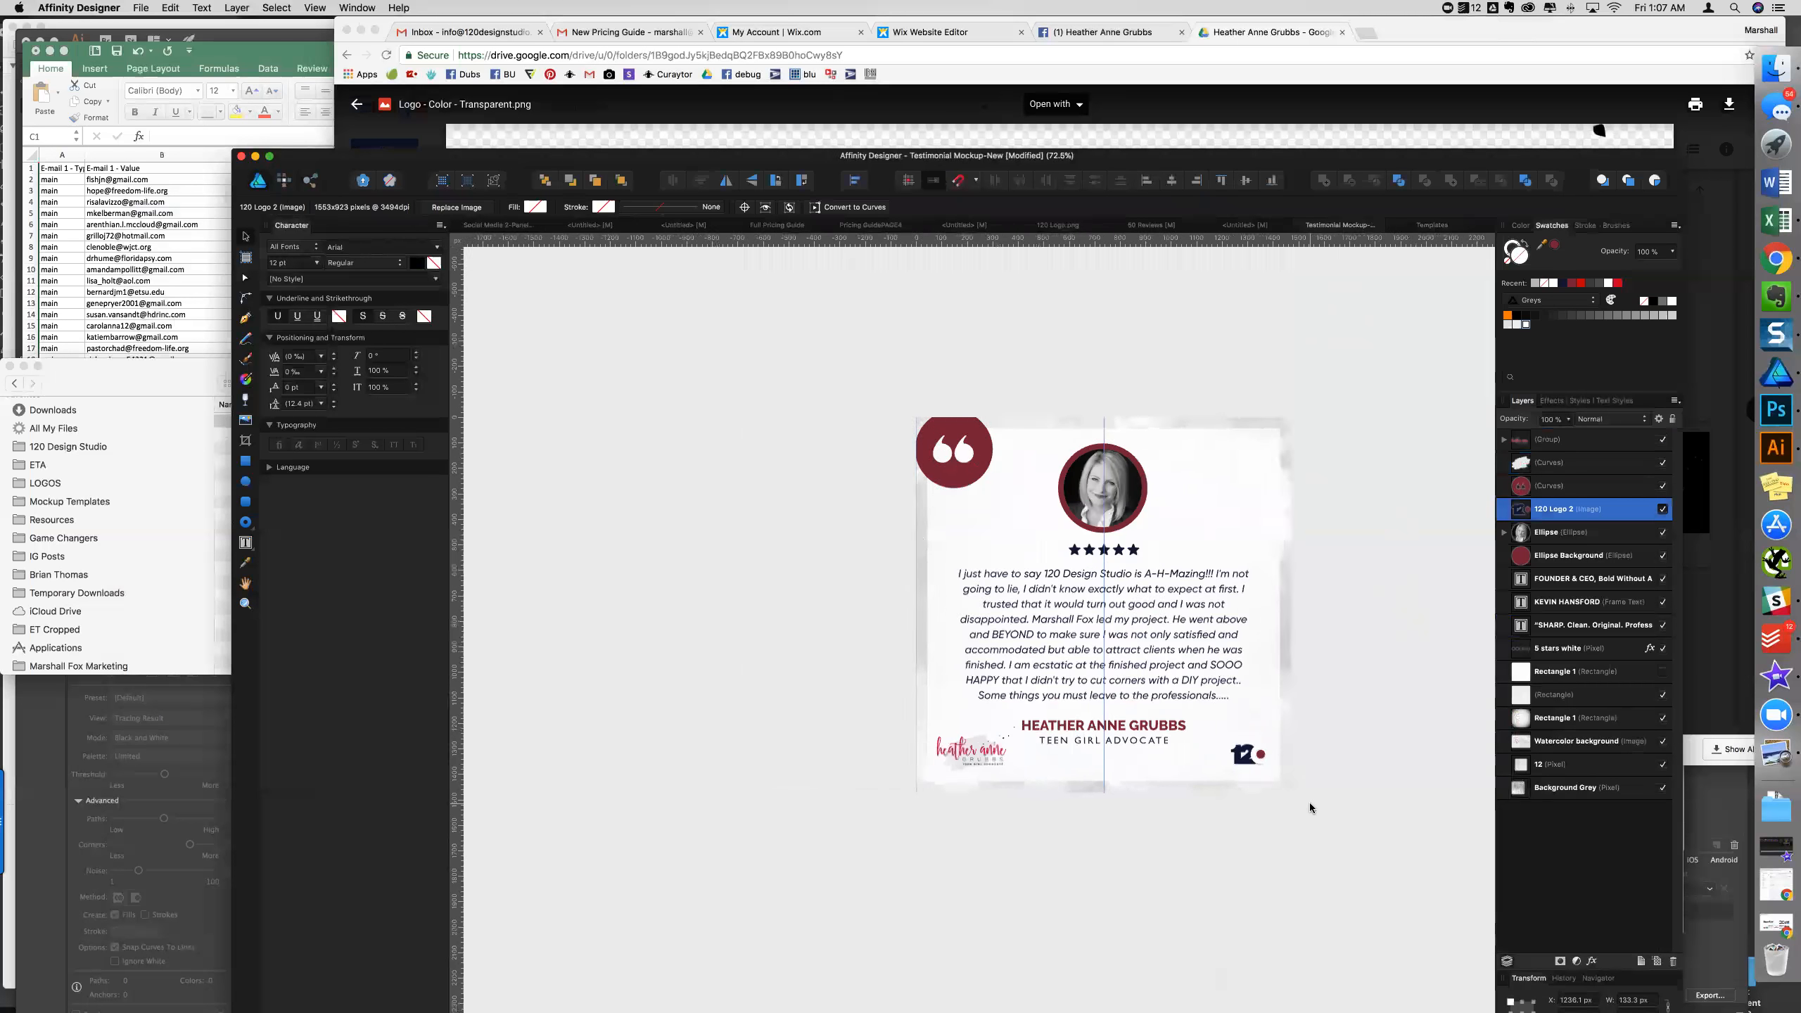
scroll(1319, 796, "right", 2)
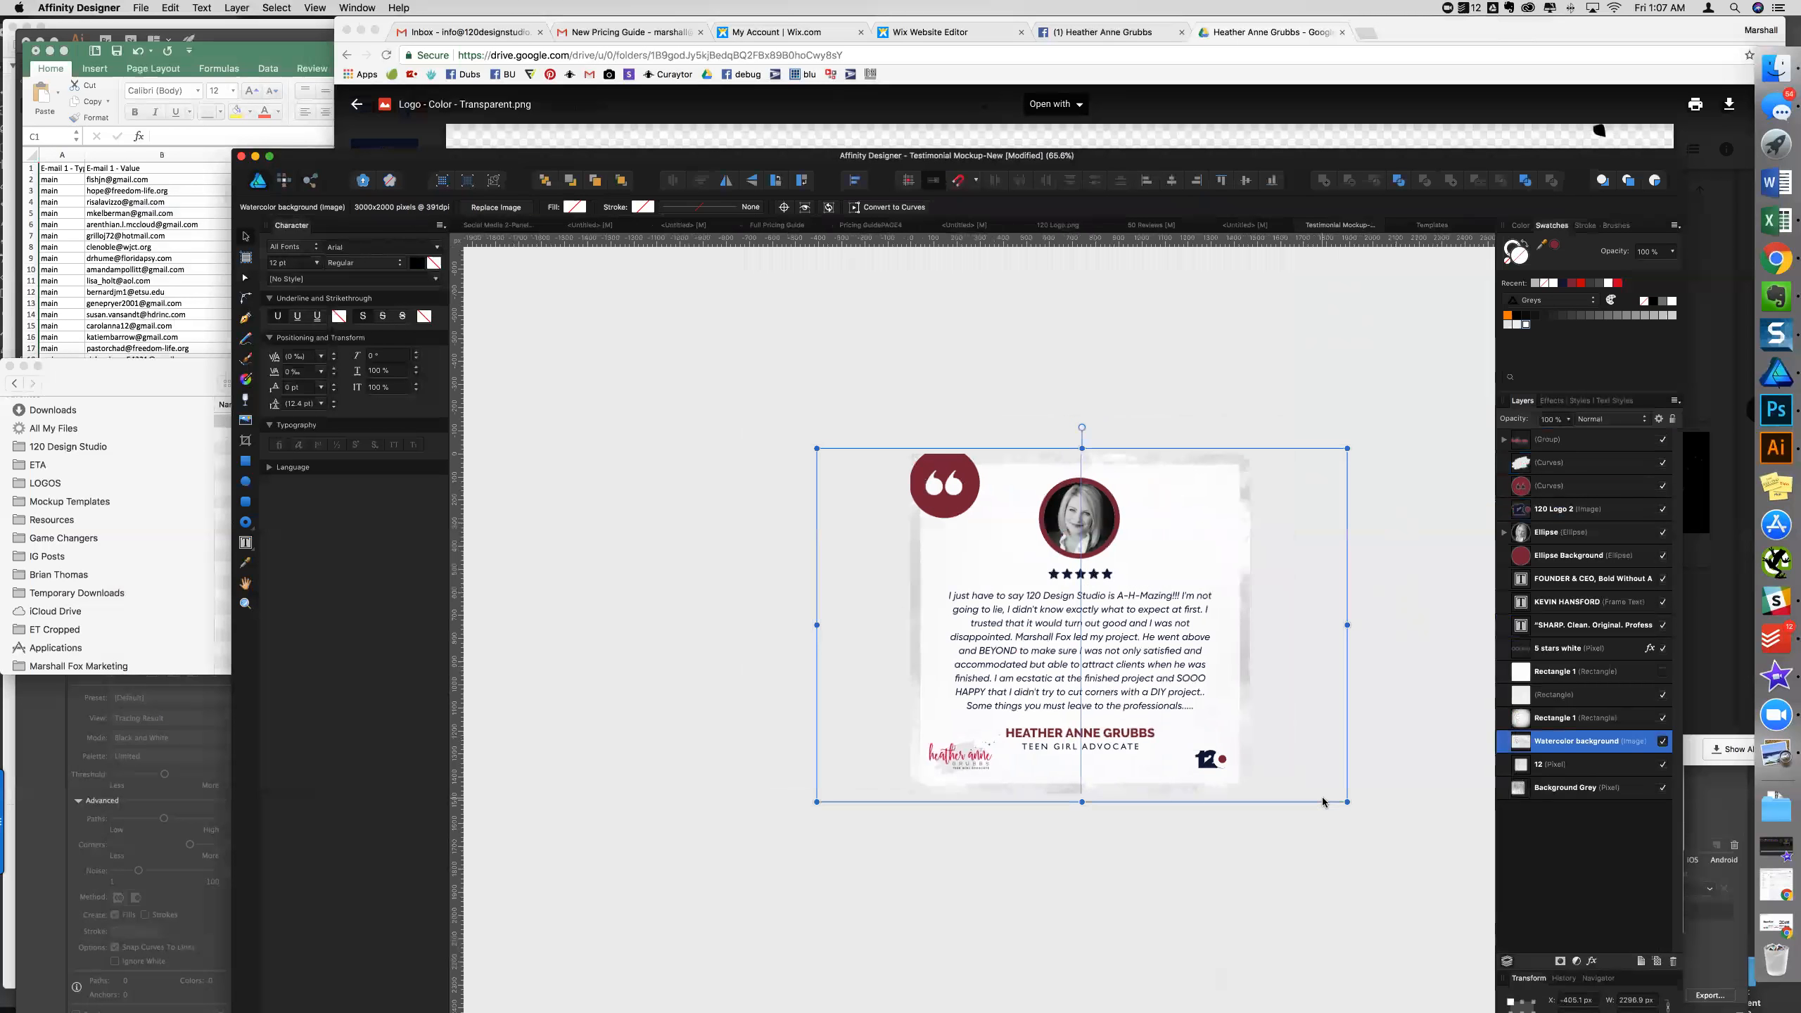
left_click(757, 455)
scroll(1204, 547, "up", 3)
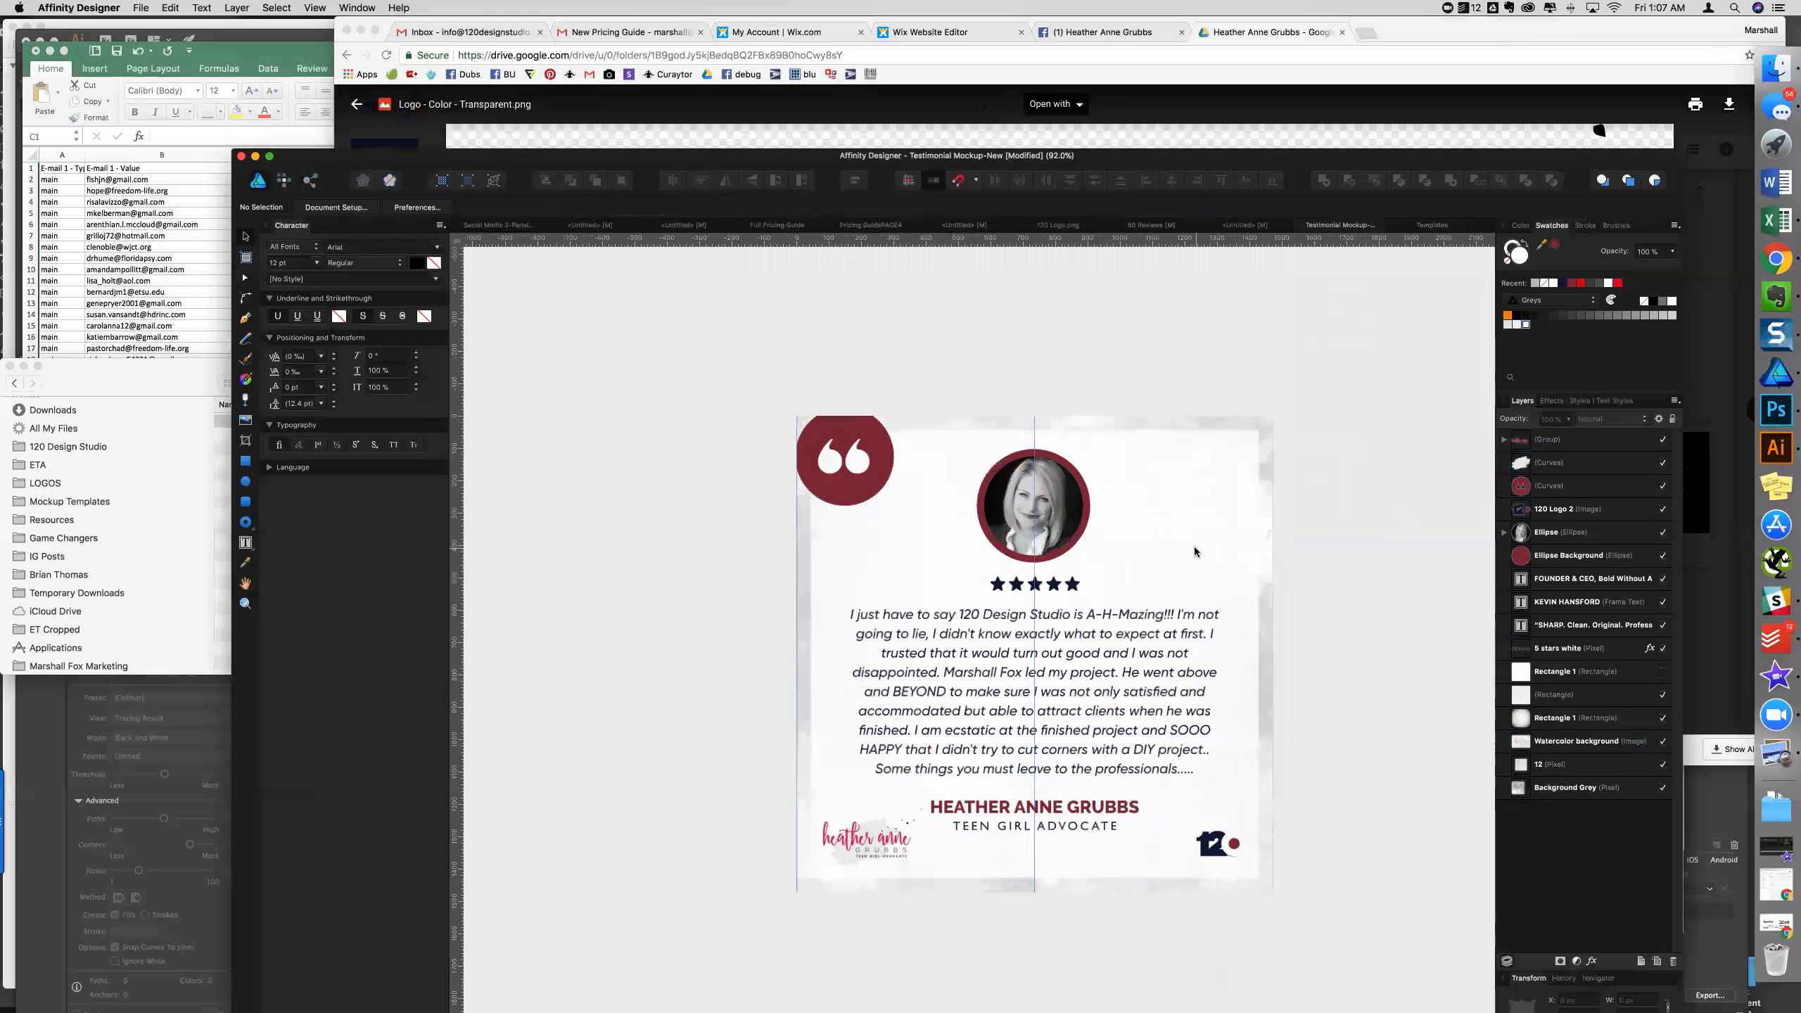
scroll(1198, 547, "right", 3)
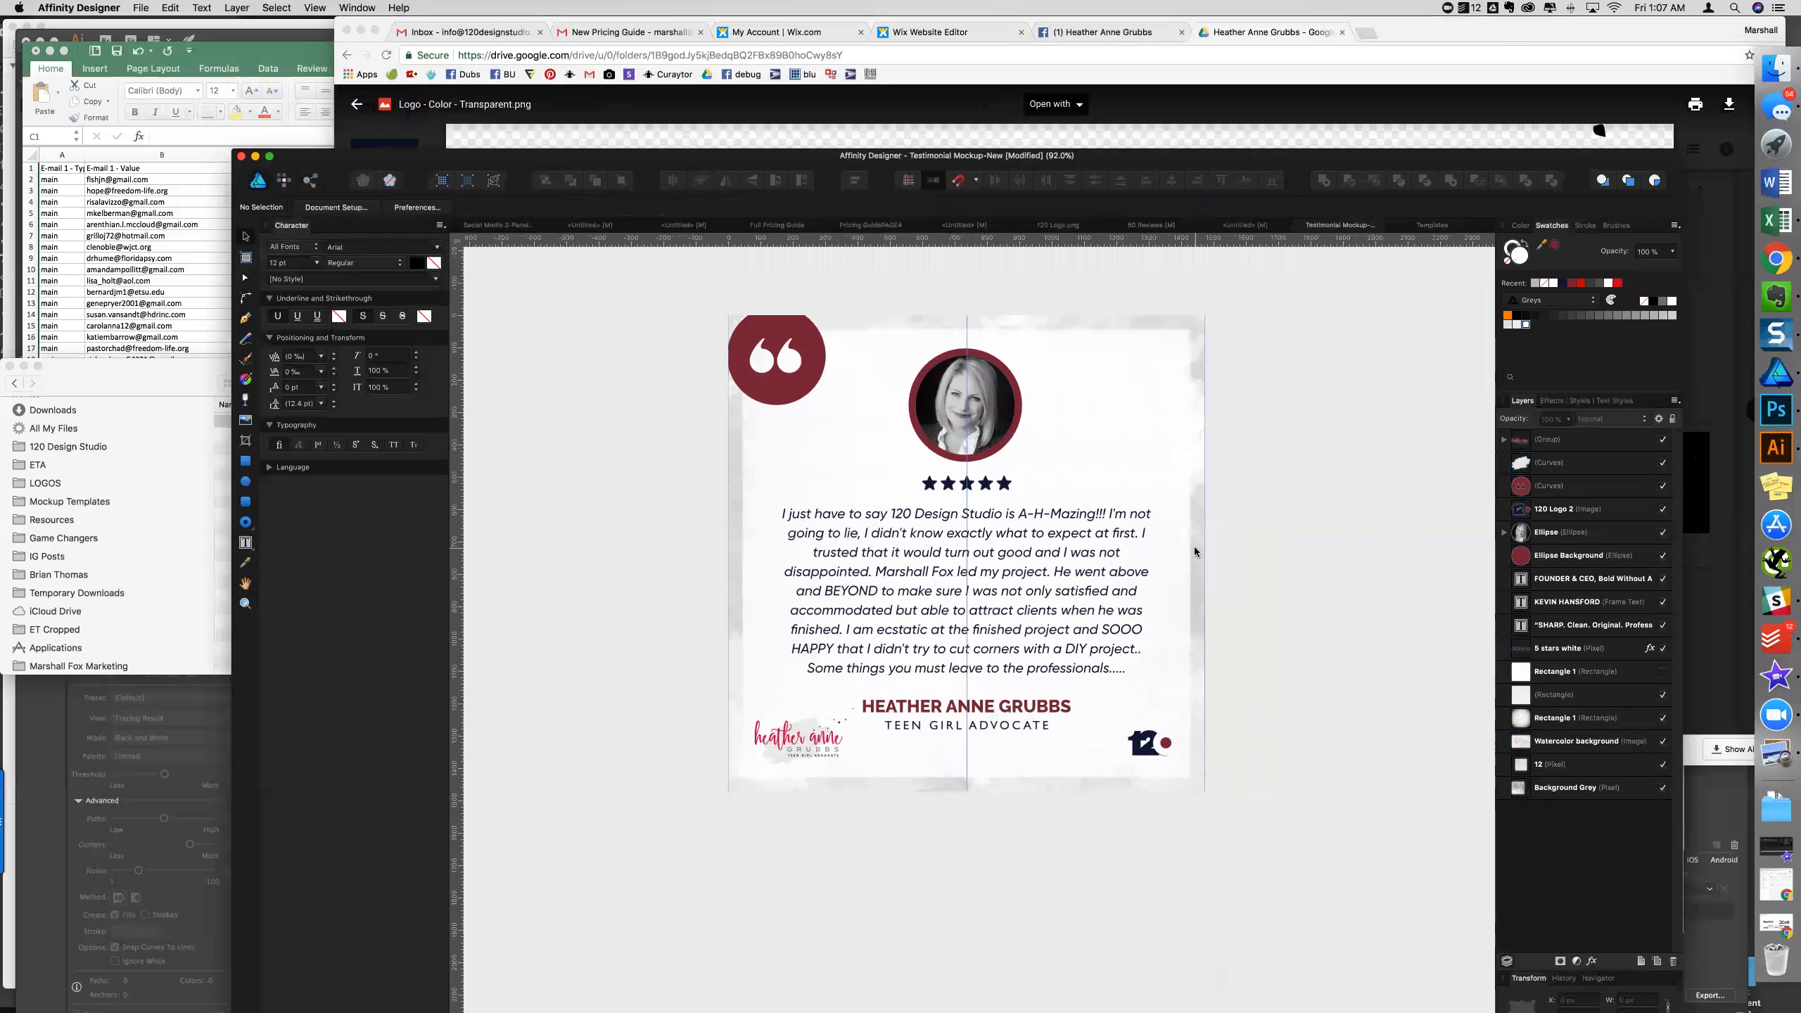
scroll(1193, 546, "right", 1)
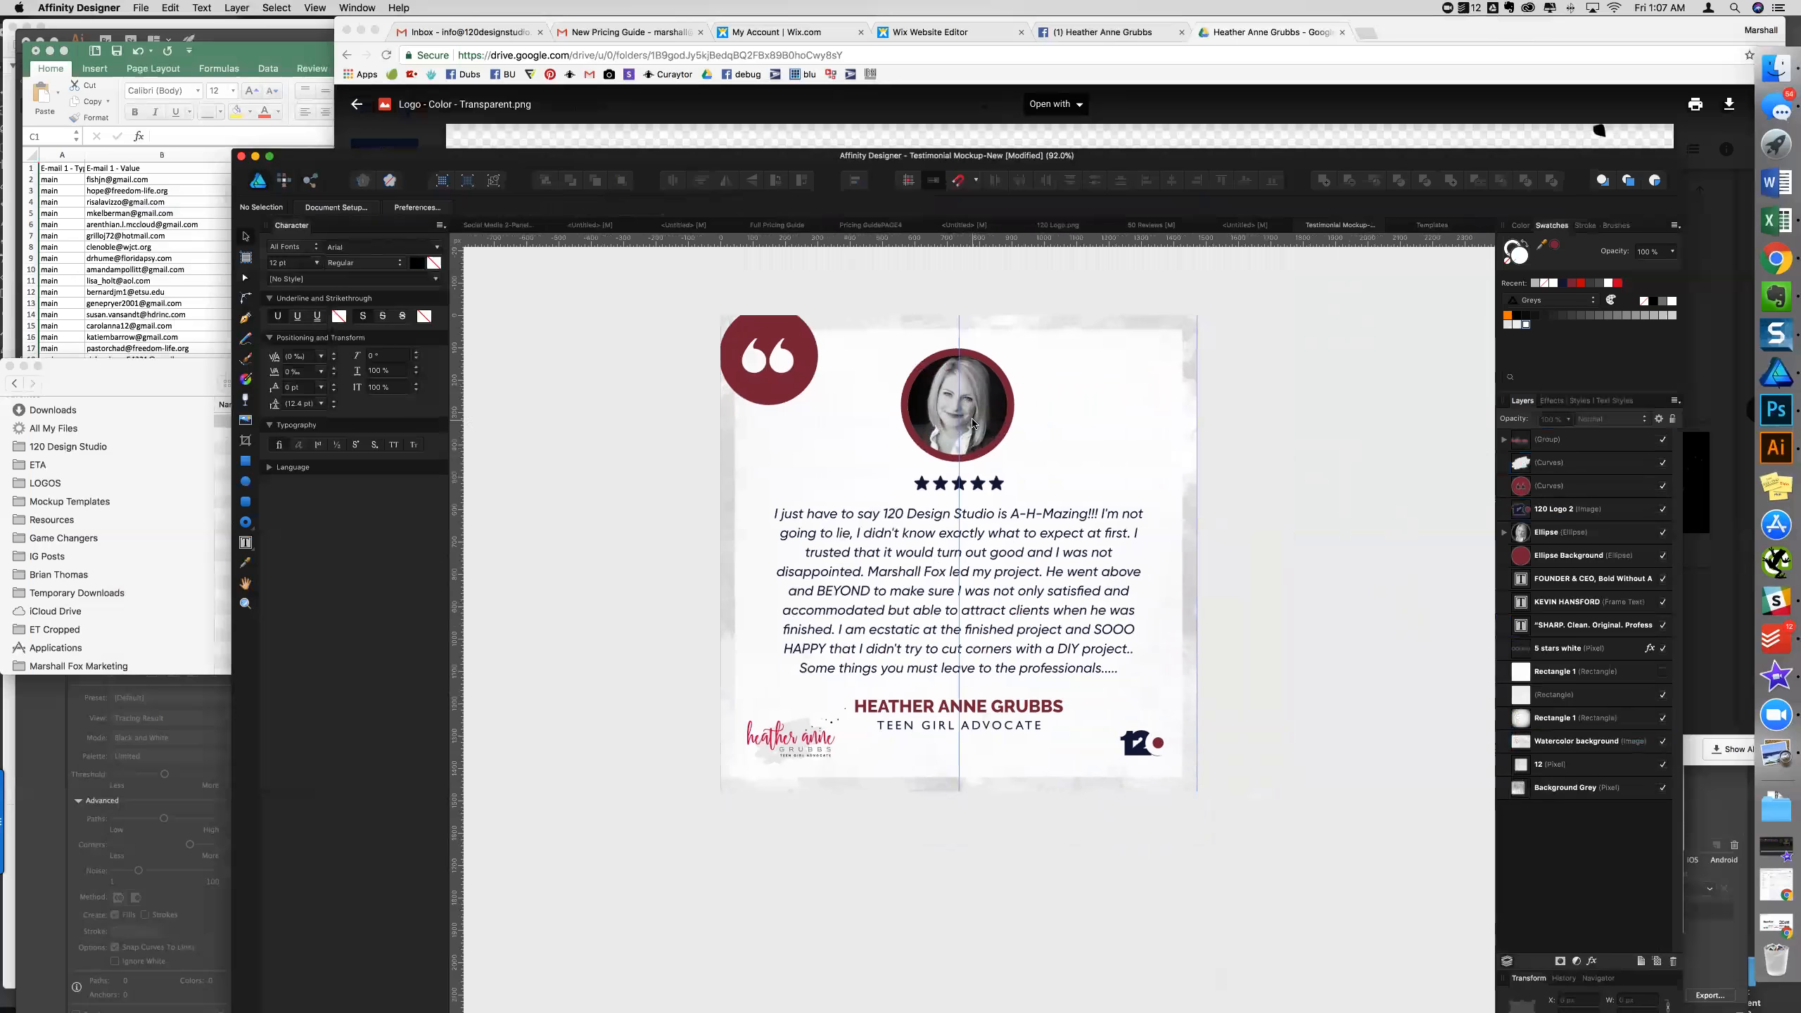